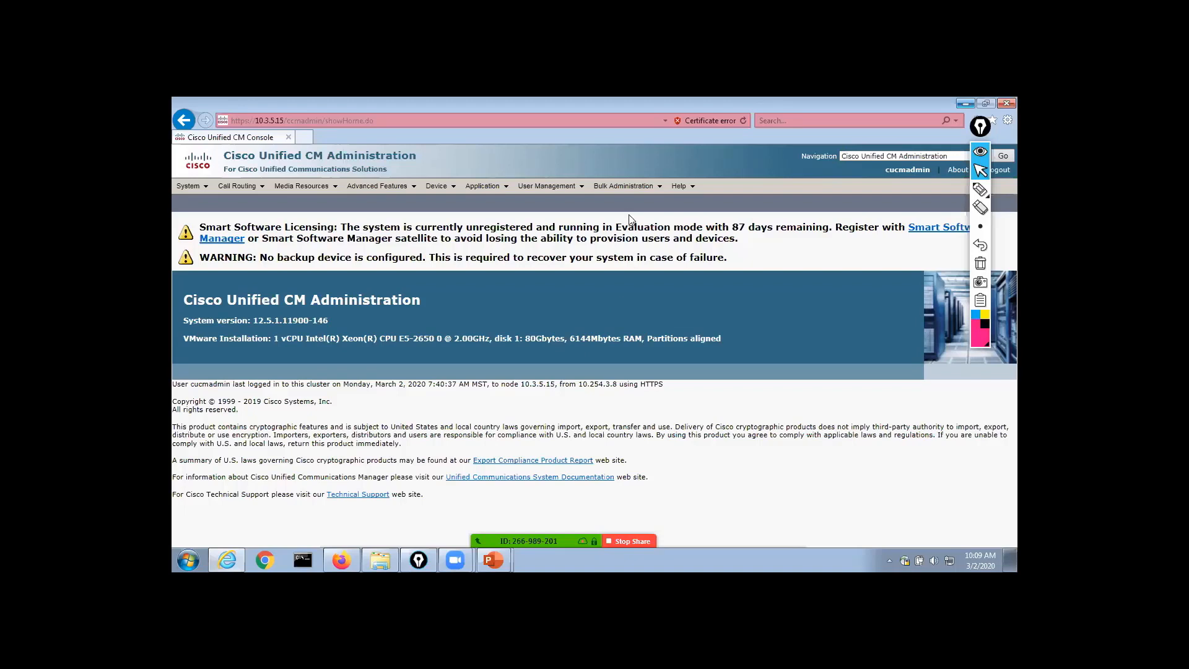
# Open the bulk phone update page that selects phones by query
pyautogui.click(627, 188)
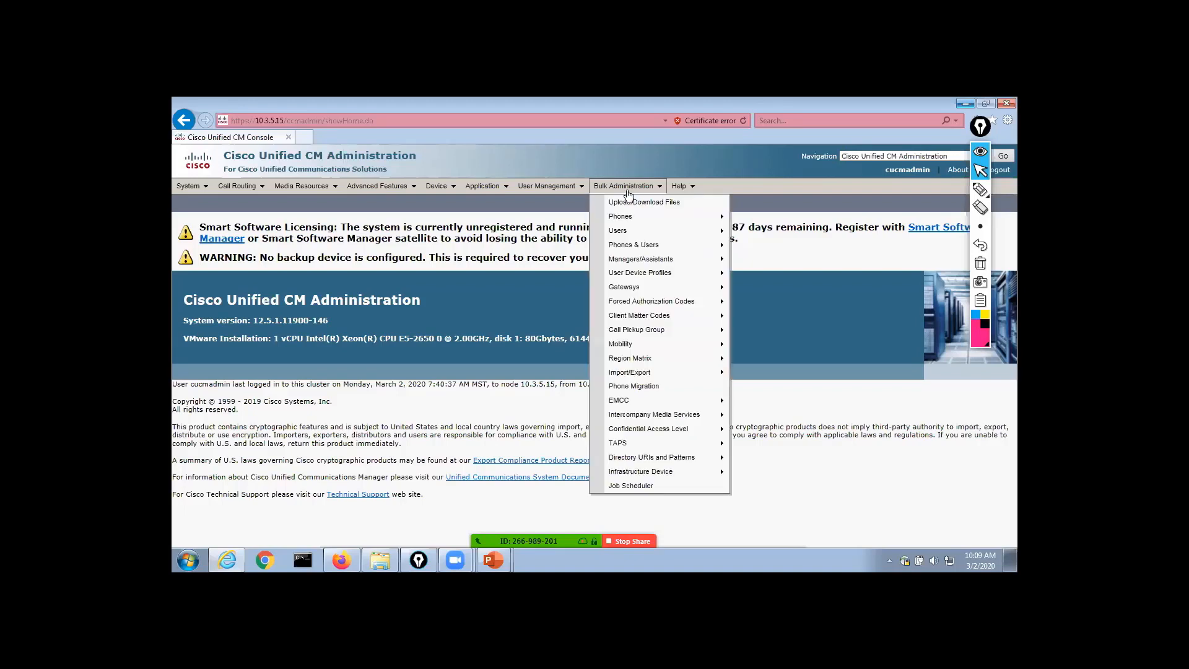
pyautogui.moveTo(633, 219)
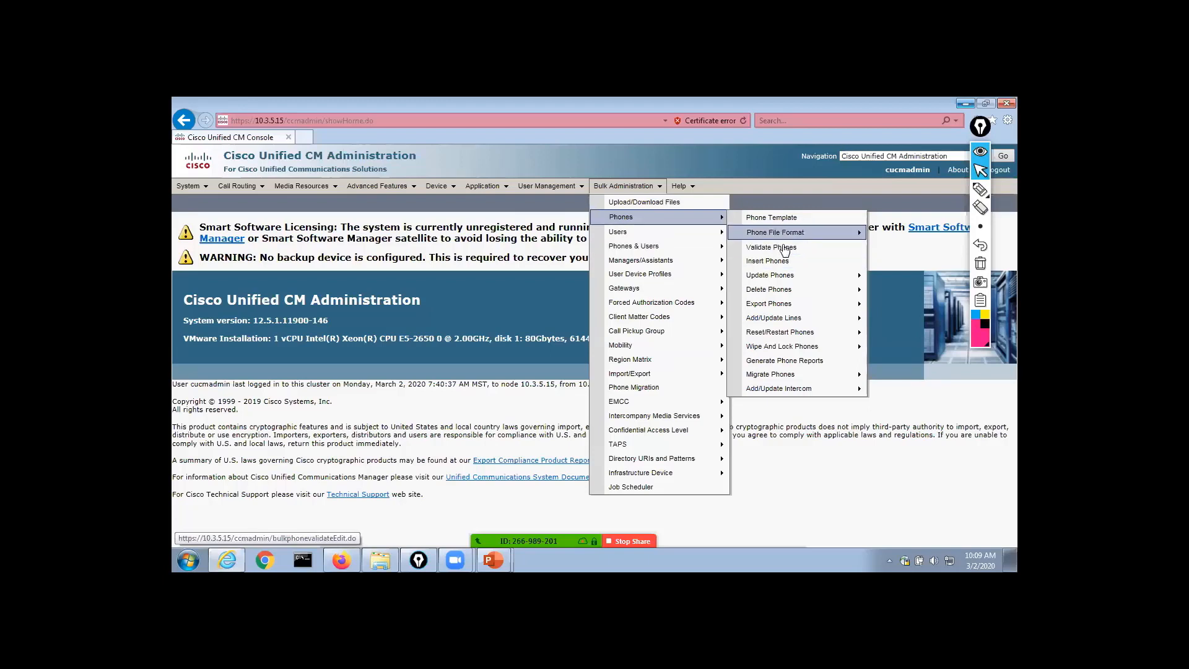
pyautogui.moveTo(790, 278)
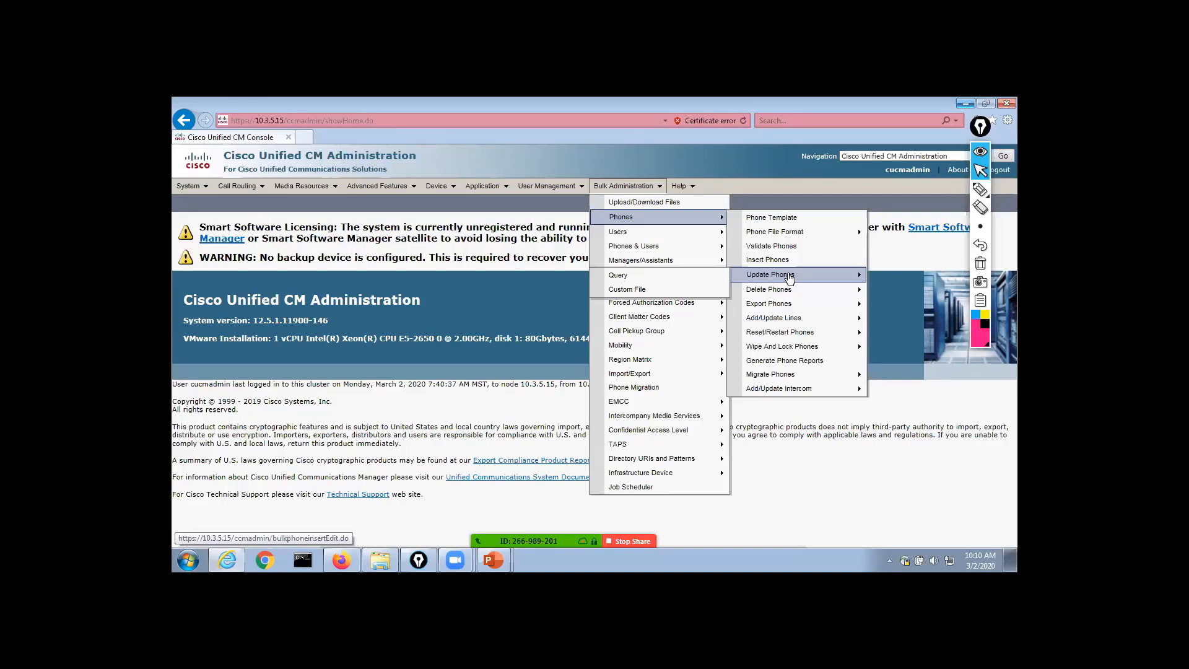
pyautogui.moveTo(795, 323)
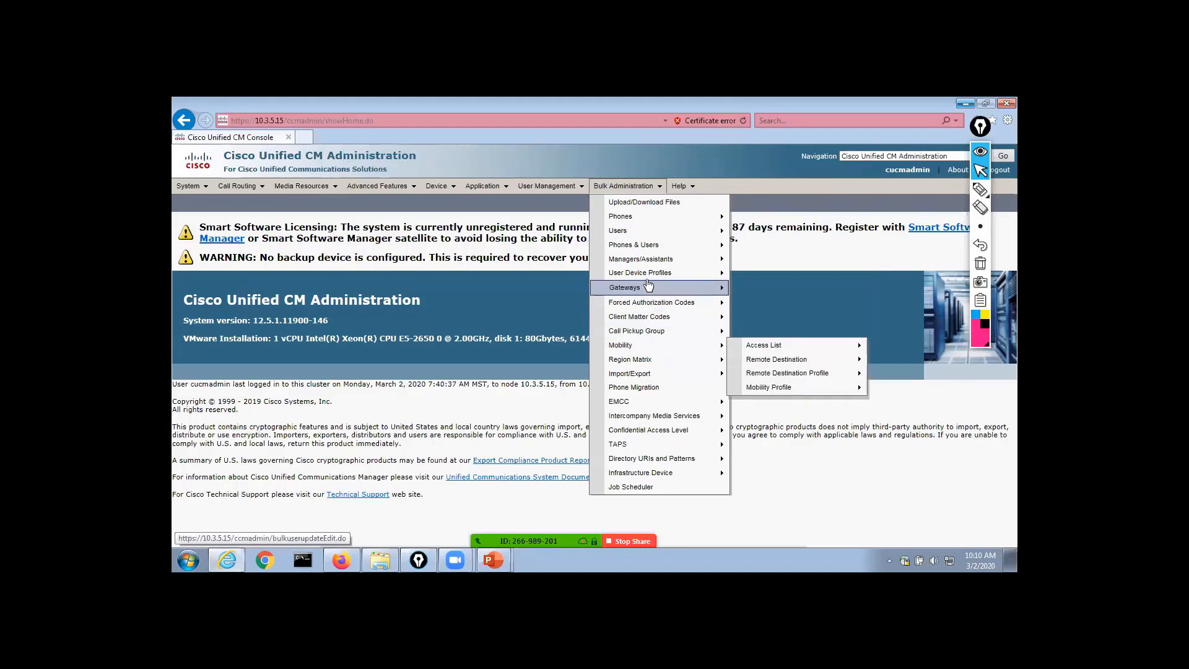
pyautogui.moveTo(654, 274)
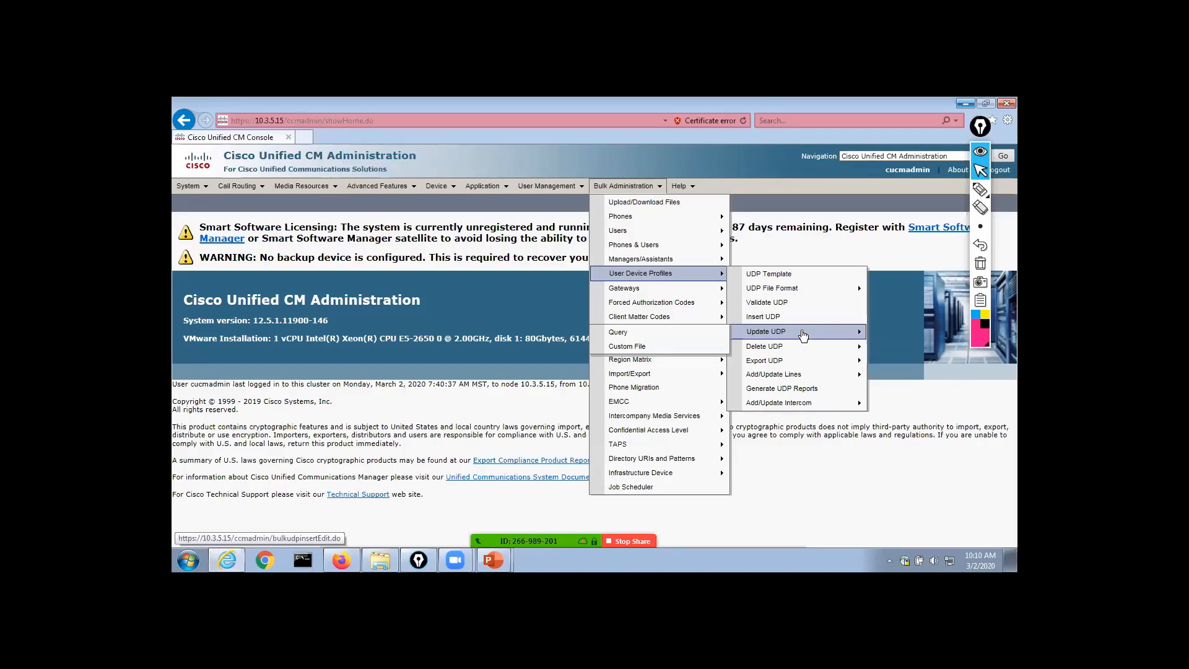
pyautogui.moveTo(686, 223)
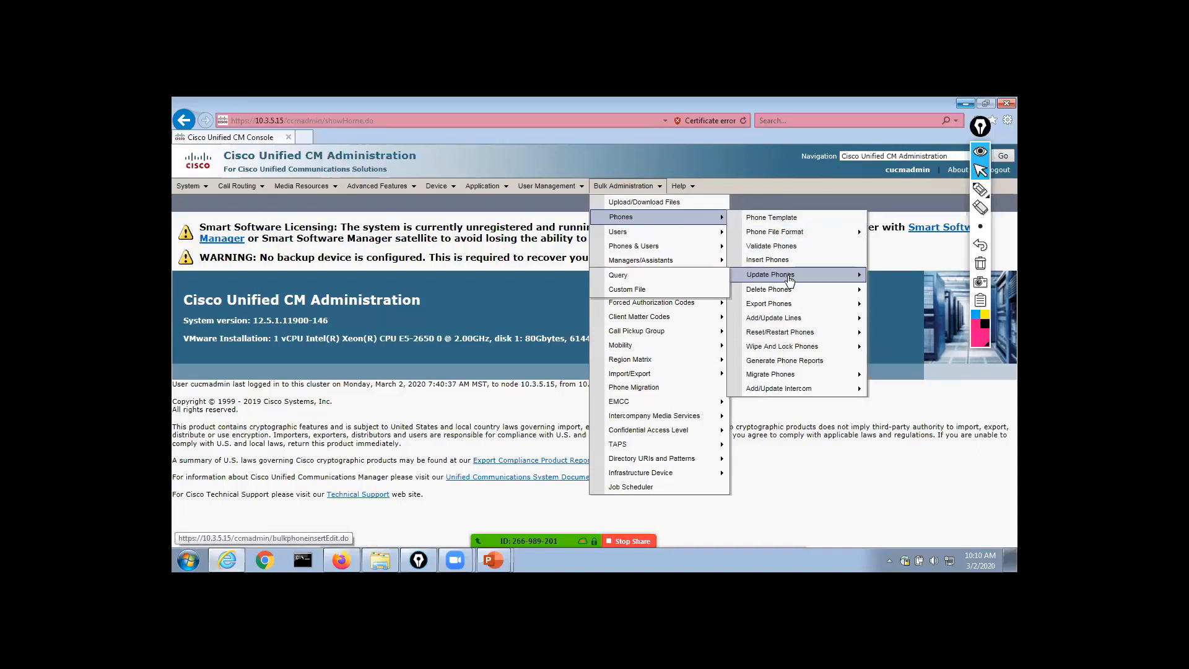
pyautogui.click(703, 277)
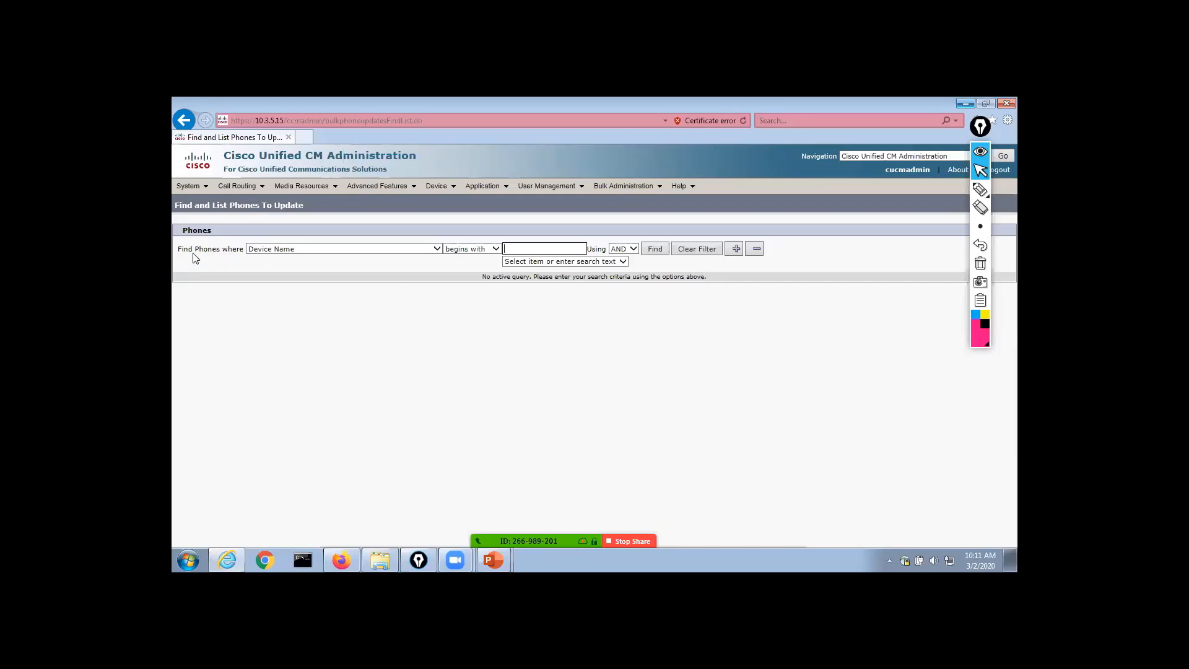
# Find the phones whose Device Type contains 8845 and look through the matching list
pyautogui.click(306, 253)
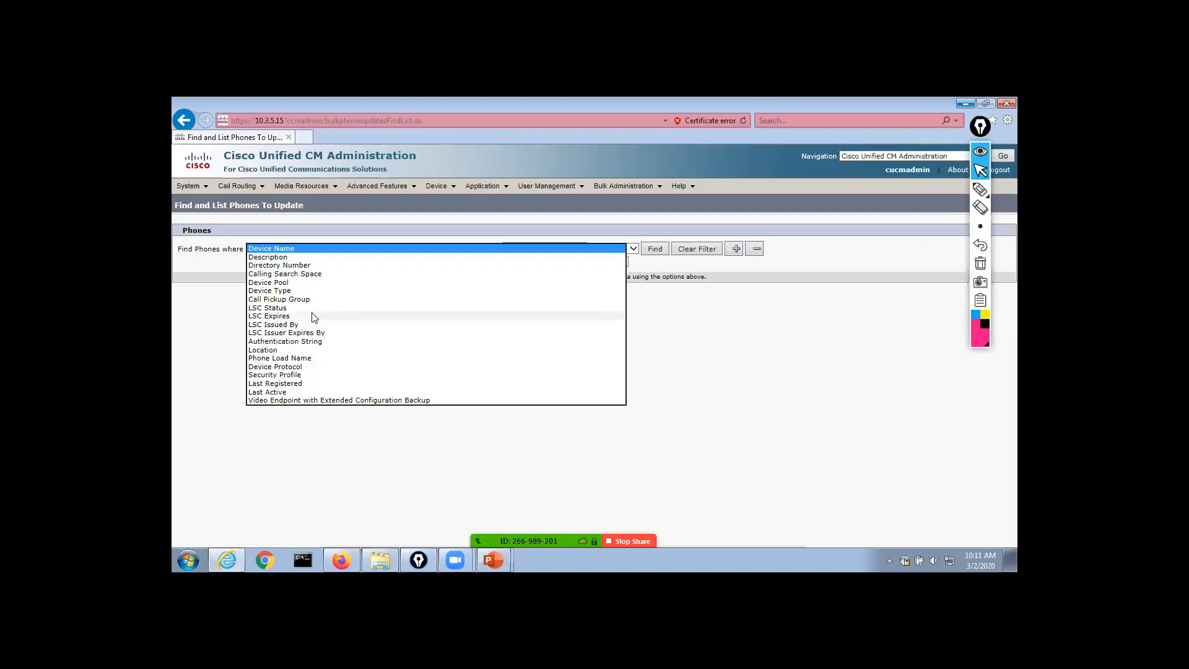
pyautogui.click(314, 291)
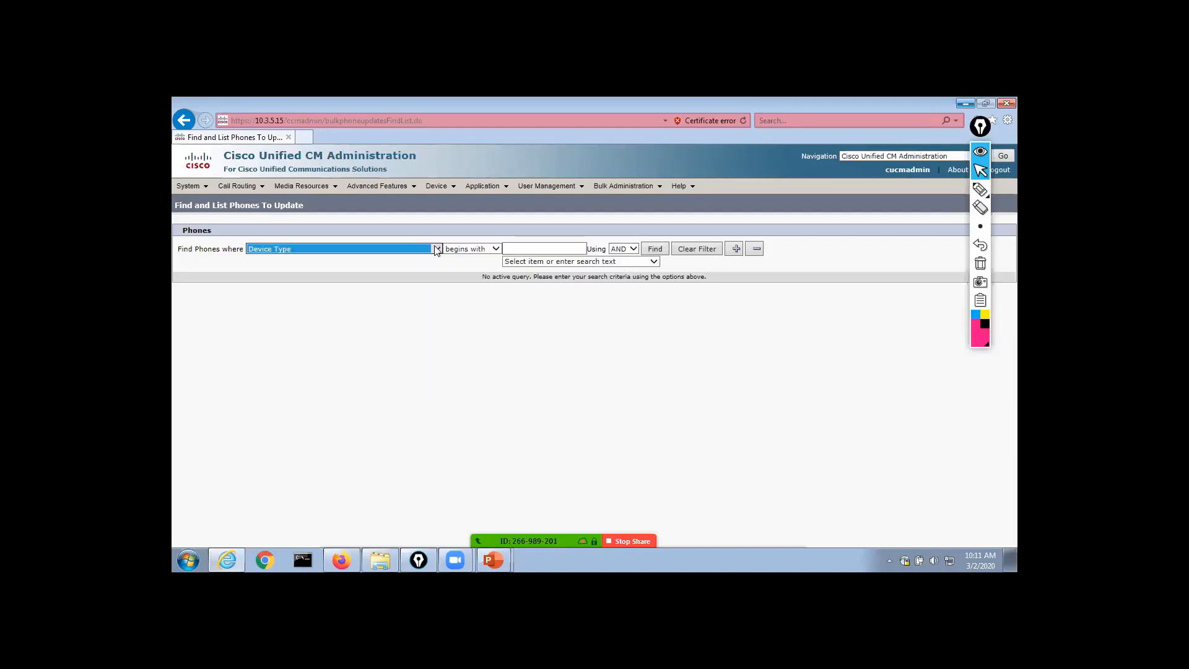
pyautogui.click(465, 251)
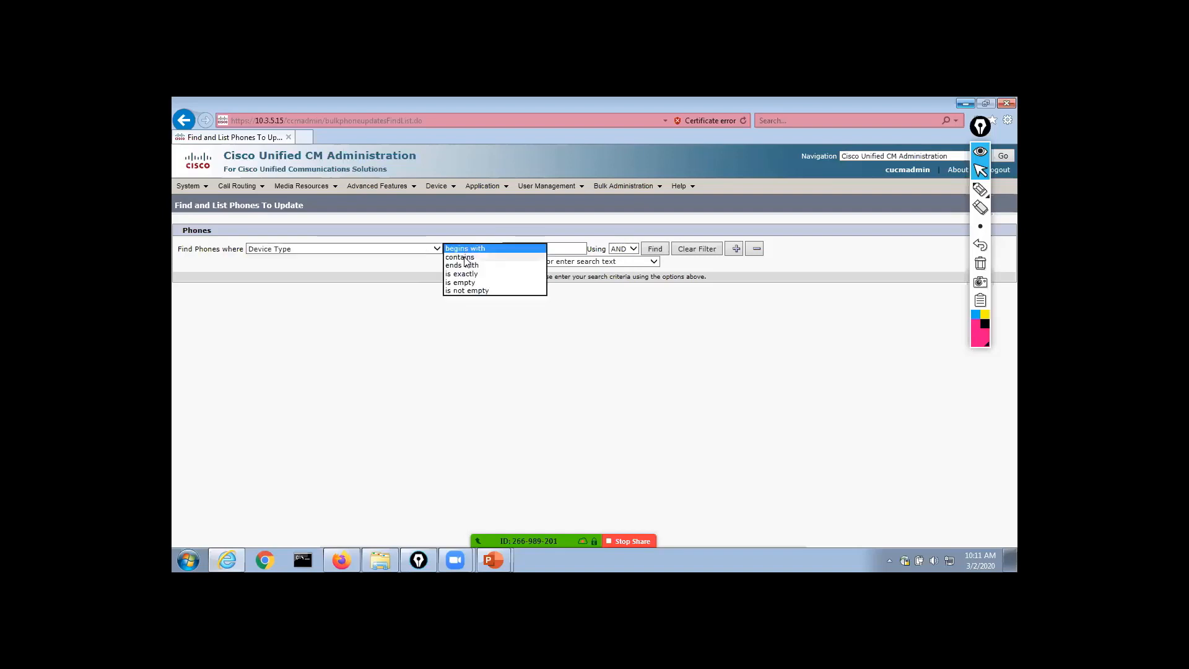
pyautogui.click(466, 258)
pyautogui.click(526, 249)
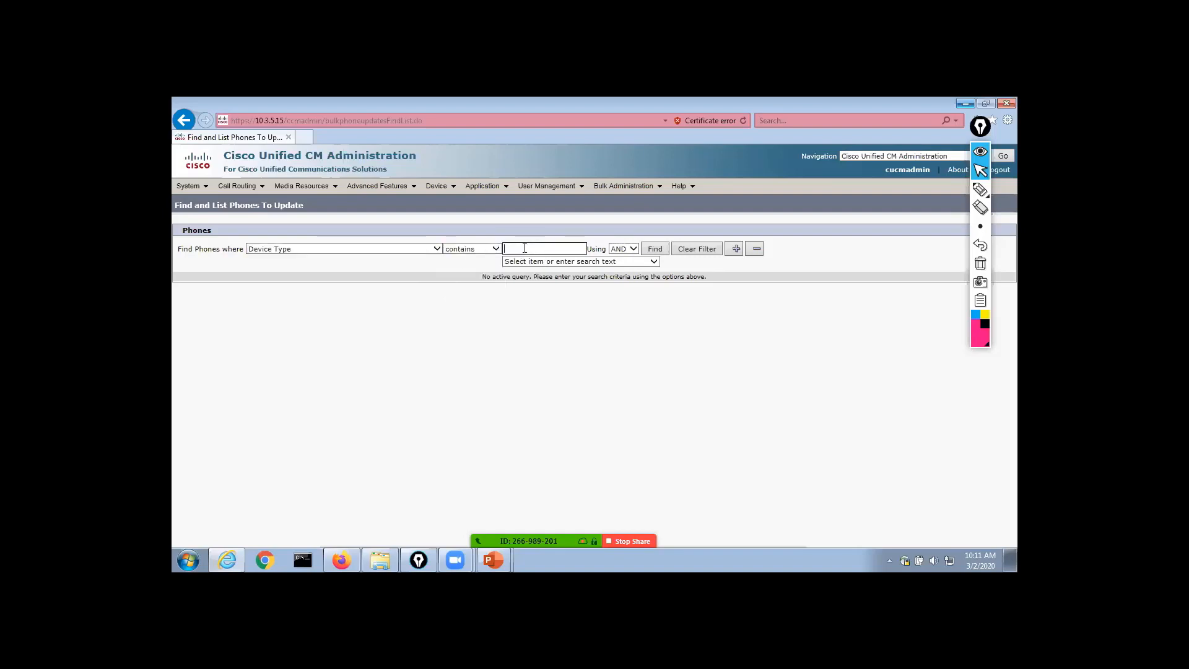
pyautogui.write('8845')
pyautogui.click(653, 249)
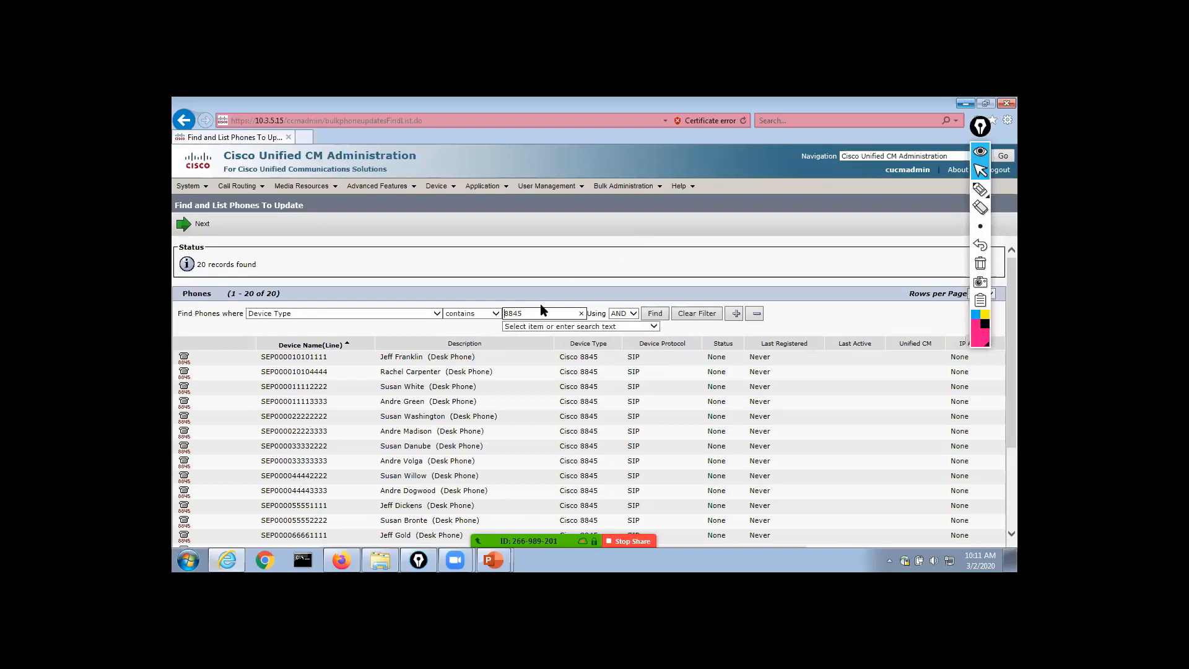
pyautogui.scroll(-3, 541, 328)
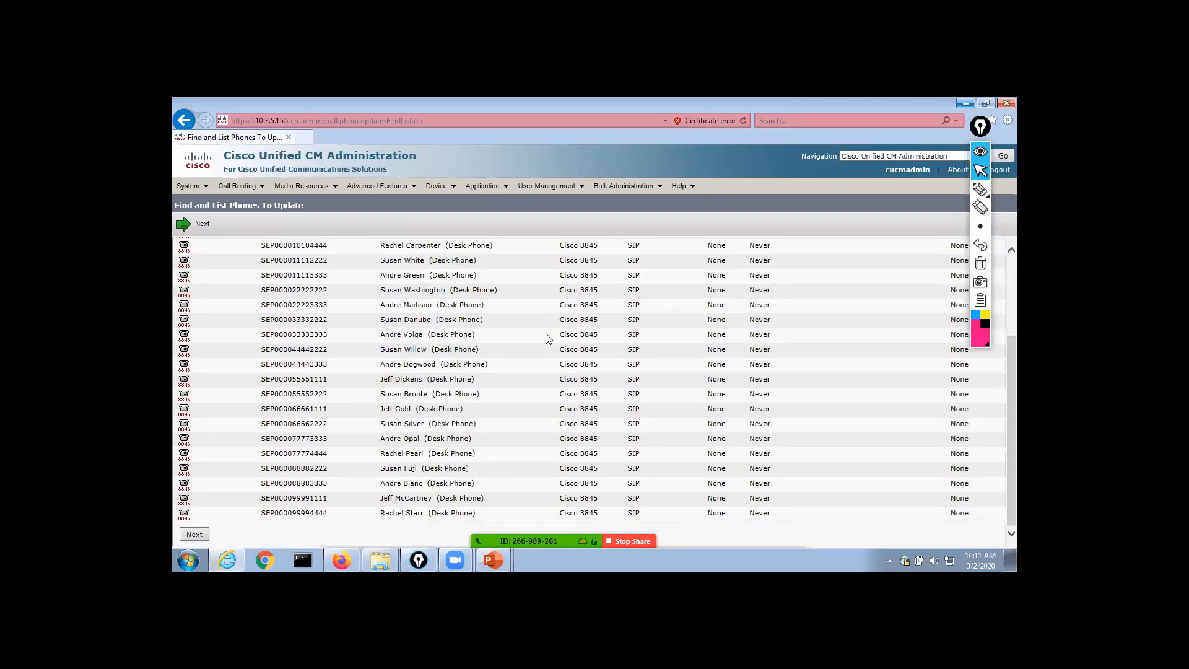
pyautogui.scroll(3, 547, 338)
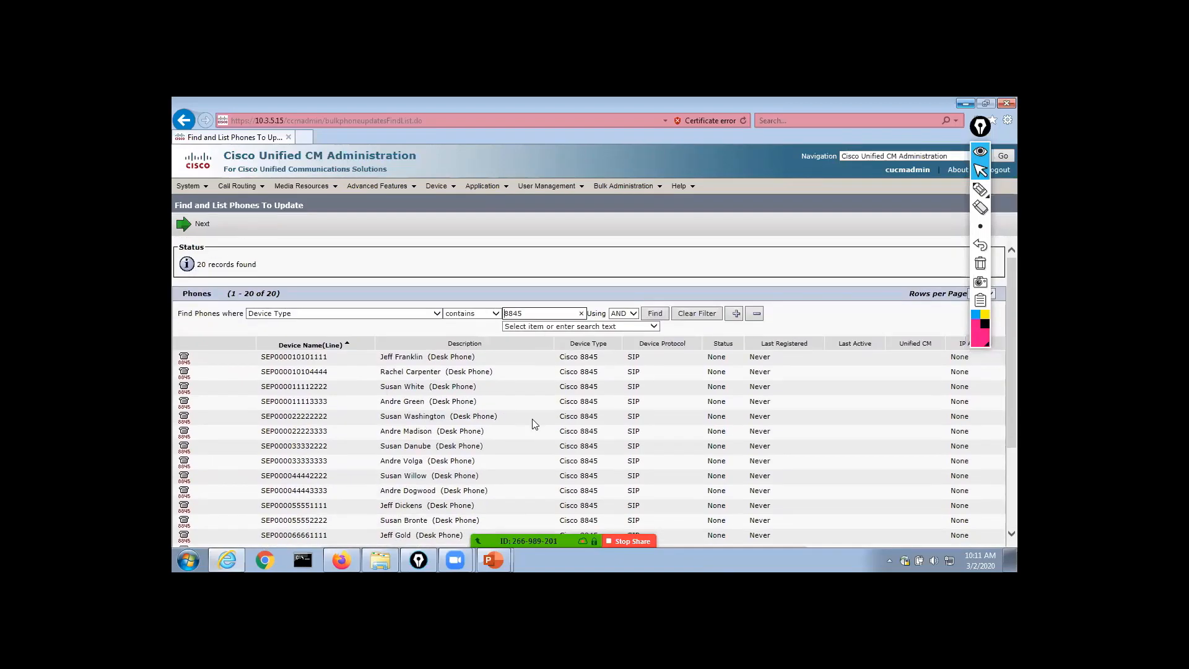
pyautogui.scroll(-3, 532, 419)
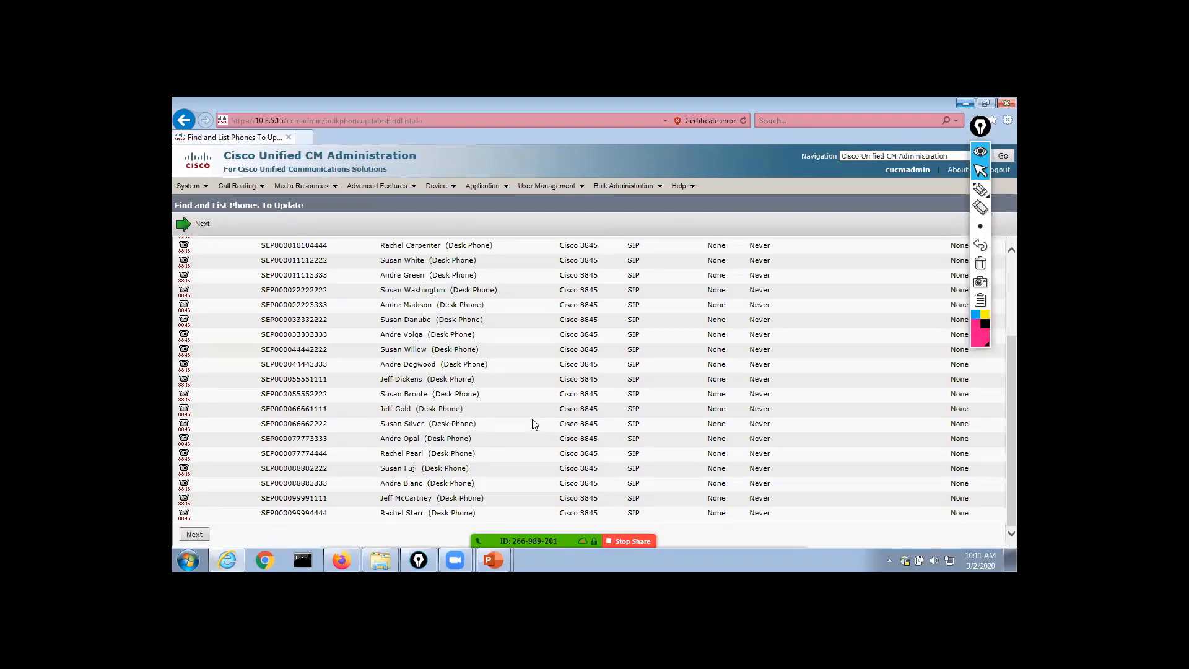
pyautogui.scroll(2, 532, 424)
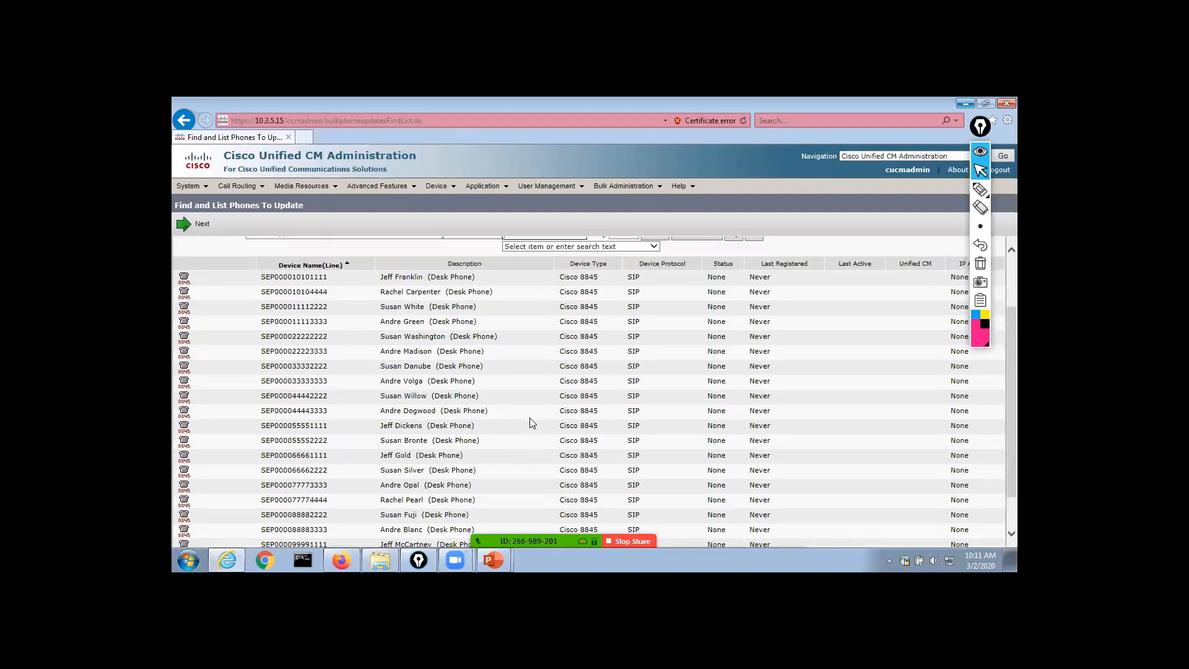
pyautogui.scroll(2, 530, 419)
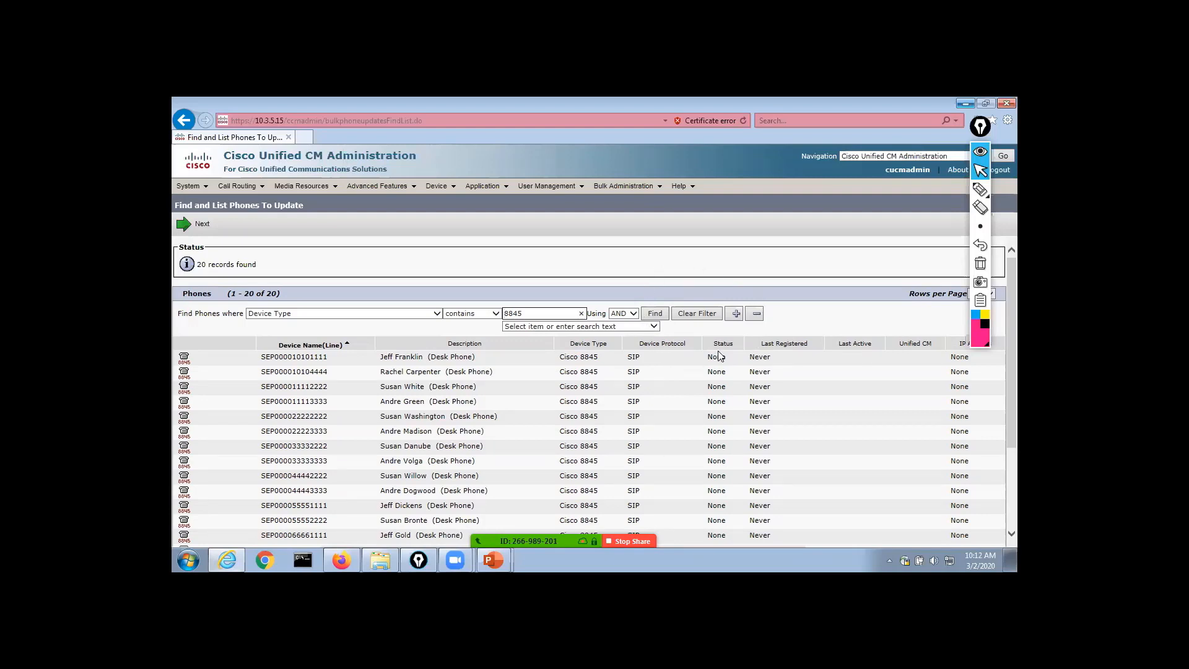
# Add a second search criterion, Device Pool begins with M, and run the phone search again
pyautogui.click(734, 314)
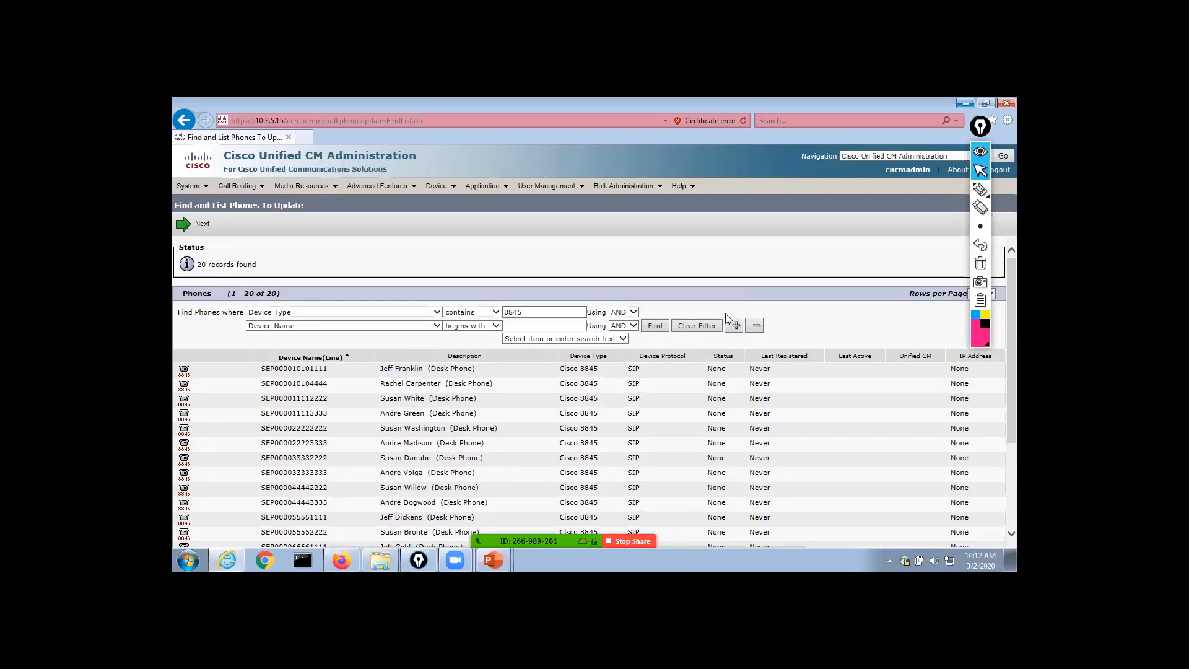
pyautogui.click(380, 326)
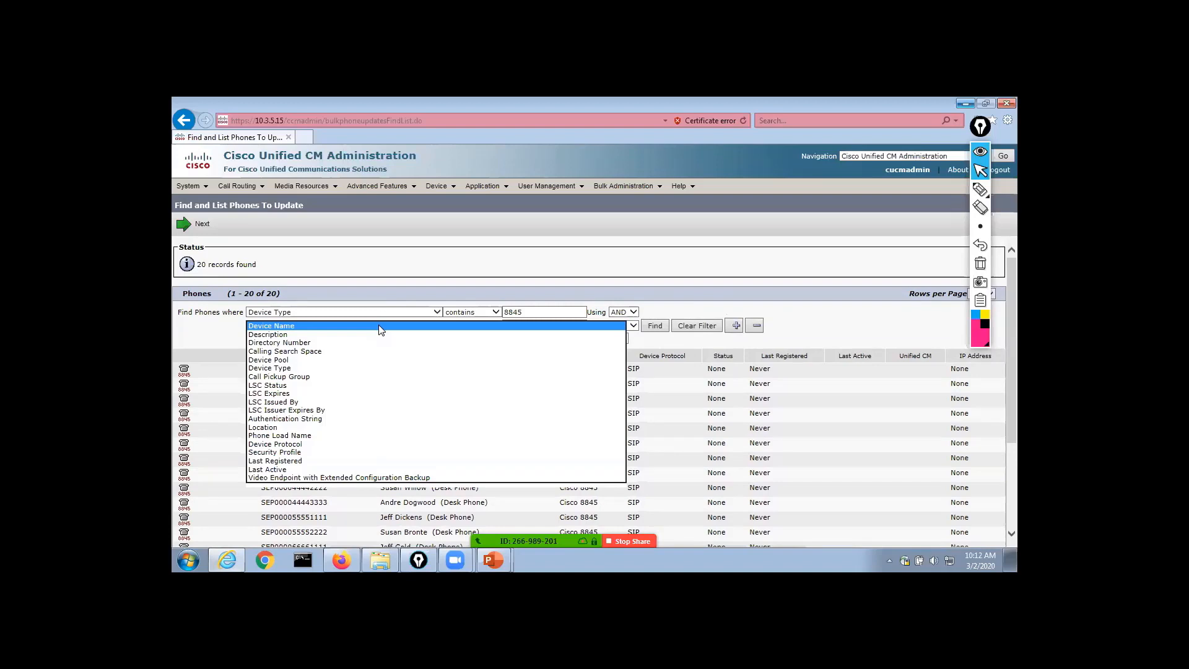
pyautogui.click(357, 360)
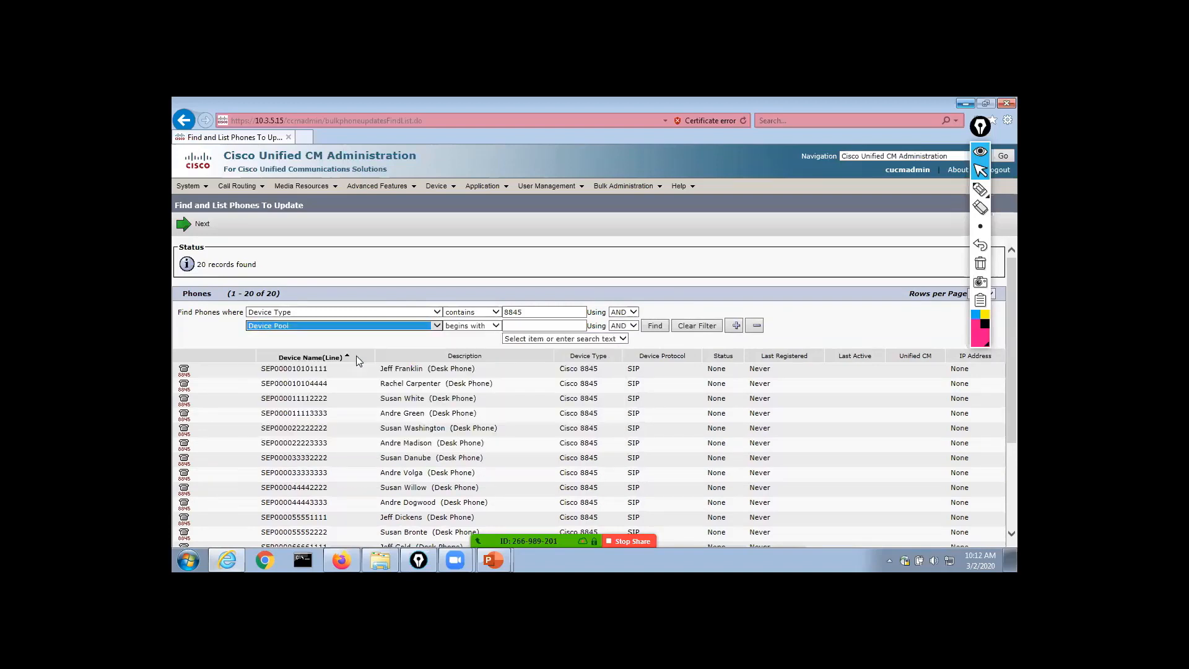
pyautogui.click(470, 327)
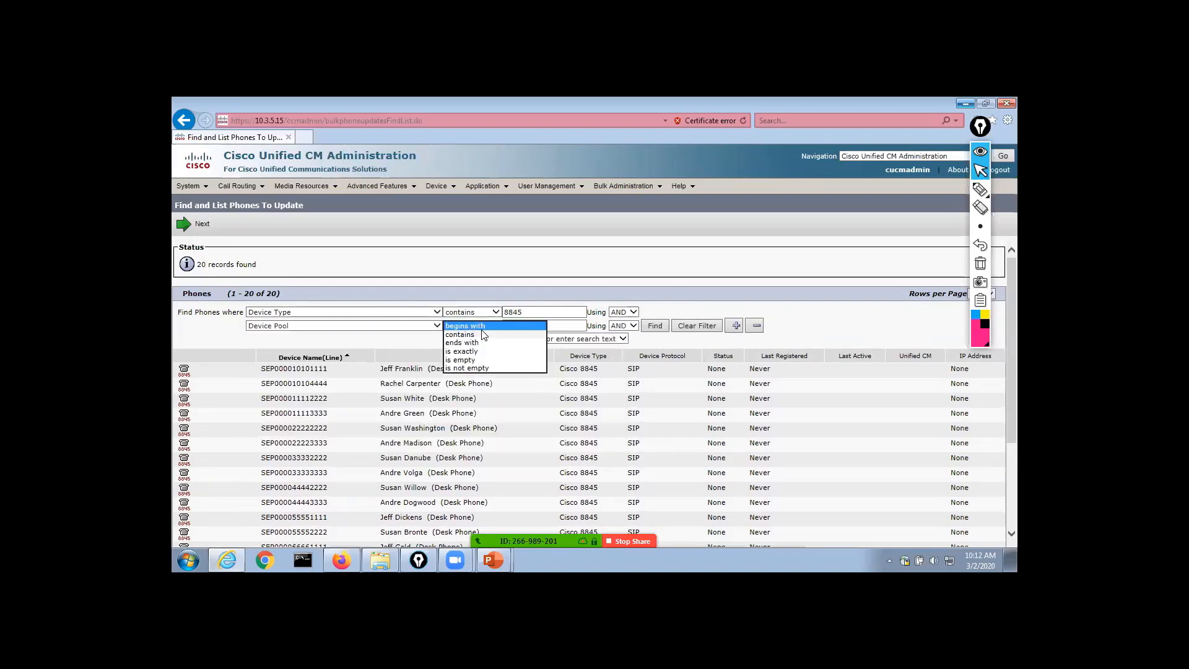
pyautogui.click(470, 326)
pyautogui.click(523, 324)
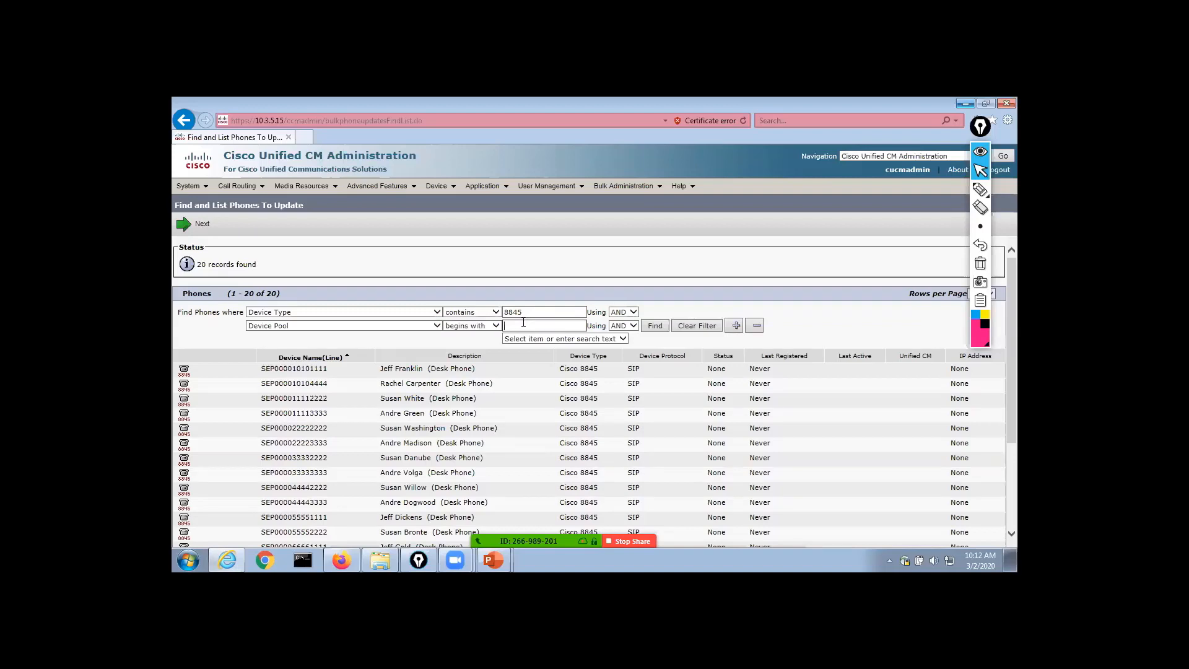
pyautogui.write('M')
pyautogui.click(655, 326)
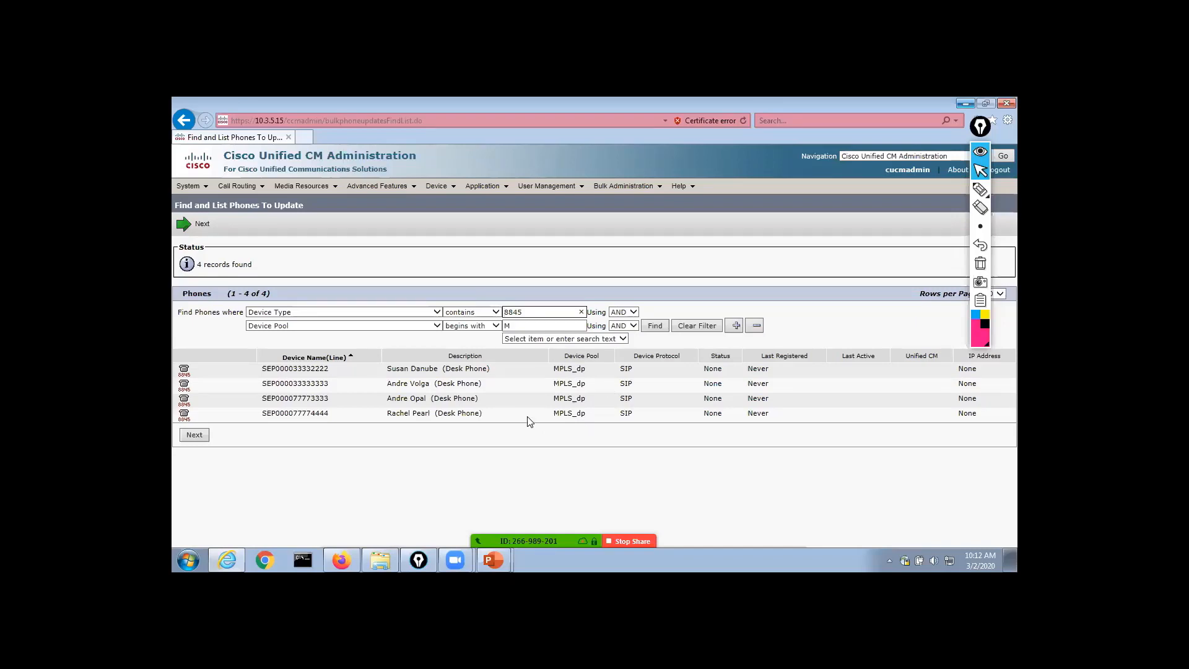
# Change the second criterion to Device Type contains 8811 and rerun the phone search
pyautogui.click(437, 326)
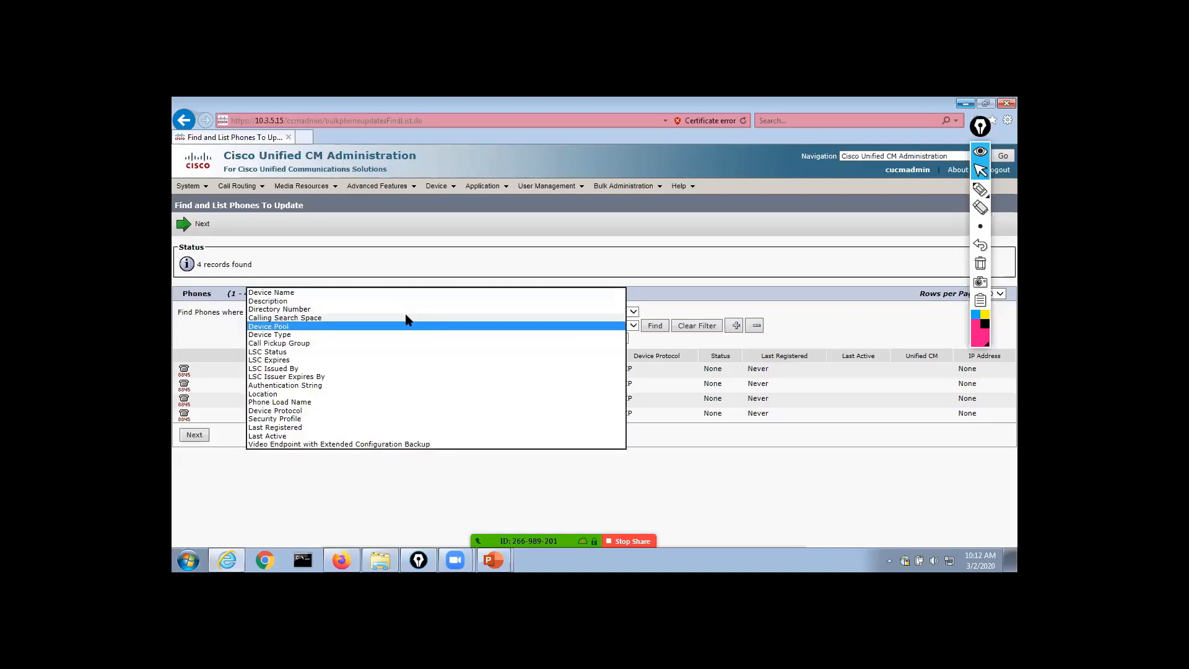
pyautogui.click(370, 335)
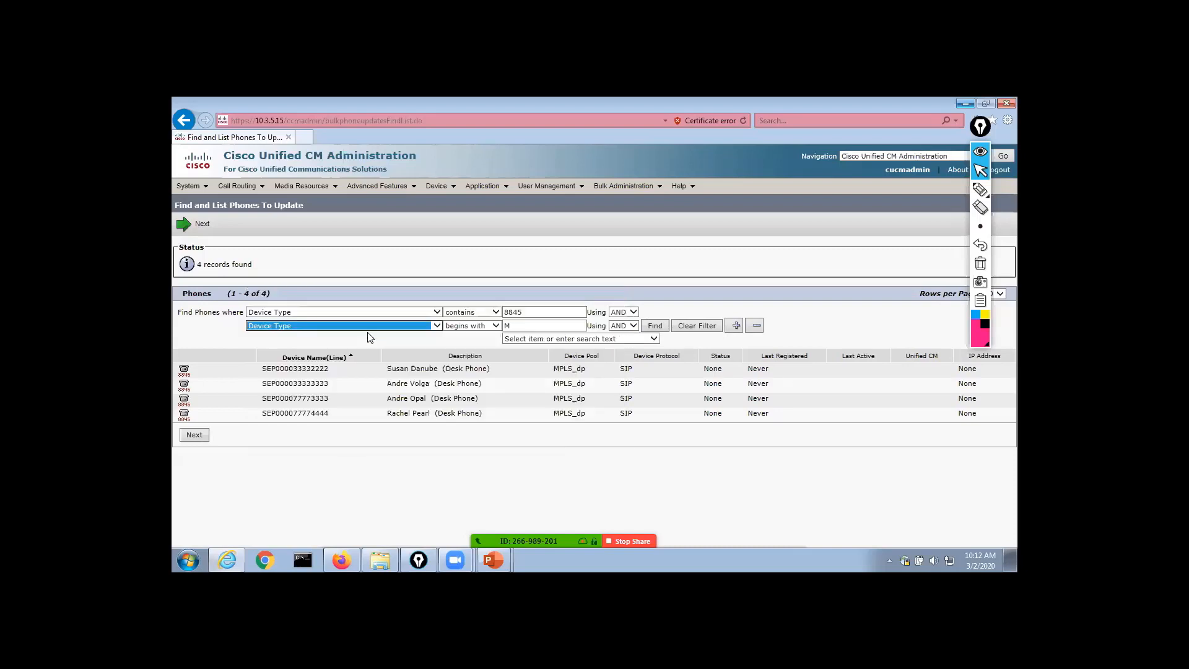
pyautogui.click(469, 326)
pyautogui.click(470, 335)
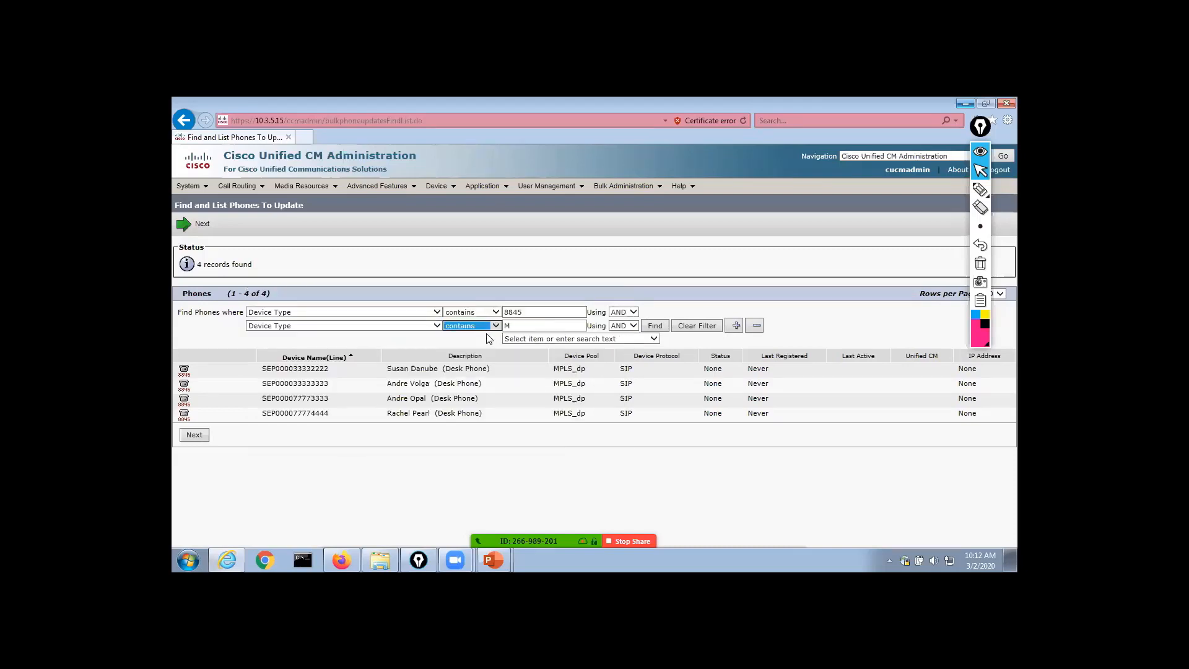
pyautogui.write('8811')
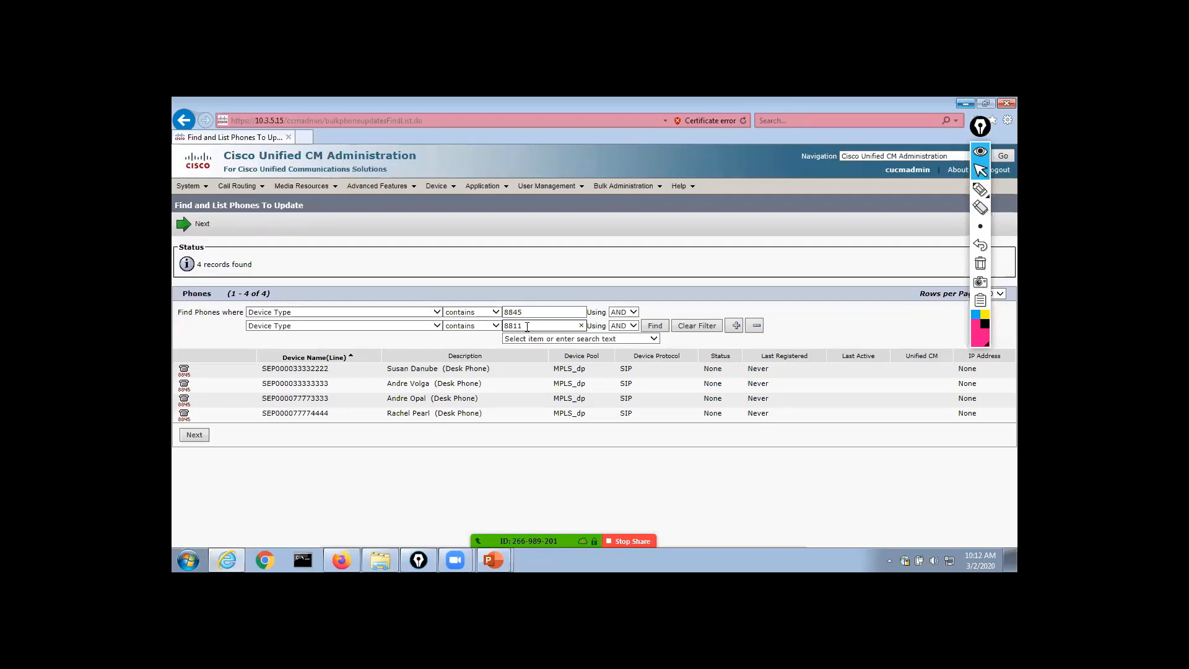
pyautogui.click(654, 326)
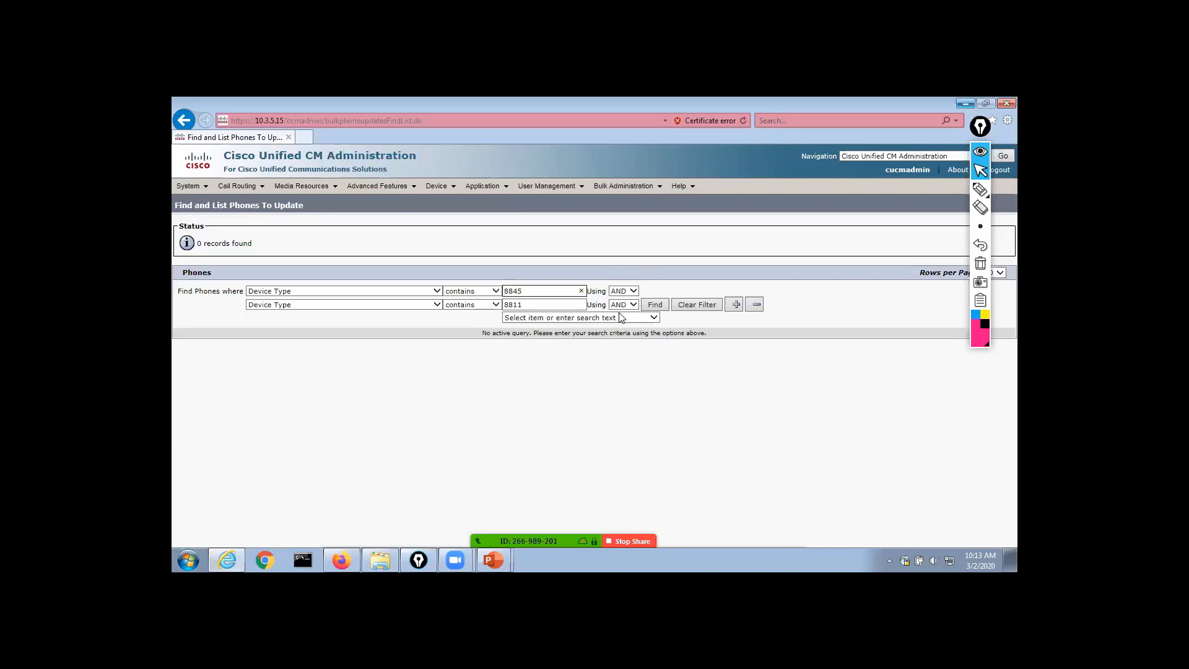
# Combine the 8845 and 8811 criteria with OR, rerun the search and look through the matching phones
pyautogui.click(622, 291)
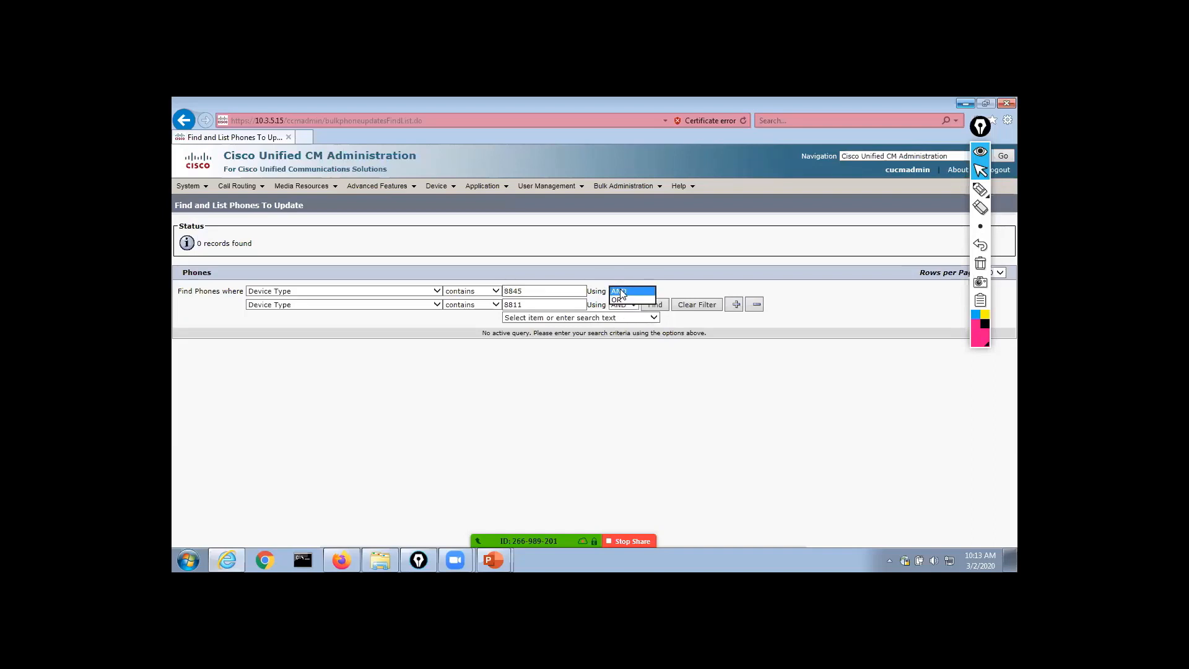
pyautogui.click(620, 300)
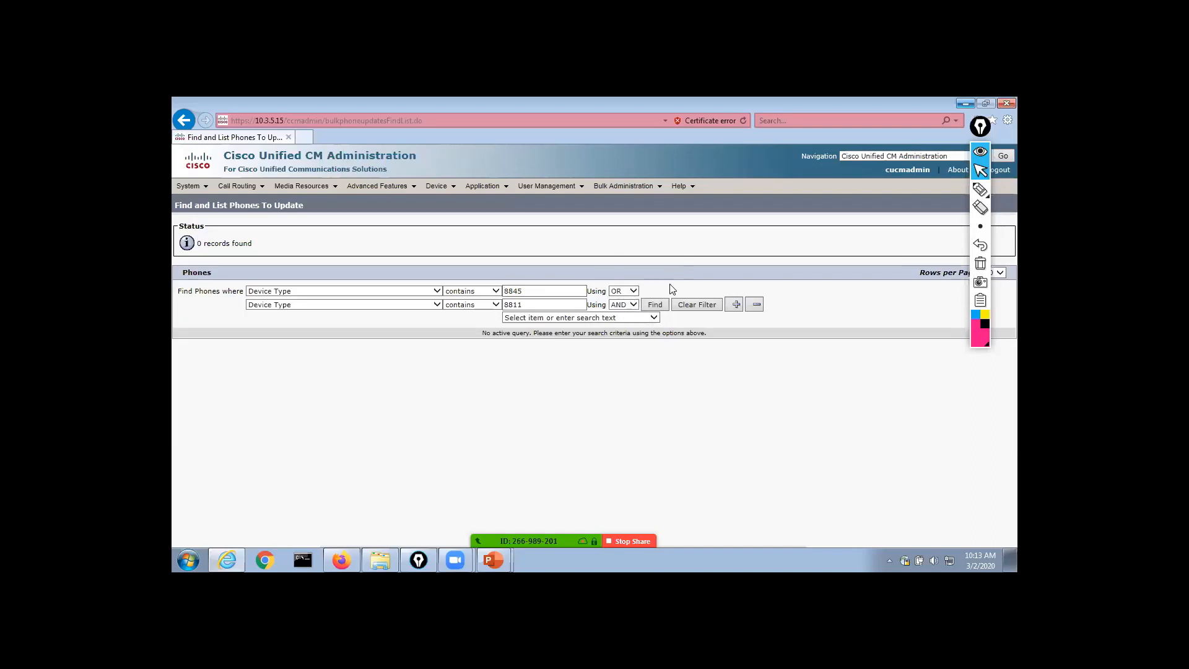
pyautogui.click(656, 305)
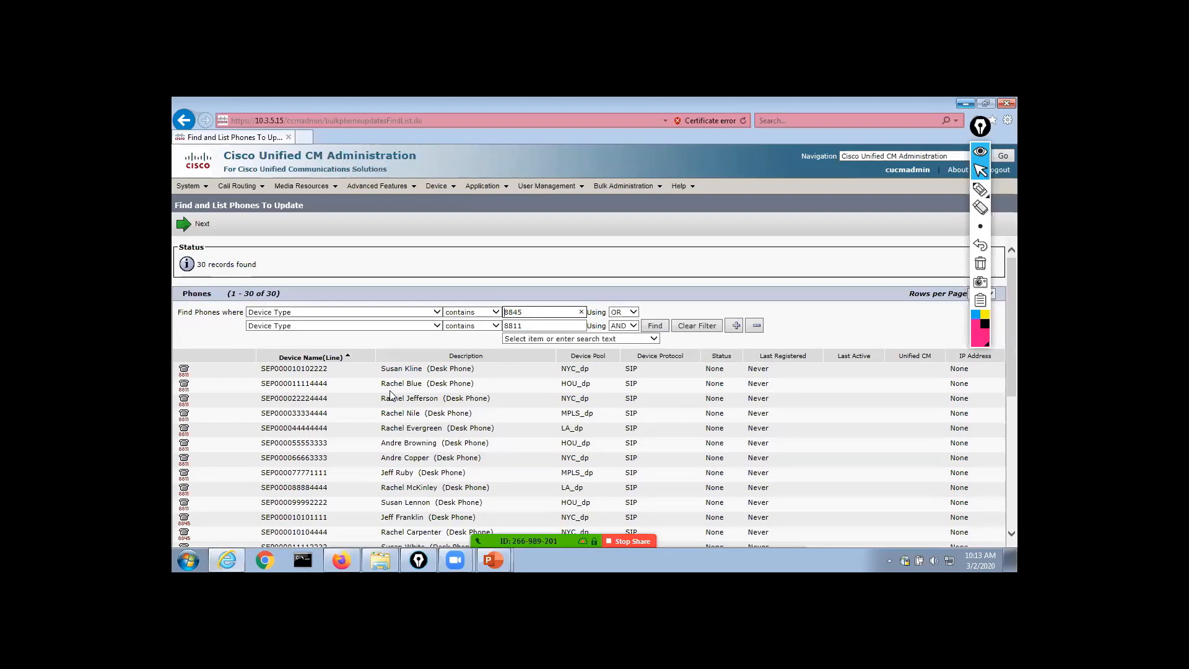
pyautogui.scroll(-3, 390, 395)
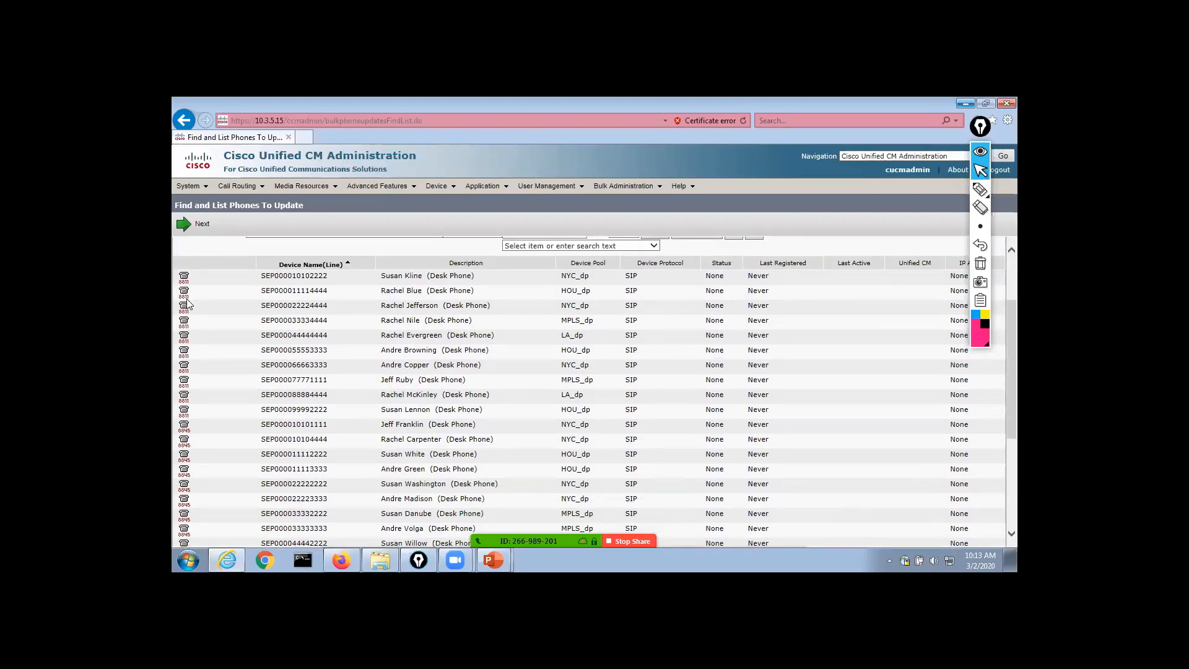
pyautogui.scroll(-4, 192, 425)
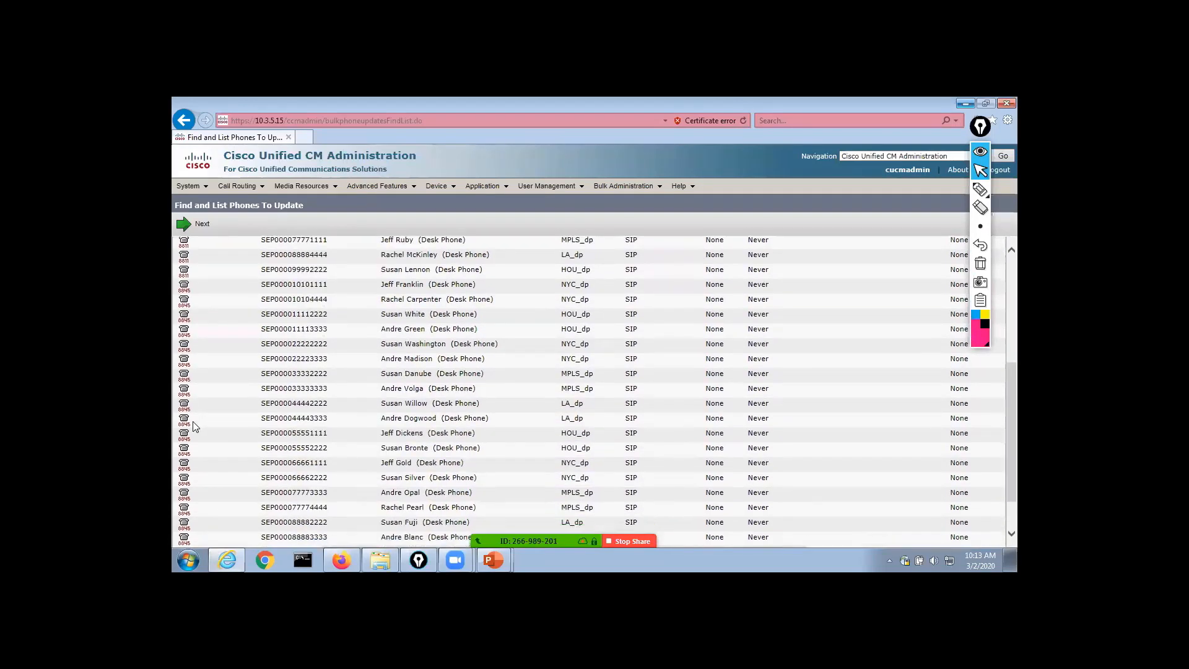
pyautogui.scroll(7, 200, 421)
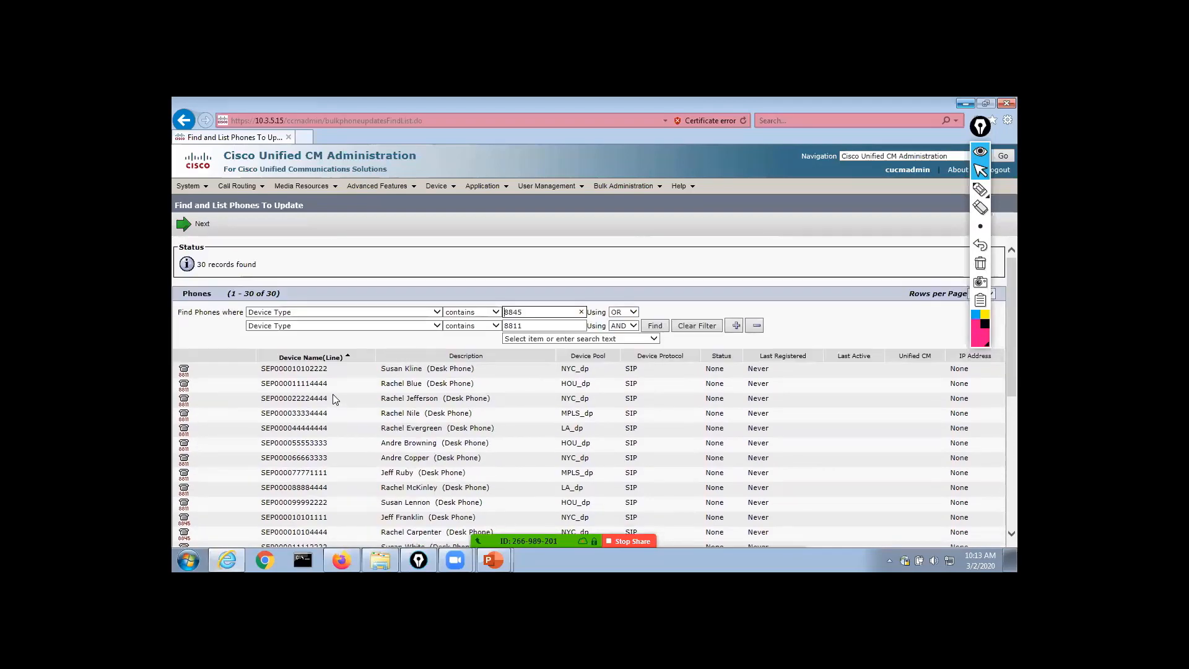
# Add a blank third criterion row to the phone search and remove it again
pyautogui.click(736, 326)
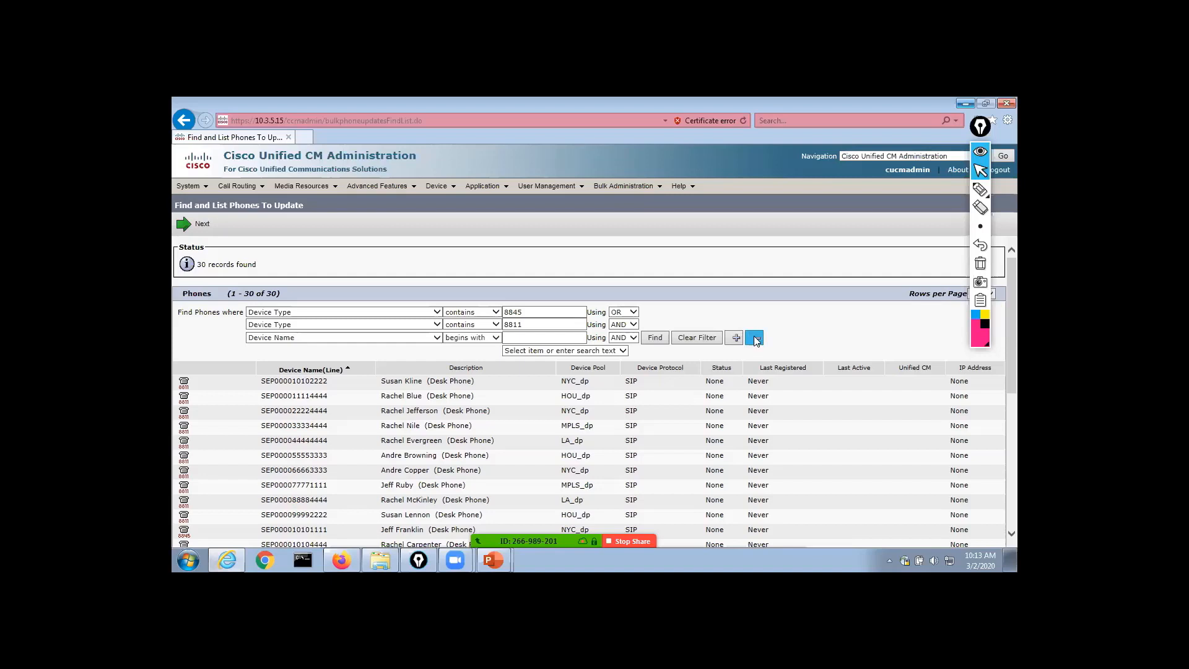
pyautogui.click(756, 337)
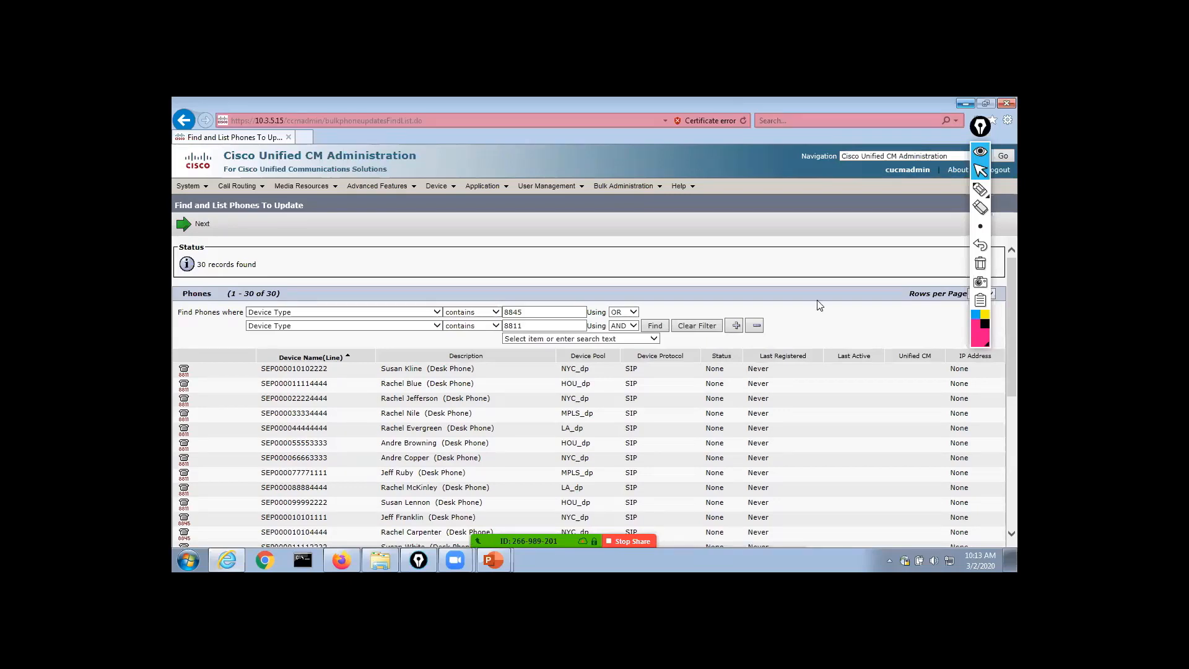
# Look through the phones matching 8845 or 8811 and continue with them to the Update Phones settings
pyautogui.scroll(-5, 365, 336)
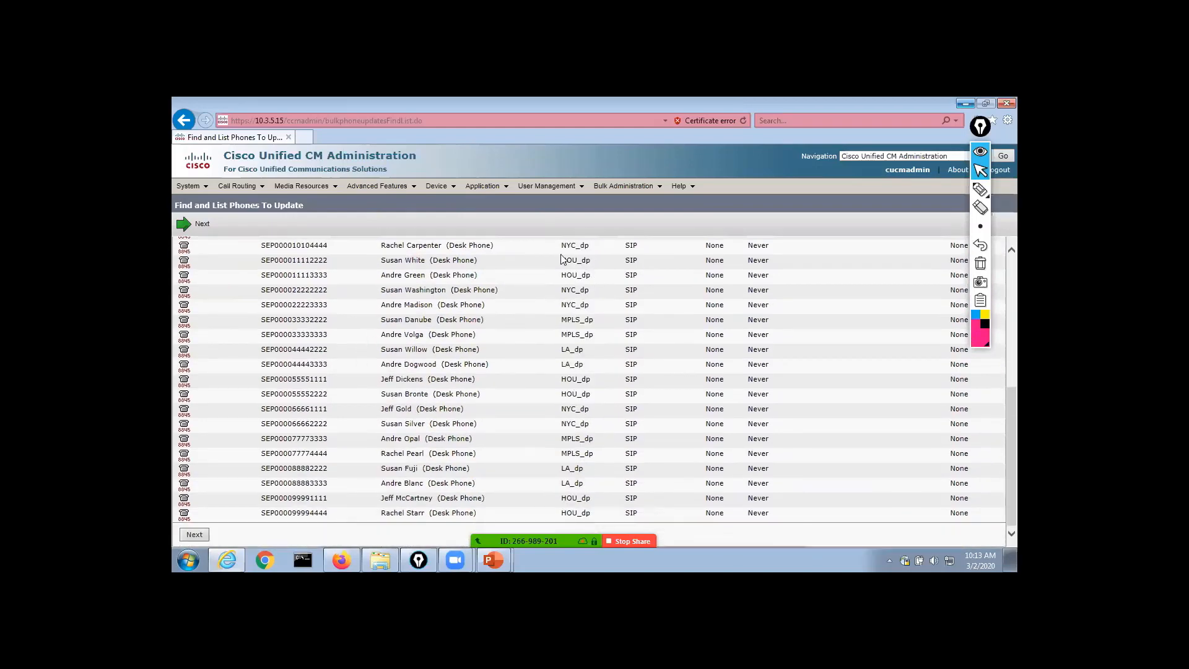
pyautogui.scroll(1, 377, 395)
pyautogui.scroll(5, 378, 394)
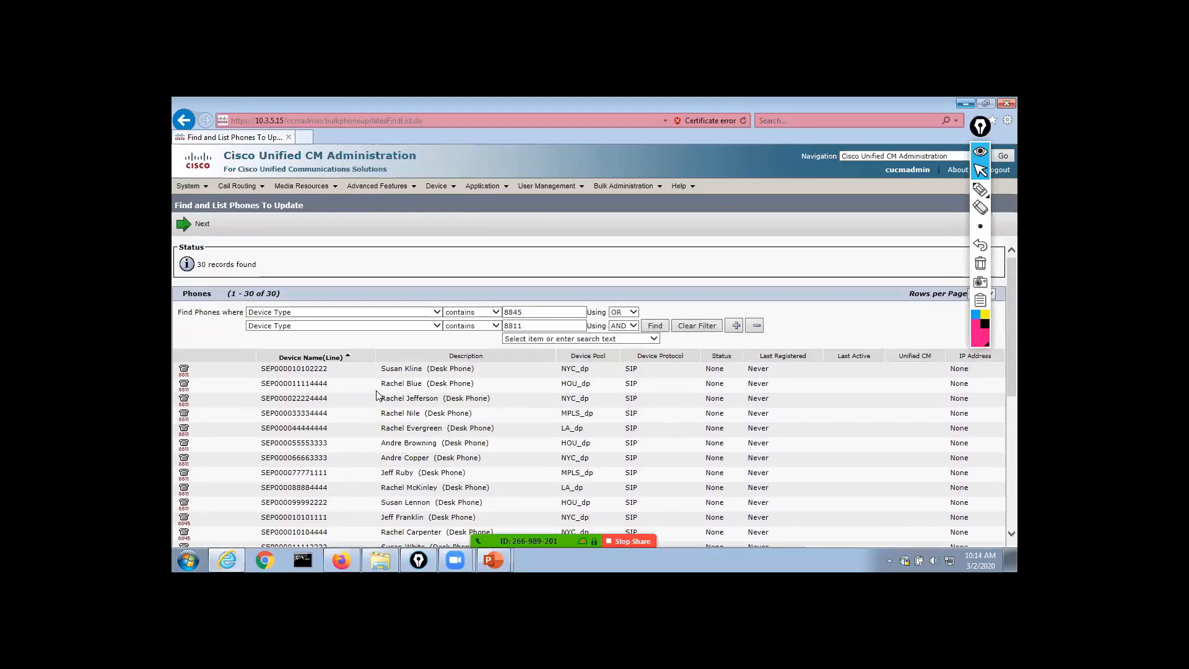
pyautogui.click(196, 227)
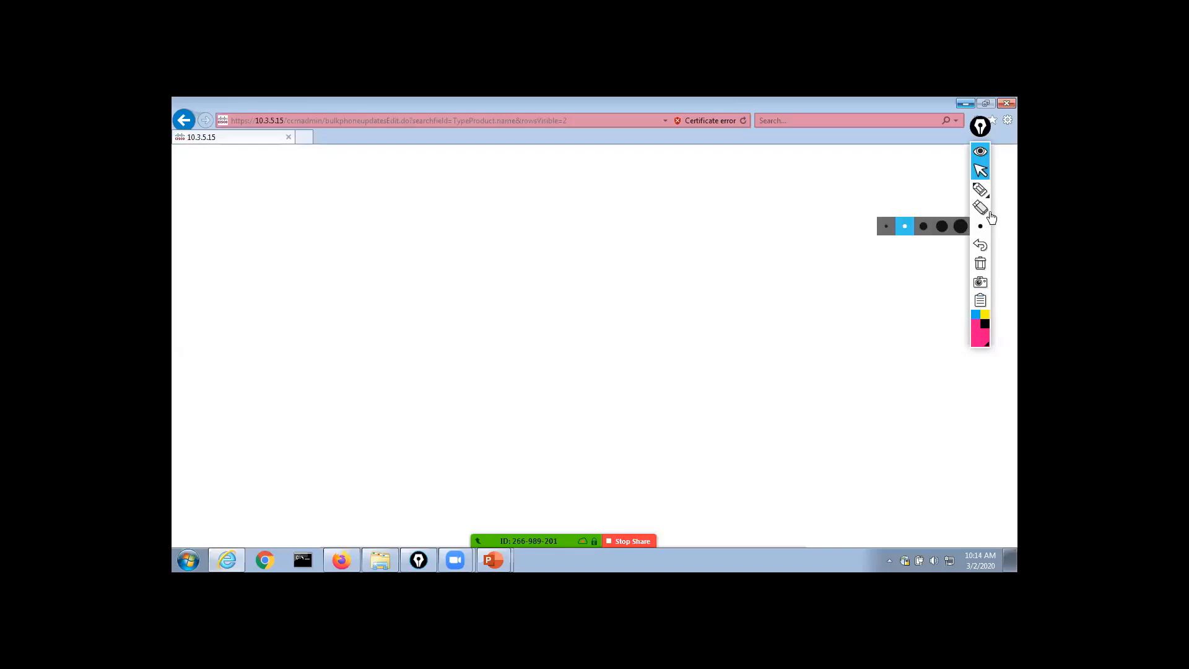
# Circle the Device Information checkboxes with the pen, draw check marks at Device Pool's checkbox and value, and erase the annotations
pyautogui.click(980, 190)
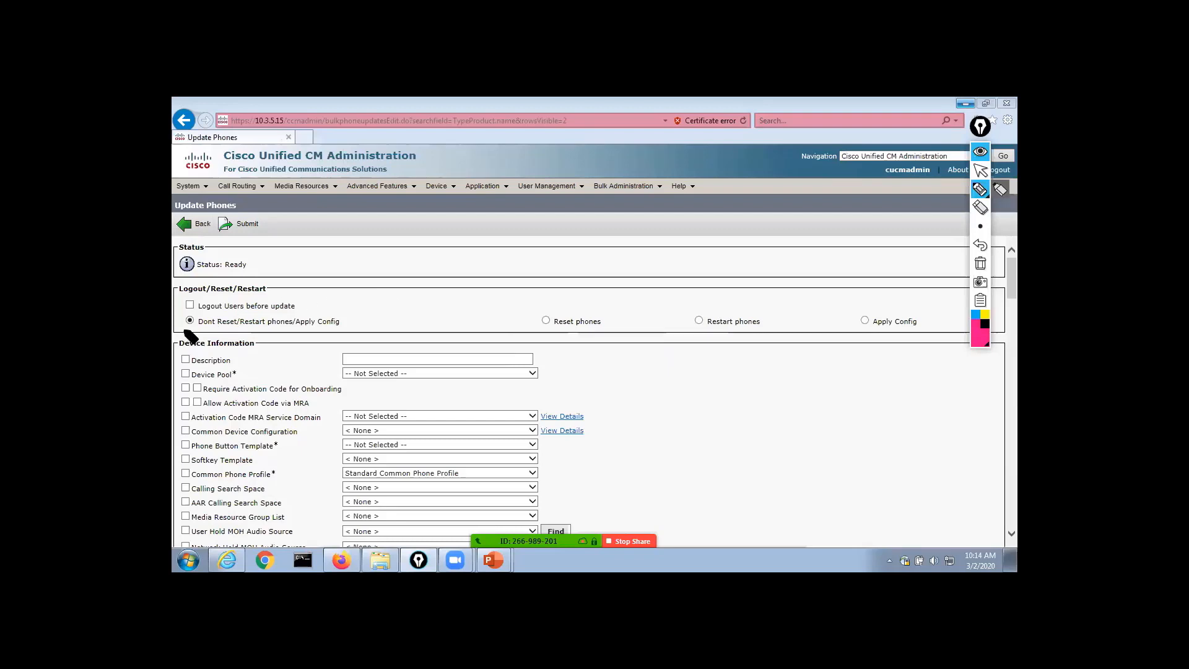
pyautogui.moveTo(184, 330)
pyautogui.mouseDown()
pyautogui.moveTo(173, 380)
pyautogui.moveTo(181, 488)
pyautogui.moveTo(194, 478)
pyautogui.moveTo(198, 422)
pyautogui.moveTo(198, 359)
pyautogui.moveTo(182, 336)
pyautogui.mouseUp()
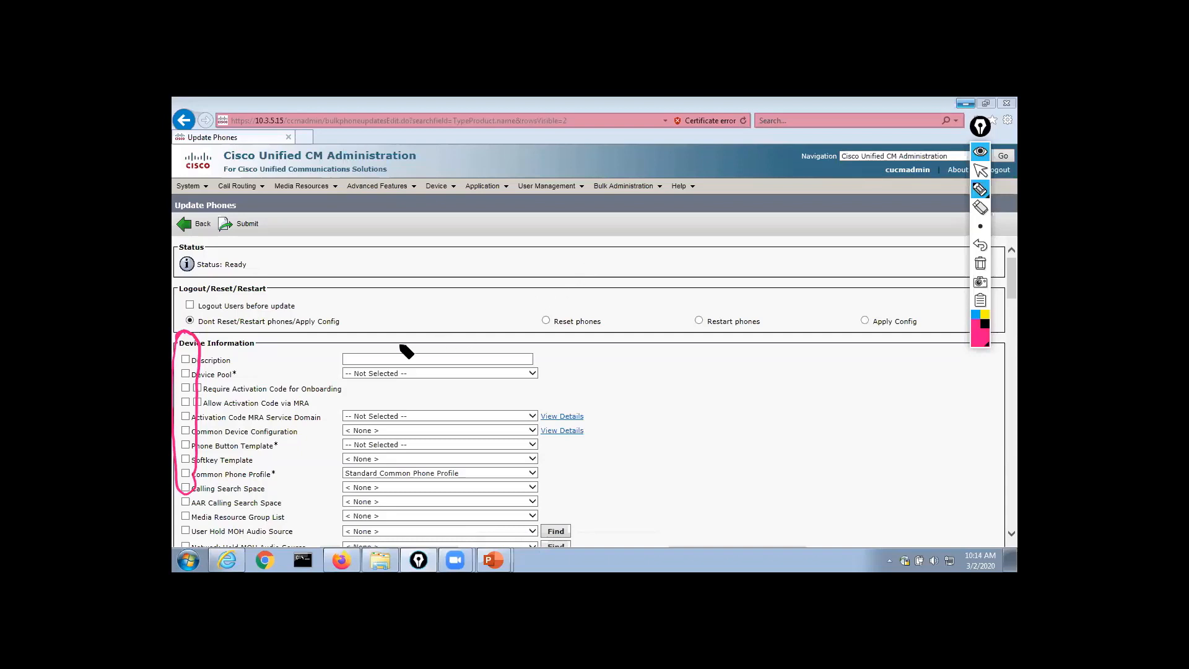
pyautogui.click(186, 374)
pyautogui.moveTo(190, 376); pyautogui.dragTo(232, 354)
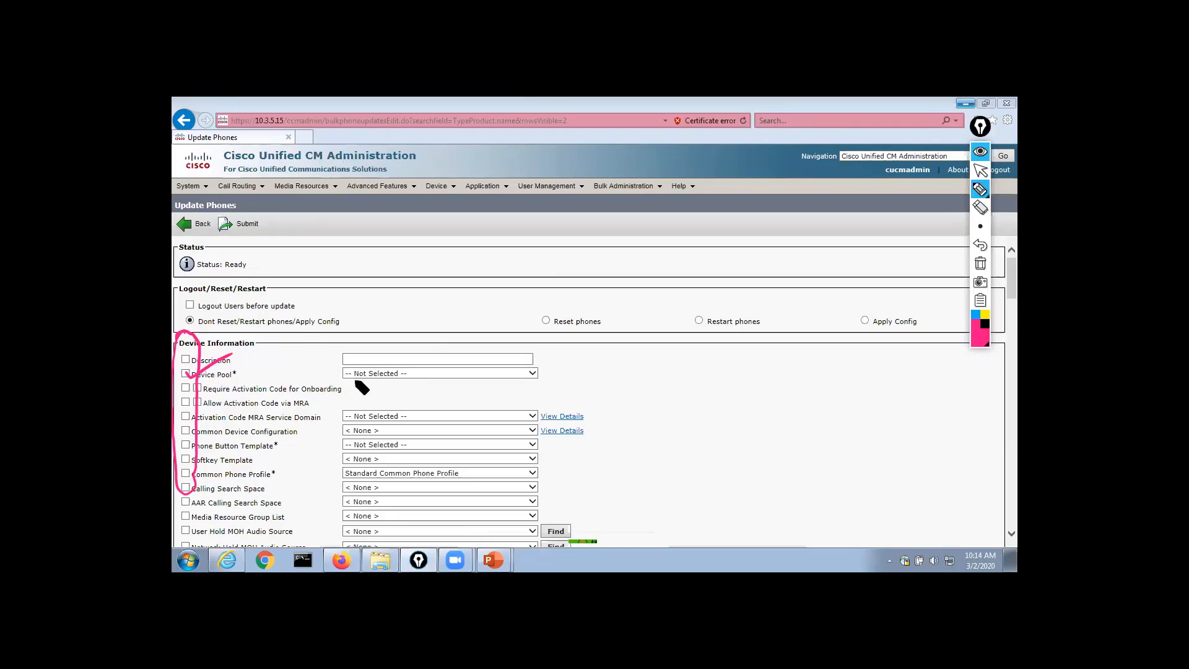
pyautogui.moveTo(343, 376); pyautogui.dragTo(376, 364)
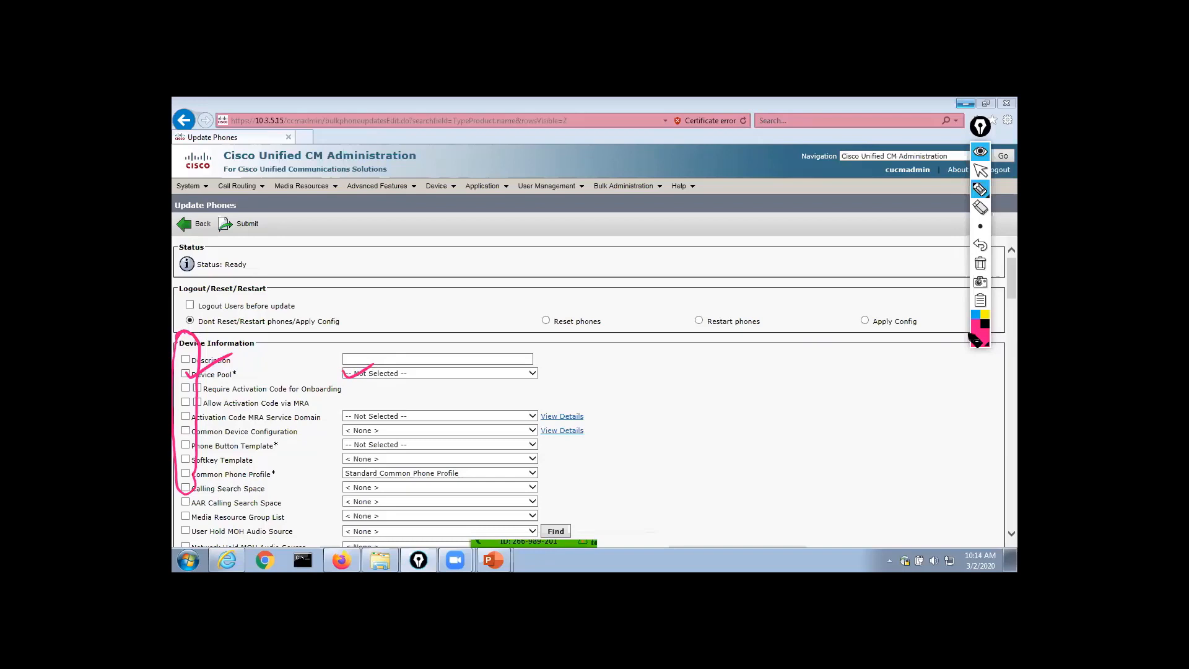
pyautogui.click(981, 264)
pyautogui.click(980, 172)
pyautogui.click(981, 188)
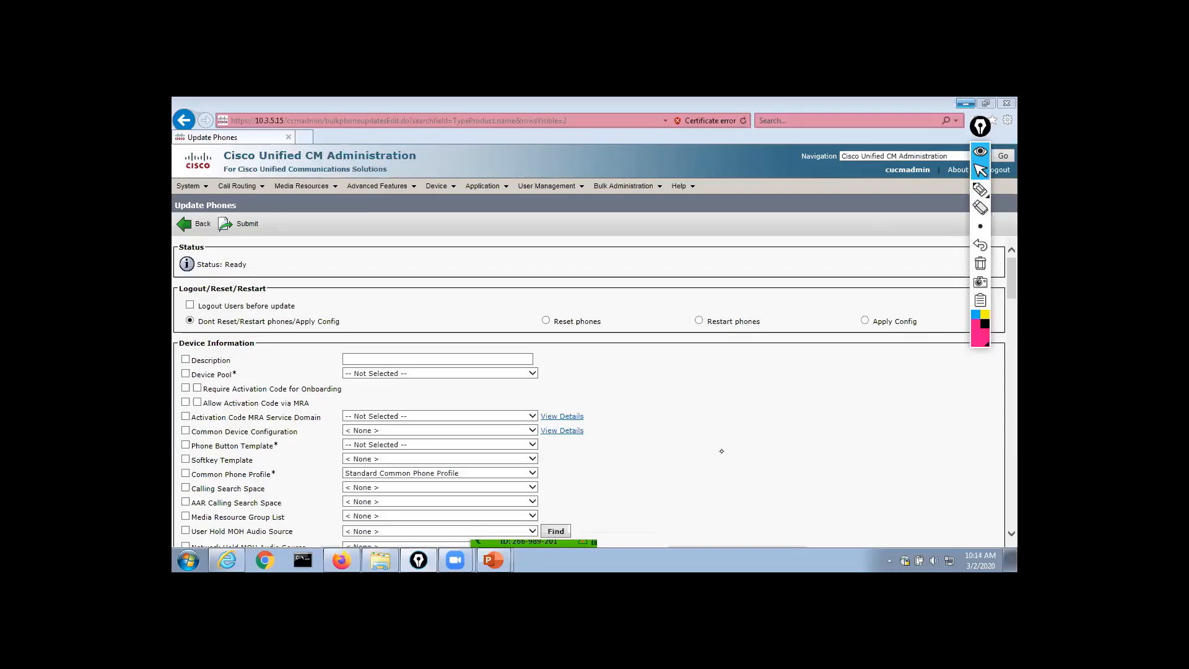
# Mark the Enable Extension Mobility setting under Extension Information for update, keeping its value enabled
pyautogui.scroll(-10, 729, 431)
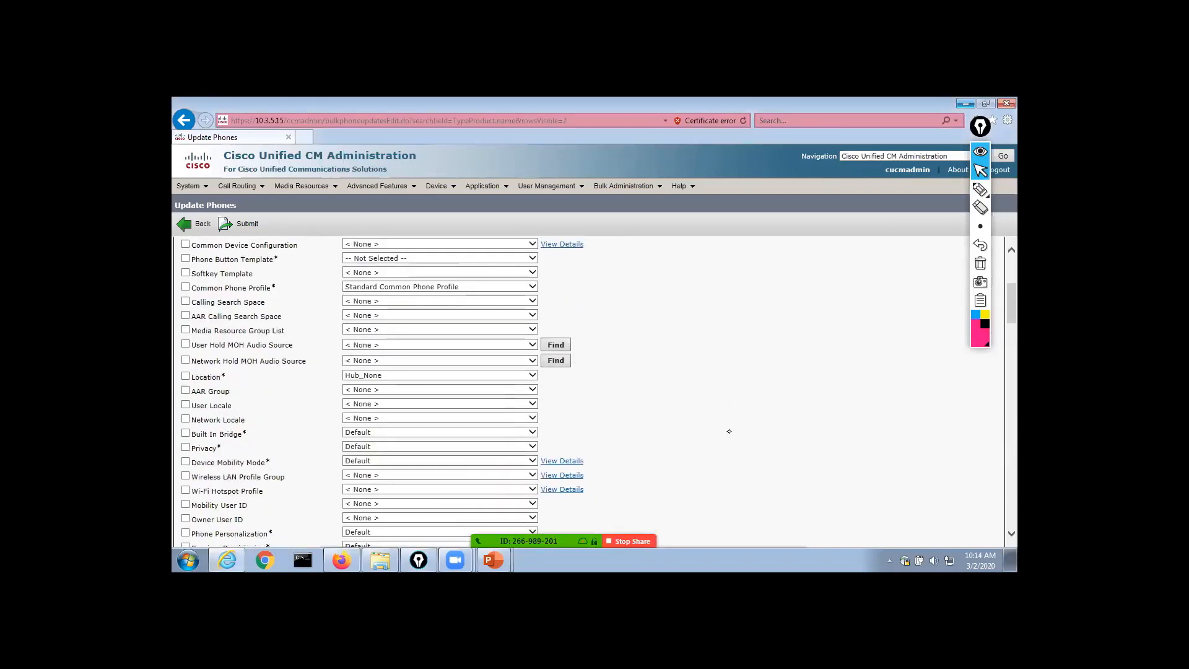
pyautogui.scroll(-5, 728, 431)
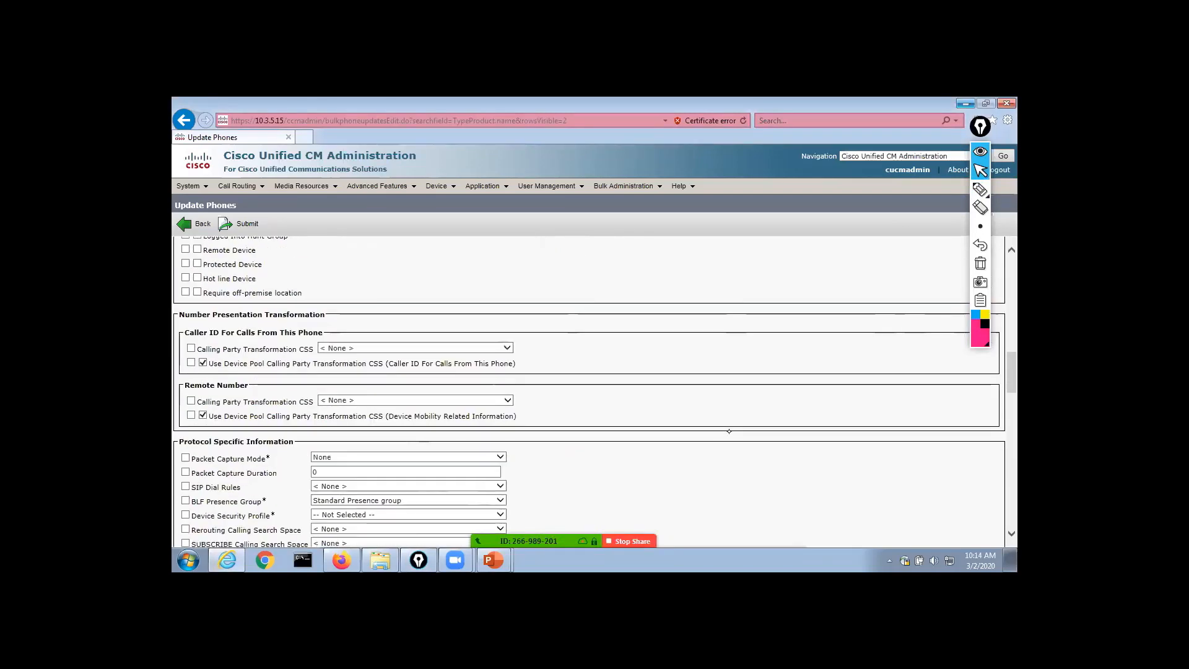
pyautogui.scroll(-5, 729, 431)
pyautogui.scroll(-6, 727, 425)
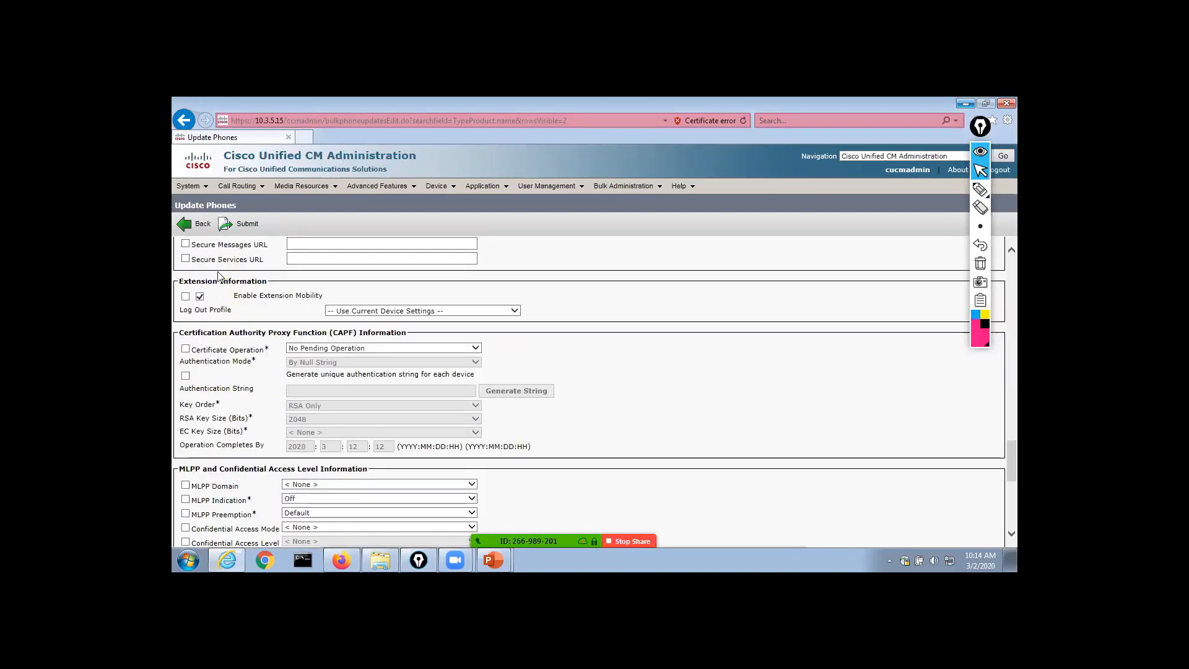
pyautogui.click(185, 297)
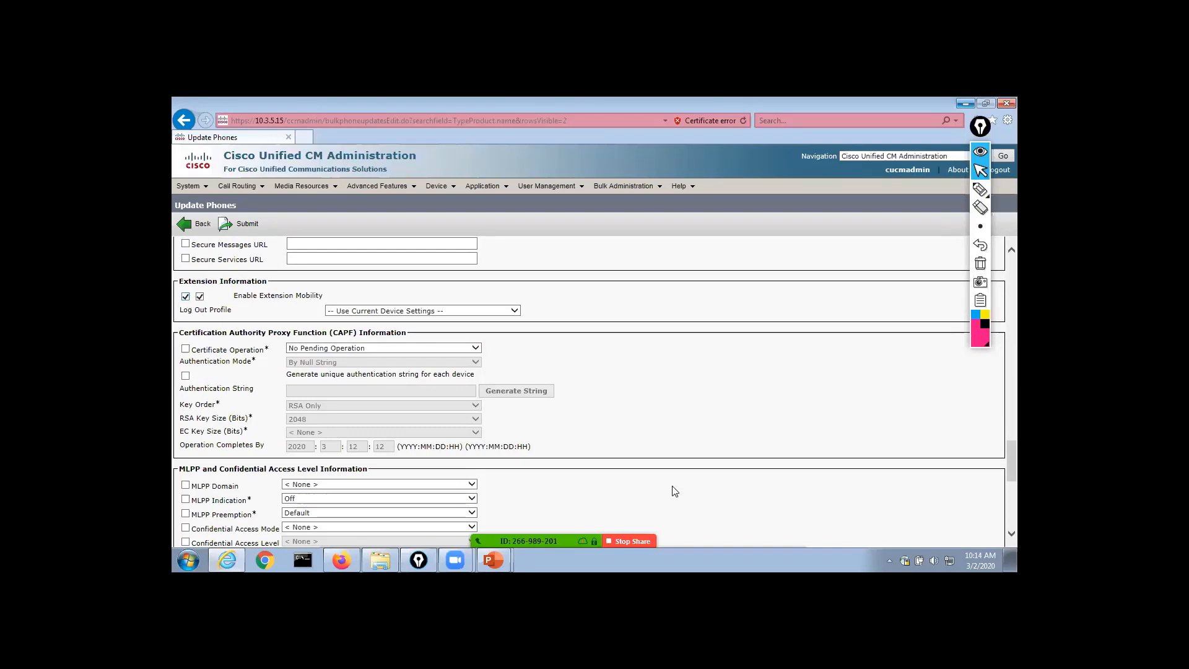
# Circle the update checkbox for Enable Extension Mobility with the pen, draw an arrow beside it, and clear the drawing
pyautogui.click(980, 190)
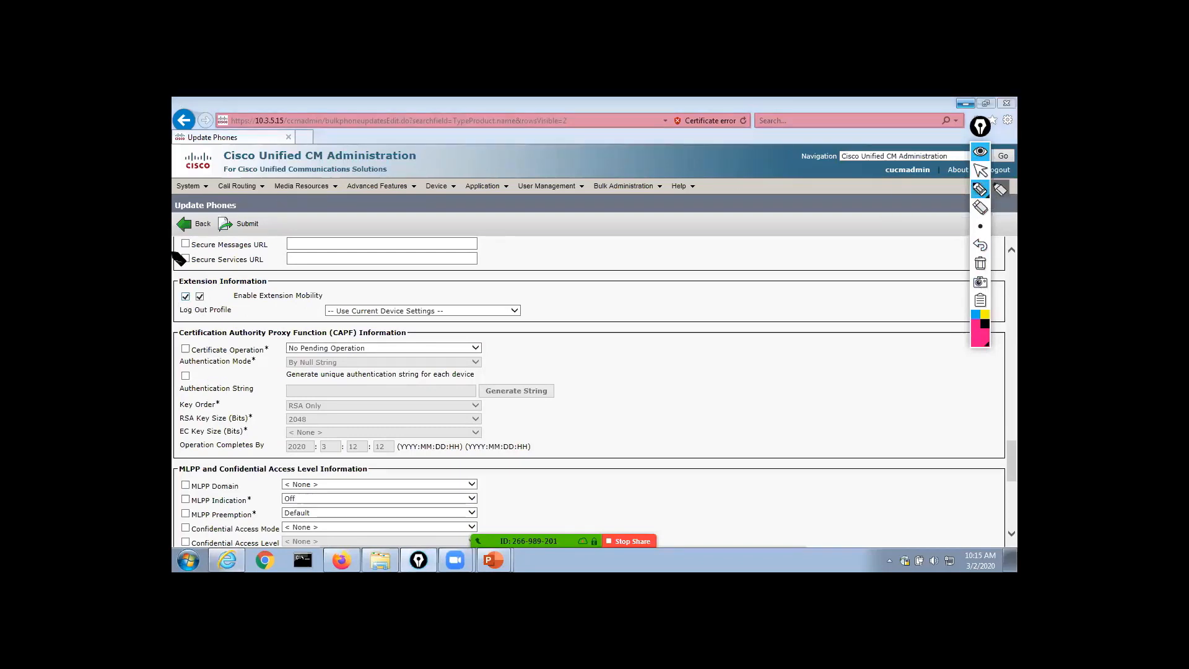
pyautogui.moveTo(172, 319)
pyautogui.mouseDown()
pyautogui.moveTo(176, 295)
pyautogui.moveTo(193, 291)
pyautogui.moveTo(184, 317)
pyautogui.moveTo(224, 308)
pyautogui.mouseUp()
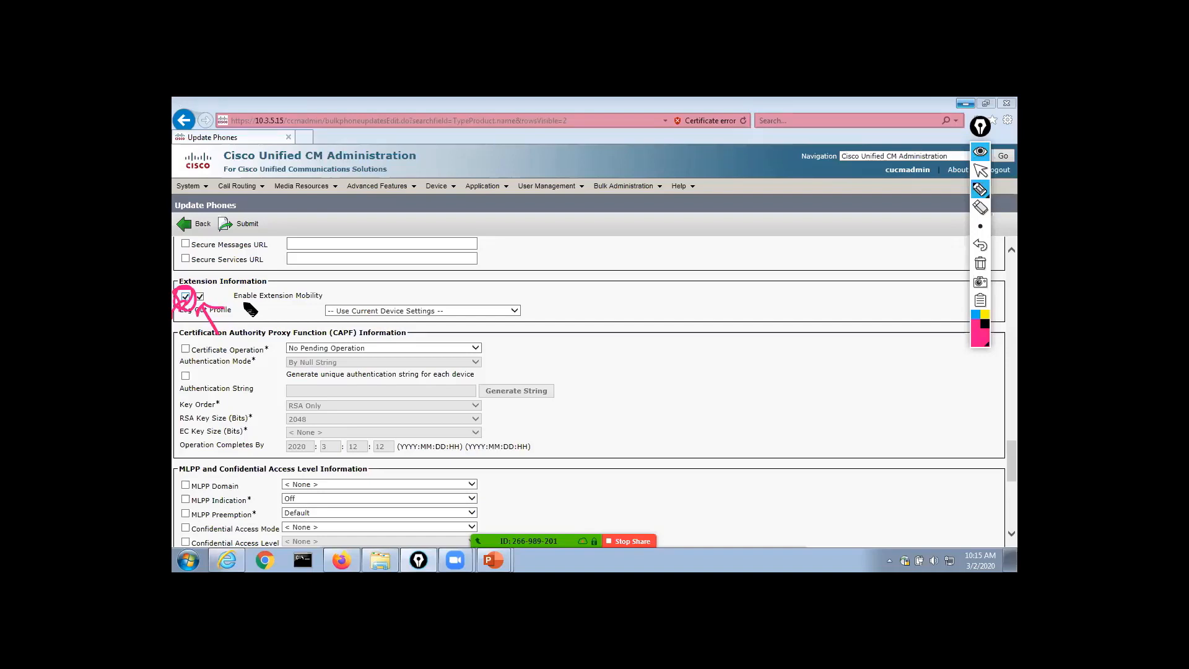
pyautogui.click(980, 265)
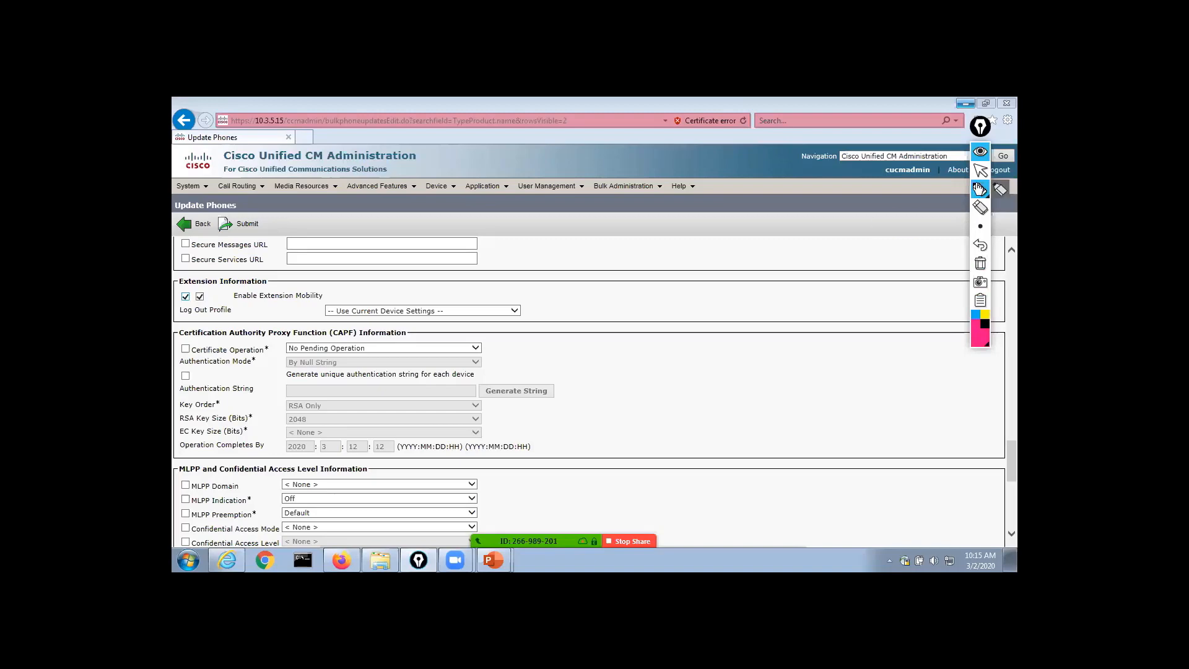
pyautogui.click(980, 171)
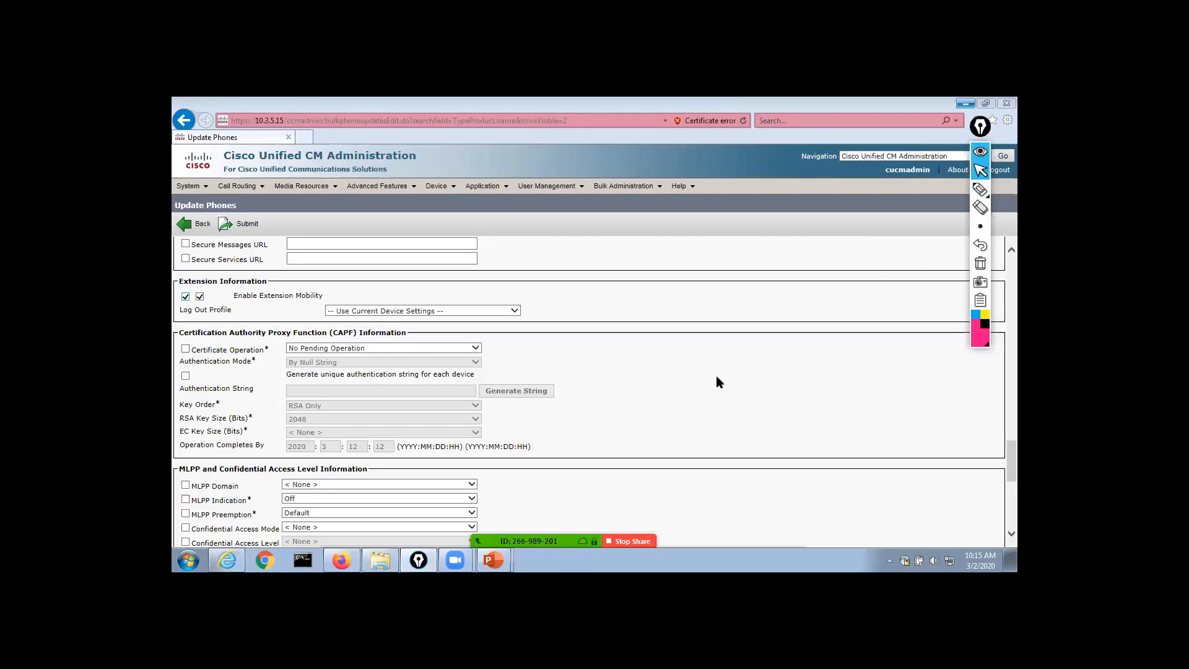
# Mark Calling Search Space for update, view its available values without choosing one, and unmark the setting
pyautogui.scroll(5, 717, 377)
pyautogui.scroll(3, 721, 380)
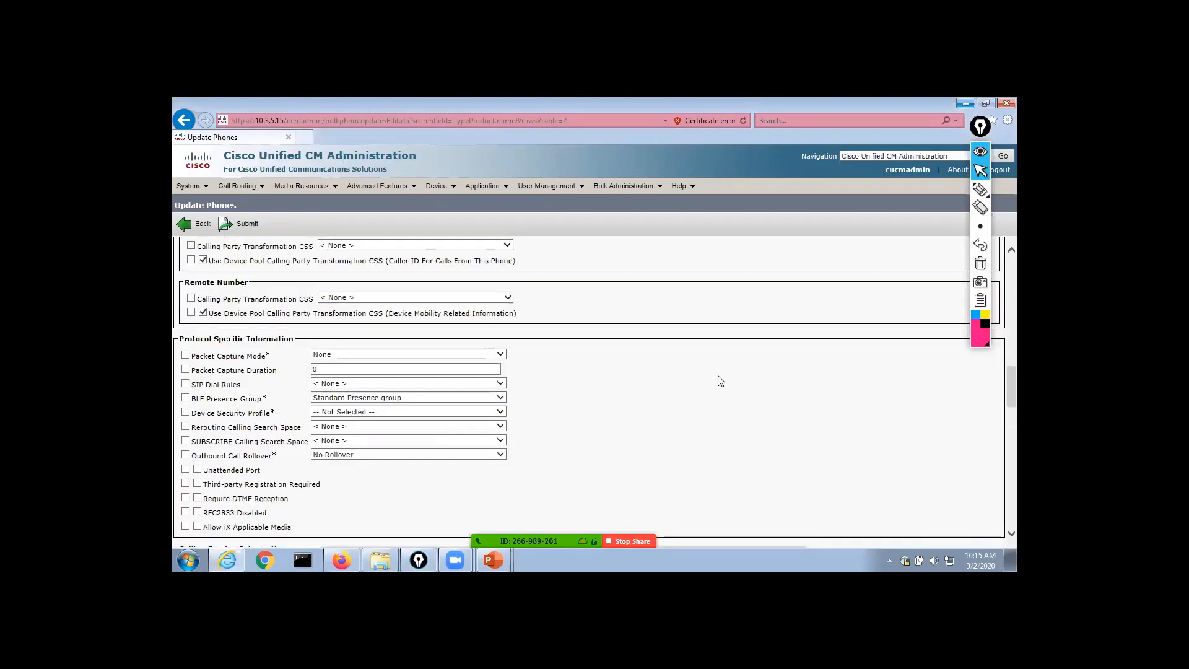
pyautogui.scroll(10, 721, 380)
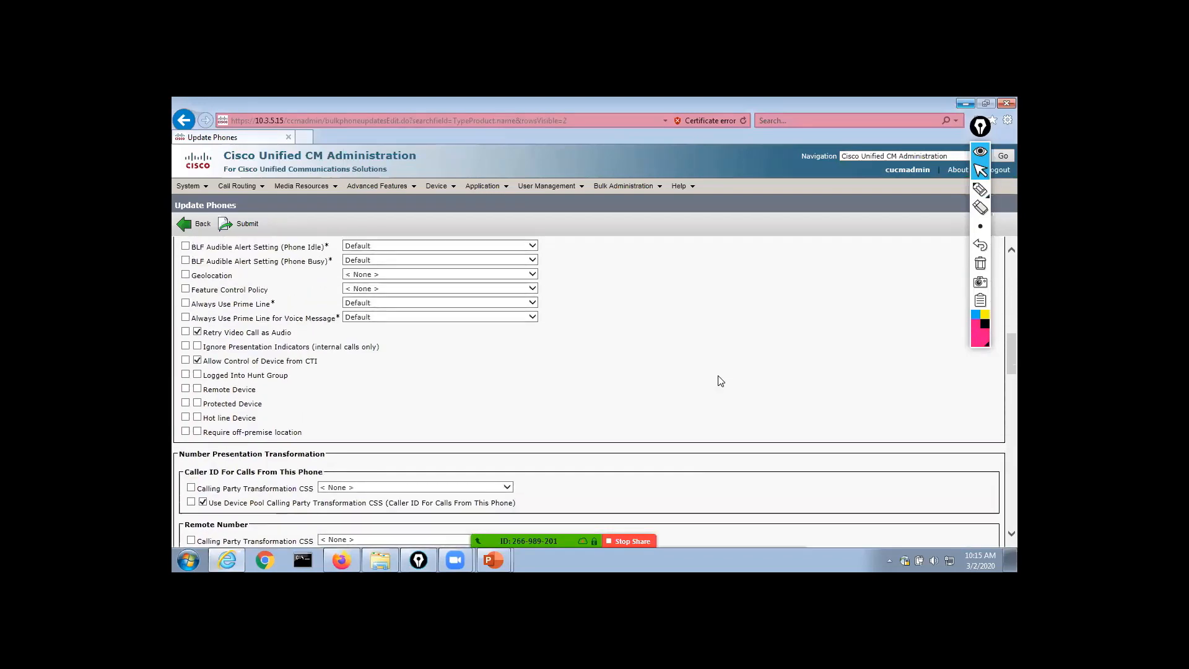
pyautogui.scroll(-8, 721, 380)
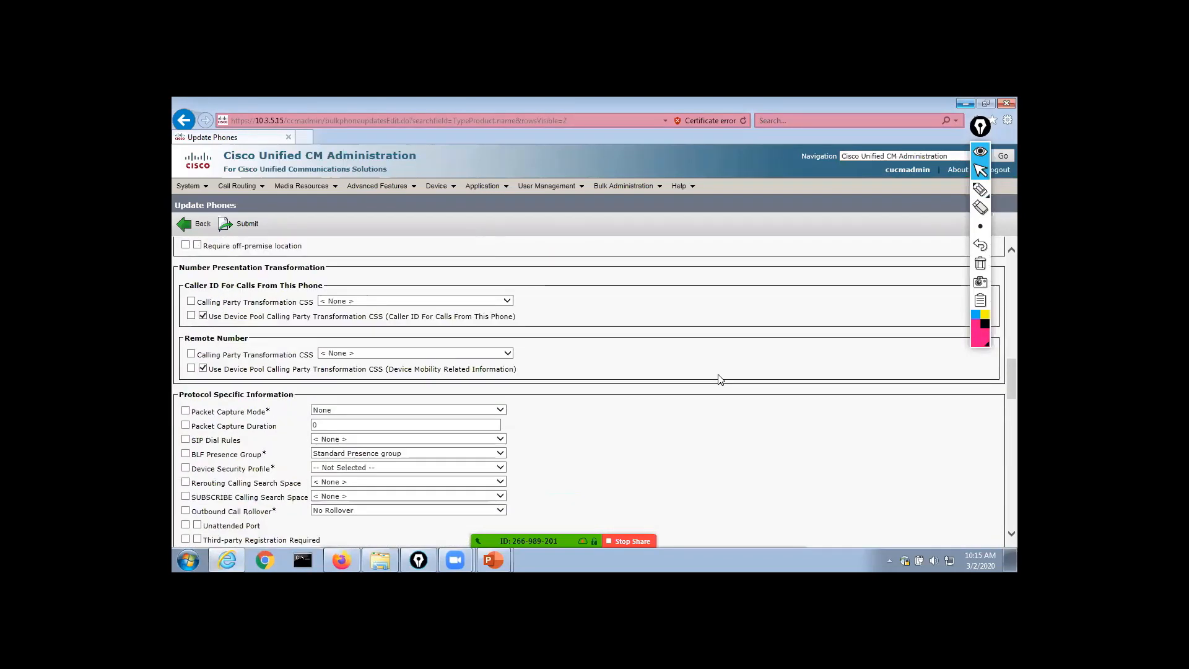
pyautogui.scroll(7, 720, 380)
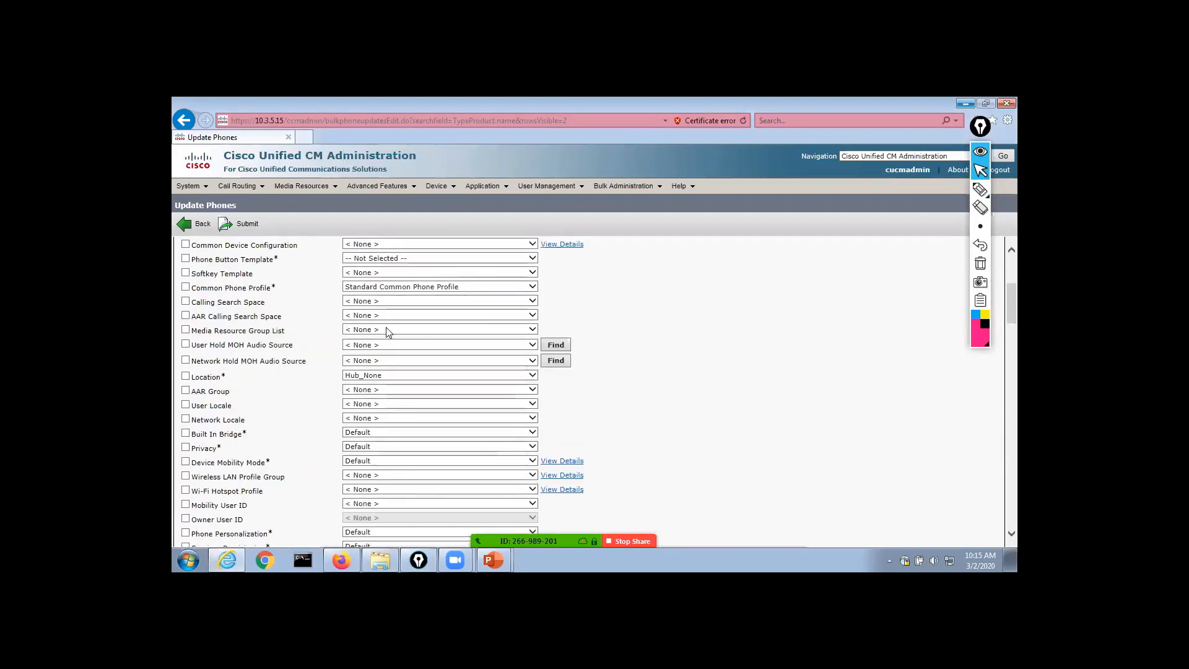
pyautogui.click(185, 302)
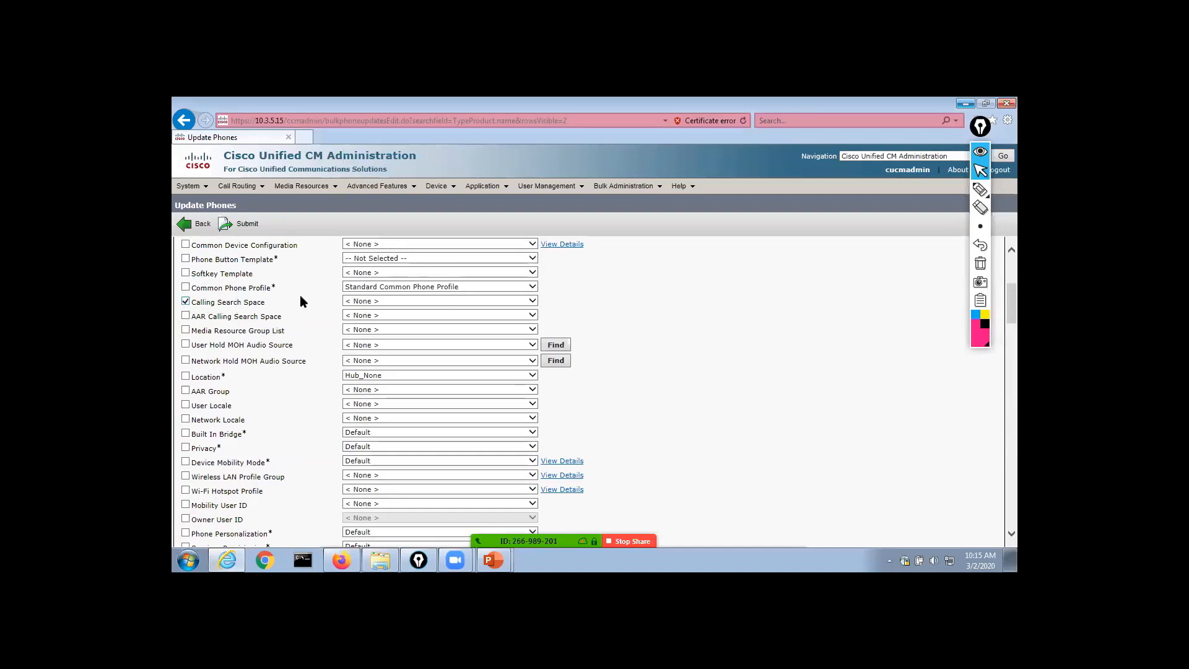
pyautogui.click(364, 301)
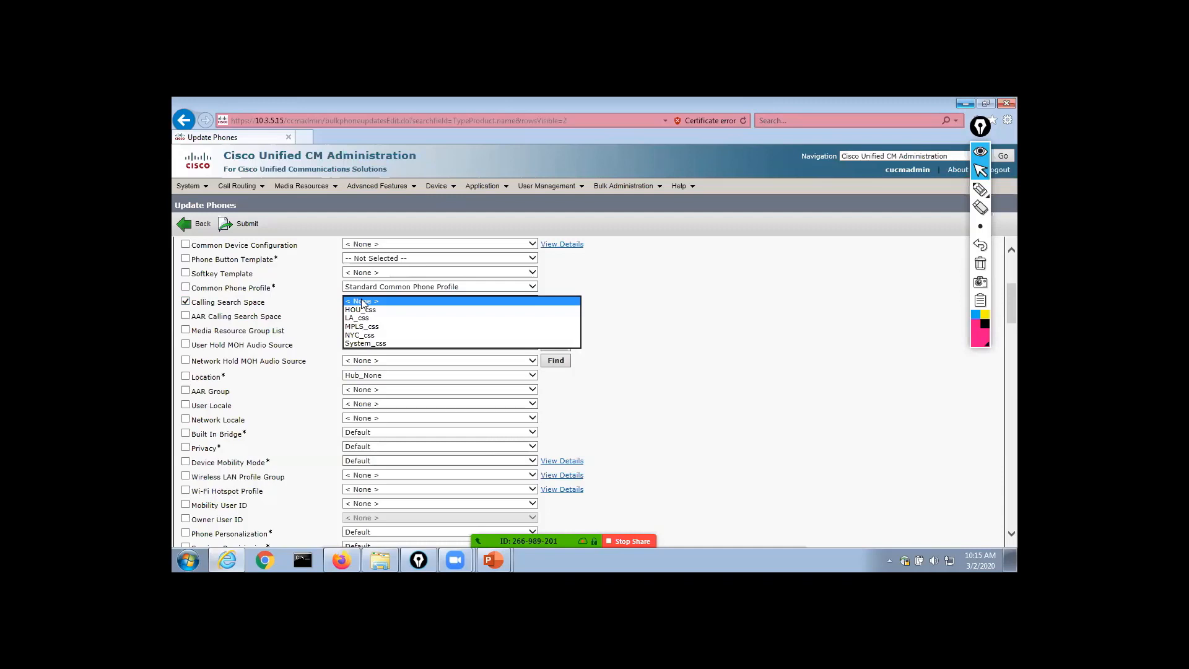
pyautogui.click(241, 305)
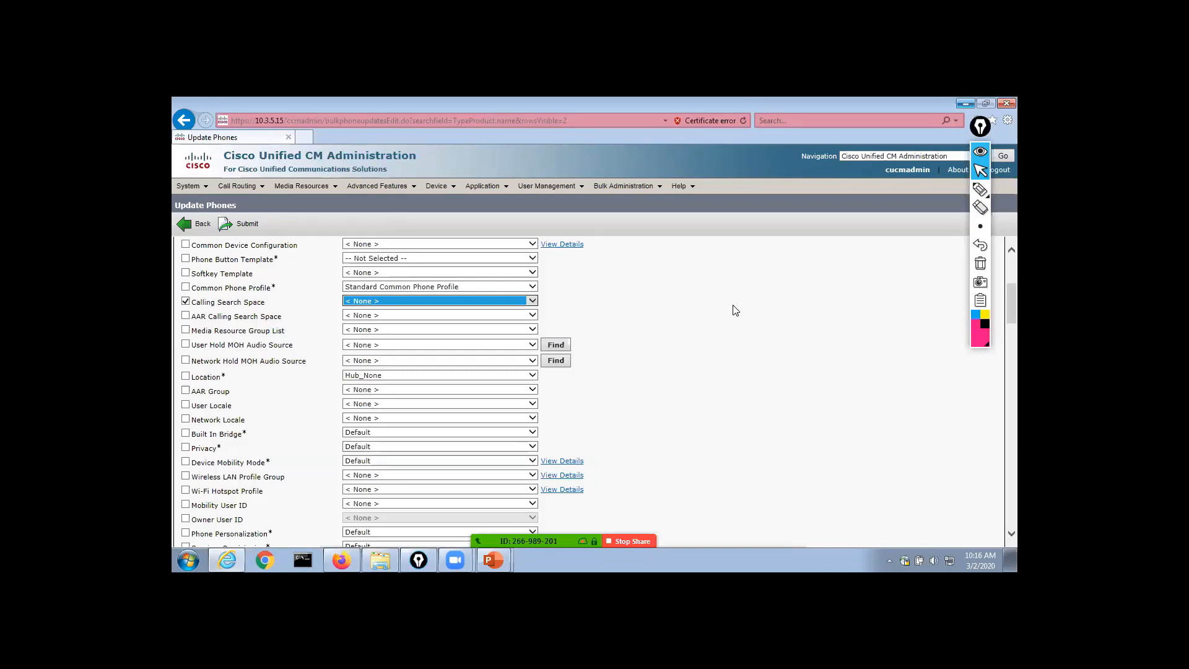
pyautogui.click(186, 302)
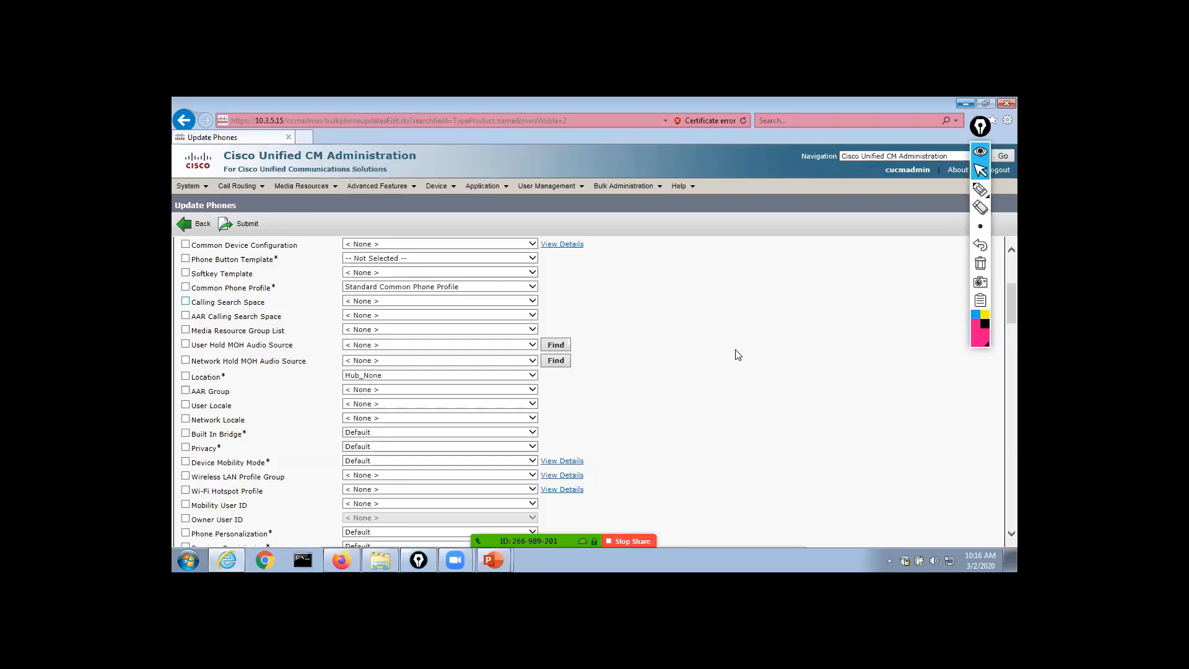
# Unmark Description for update and review the Extension Mobility selection in the update form
pyautogui.scroll(3, 738, 355)
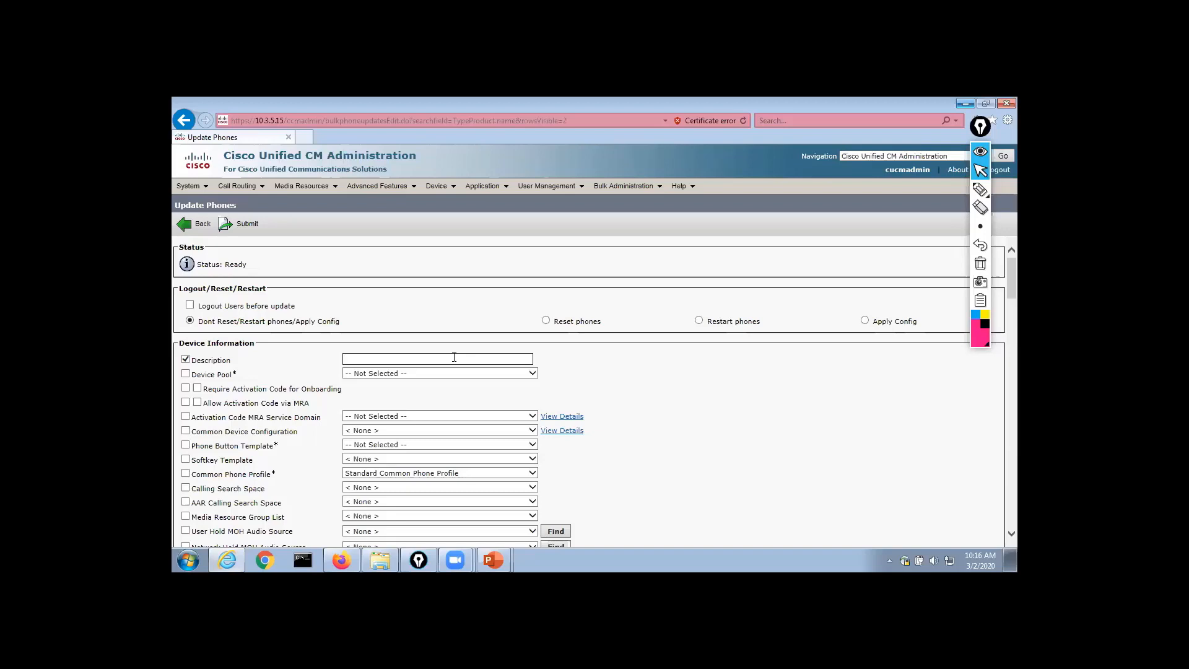
pyautogui.click(186, 360)
pyautogui.scroll(-10, 774, 475)
pyautogui.scroll(-10, 775, 475)
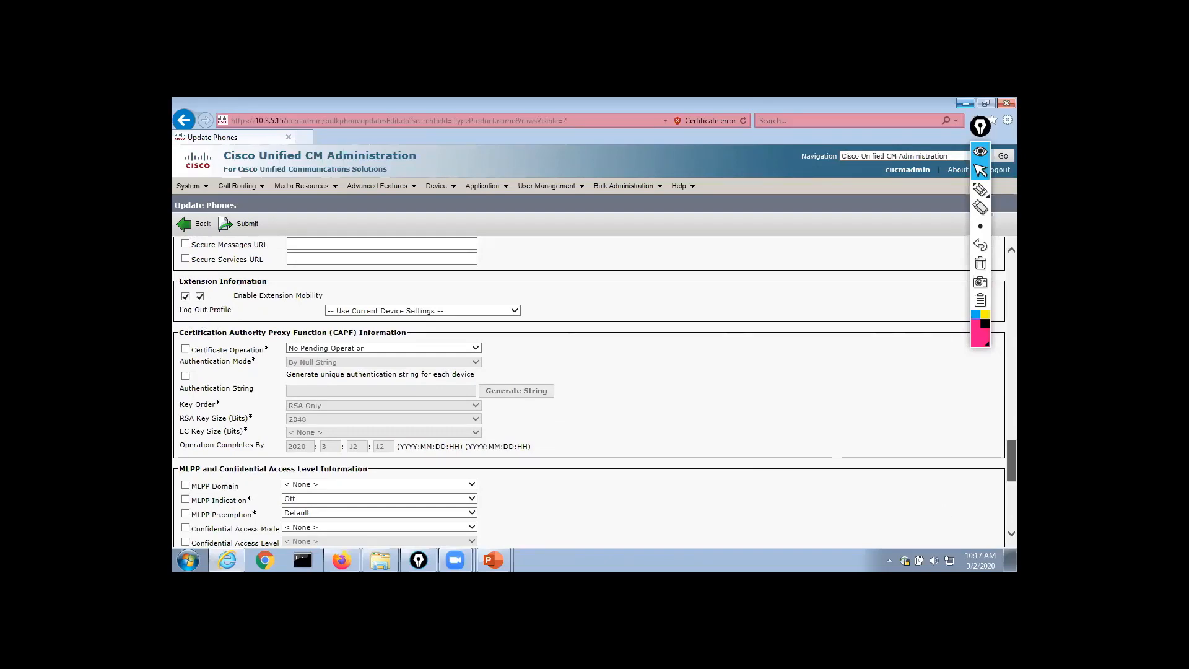
pyautogui.scroll(15, 1011, 461)
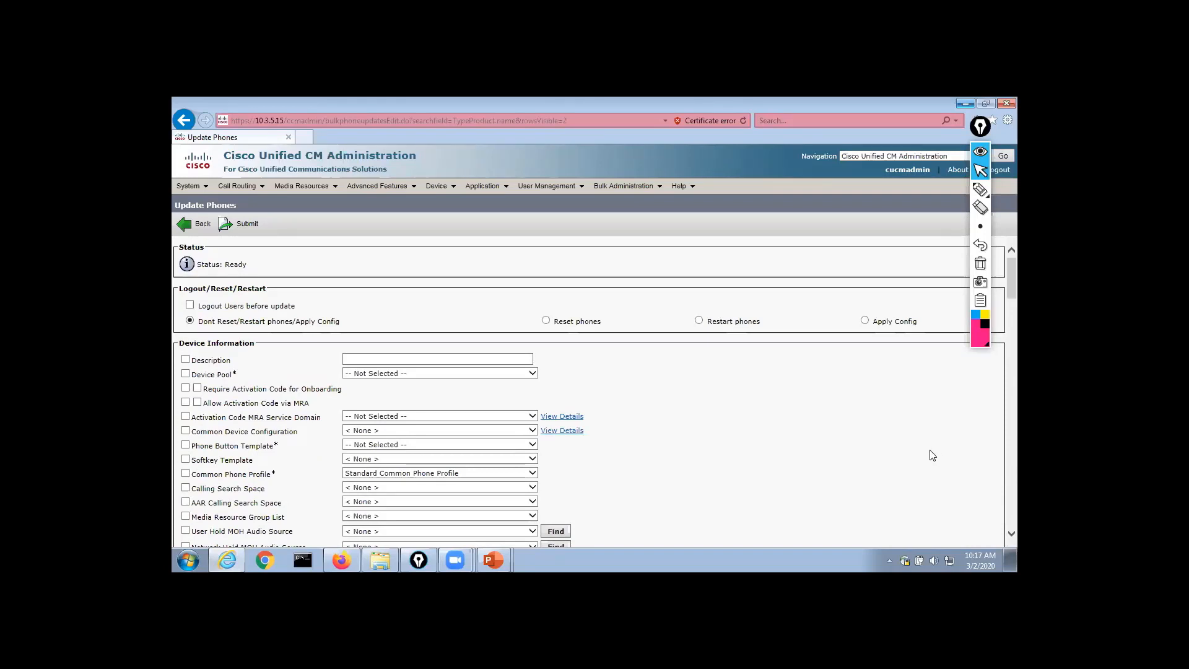
# Circle the Reset phones and Restart phones options with the pen and label them "Reboot" and "DHCP/CDP"
pyautogui.click(981, 190)
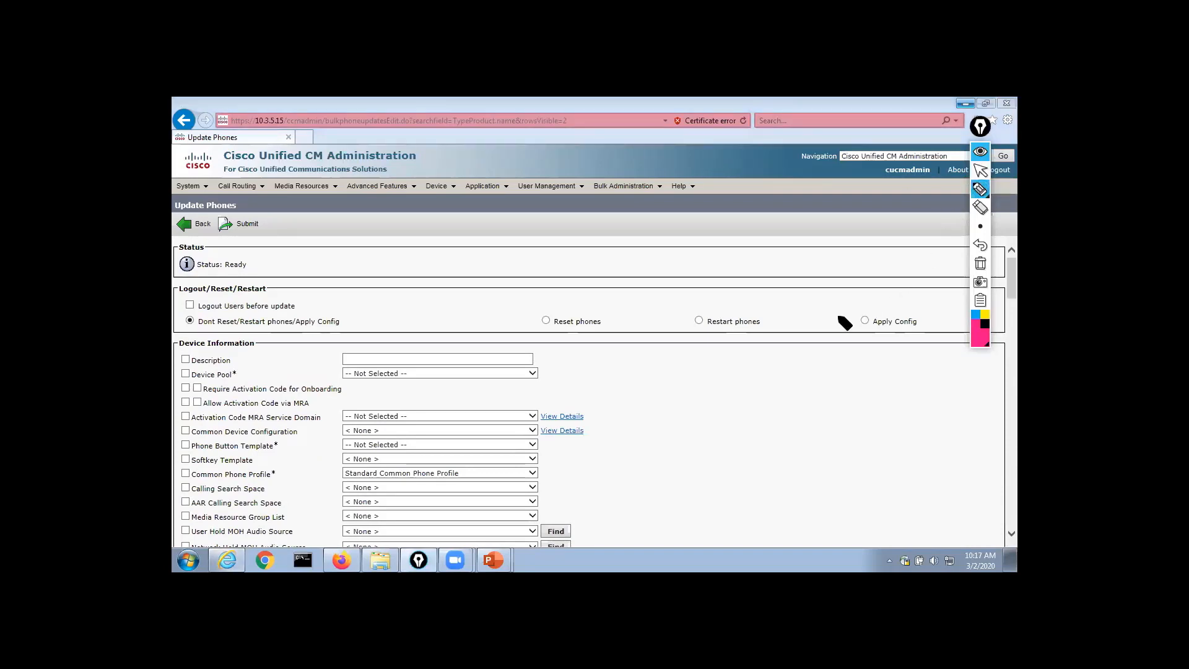
pyautogui.moveTo(777, 312)
pyautogui.mouseDown()
pyautogui.moveTo(706, 286)
pyautogui.moveTo(493, 300)
pyautogui.moveTo(646, 392)
pyautogui.moveTo(809, 314)
pyautogui.moveTo(586, 282)
pyautogui.mouseUp()
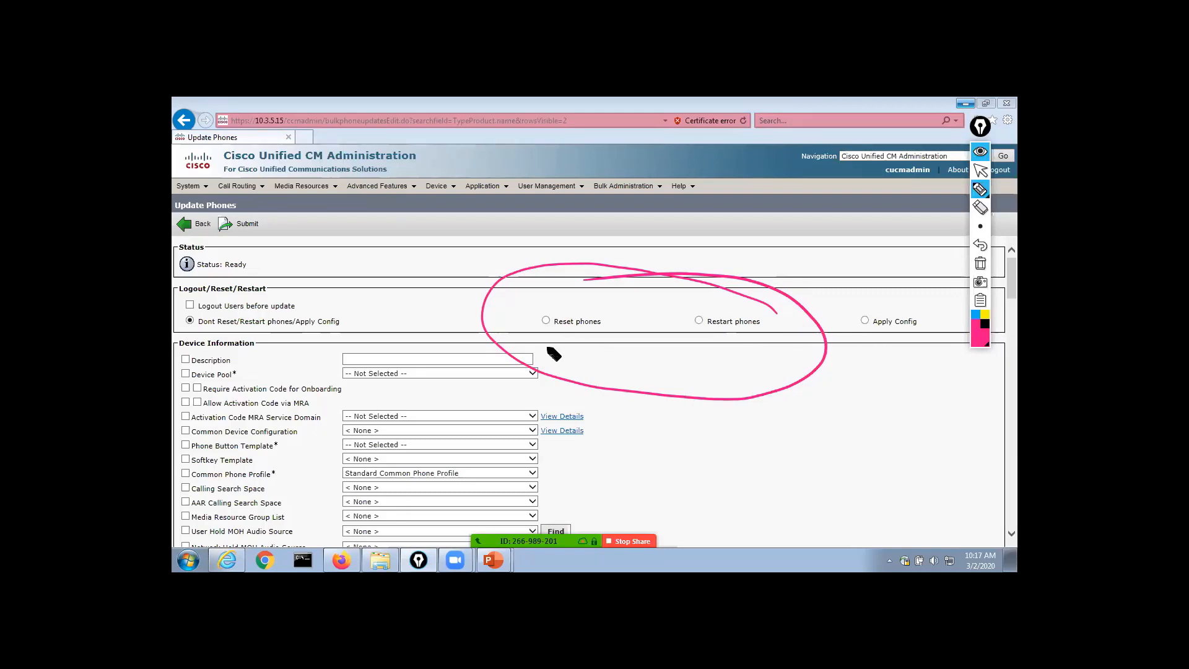
pyautogui.moveTo(530, 340)
pyautogui.mouseDown()
pyautogui.moveTo(550, 357)
pyautogui.moveTo(603, 362)
pyautogui.moveTo(615, 342)
pyautogui.mouseUp()
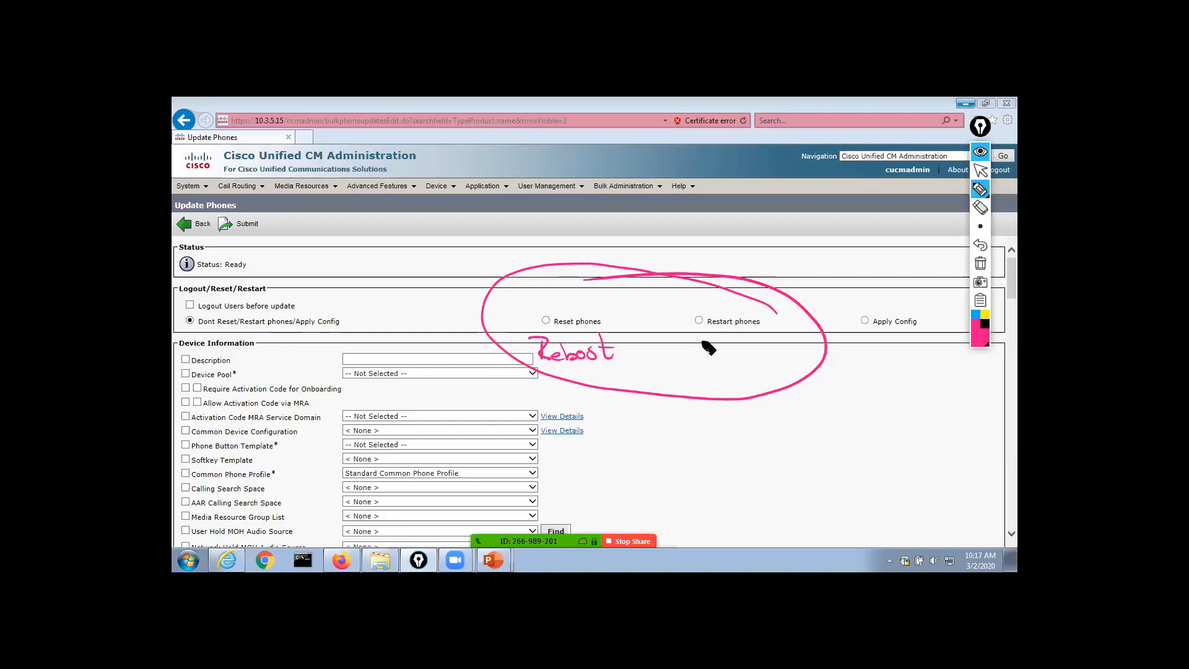
pyautogui.moveTo(700, 340)
pyautogui.mouseDown()
pyautogui.moveTo(720, 356)
pyautogui.moveTo(757, 339)
pyautogui.moveTo(786, 350)
pyautogui.moveTo(779, 359)
pyautogui.moveTo(790, 351)
pyautogui.mouseUp()
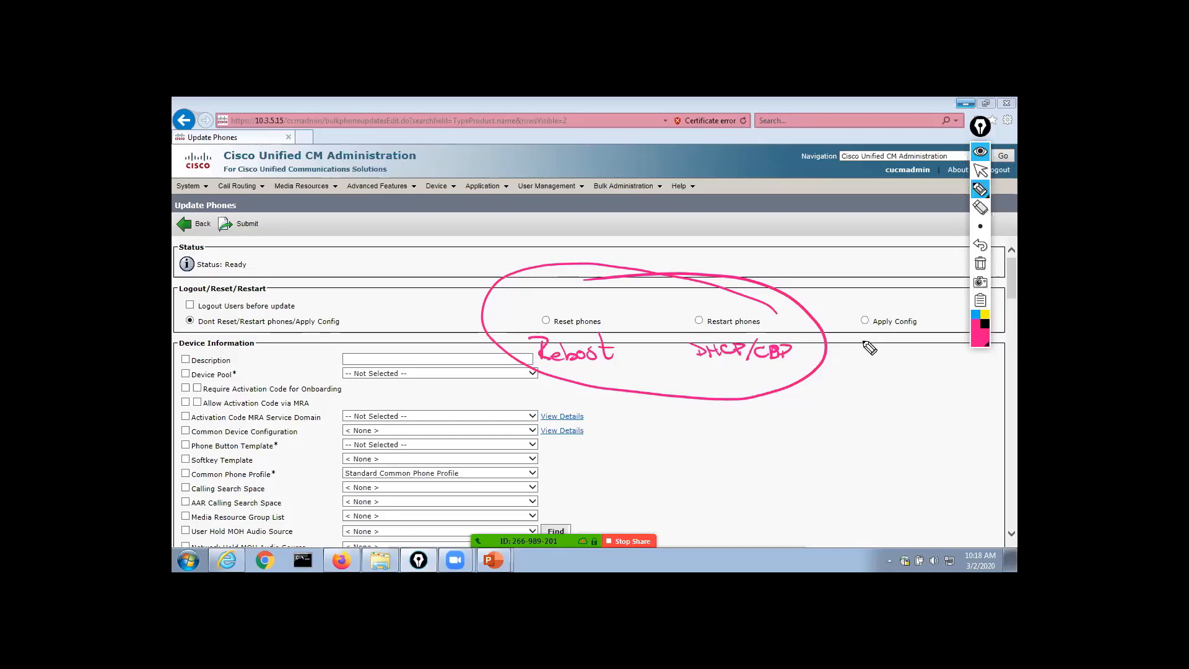
# Write "TFTP" under Apply Config, circle that option, and draw check marks above Apply Config and Restart phones
pyautogui.moveTo(865, 344)
pyautogui.mouseDown()
pyautogui.moveTo(881, 345)
pyautogui.moveTo(883, 372)
pyautogui.moveTo(894, 349)
pyautogui.moveTo(918, 345)
pyautogui.moveTo(855, 305)
pyautogui.moveTo(954, 370)
pyautogui.moveTo(873, 288)
pyautogui.mouseUp()
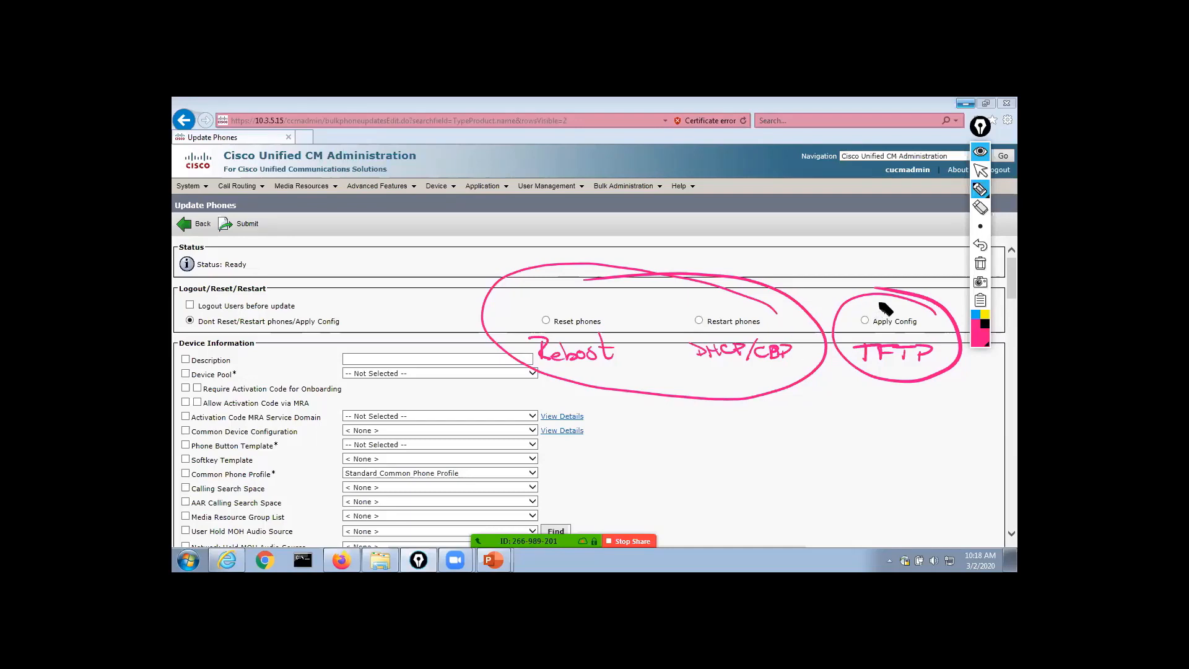
pyautogui.moveTo(870, 289); pyautogui.dragTo(922, 278)
pyautogui.moveTo(728, 288)
pyautogui.mouseDown()
pyautogui.moveTo(735, 297)
pyautogui.moveTo(768, 270)
pyautogui.mouseUp()
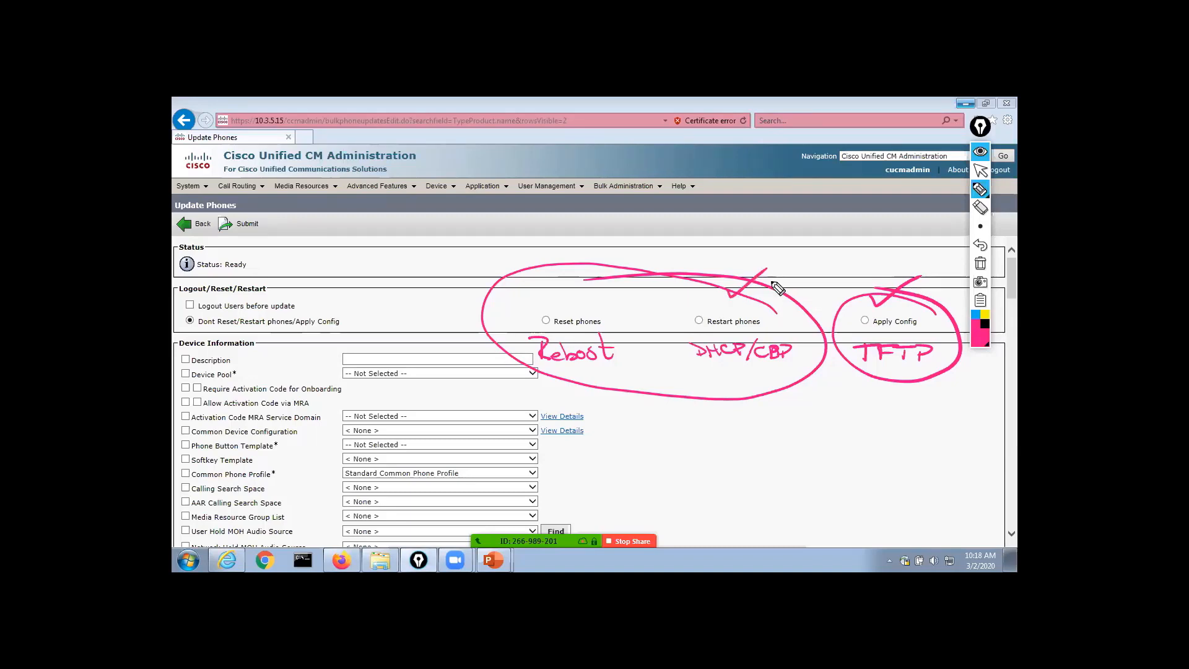
# Draw a check mark above Reset phones, then clear all pen annotations from the update form
pyautogui.moveTo(559, 291)
pyautogui.mouseDown()
pyautogui.moveTo(563, 305)
pyautogui.moveTo(610, 266)
pyautogui.mouseUp()
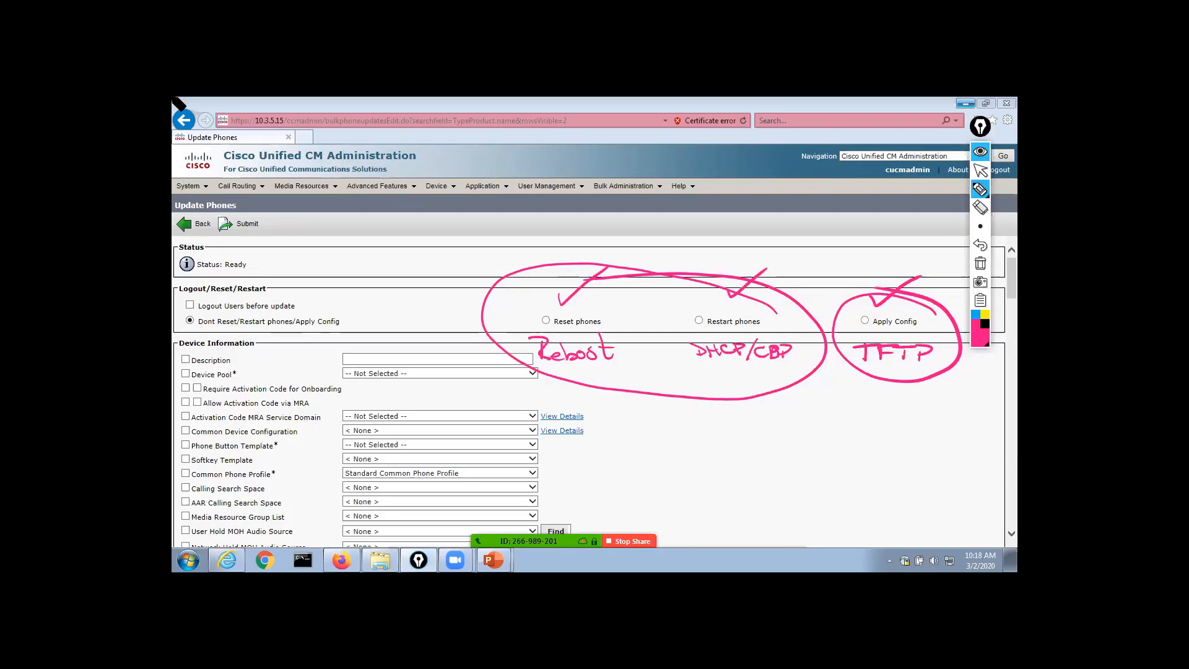
pyautogui.click(980, 263)
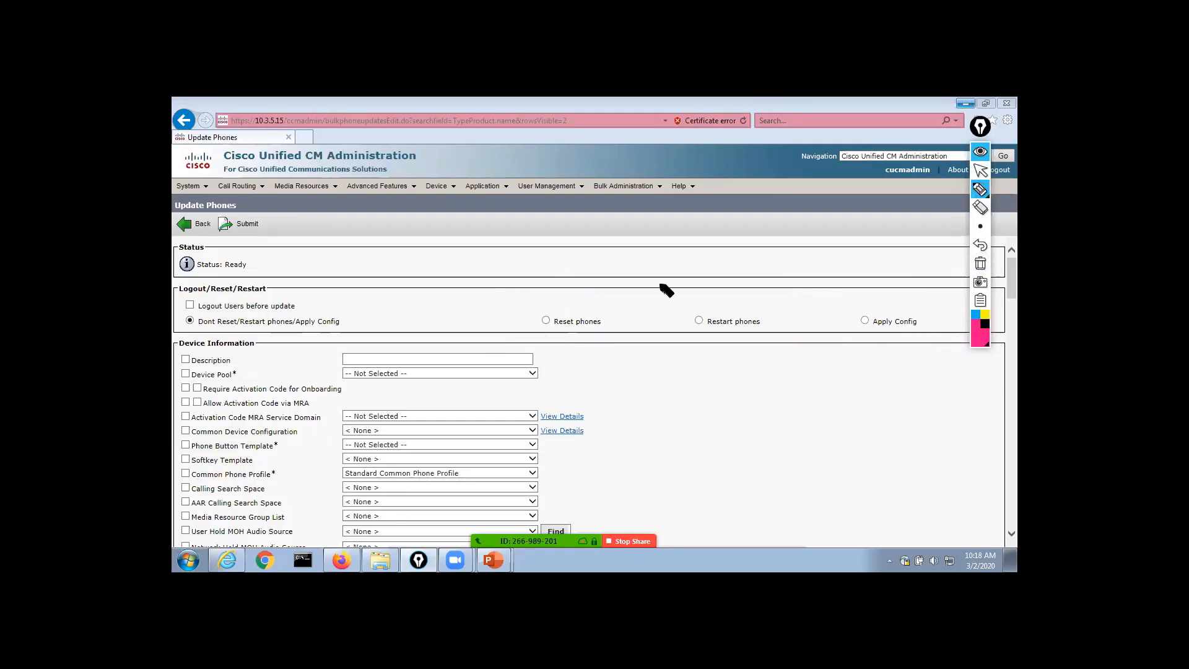
# Circle and check-mark the Reset phones and Restart phones options, write "Idle 5min" below them, and clear the annotations
pyautogui.moveTo(616, 299)
pyautogui.mouseDown()
pyautogui.moveTo(532, 297)
pyautogui.moveTo(613, 379)
pyautogui.moveTo(796, 356)
pyautogui.moveTo(678, 285)
pyautogui.moveTo(559, 292)
pyautogui.mouseUp()
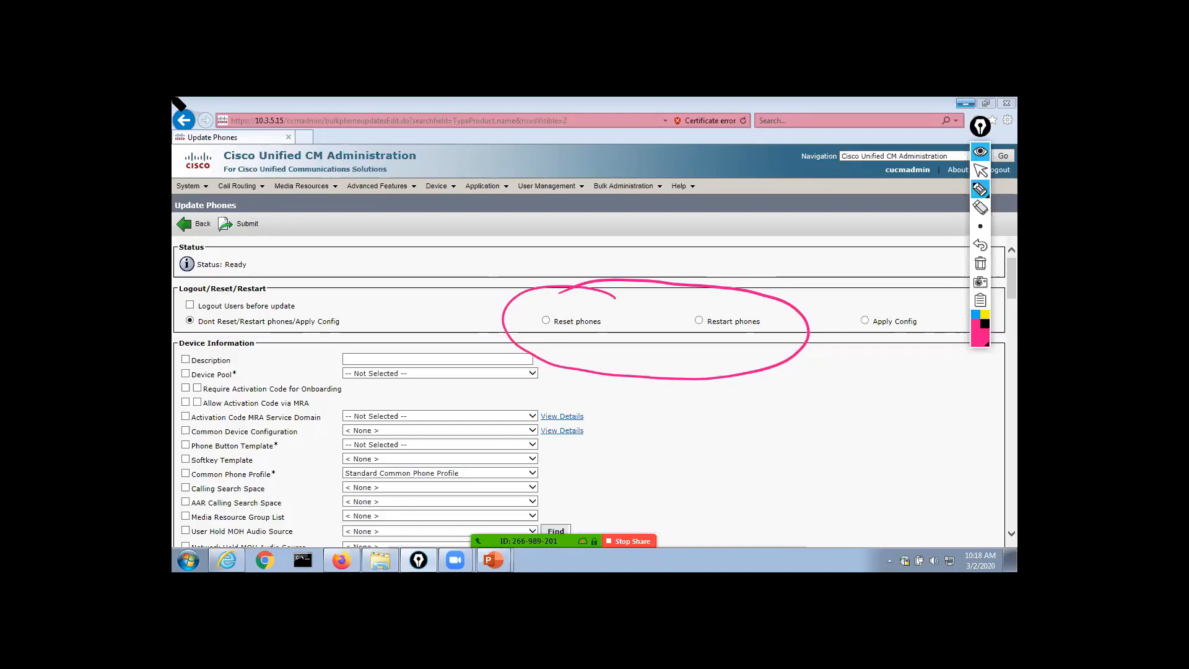
pyautogui.moveTo(556, 341); pyautogui.dragTo(585, 333)
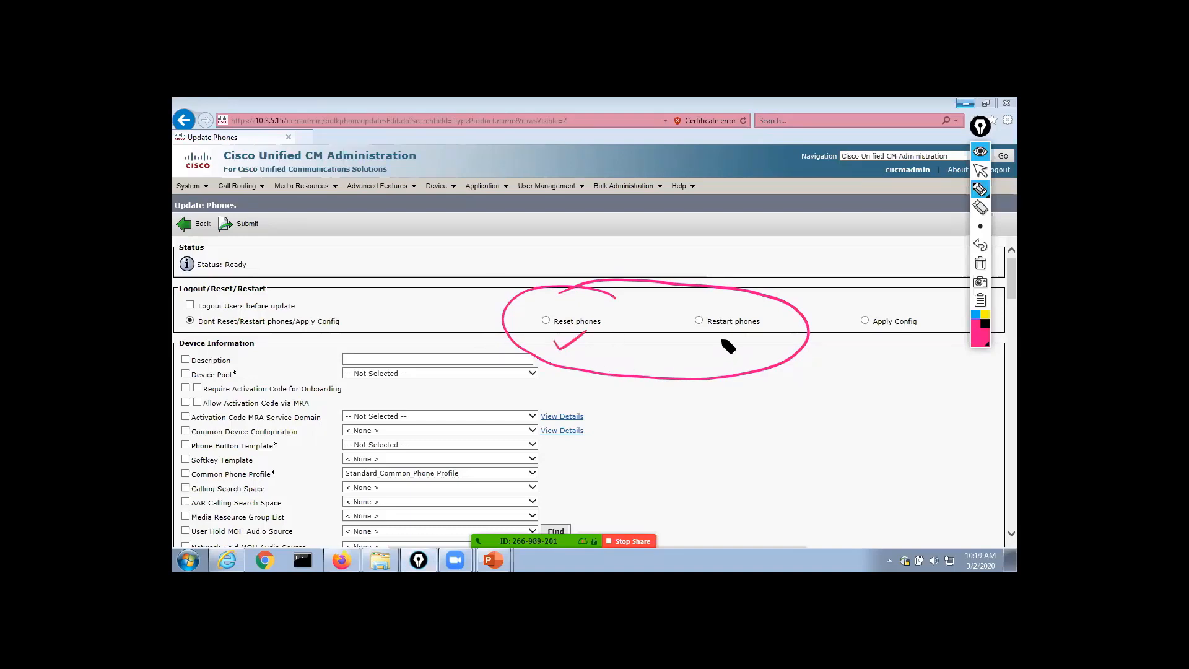
pyautogui.moveTo(722, 342); pyautogui.dragTo(755, 335)
pyautogui.moveTo(709, 390)
pyautogui.mouseDown()
pyautogui.moveTo(709, 405)
pyautogui.moveTo(754, 403)
pyautogui.moveTo(722, 417)
pyautogui.moveTo(762, 427)
pyautogui.mouseUp()
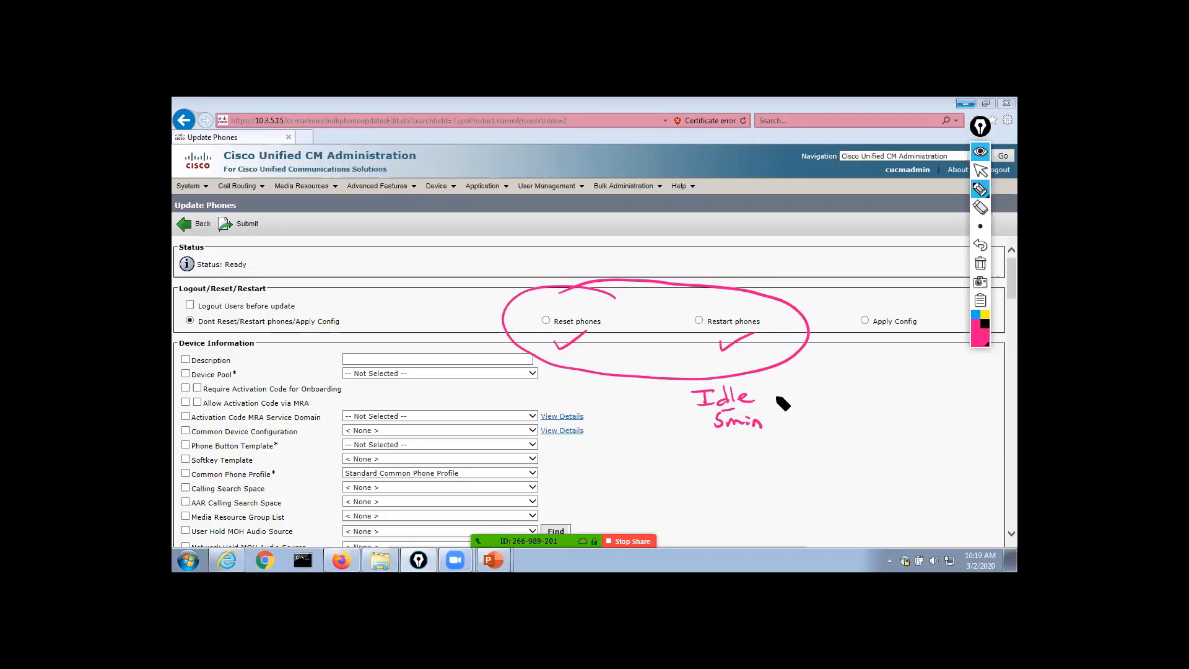
pyautogui.click(981, 264)
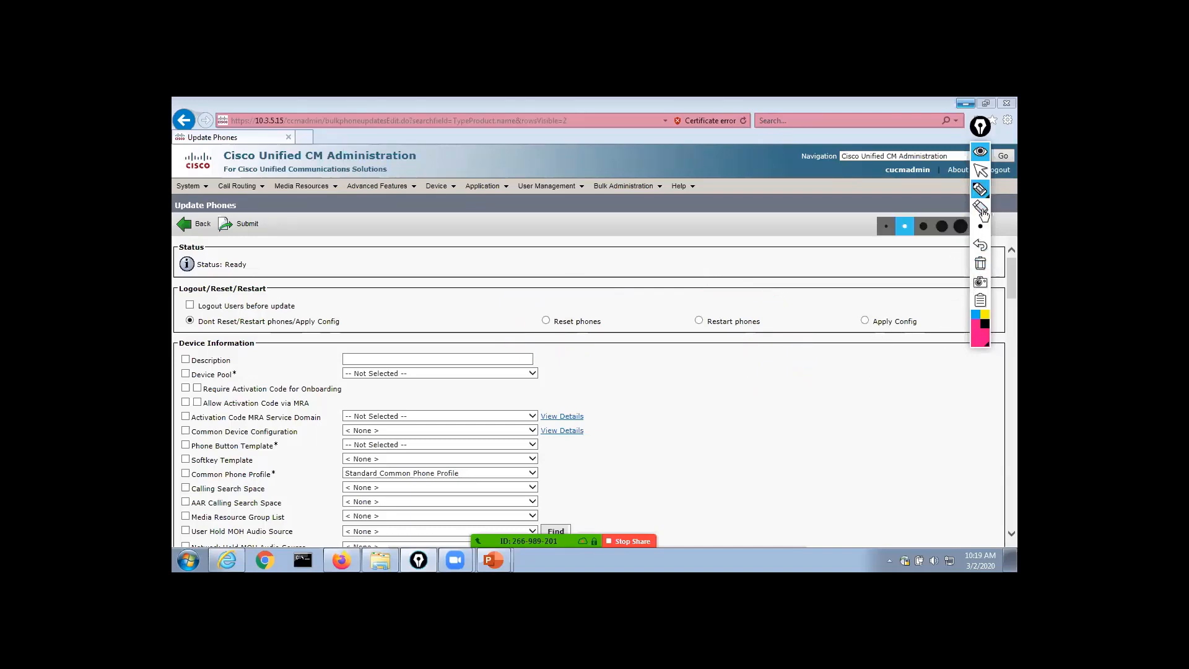
# Select Apply Config for the phone update and review the form down to its Job Information section
pyautogui.click(980, 171)
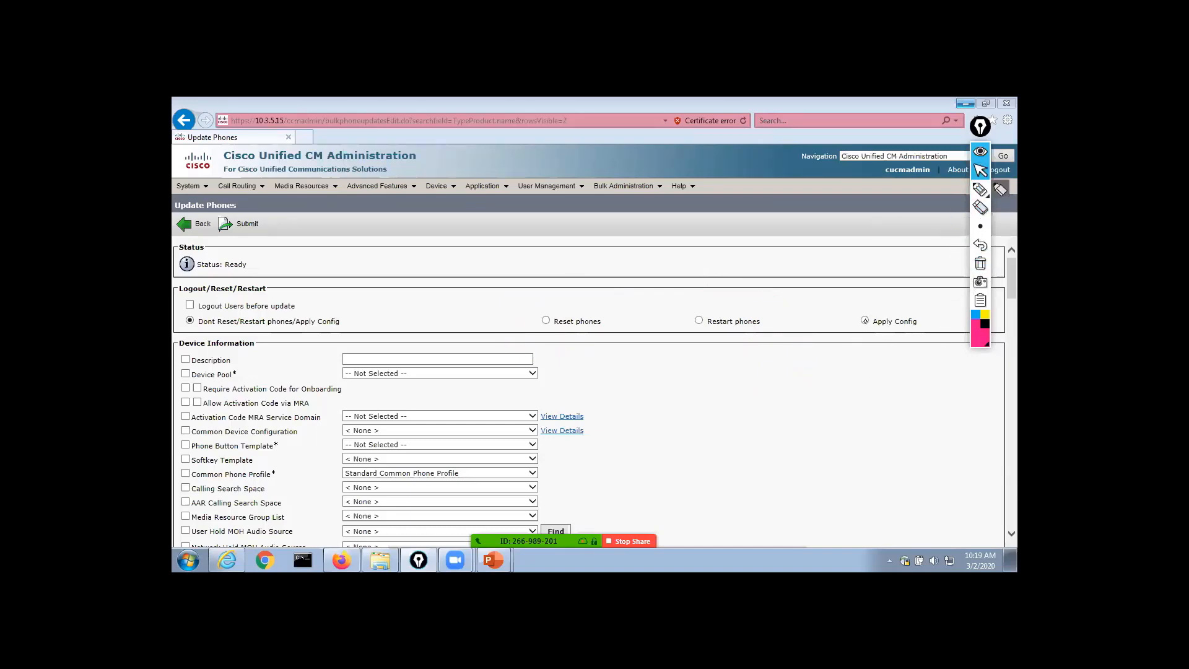
pyautogui.click(864, 320)
pyautogui.scroll(-15, 589, 391)
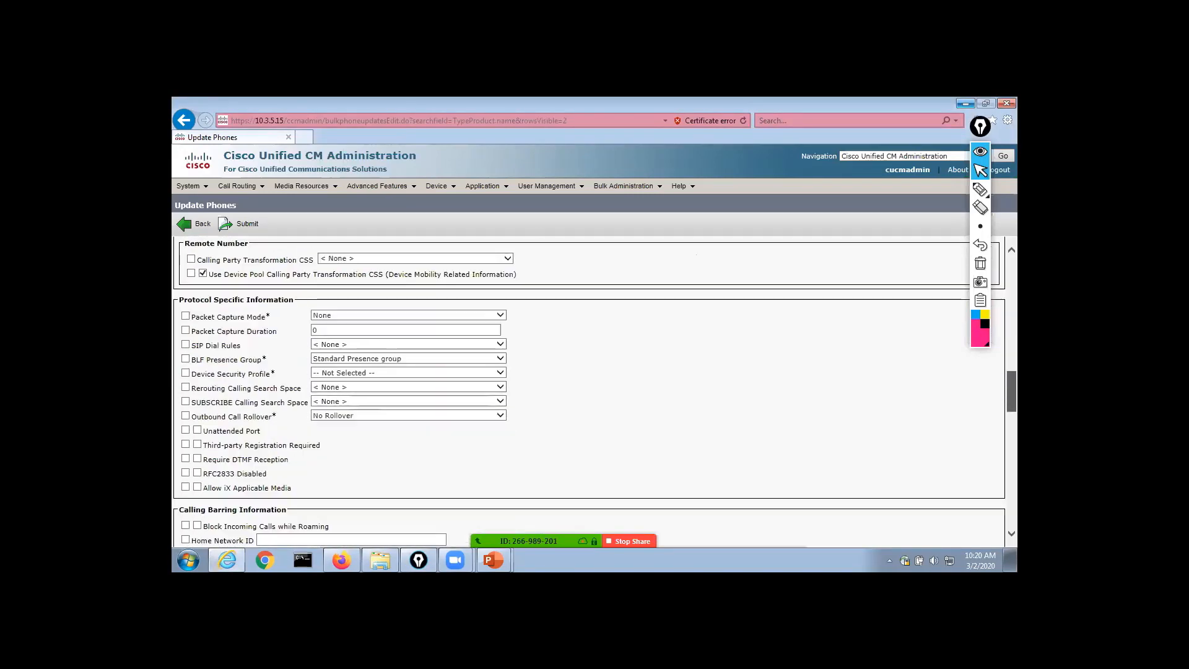
pyautogui.scroll(-5, 588, 391)
pyautogui.scroll(20, 299, 310)
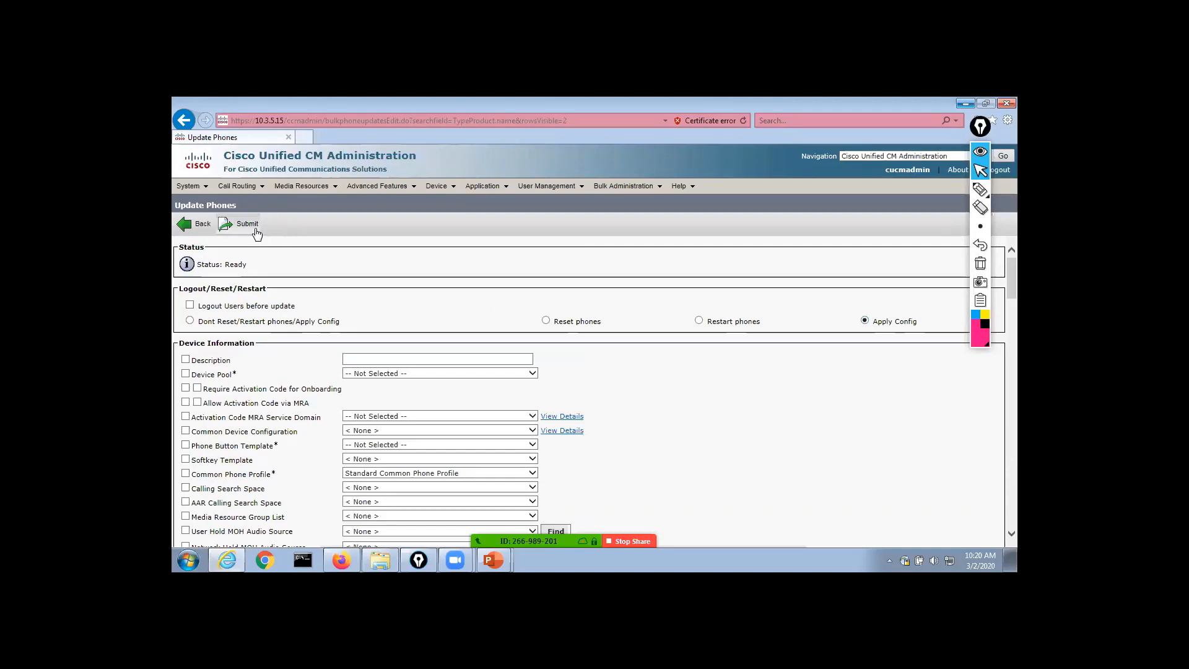
pyautogui.scroll(-20, 588, 390)
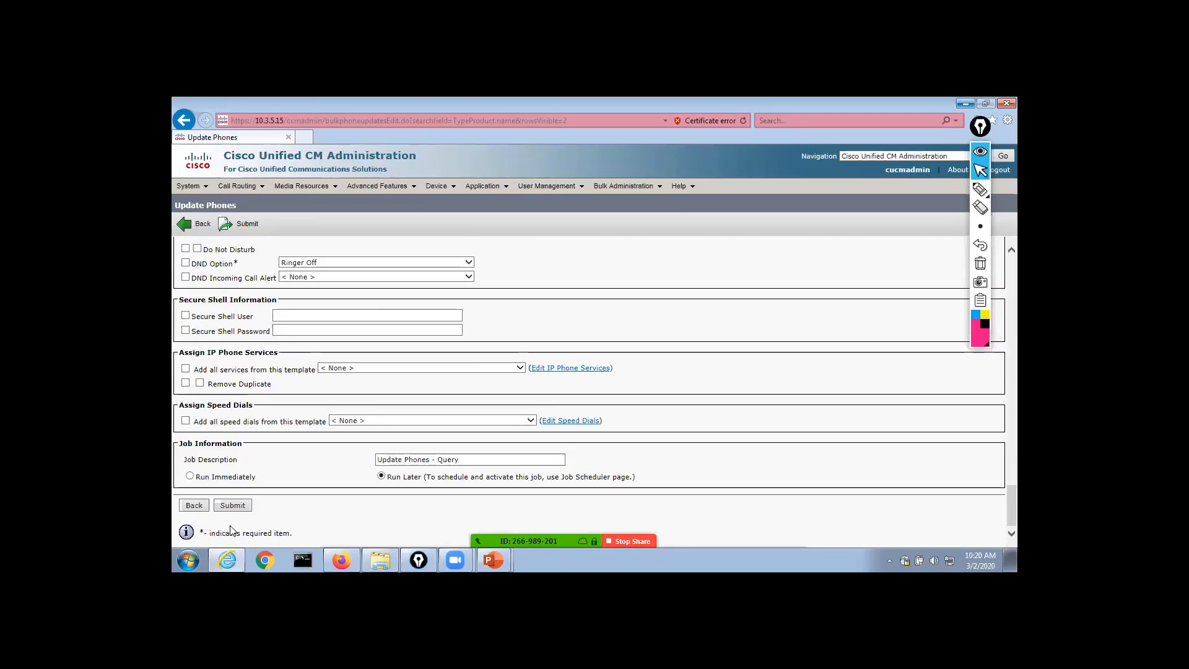
# Draw pen check marks beside Run Immediately and Run Later in Job Information, then clear them
pyautogui.click(981, 189)
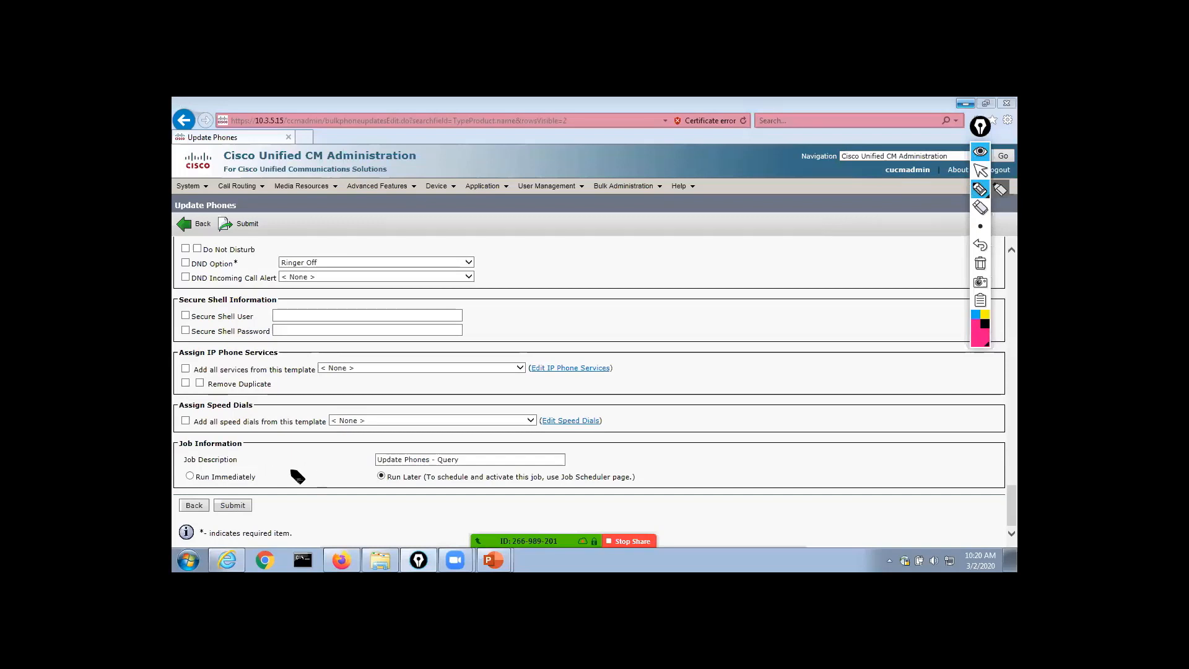
pyautogui.moveTo(268, 481); pyautogui.dragTo(311, 449)
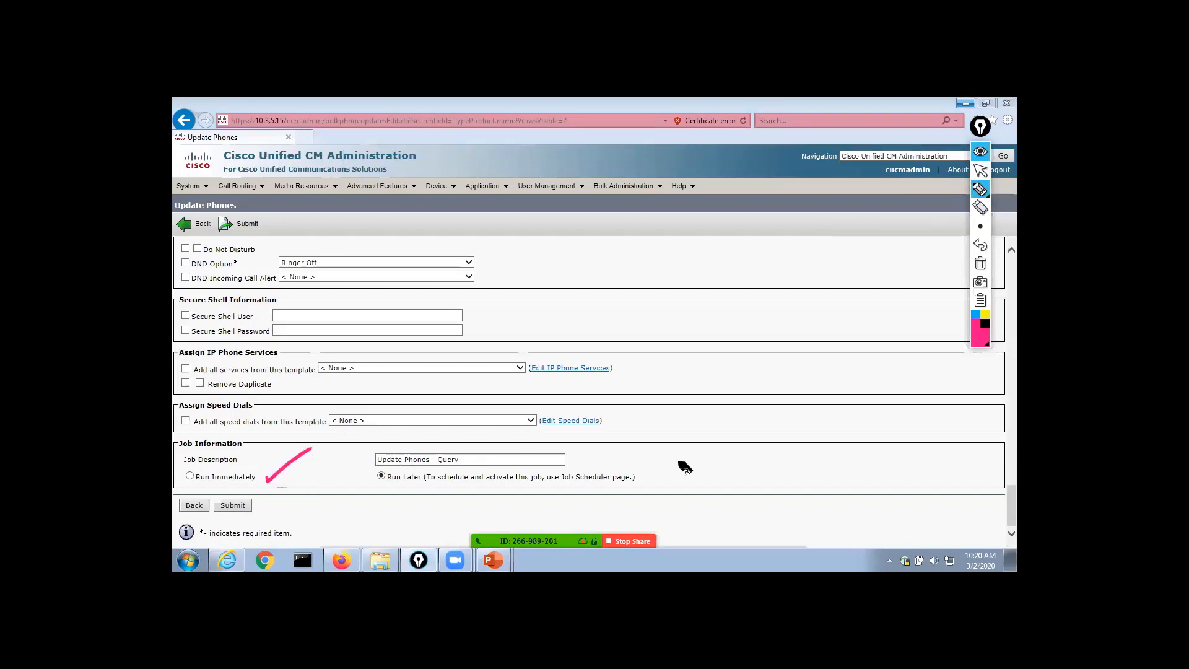
pyautogui.moveTo(646, 477); pyautogui.dragTo(688, 460)
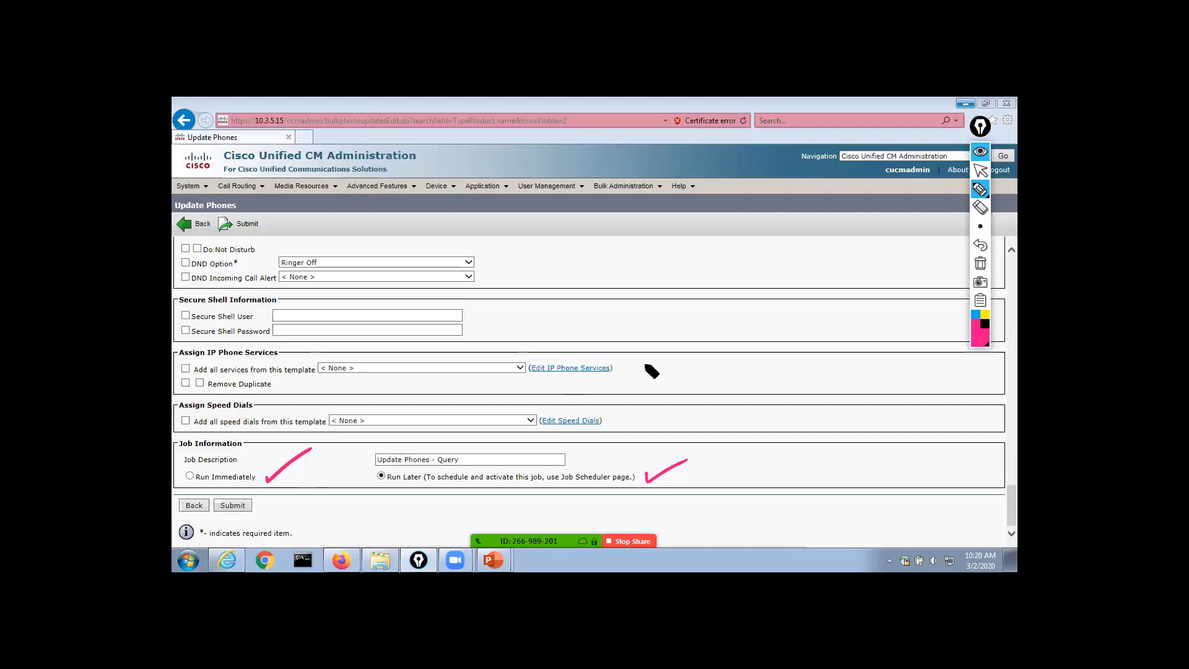
pyautogui.click(980, 264)
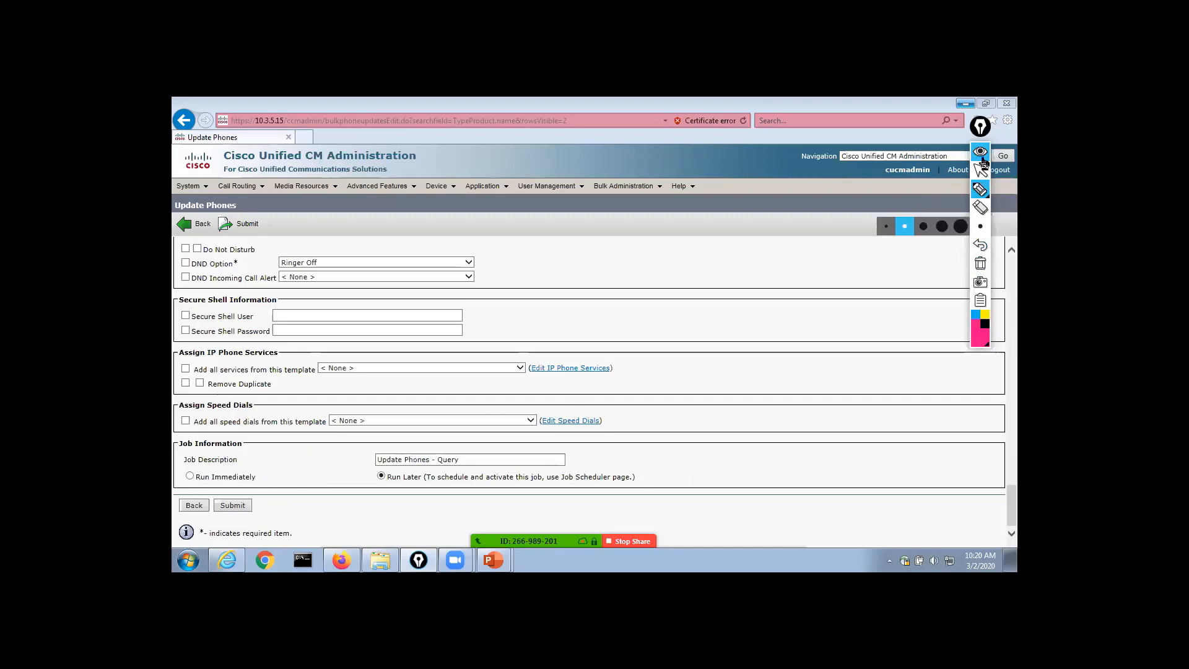
# Set the Update Phones - Query job to Run Immediately and submit it
pyautogui.click(978, 171)
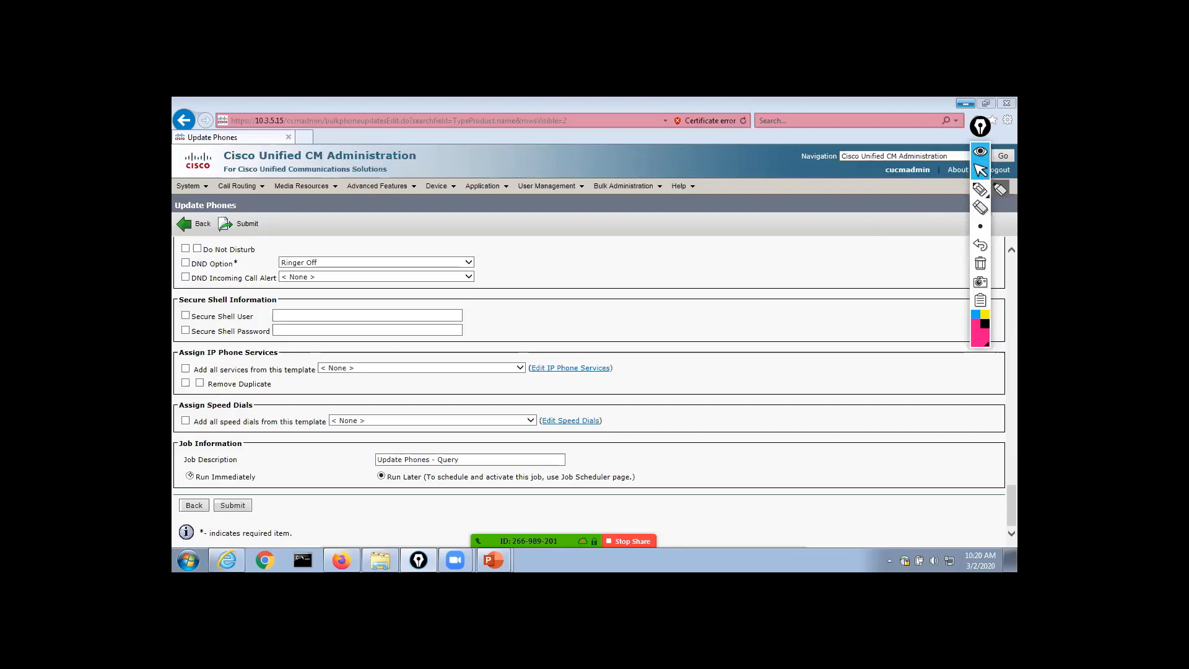
pyautogui.click(189, 476)
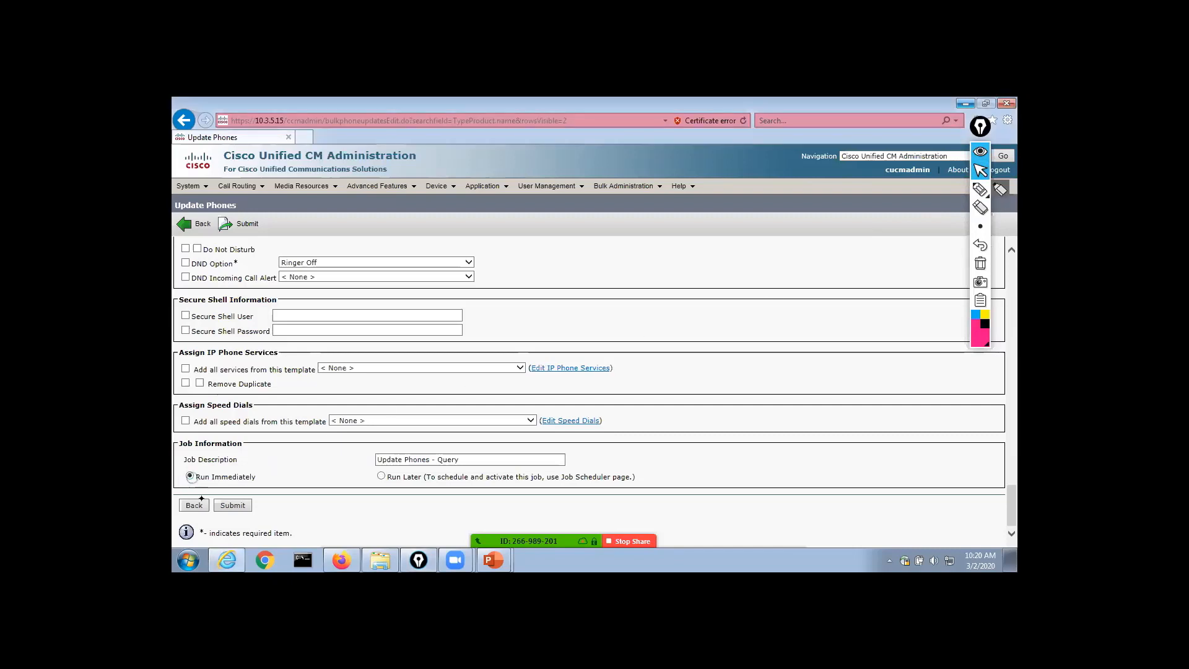
pyautogui.click(234, 507)
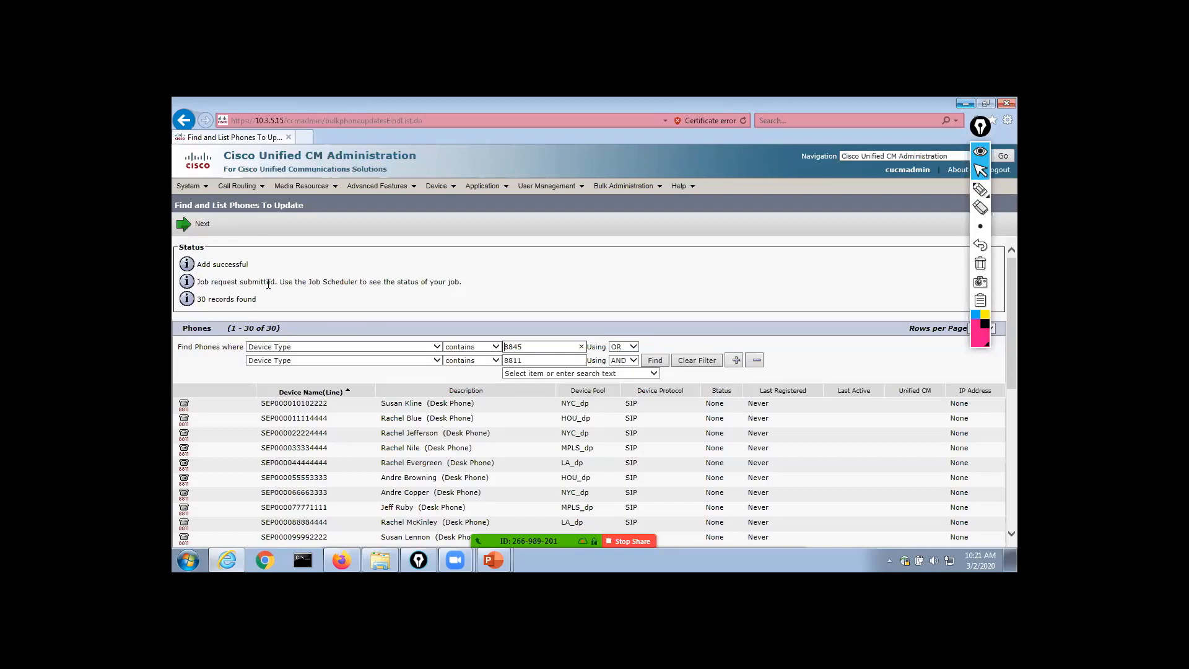
# Go to the Job Scheduler, refresh the job list, and open the Update Phones - Query job's details
pyautogui.moveTo(642, 188)
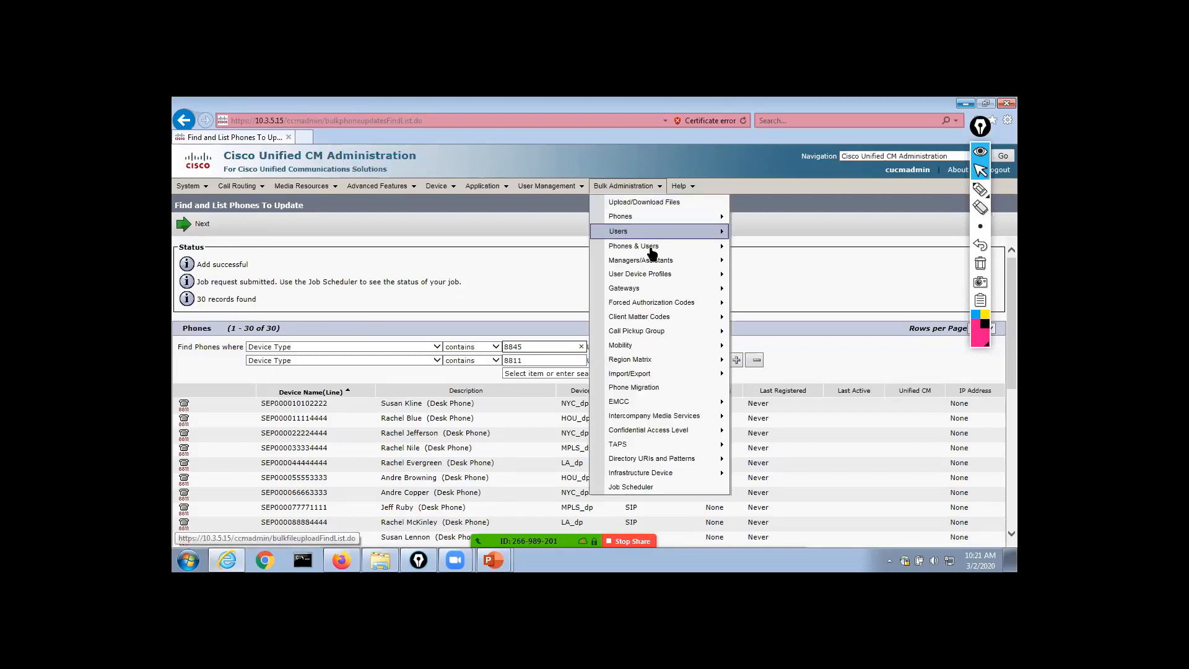
pyautogui.click(690, 487)
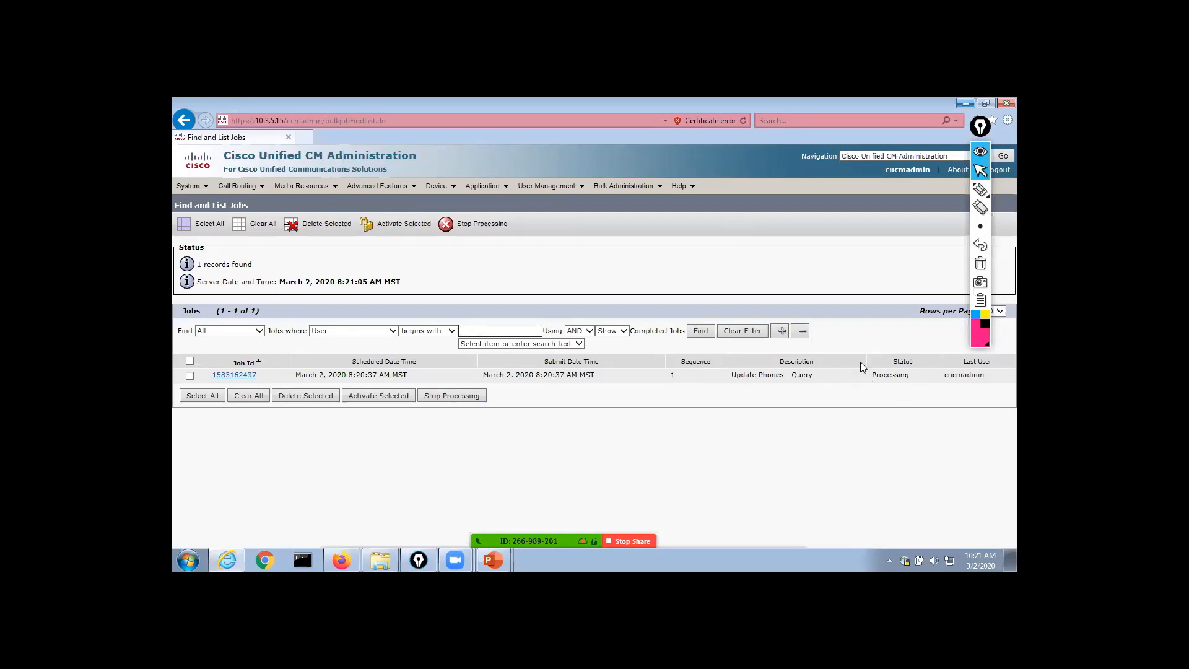
pyautogui.click(702, 334)
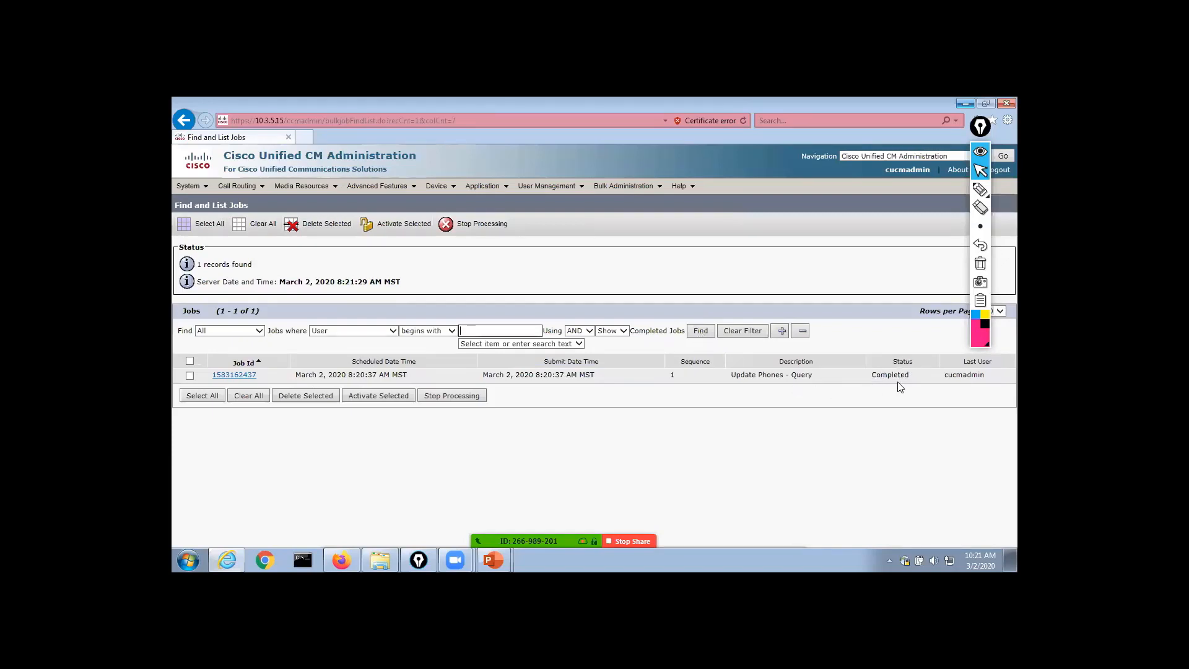
pyautogui.click(222, 375)
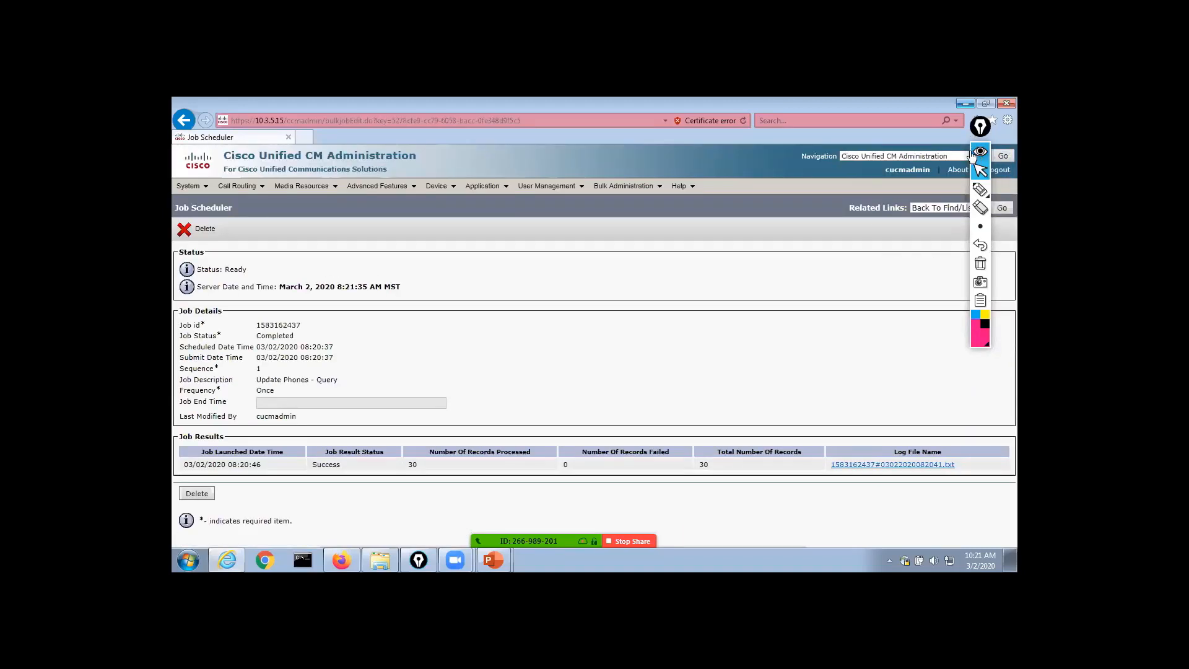
# Mark the processed, failed and total record counts in Job Results with pen circles and underlines, then clear the markings
pyautogui.click(960, 157)
pyautogui.click(900, 290)
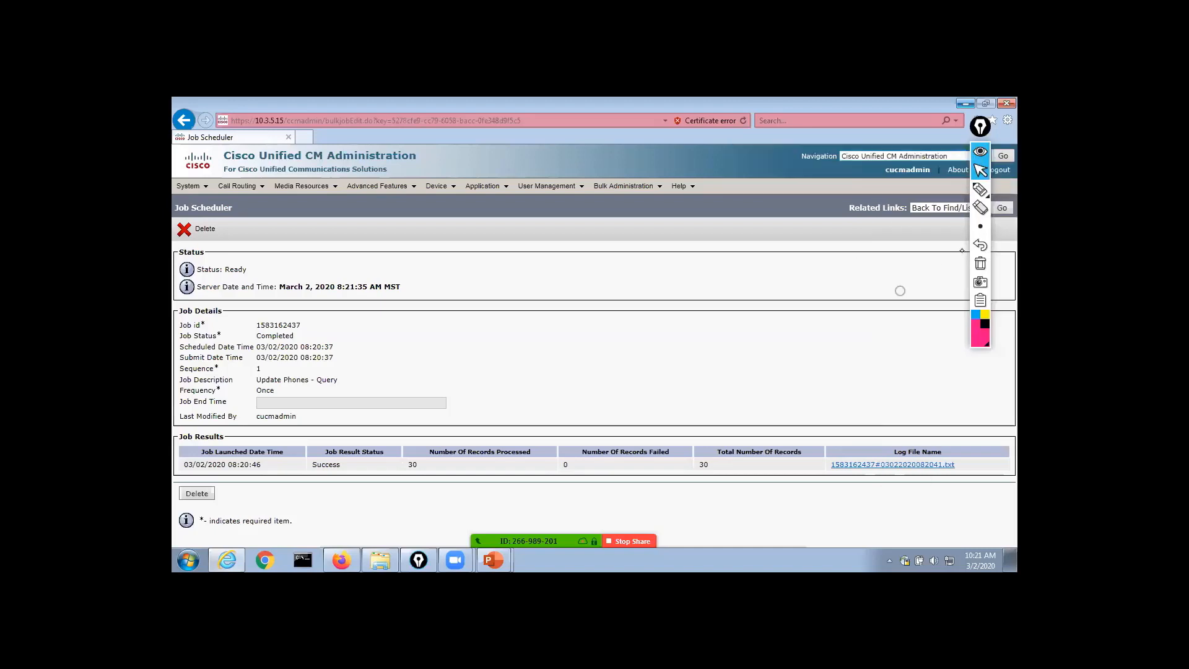
pyautogui.click(980, 190)
pyautogui.moveTo(425, 449)
pyautogui.mouseDown()
pyautogui.moveTo(391, 466)
pyautogui.moveTo(433, 477)
pyautogui.moveTo(436, 449)
pyautogui.mouseUp()
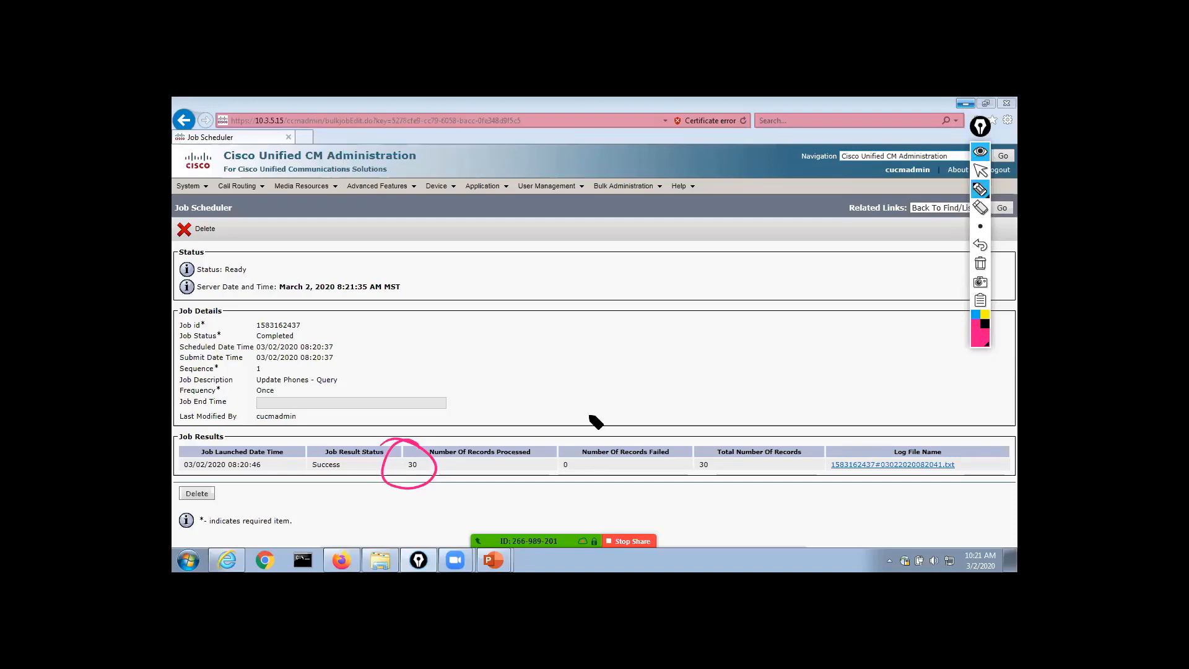
pyautogui.moveTo(604, 463); pyautogui.dragTo(641, 471)
pyautogui.moveTo(739, 462); pyautogui.dragTo(767, 466)
pyautogui.moveTo(650, 436)
pyautogui.mouseDown()
pyautogui.moveTo(545, 447)
pyautogui.moveTo(664, 496)
pyautogui.moveTo(610, 417)
pyautogui.moveTo(579, 441)
pyautogui.mouseUp()
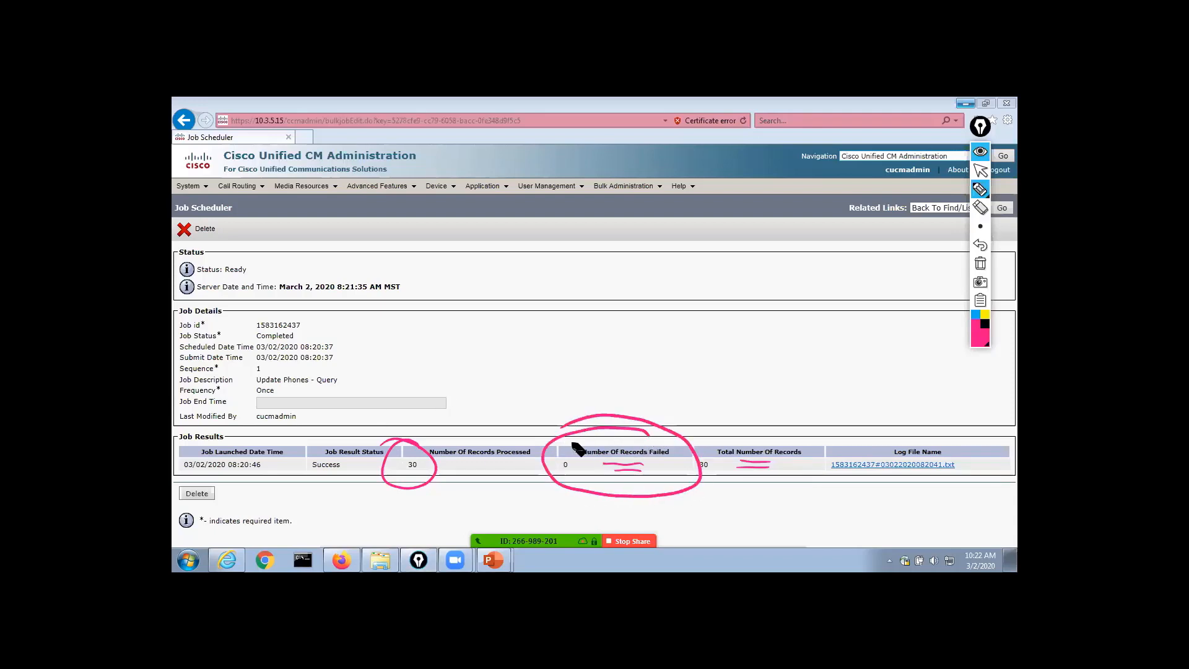
pyautogui.click(980, 264)
pyautogui.click(981, 171)
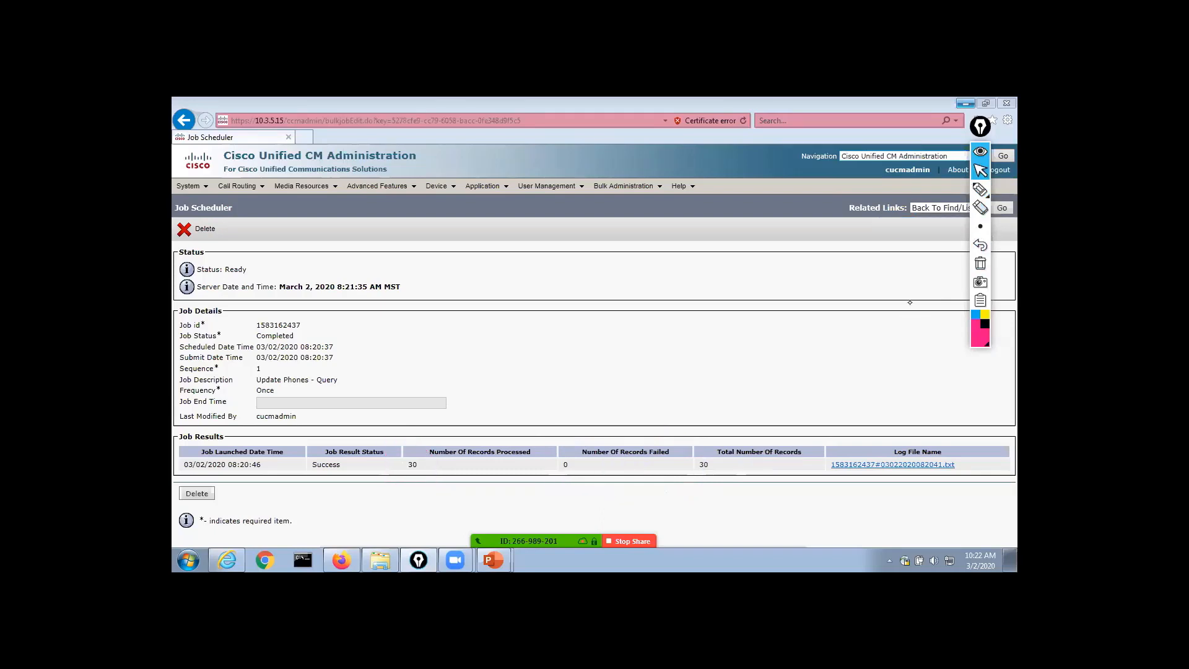
# View the log file listed in the job's results and close it
pyautogui.click(880, 465)
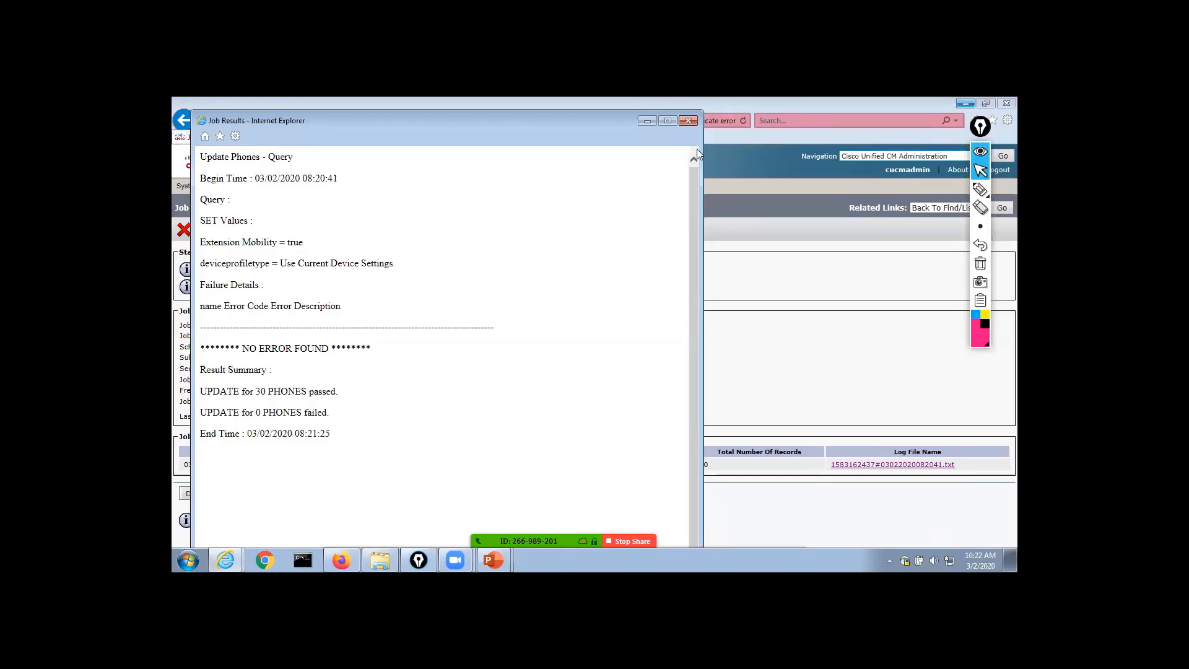
pyautogui.click(689, 122)
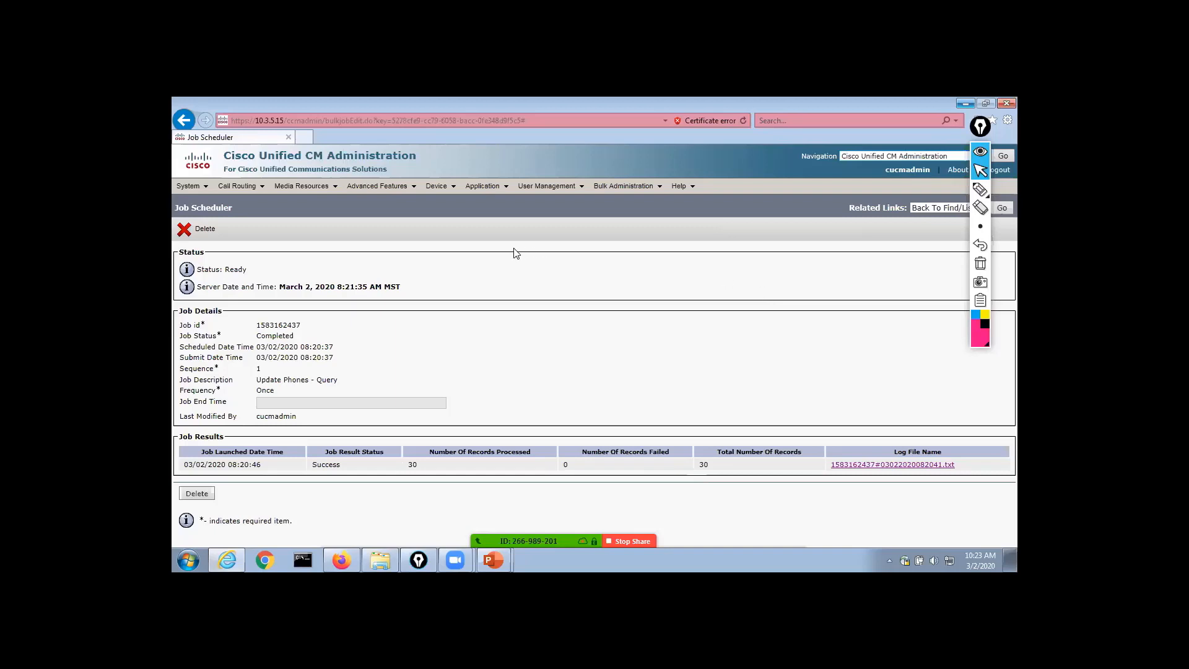
# Go to the device phone search page and list all phones without a filter
pyautogui.click(437, 187)
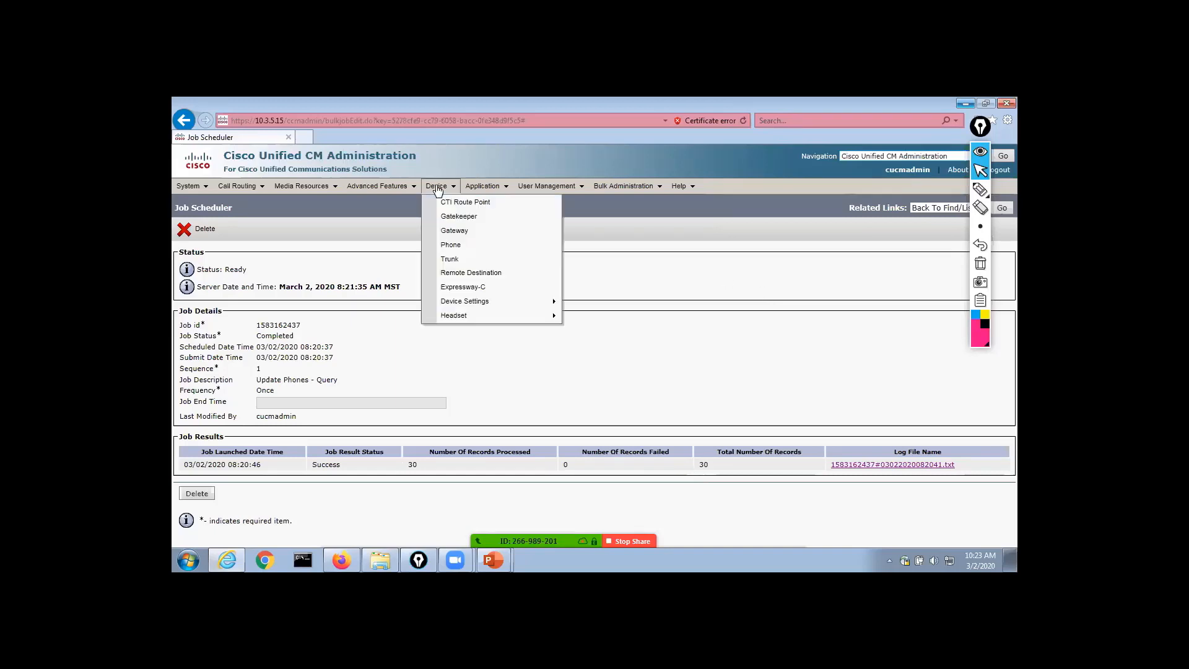
pyautogui.click(451, 246)
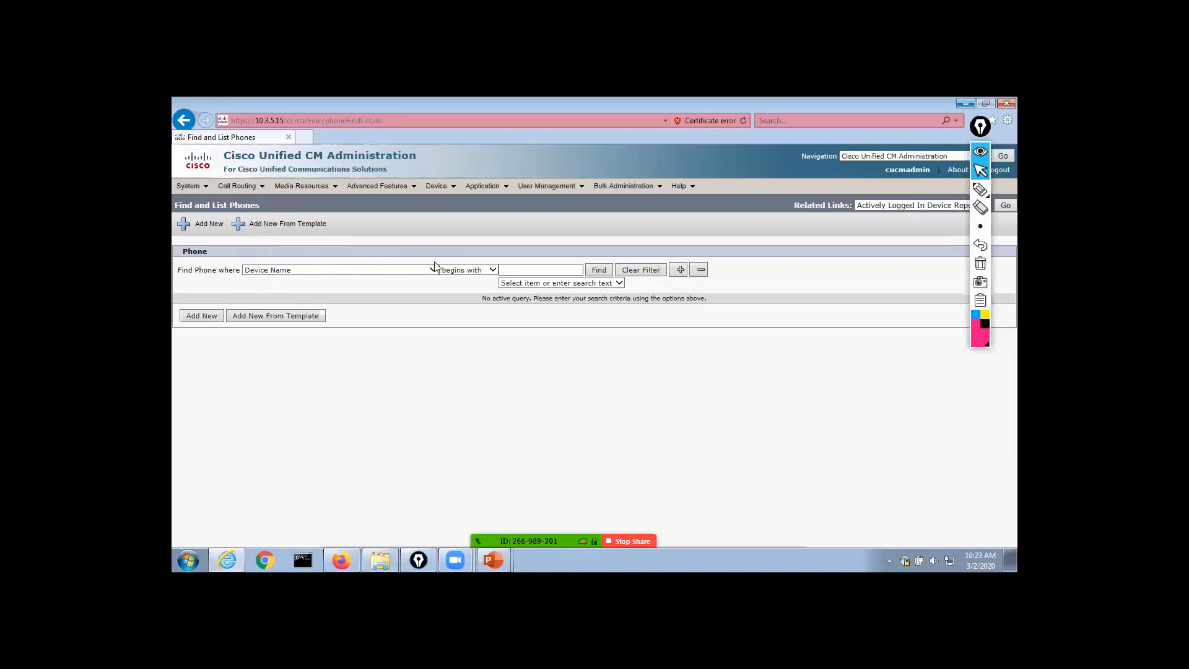
pyautogui.click(600, 271)
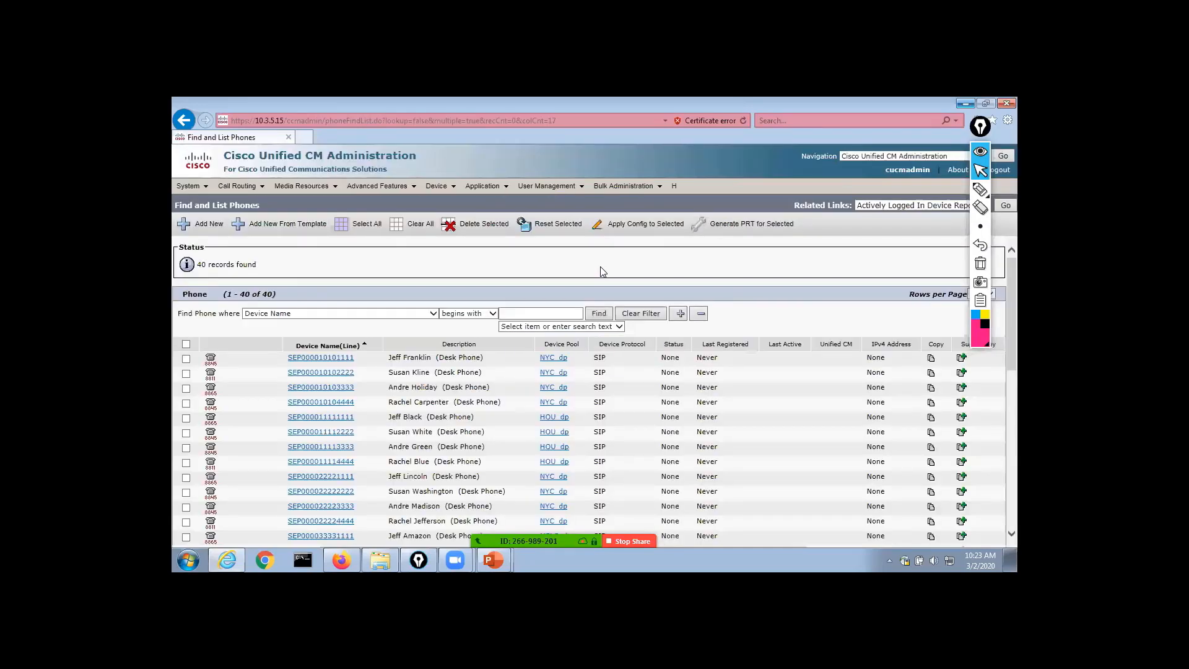
# Search for phones whose Device Type contains 8845 and look through the resulting list
pyautogui.click(380, 315)
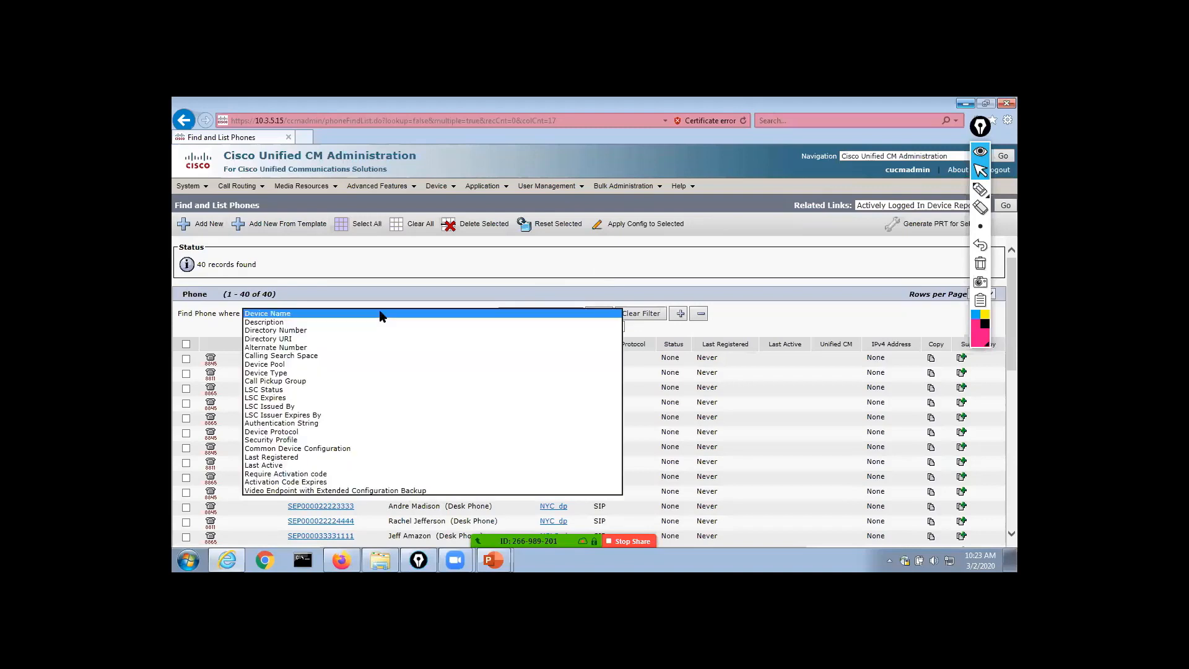
pyautogui.click(304, 373)
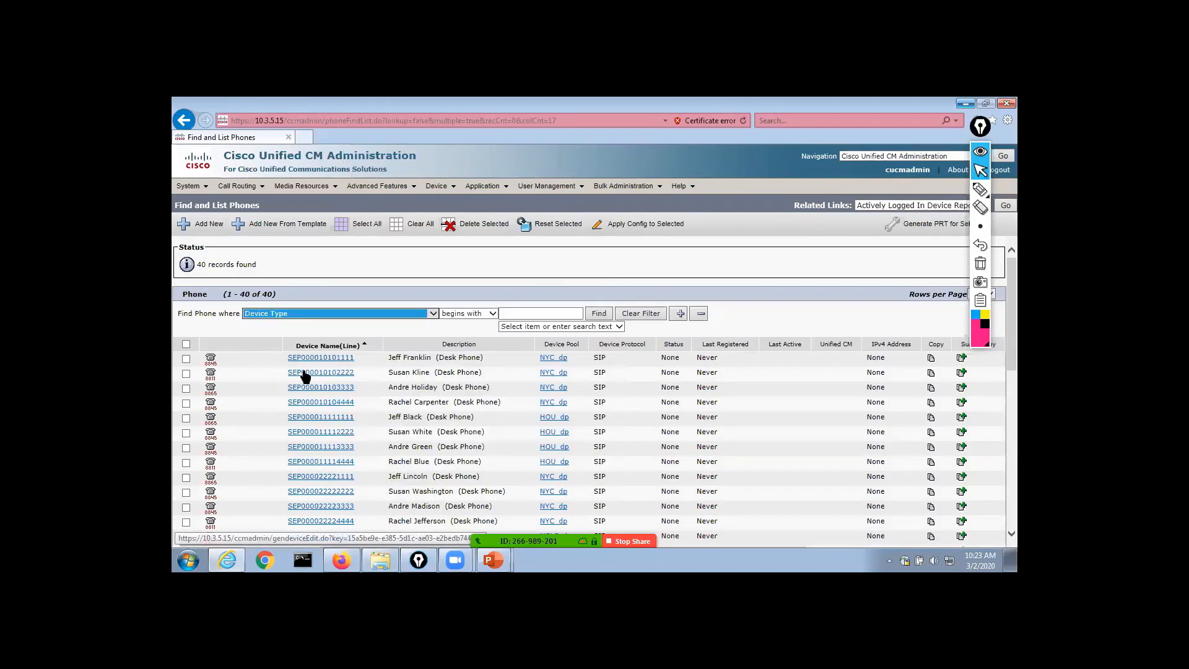
pyautogui.click(470, 315)
pyautogui.click(468, 322)
pyautogui.click(507, 312)
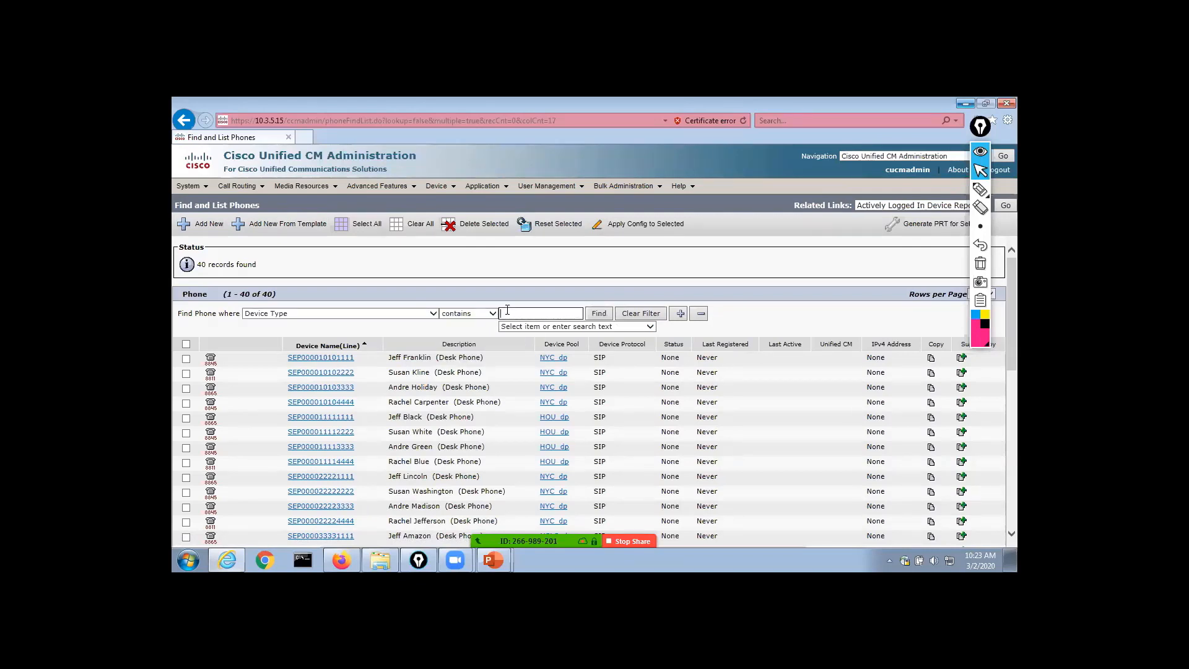
pyautogui.write('8845')
pyautogui.click(598, 314)
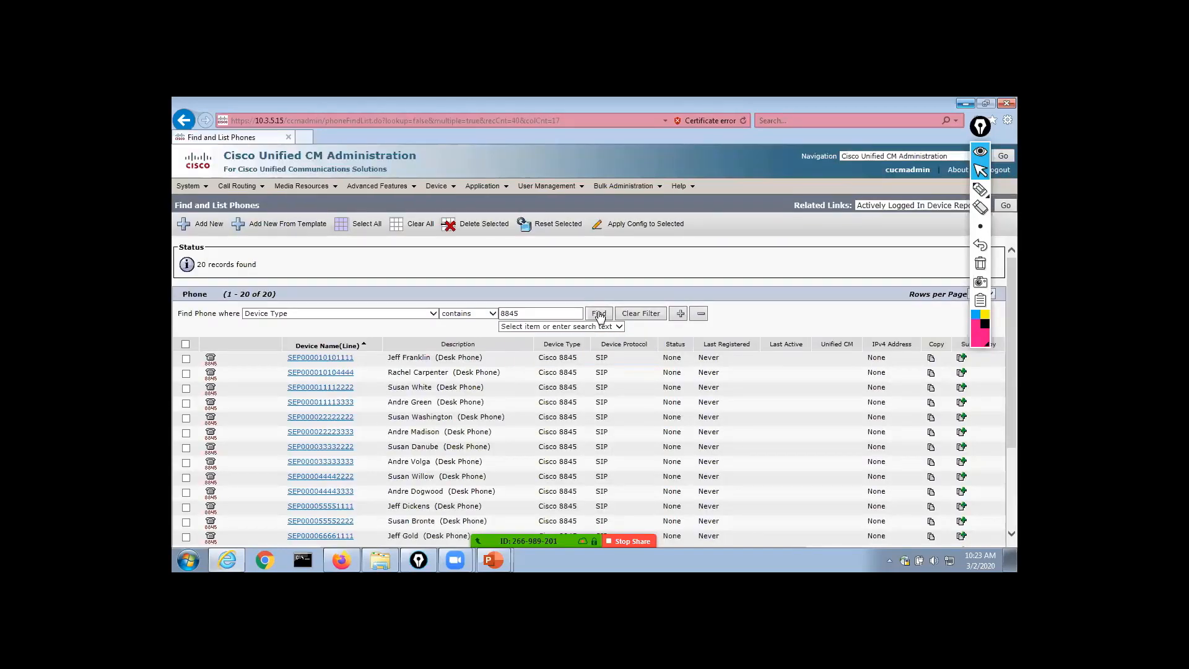
pyautogui.scroll(-4, 546, 441)
pyautogui.scroll(4, 545, 441)
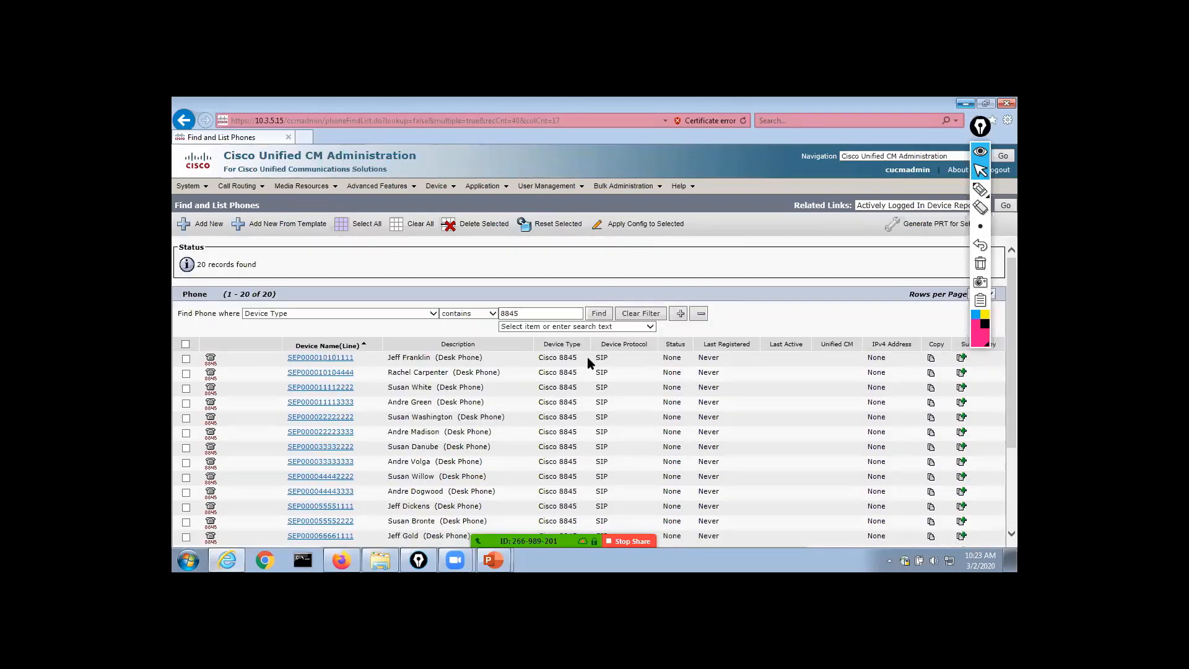
# Narrow the 8845 phone search with a second criterion, Device Pool begins with M, and run it
pyautogui.click(680, 314)
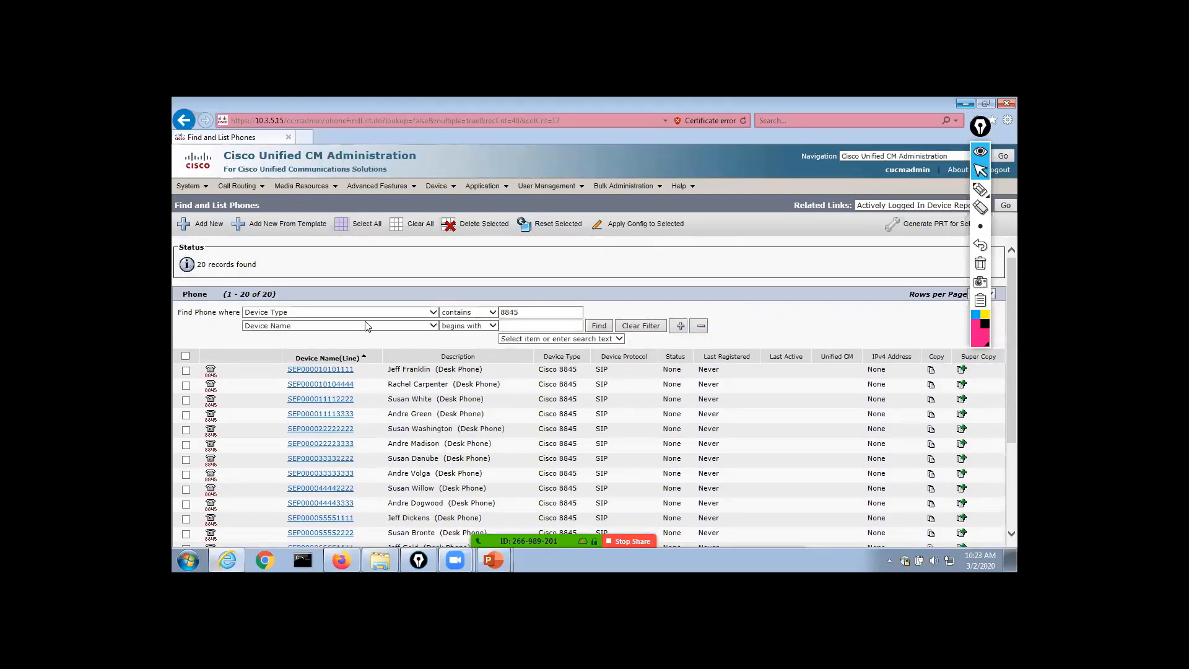
pyautogui.click(365, 324)
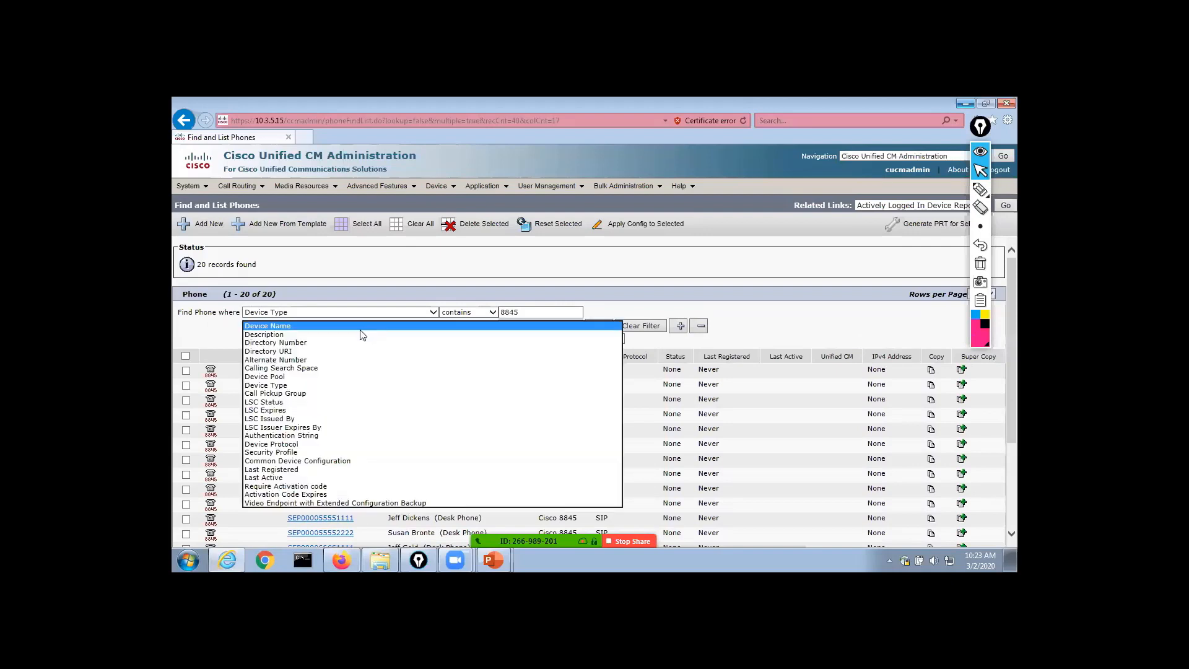
pyautogui.click(322, 377)
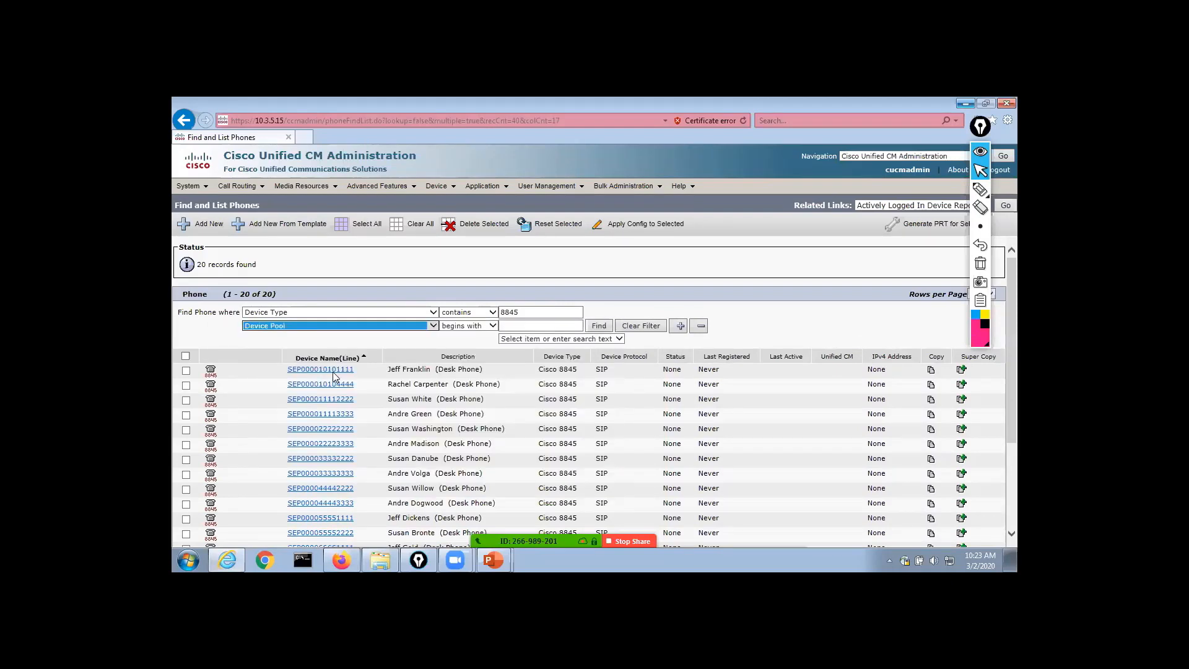
pyautogui.click(511, 325)
pyautogui.write('M')
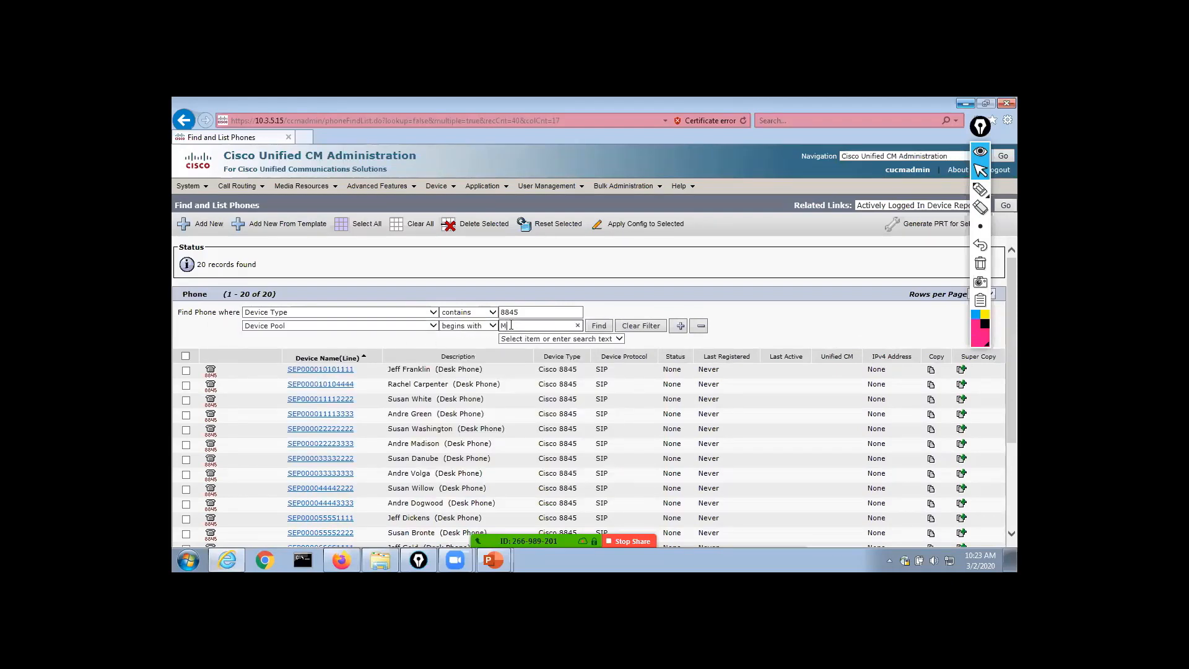
pyautogui.click(598, 326)
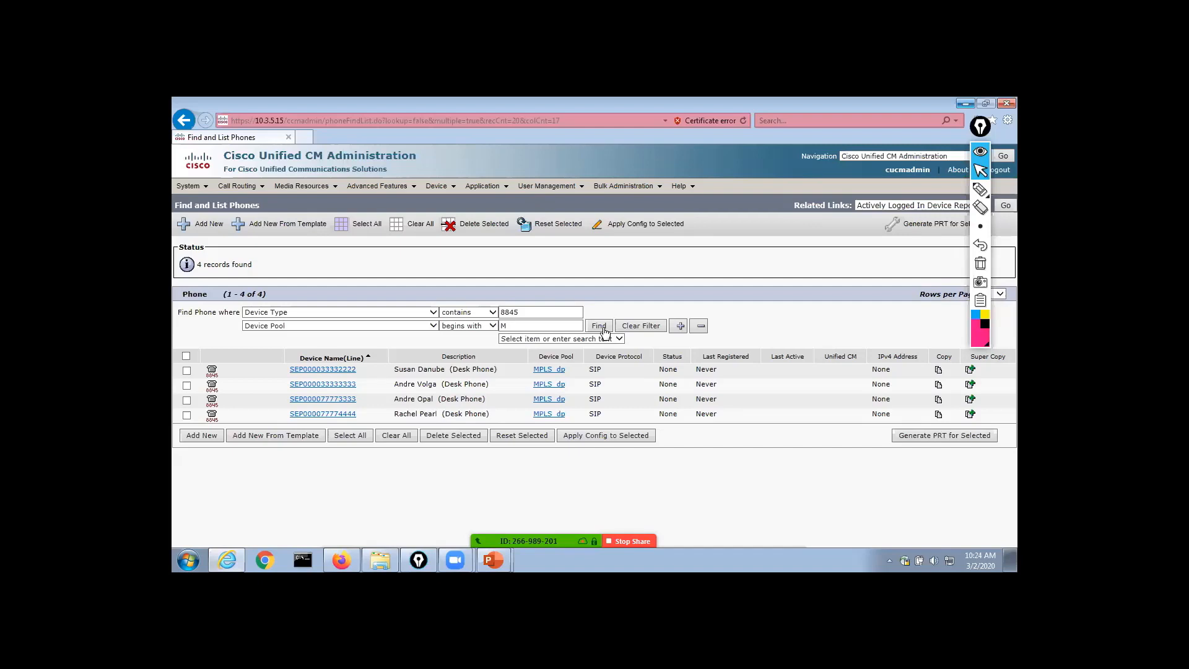
# Add a third criterion row to the phone search, and remove both it and the Device Pool criterion
pyautogui.click(680, 325)
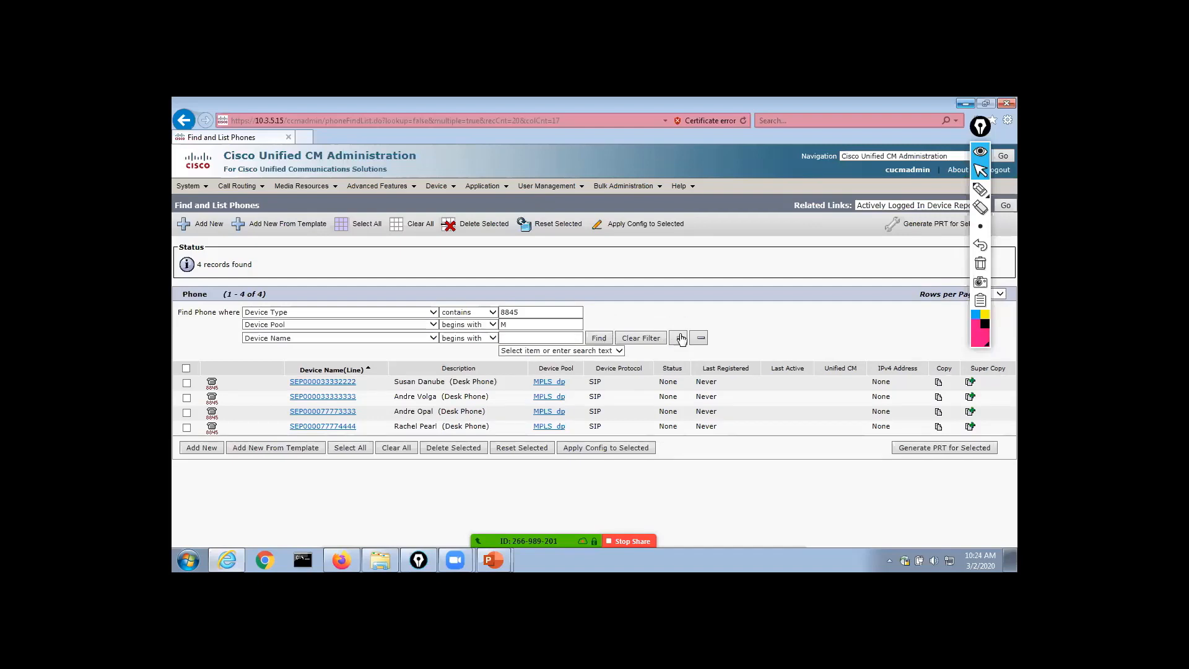
pyautogui.click(700, 337)
pyautogui.click(700, 325)
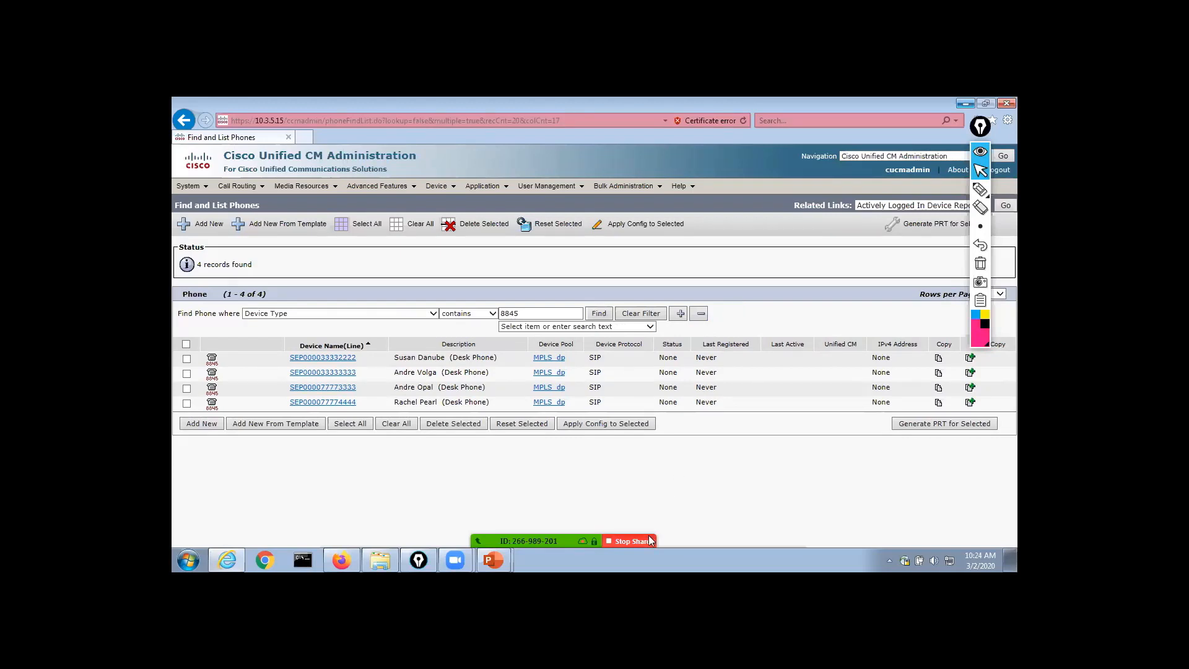
pyautogui.moveTo(650, 540)
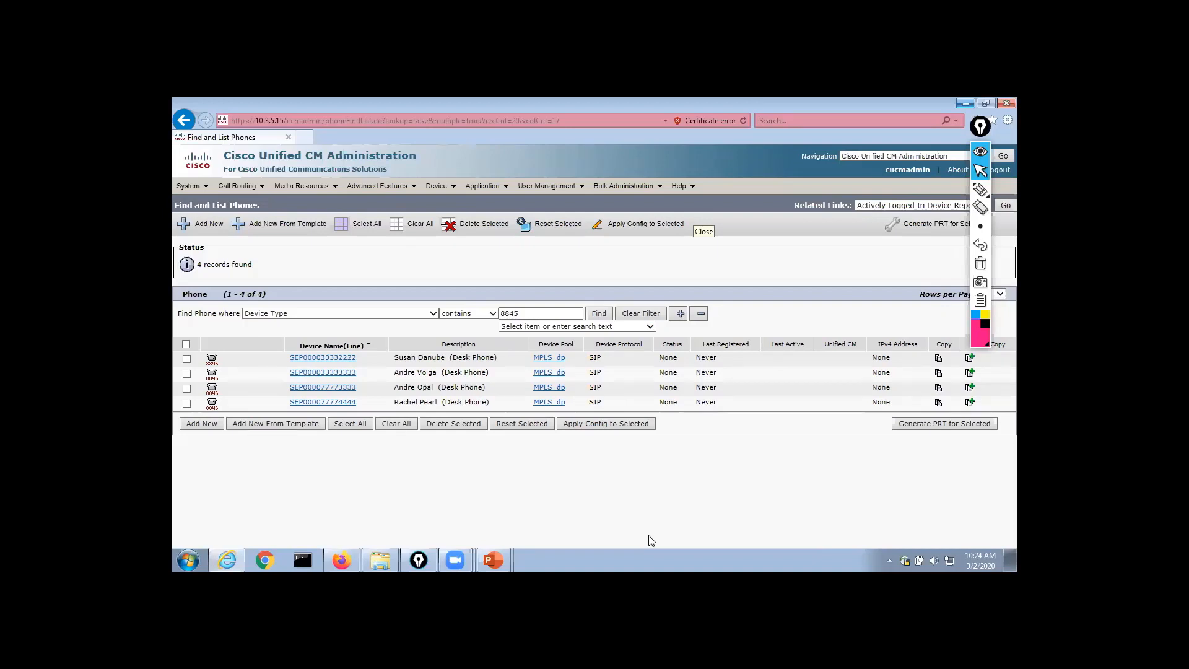
pyautogui.click(695, 216)
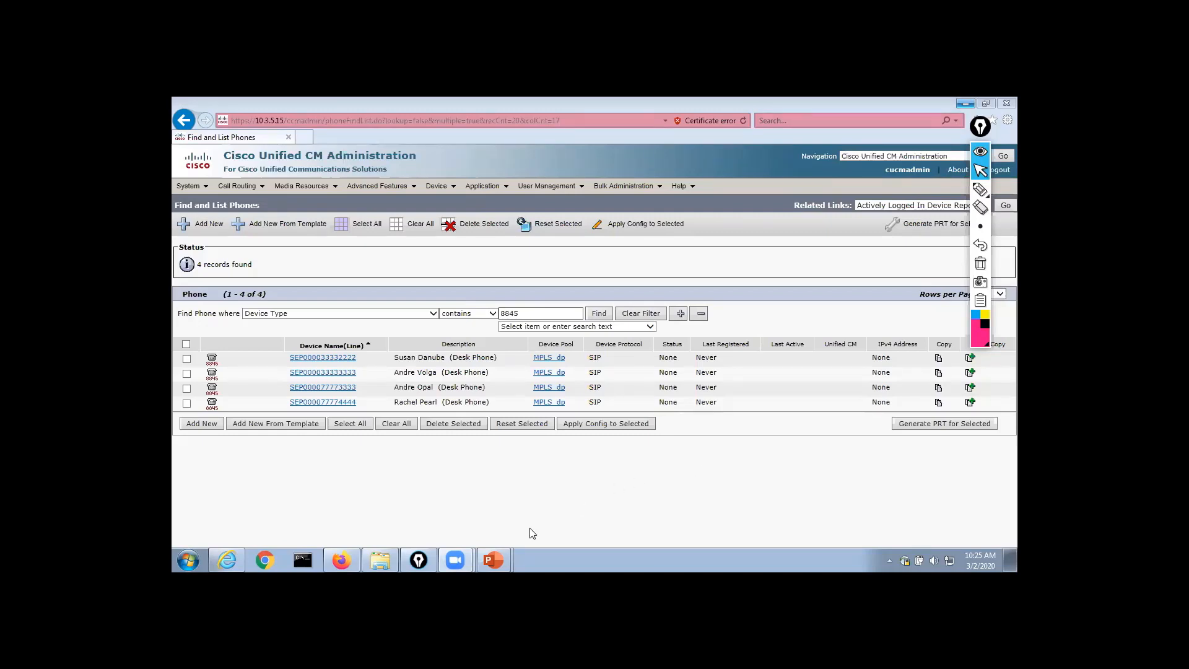
# Switch to the Practical BAT presentation in PowerPoint and start the slide show at the Bulk Edit using a Custom File slide
pyautogui.moveTo(487, 558)
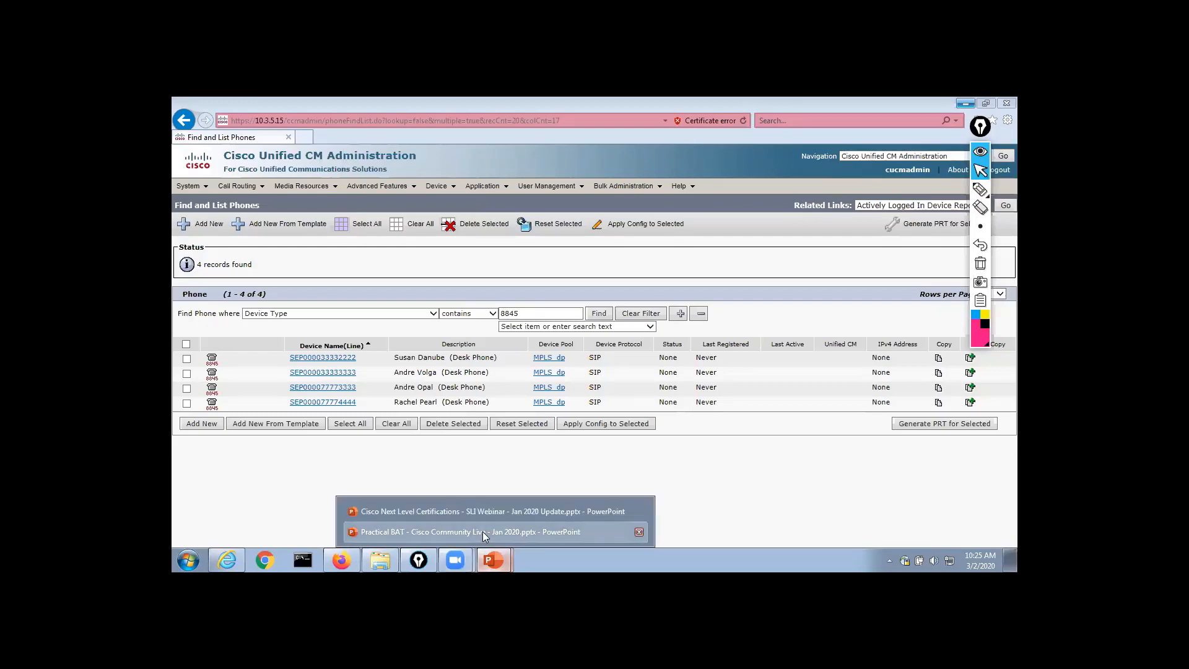
pyautogui.click(481, 532)
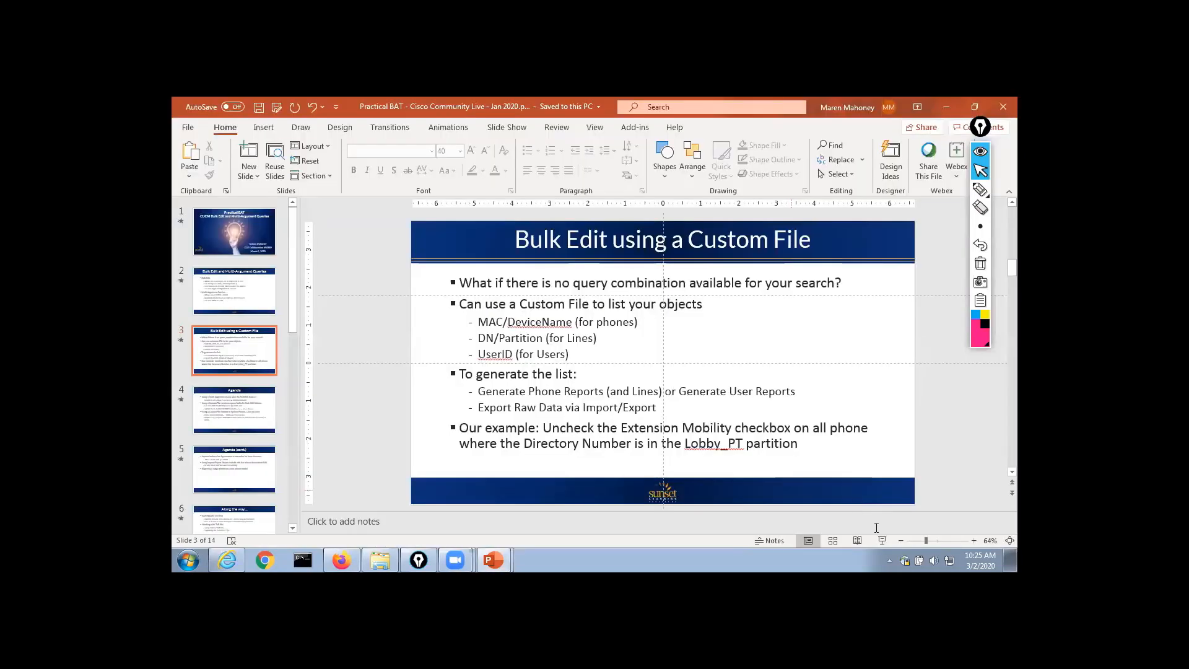
pyautogui.click(882, 540)
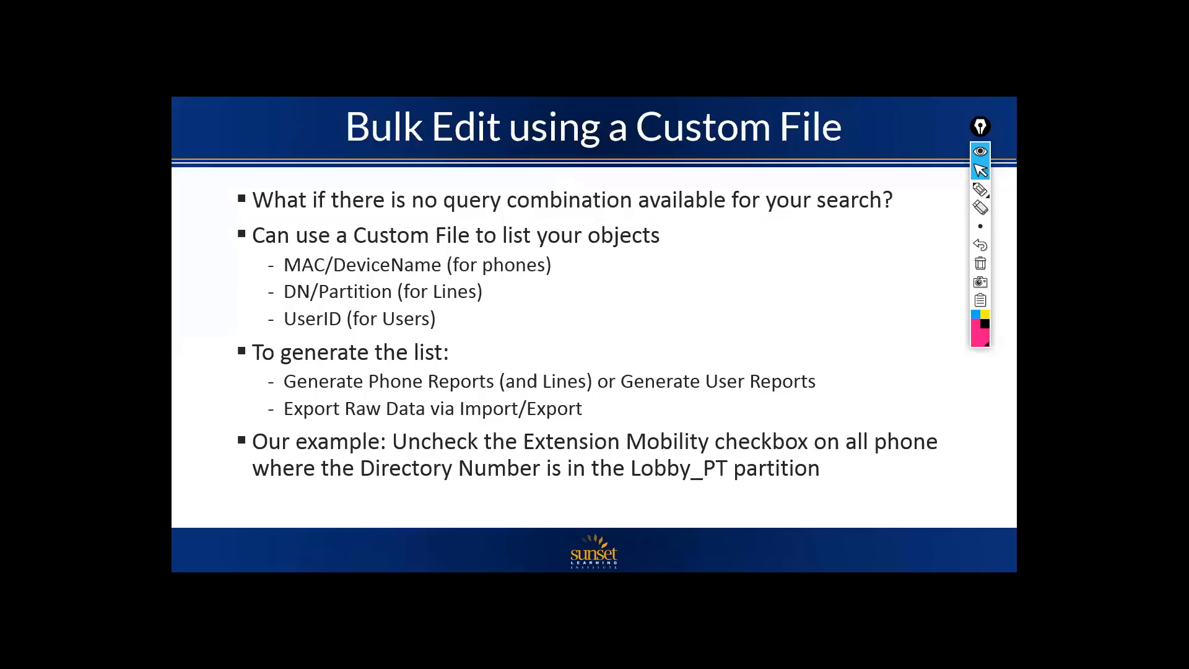
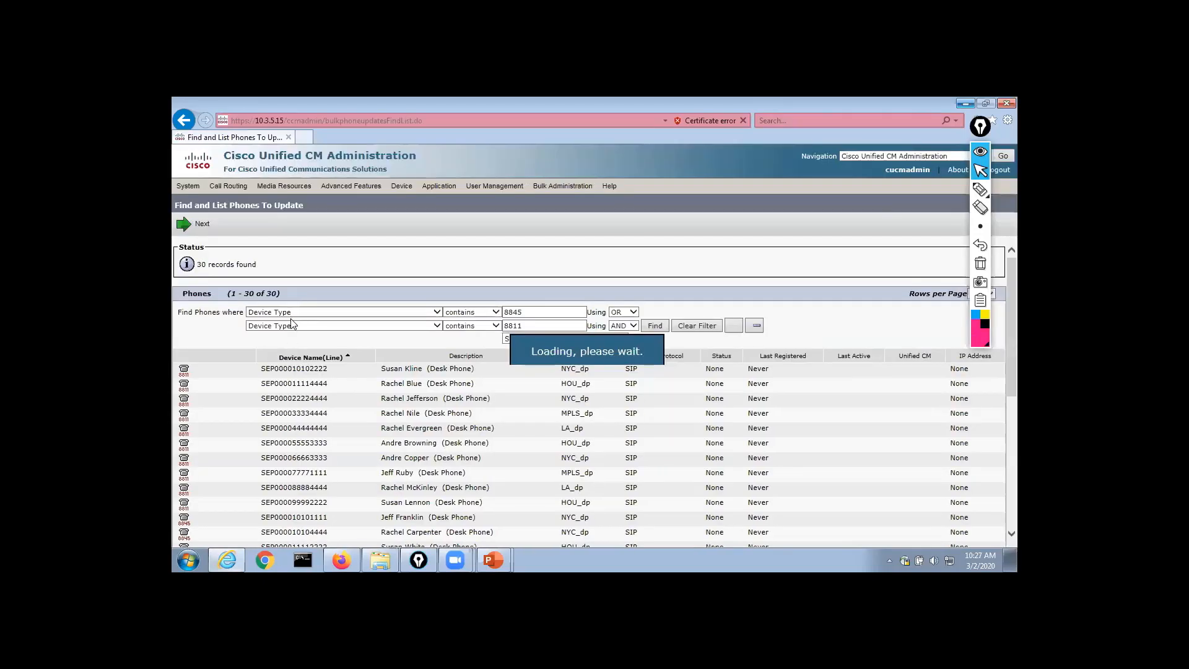
# Remove the 8811 criterion from the phones-to-update search and look through the available search fields
pyautogui.click(754, 327)
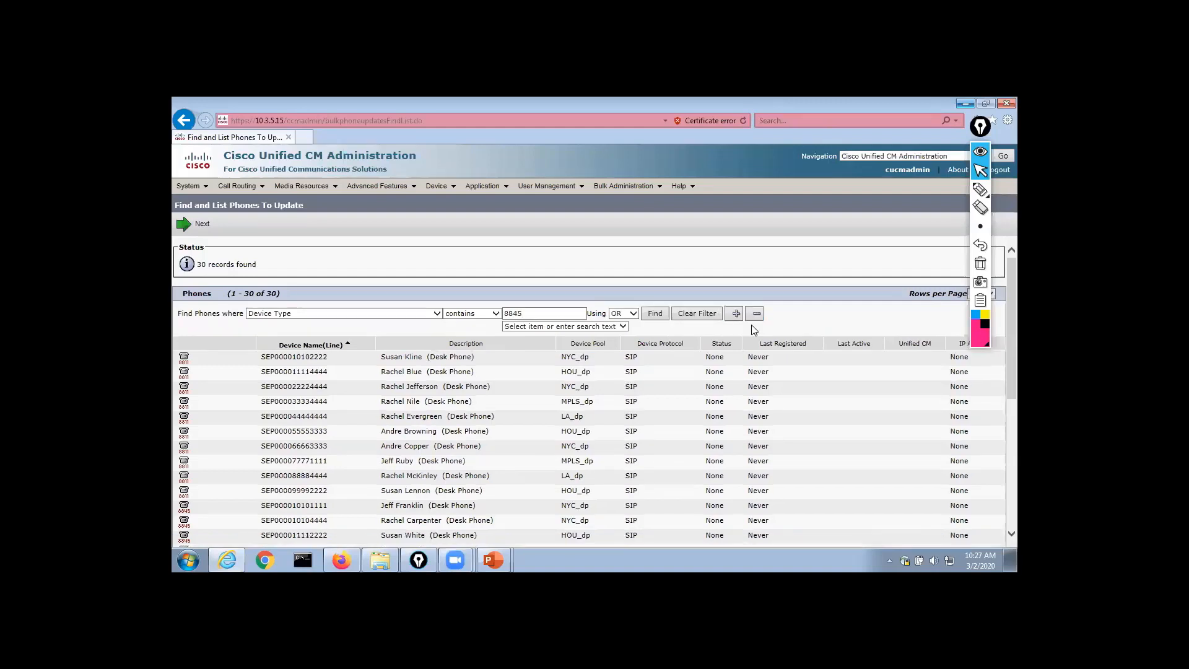
pyautogui.click(408, 313)
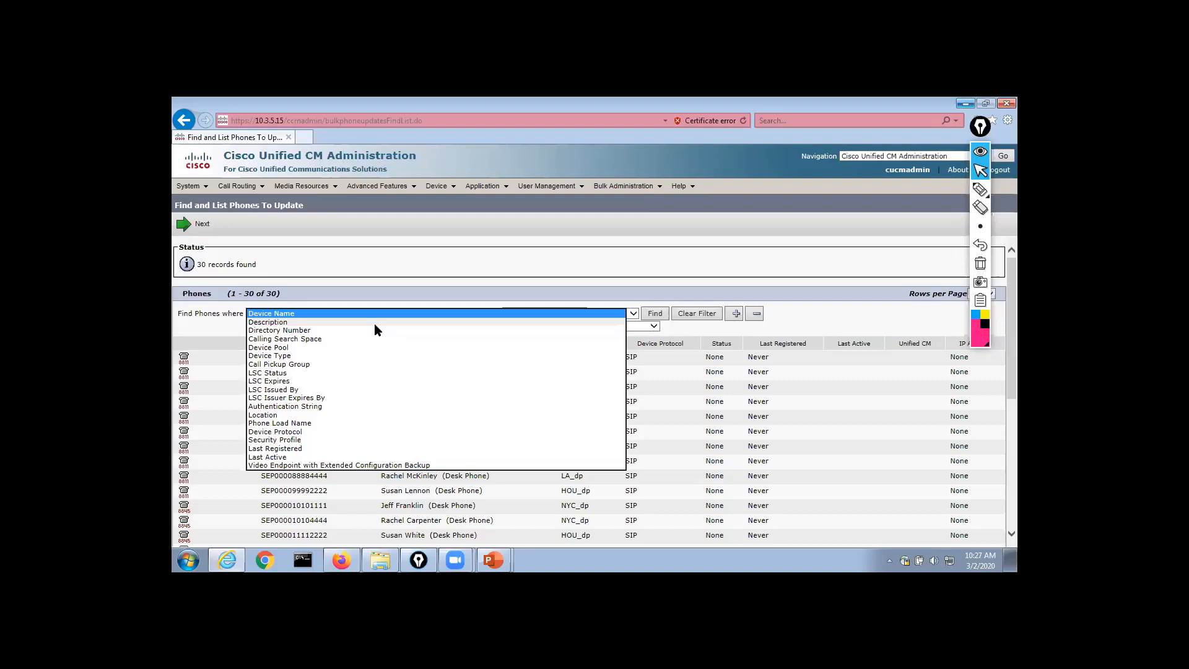
pyautogui.click(614, 239)
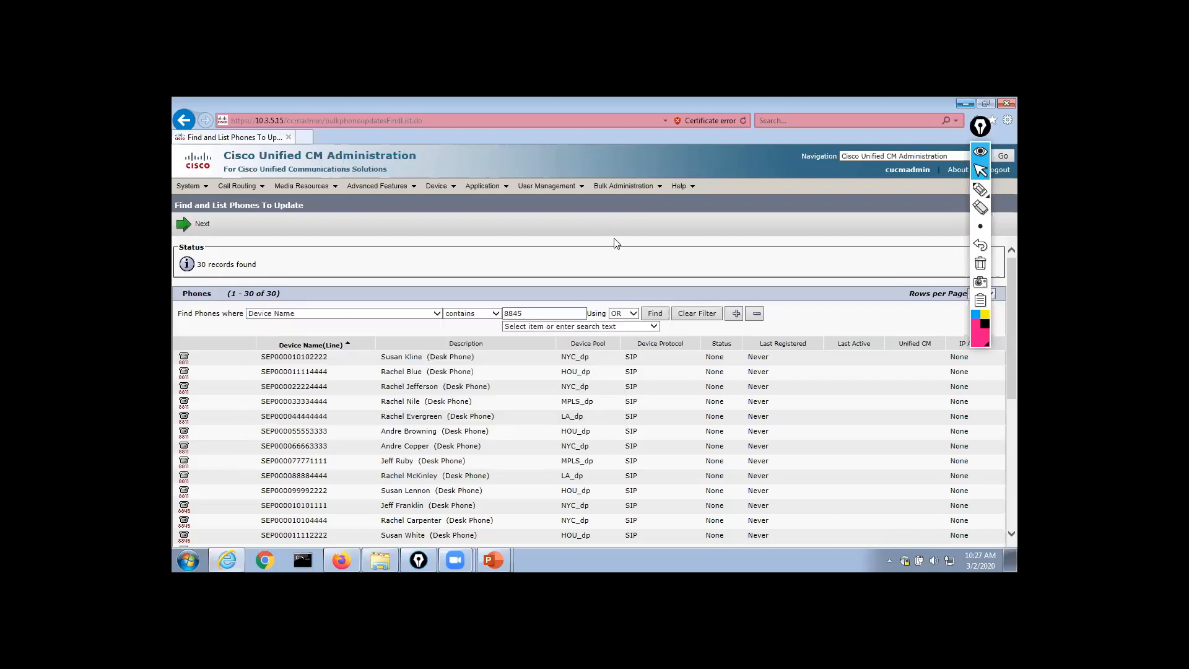
# Go to the bulk Generate Phone Reports page and look through its available search fields
pyautogui.click(624, 197)
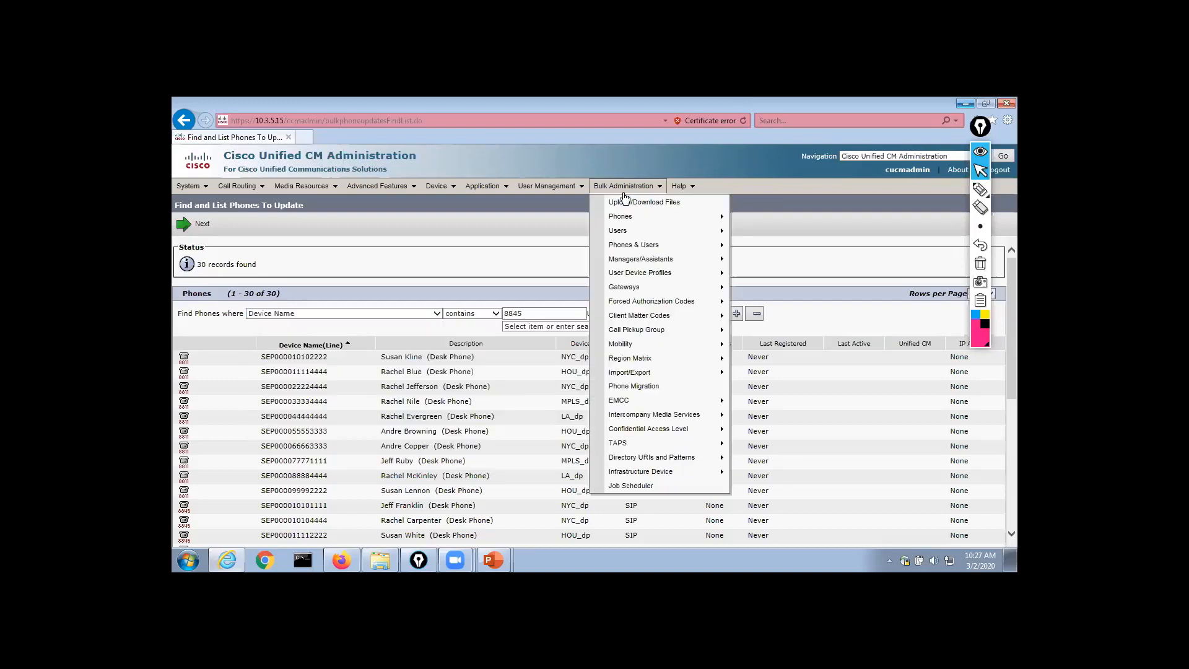
pyautogui.moveTo(638, 216)
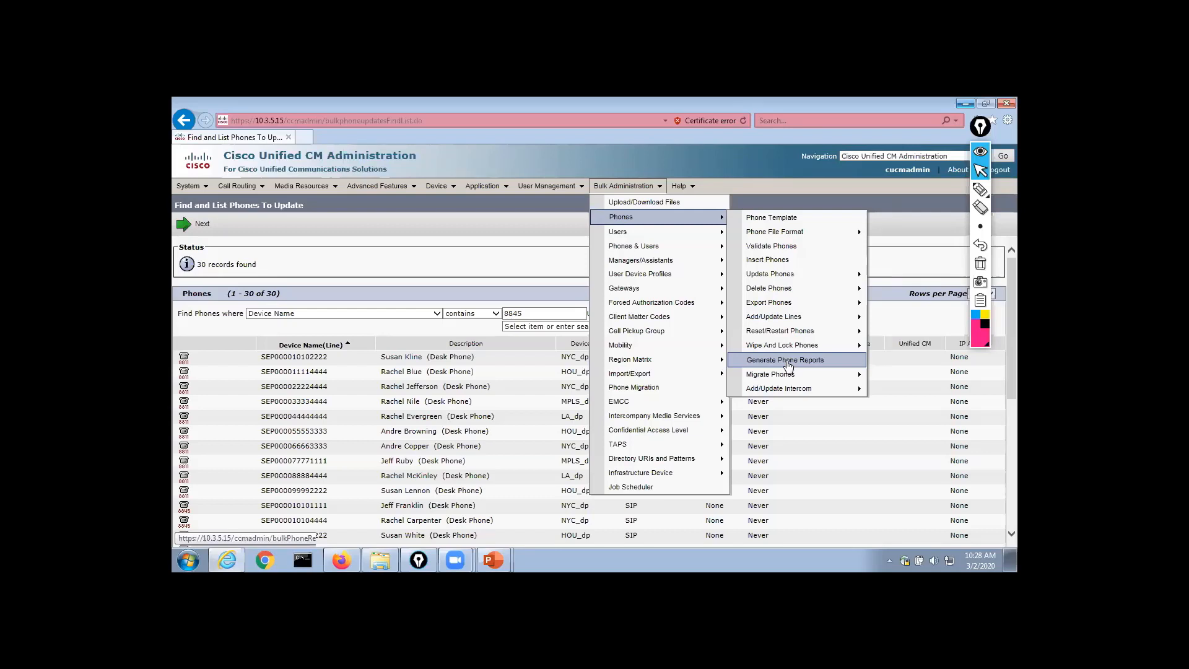
pyautogui.click(788, 365)
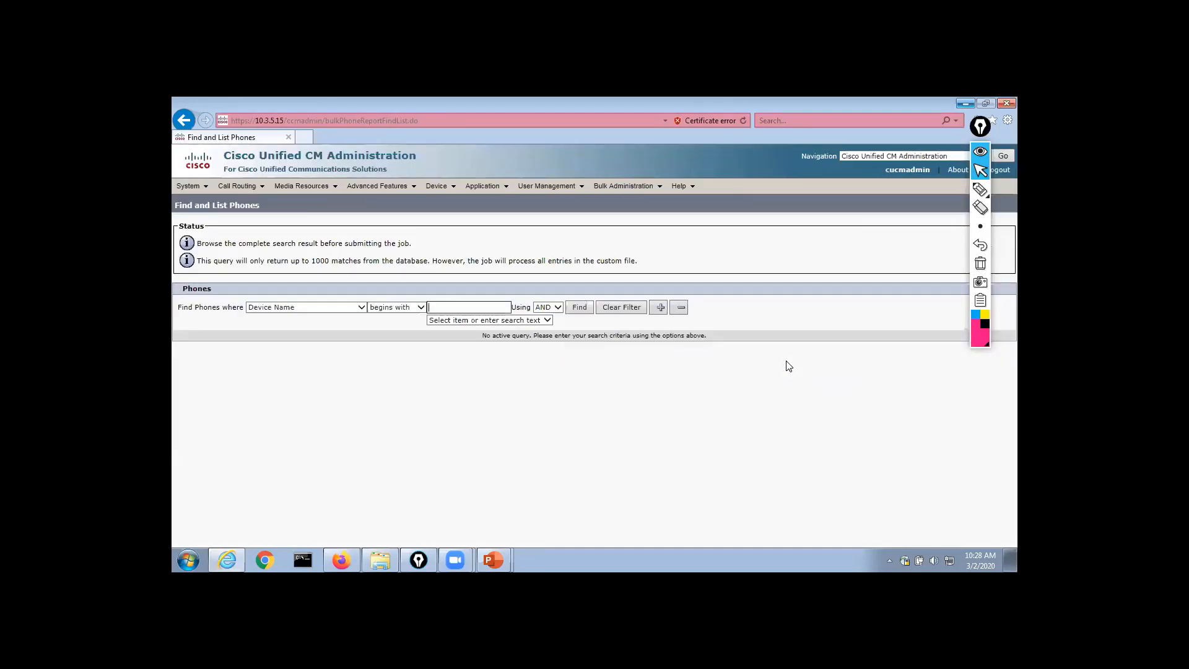
pyautogui.click(325, 308)
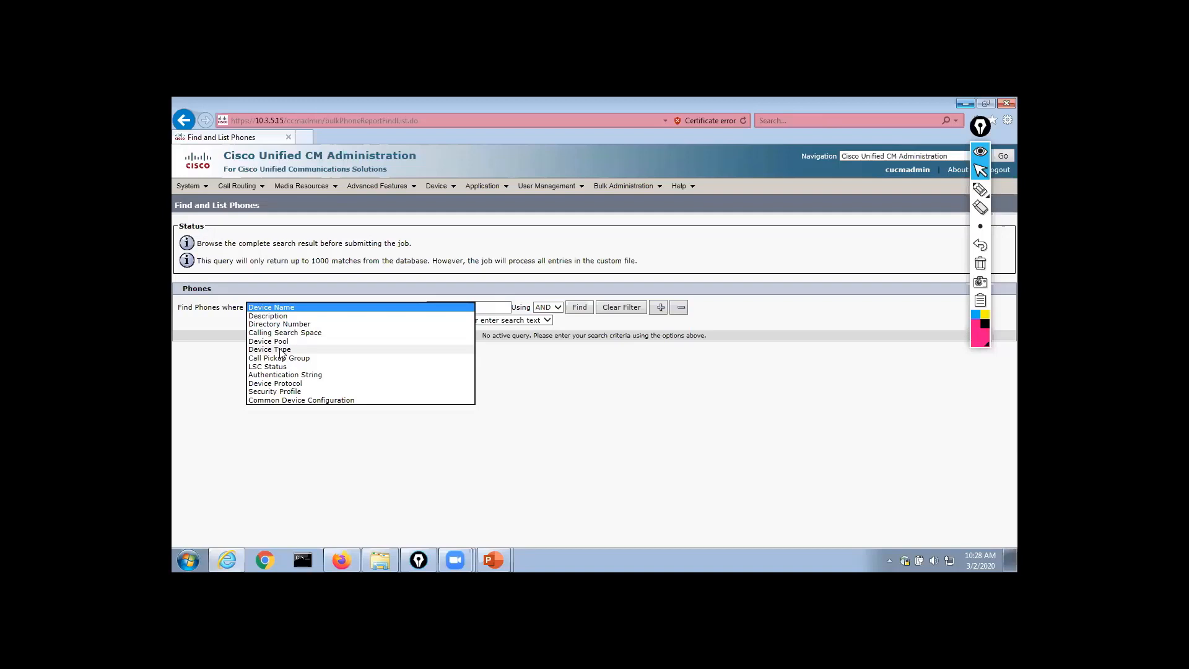
pyautogui.click(596, 398)
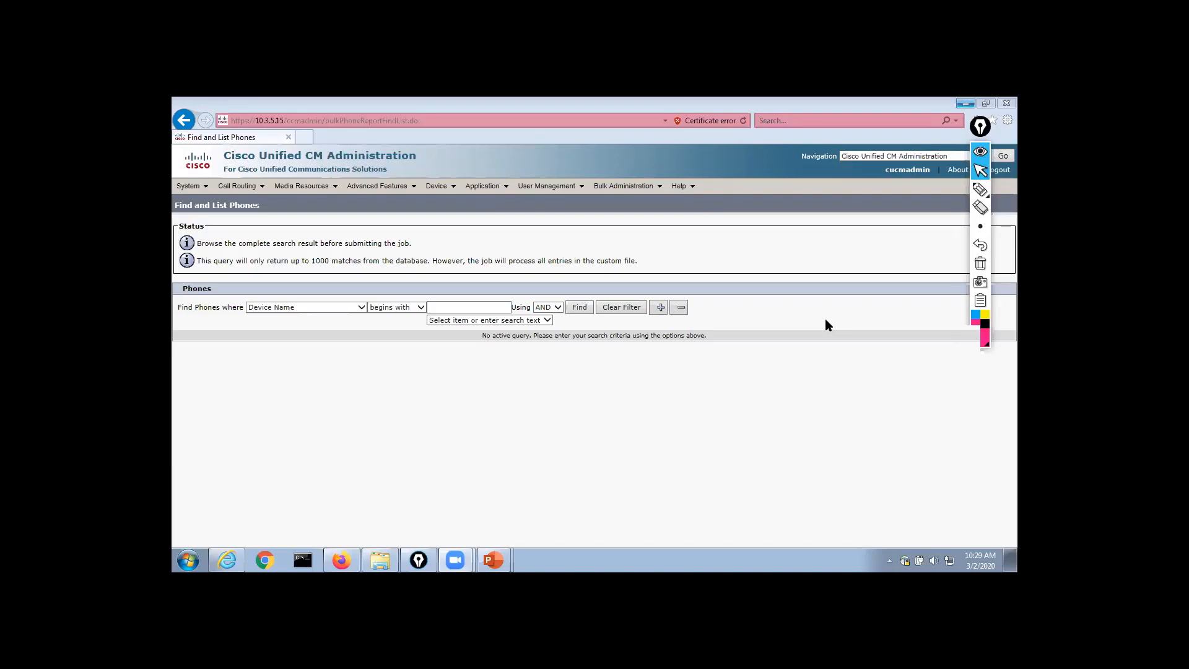
# Circle the 1000-match query limit in the status note with the pink pen, then clear the marking
pyautogui.click(379, 457)
pyautogui.click(981, 189)
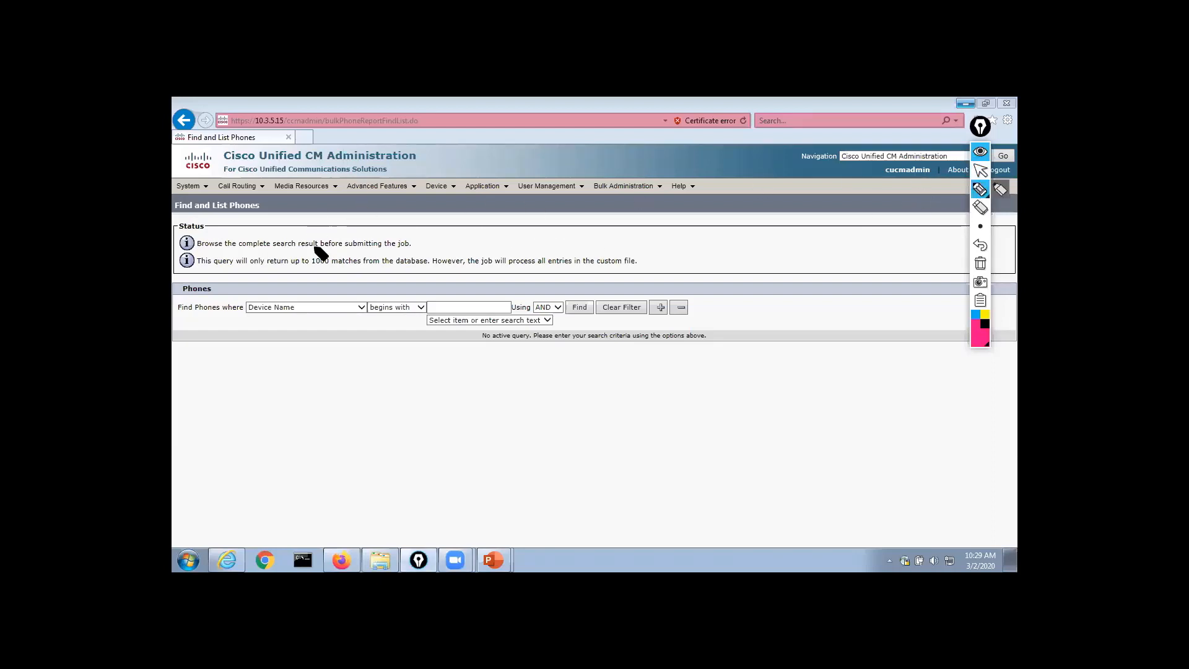
pyautogui.moveTo(354, 250)
pyautogui.mouseDown()
pyautogui.moveTo(337, 285)
pyautogui.moveTo(294, 256)
pyautogui.mouseUp()
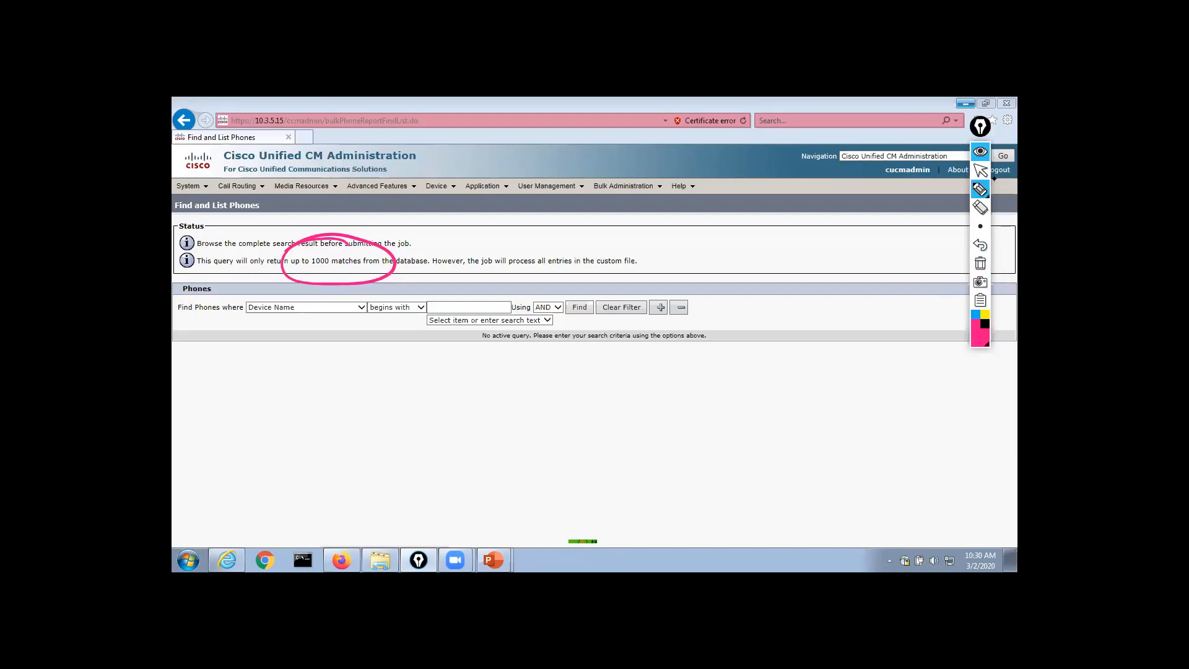
pyautogui.click(979, 263)
pyautogui.click(980, 171)
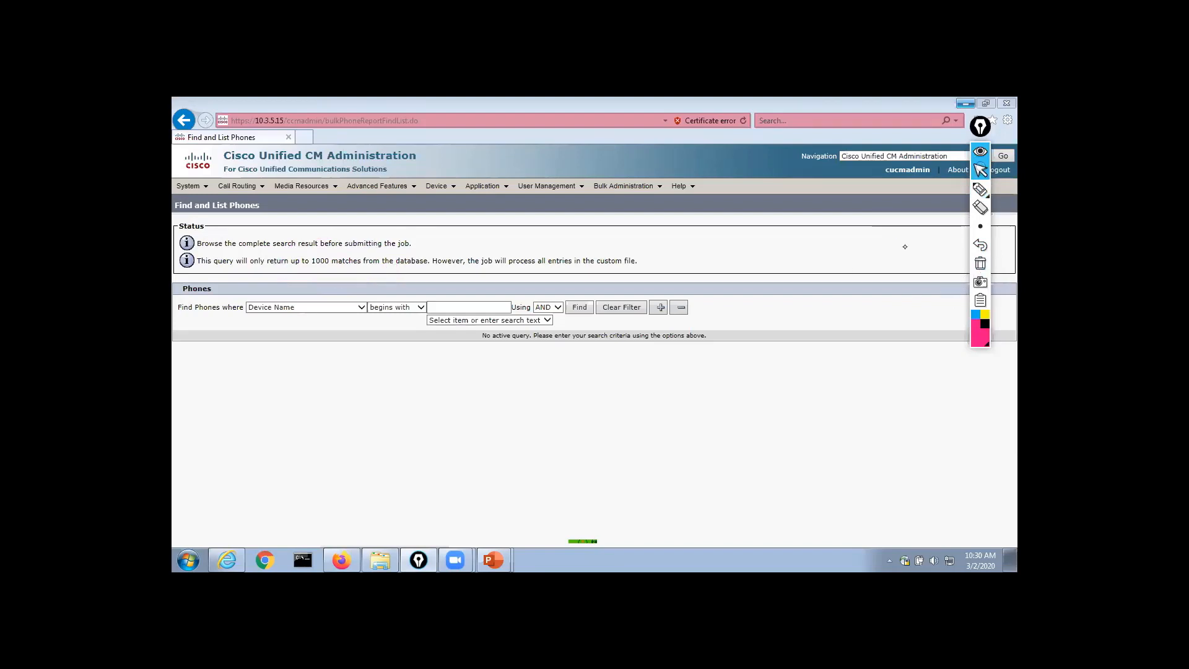
# Proceed to the report configuration with all phones listed unfiltered, and name the report file Lobby_Phones
pyautogui.click(584, 311)
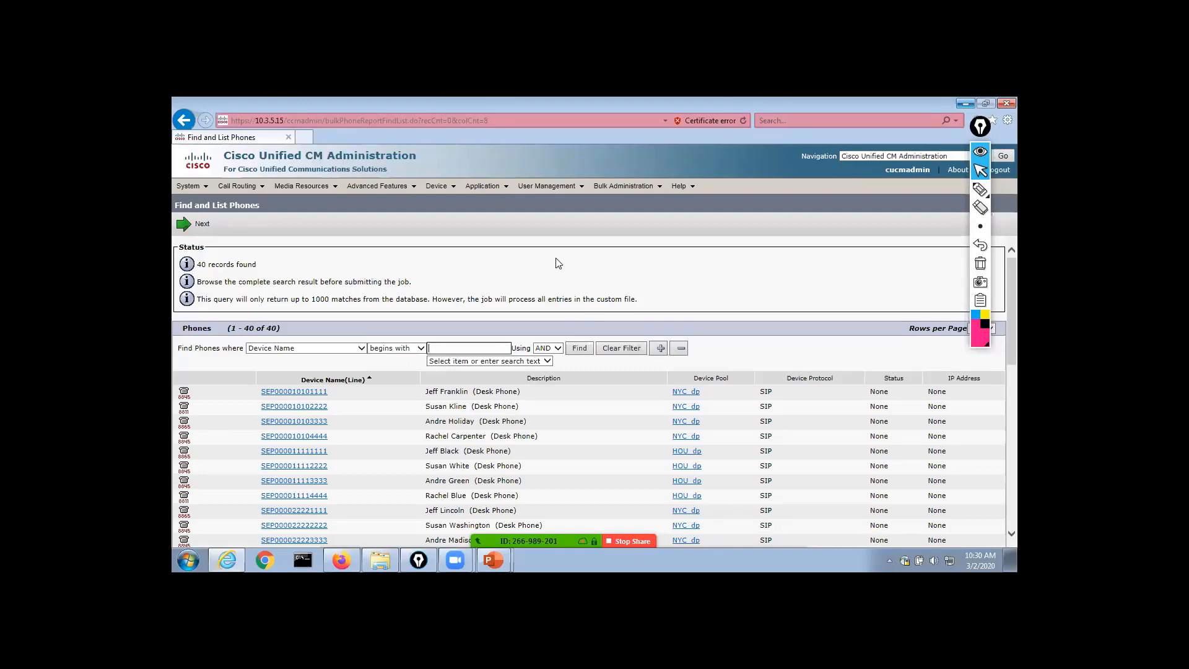
pyautogui.click(195, 226)
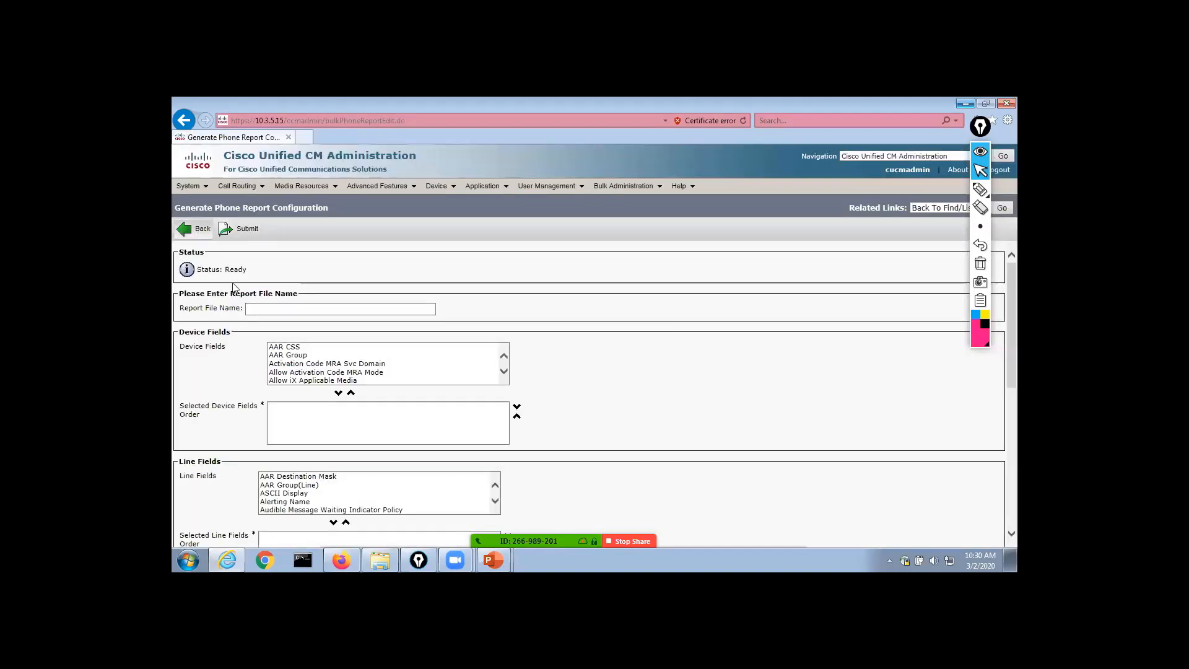
pyautogui.click(289, 303)
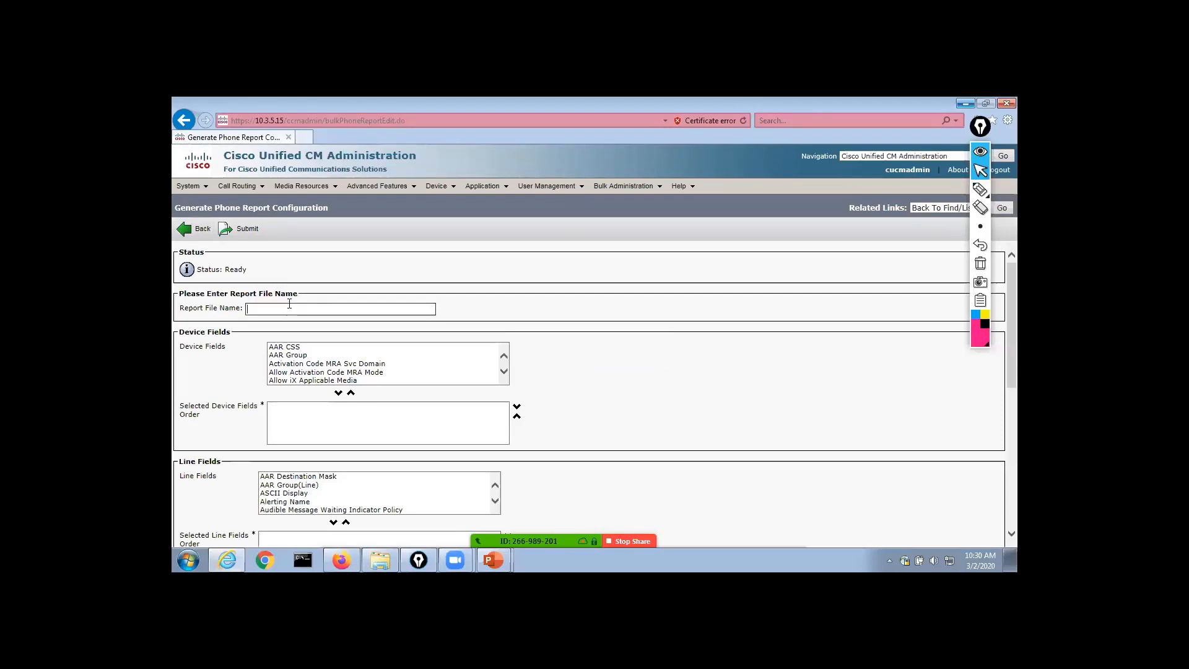
pyautogui.write('Lobby_Phones')
# Add Device Name and Description to the report's selected device fields
pyautogui.click(507, 373)
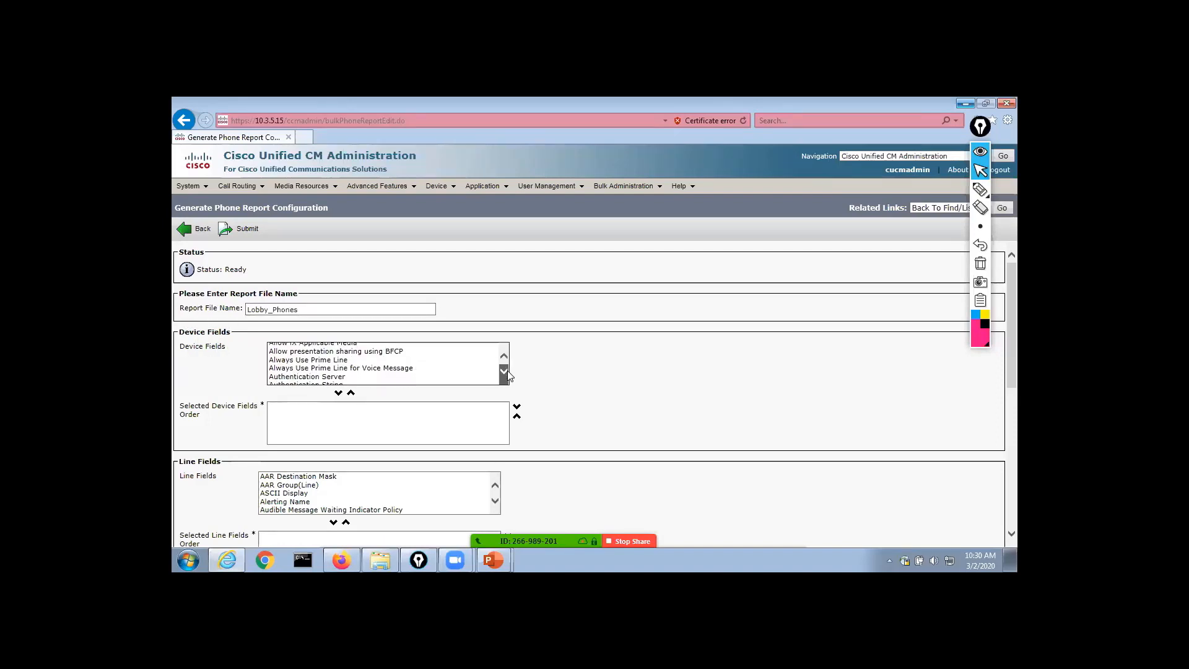
pyautogui.moveTo(508, 376); pyautogui.dragTo(507, 375)
pyautogui.click(507, 375)
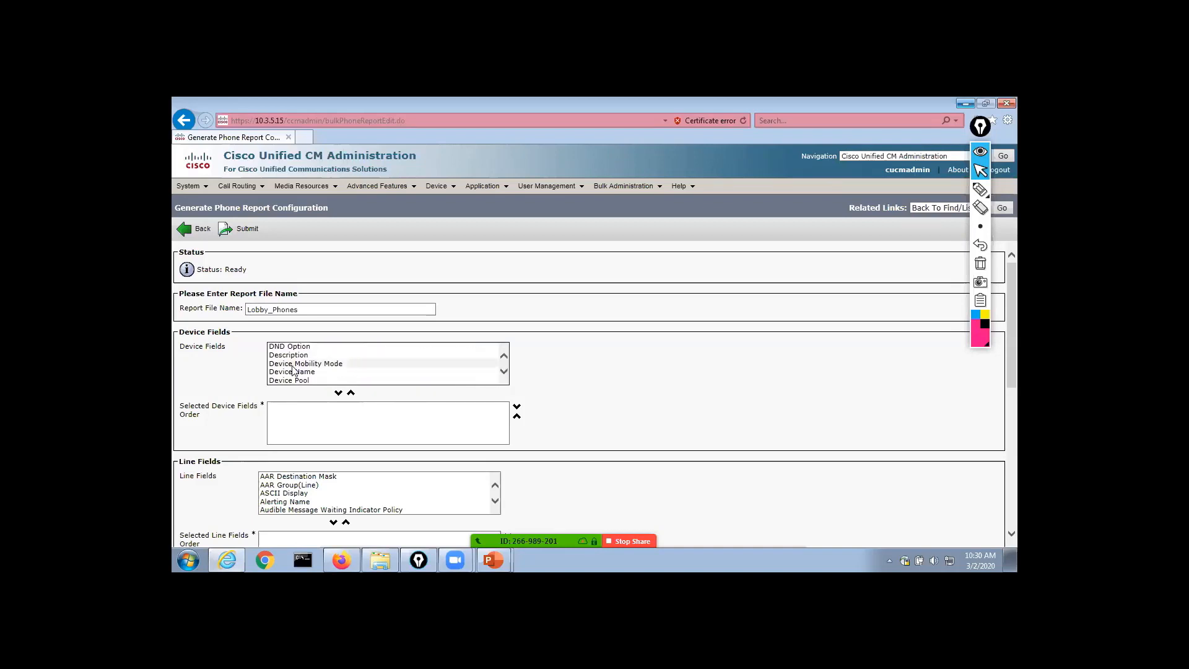
pyautogui.click(291, 372)
pyautogui.click(338, 393)
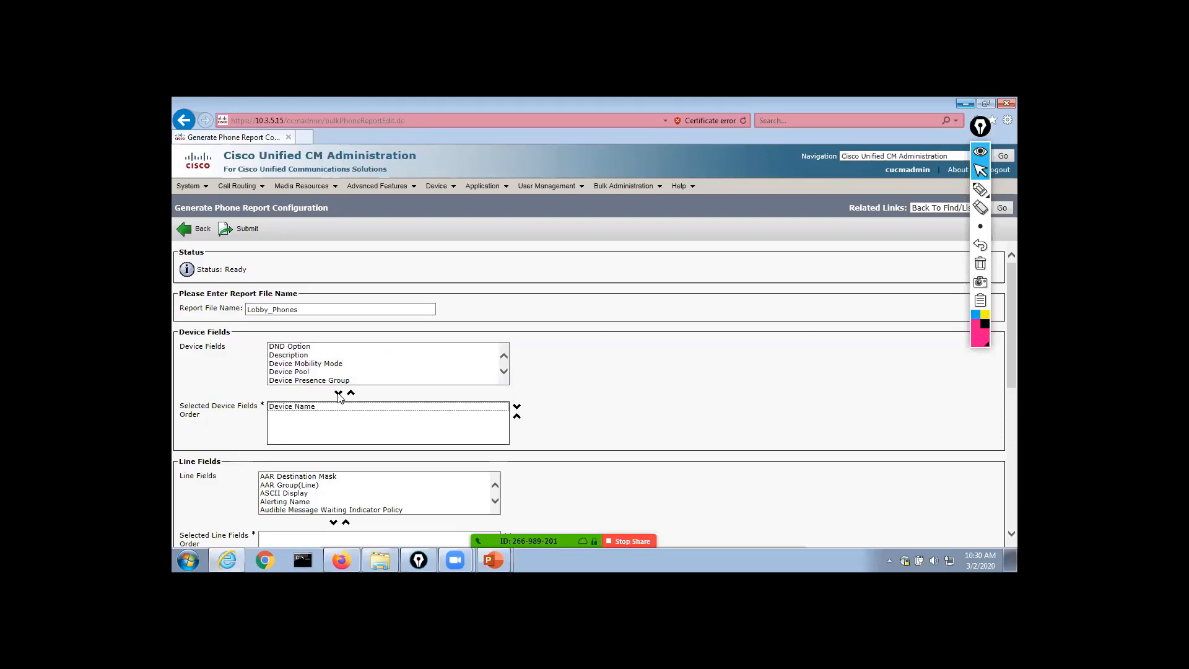
pyautogui.click(295, 357)
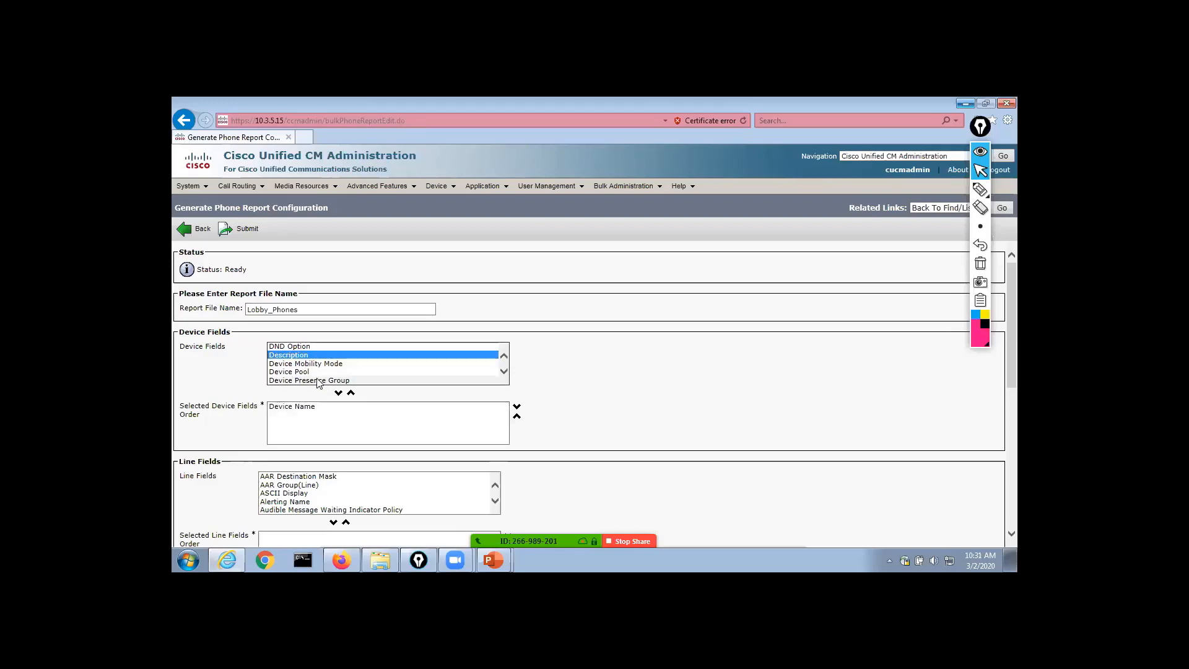
pyautogui.click(338, 394)
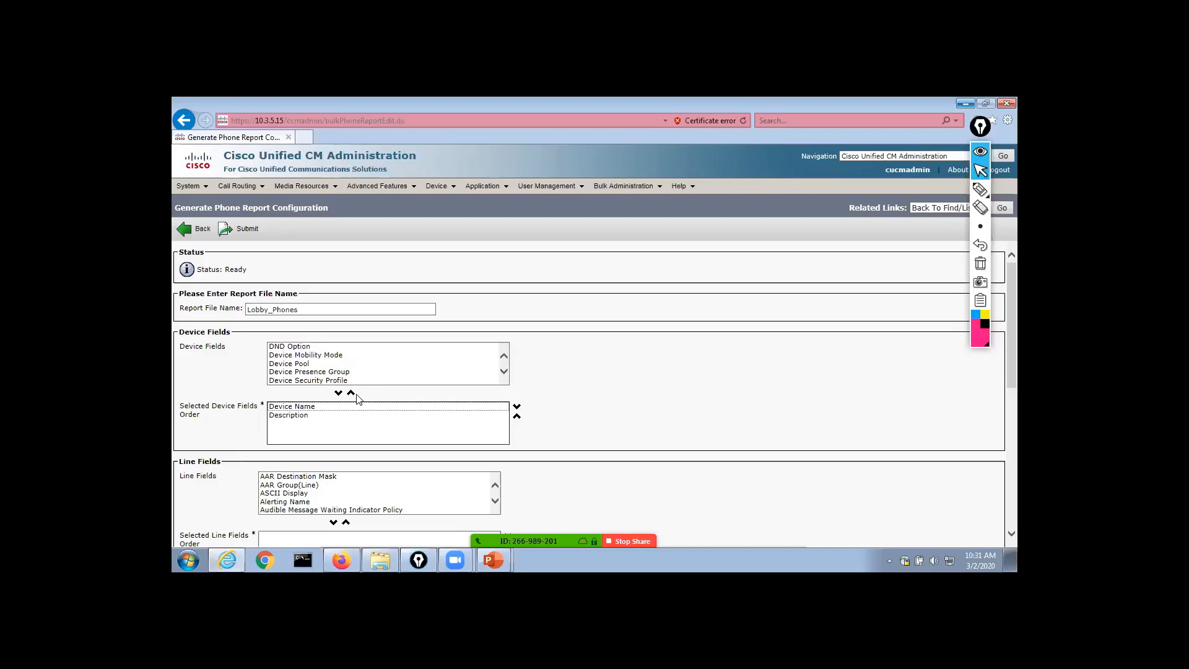
# Look through the list of available device fields for the report and compare it with the selected ones
pyautogui.click(503, 372)
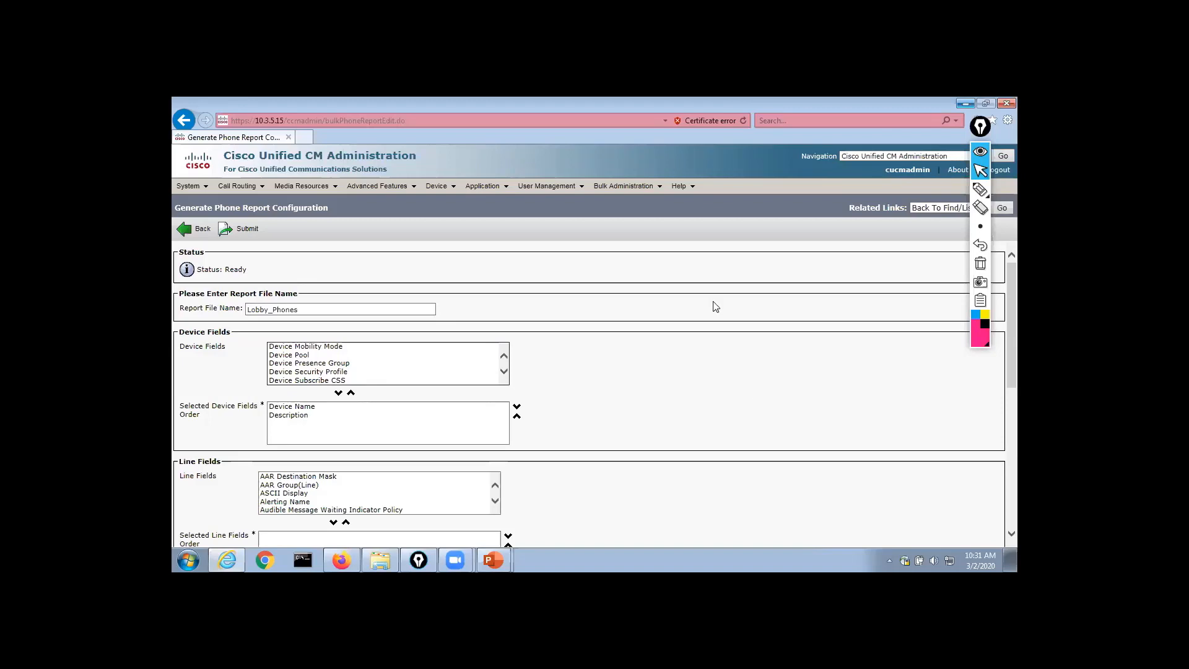
pyautogui.click(504, 372)
pyautogui.click(504, 372)
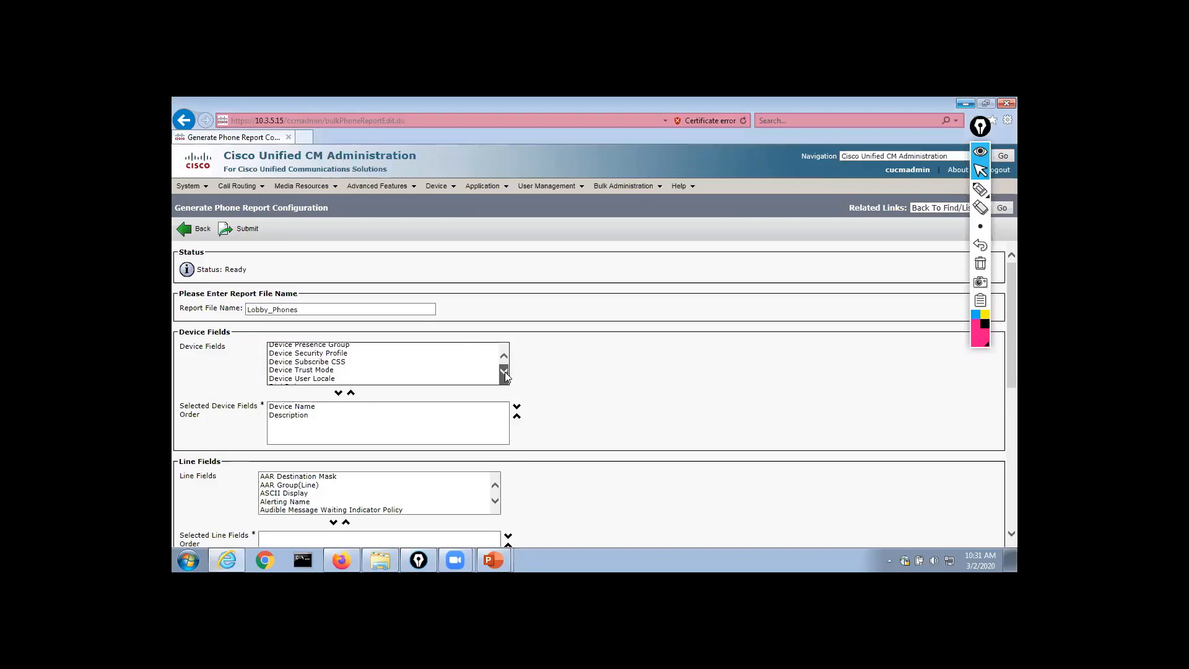
pyautogui.click(505, 371)
pyautogui.click(504, 372)
pyautogui.click(504, 371)
pyautogui.click(504, 371)
pyautogui.click(504, 372)
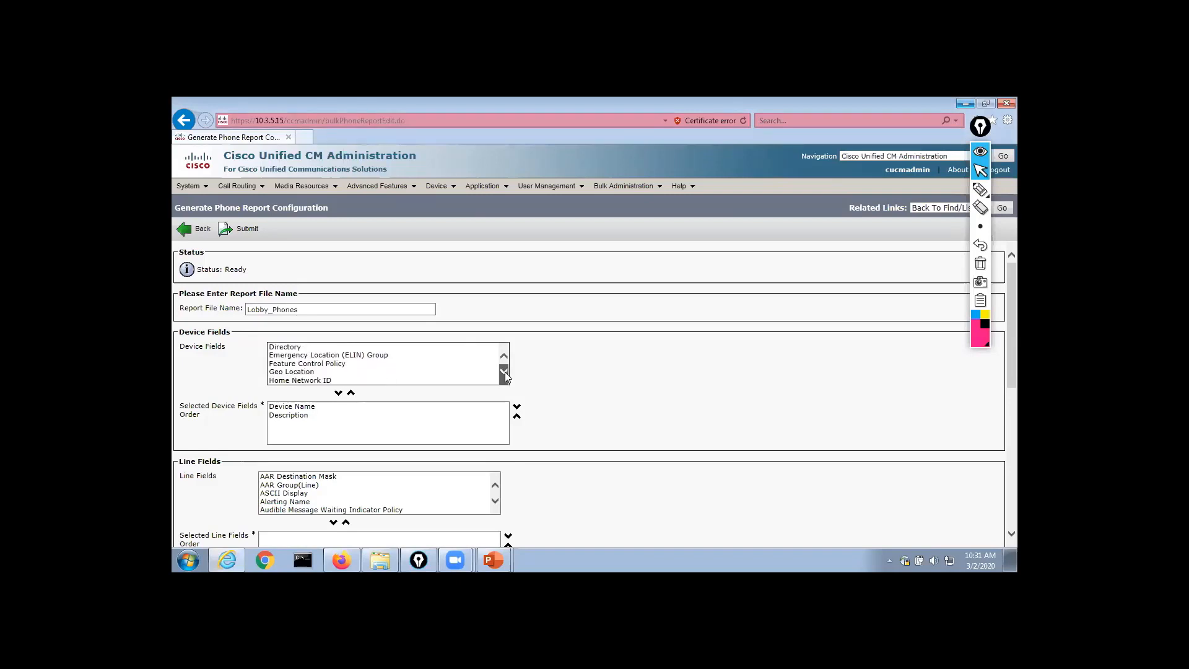
pyautogui.click(504, 372)
pyautogui.click(504, 371)
pyautogui.click(504, 371)
pyautogui.click(504, 372)
pyautogui.click(504, 372)
pyautogui.click(505, 372)
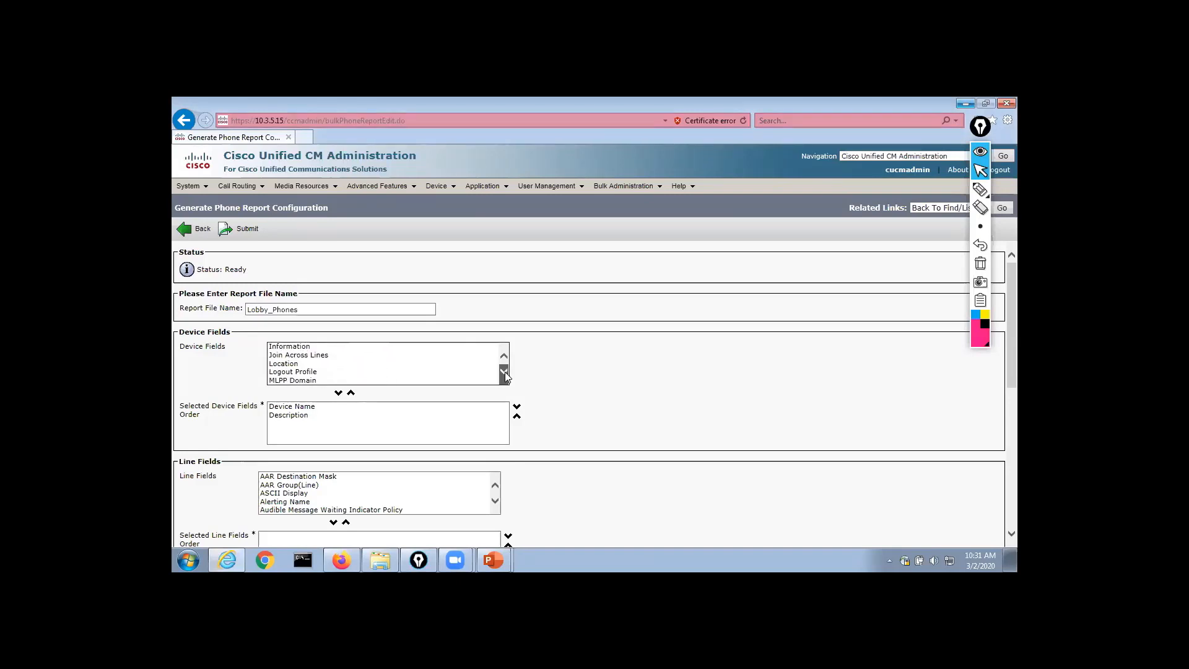
pyautogui.click(505, 371)
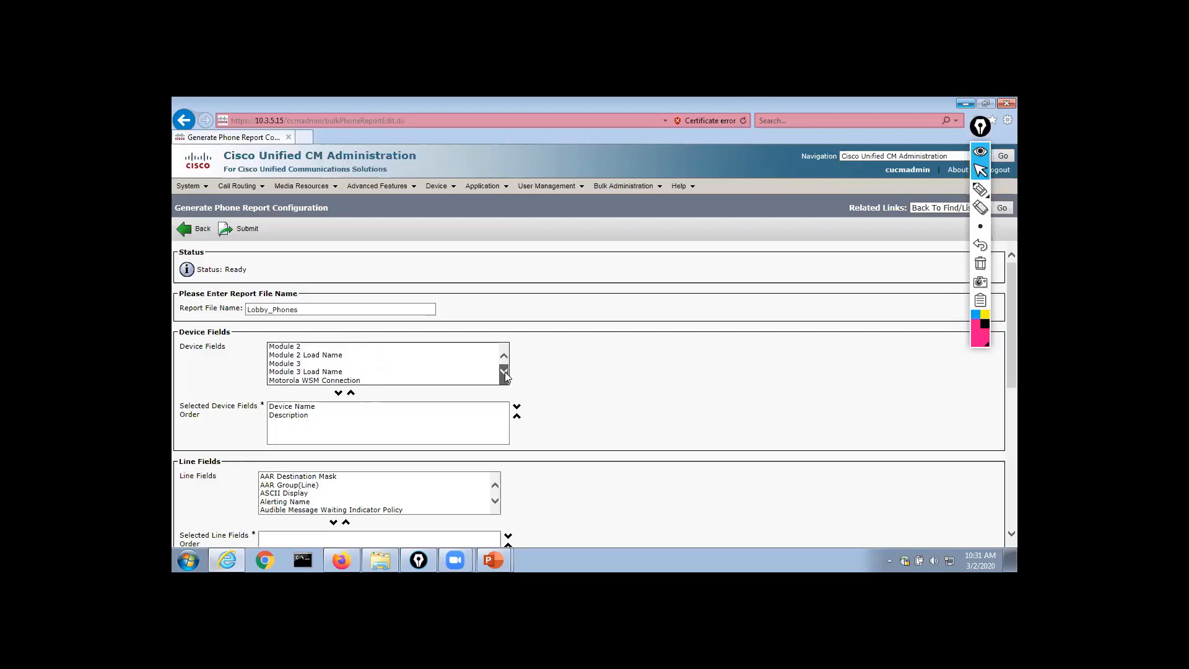
pyautogui.click(504, 372)
pyautogui.click(504, 372)
pyautogui.click(504, 371)
pyautogui.click(504, 372)
pyautogui.click(504, 372)
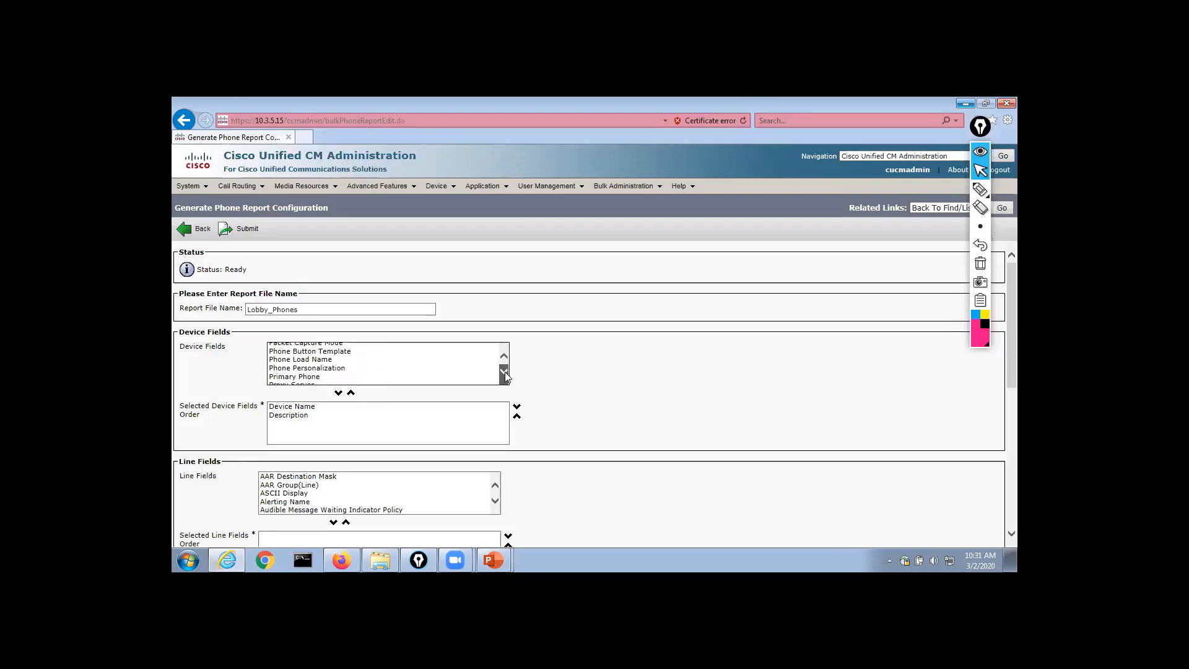
pyautogui.click(505, 371)
pyautogui.click(504, 372)
pyautogui.click(504, 371)
pyautogui.click(504, 372)
pyautogui.click(504, 372)
pyautogui.click(504, 371)
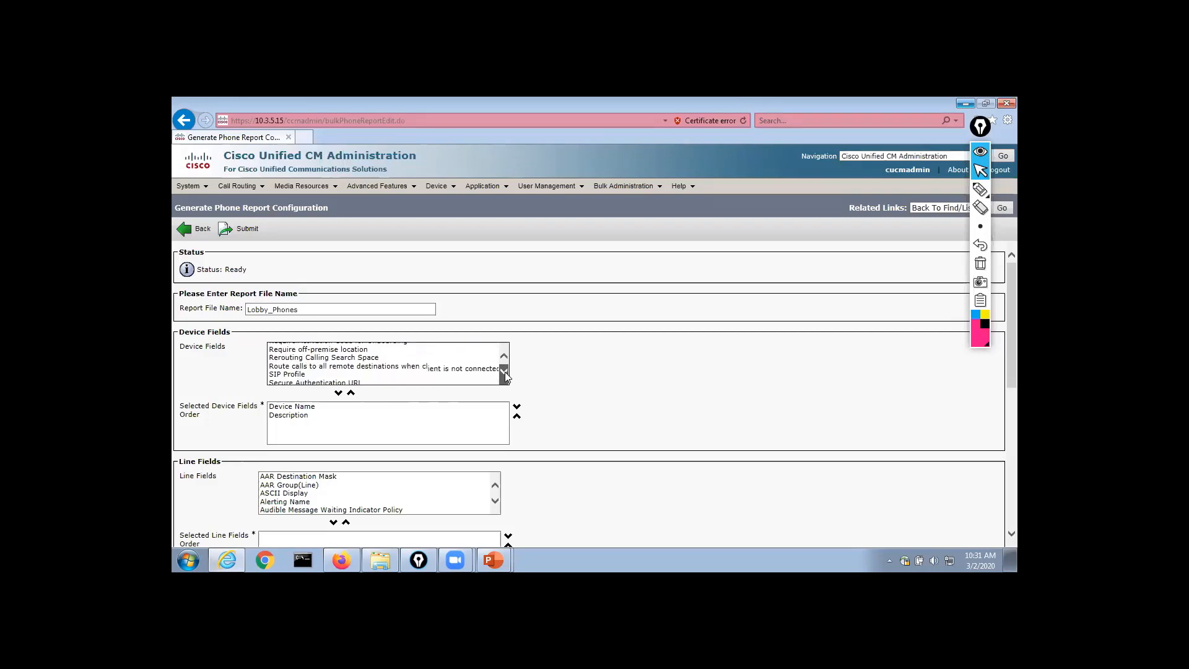
pyautogui.click(504, 371)
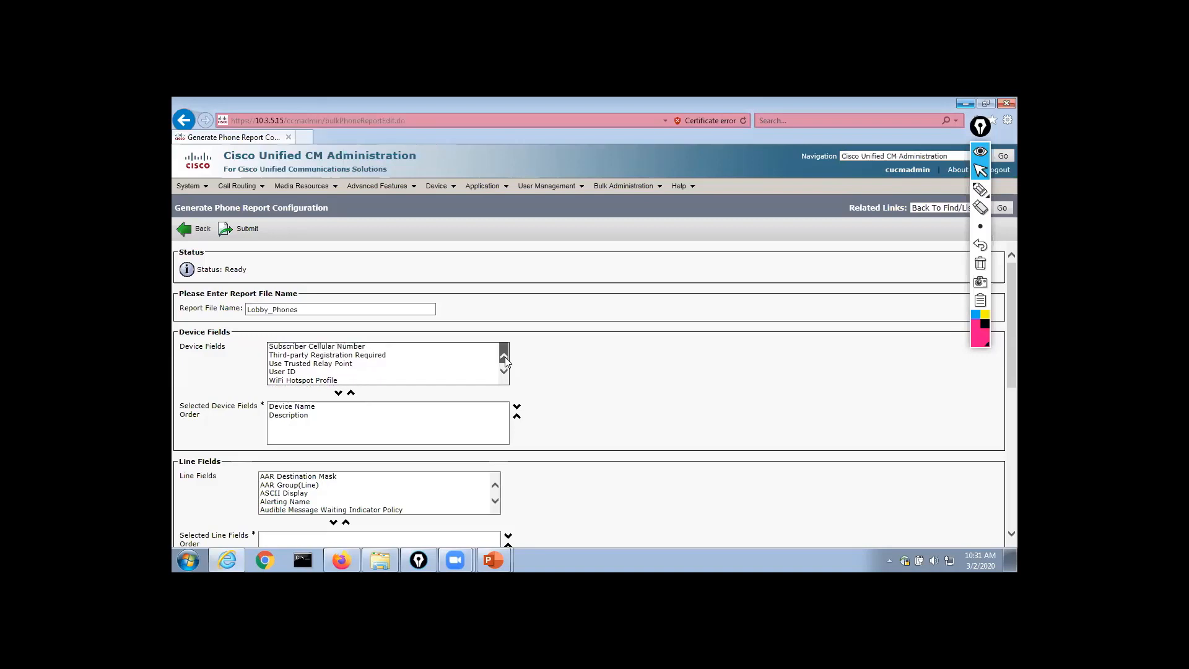
pyautogui.click(505, 357)
pyautogui.click(504, 357)
pyautogui.click(504, 357)
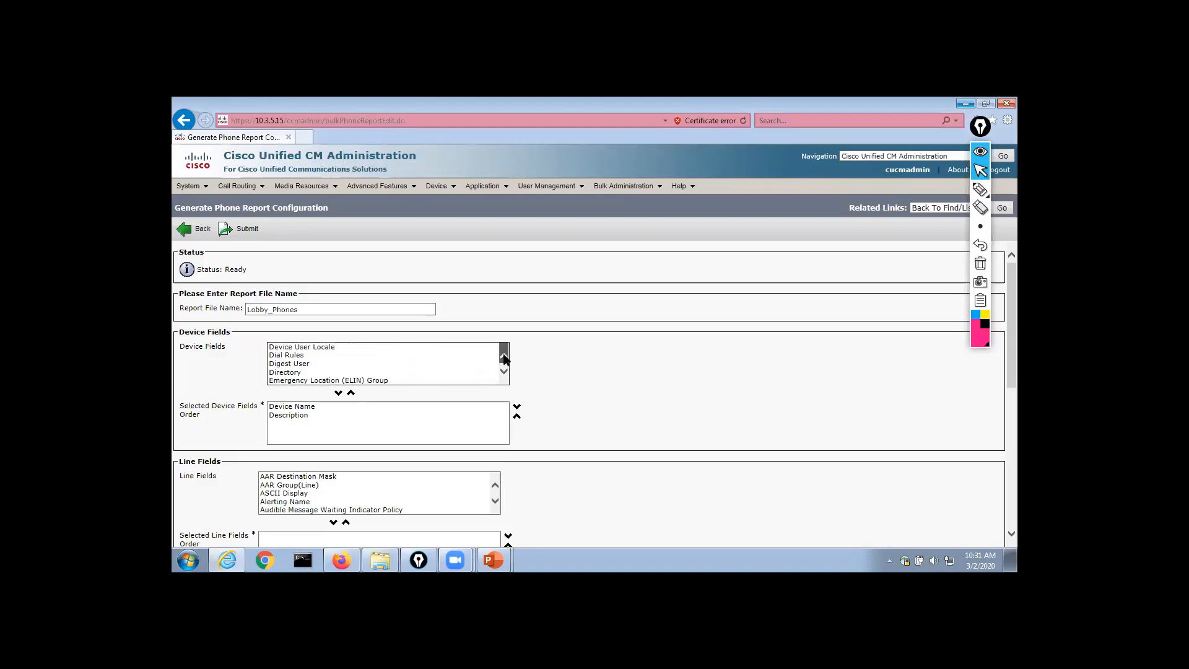
pyautogui.click(504, 356)
pyautogui.click(504, 370)
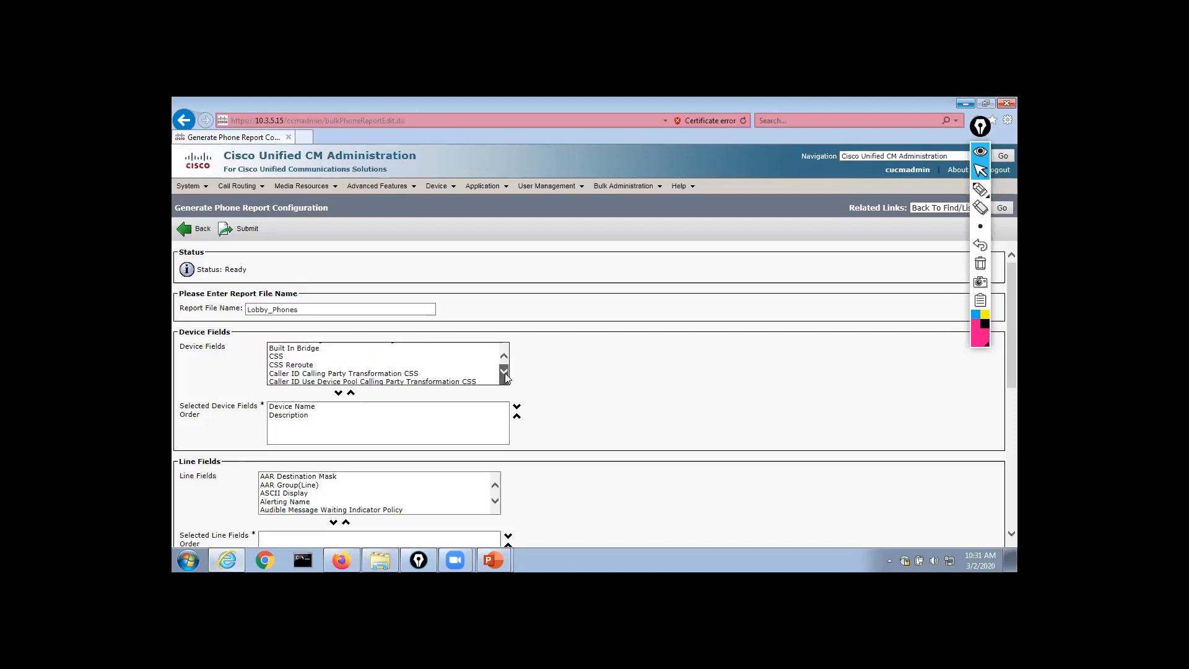
pyautogui.click(504, 370)
pyautogui.click(504, 373)
pyautogui.click(505, 373)
pyautogui.click(504, 373)
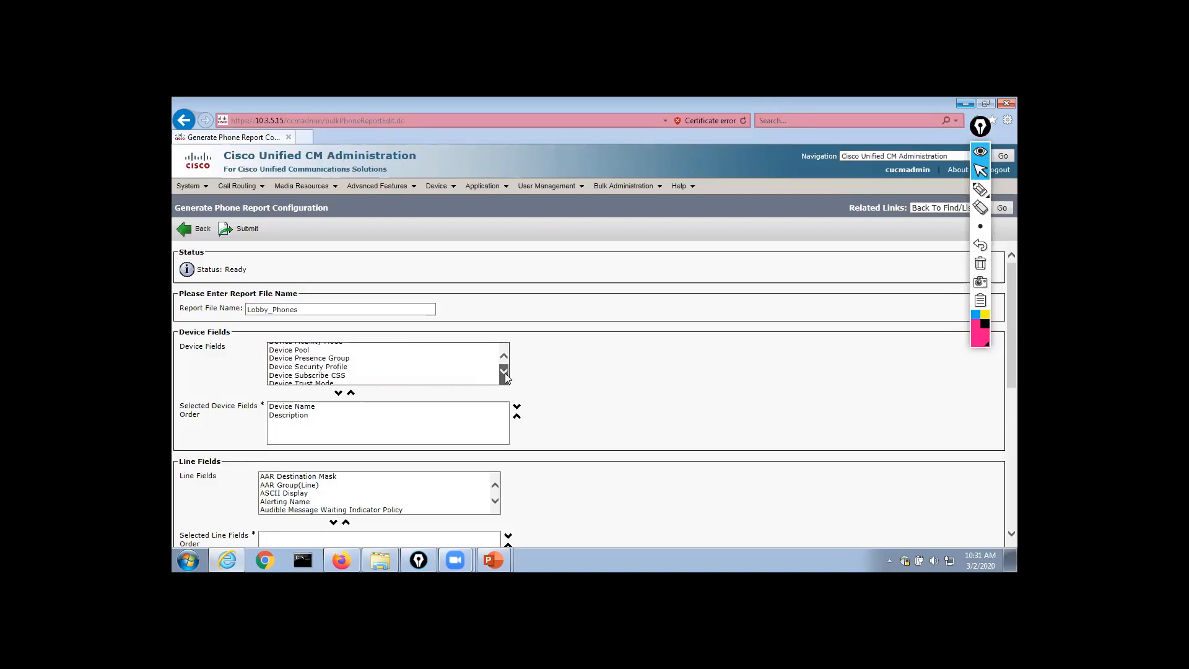
pyautogui.click(504, 373)
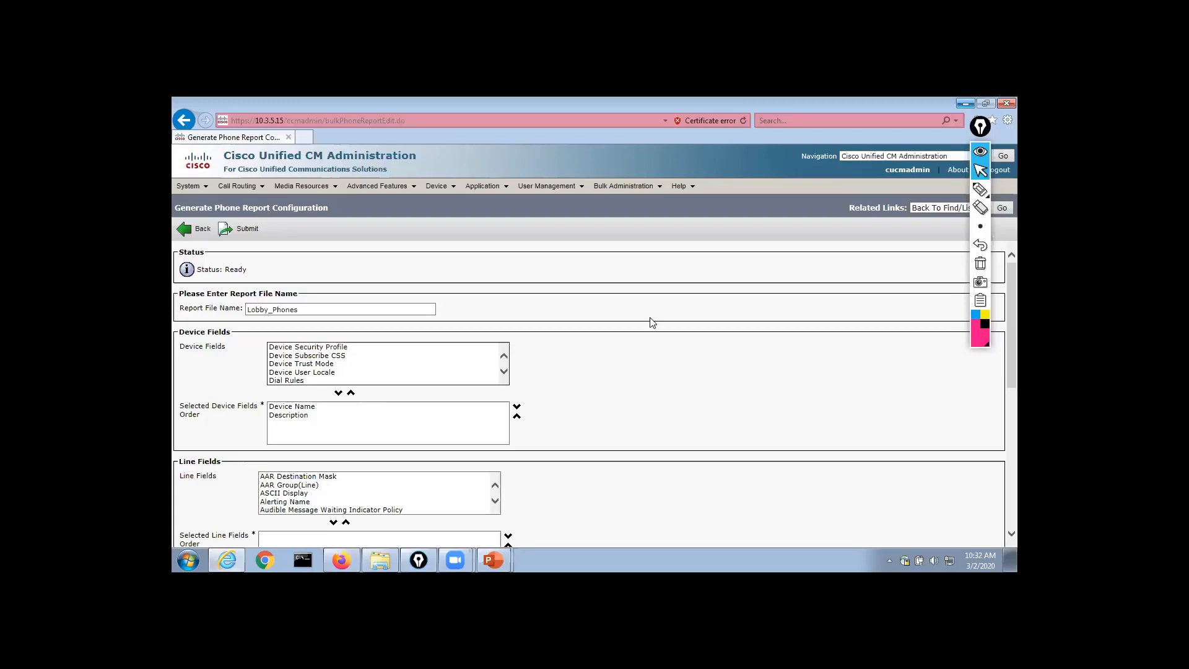
pyautogui.click(310, 407)
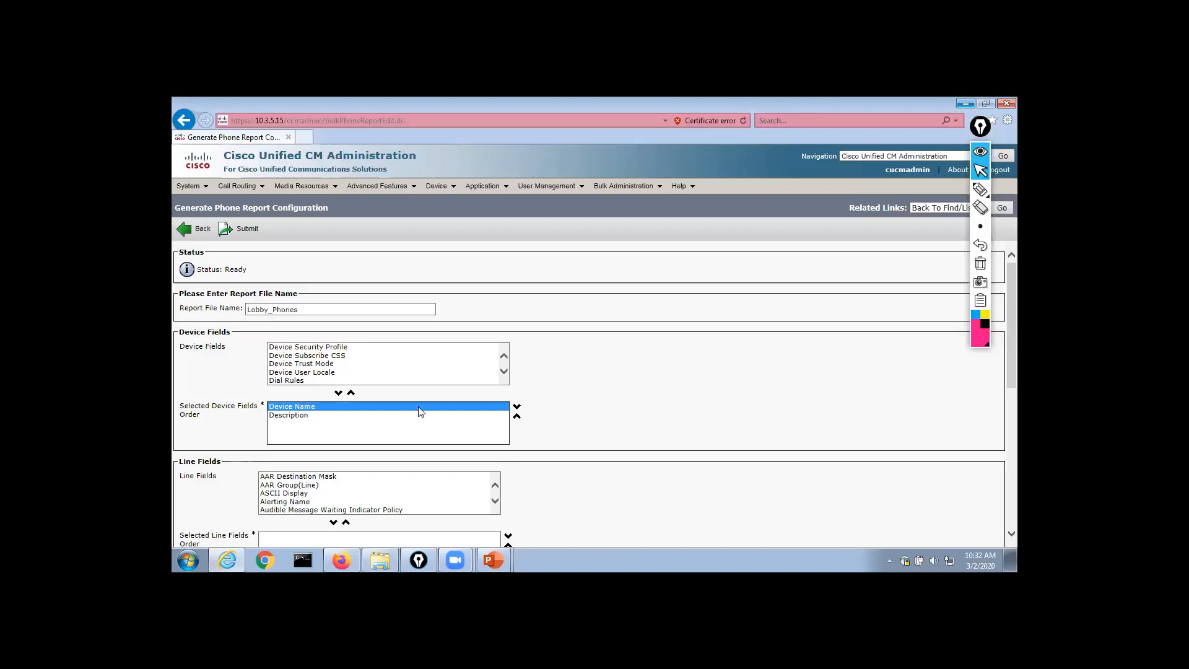
# Add Directory Number to the report's selected line fields
pyautogui.scroll(-2, 638, 379)
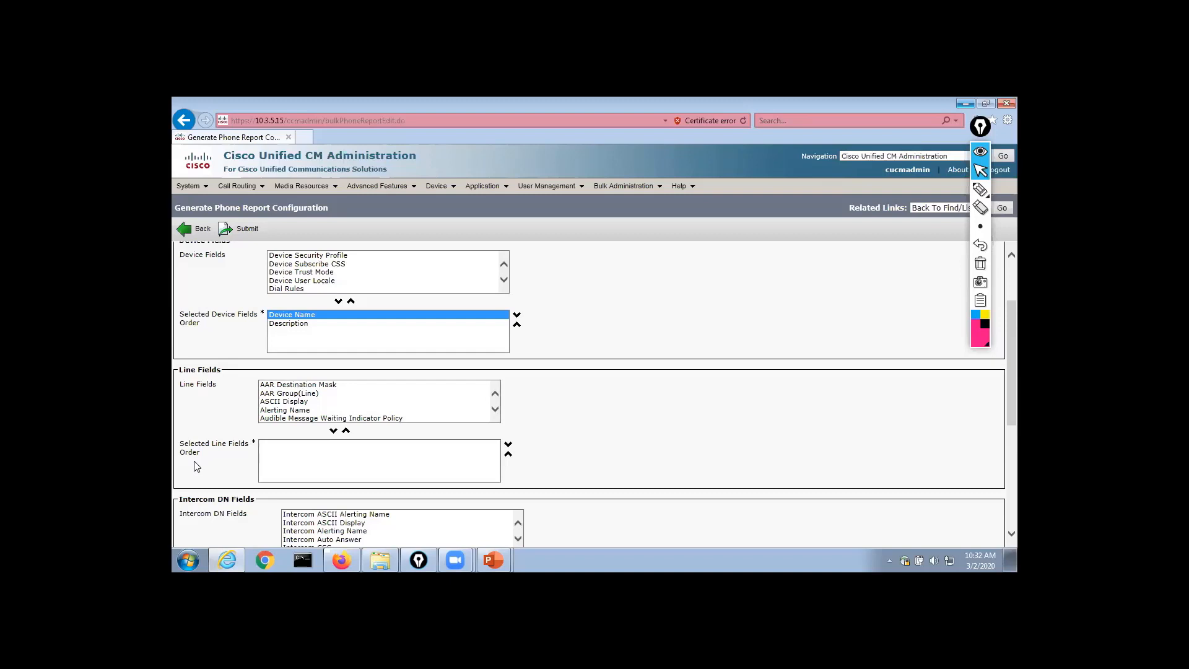
pyautogui.click(495, 410)
pyautogui.moveTo(493, 411); pyautogui.dragTo(492, 411)
pyautogui.click(494, 410)
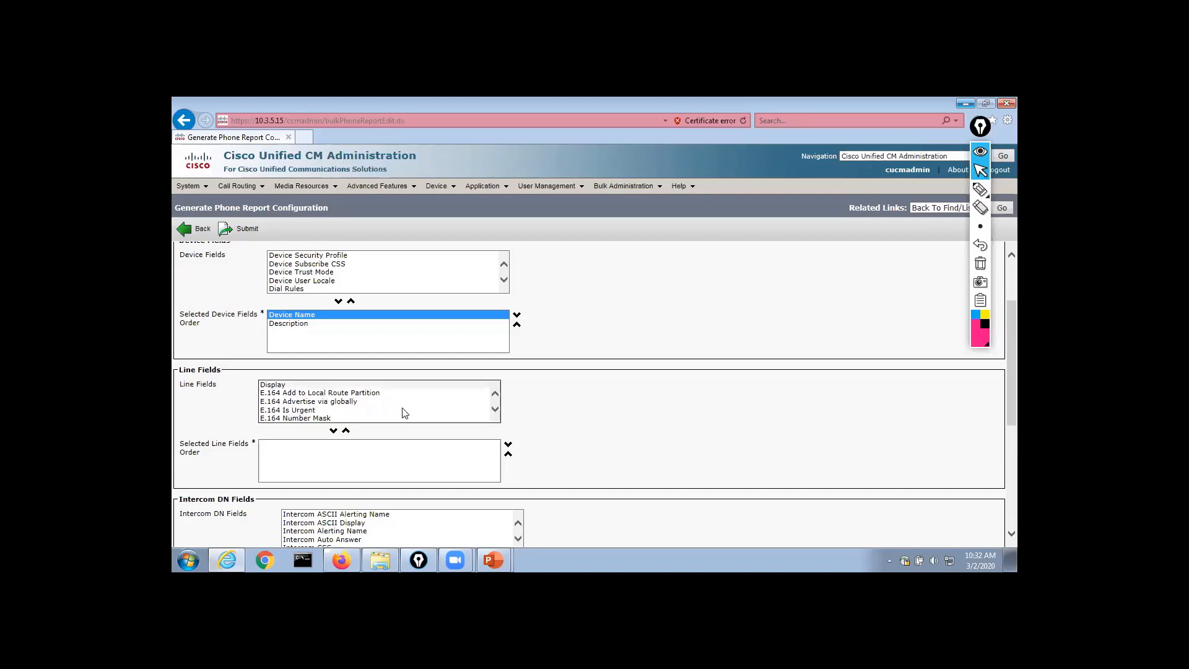
pyautogui.click(495, 394)
pyautogui.click(358, 387)
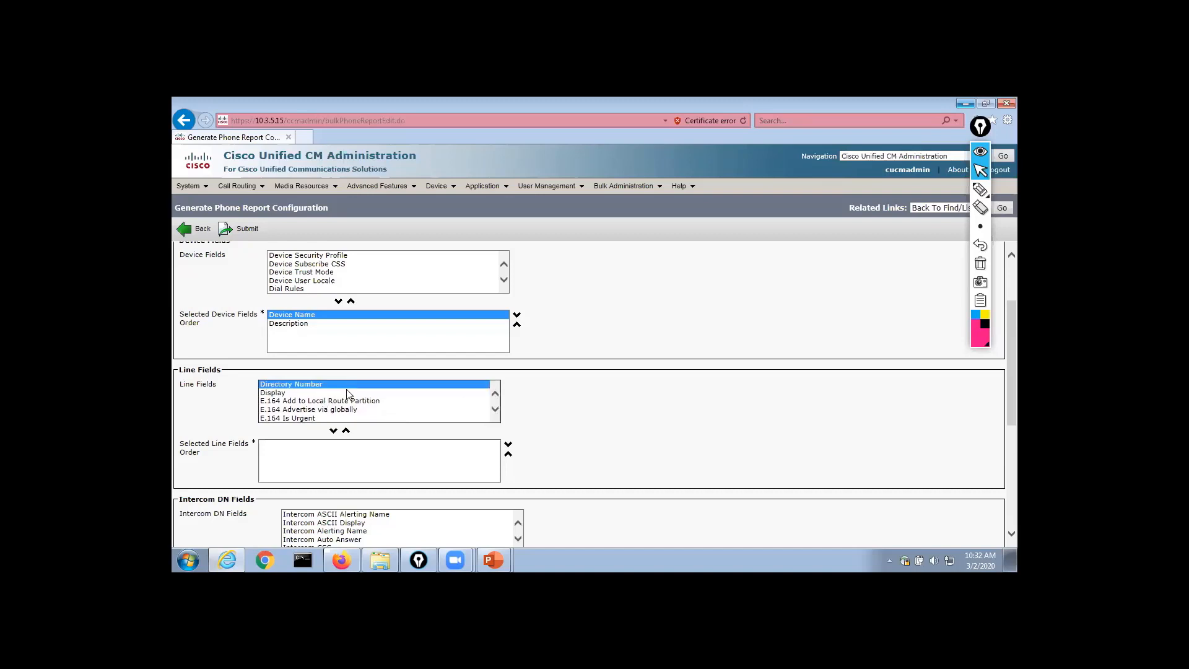
pyautogui.click(333, 431)
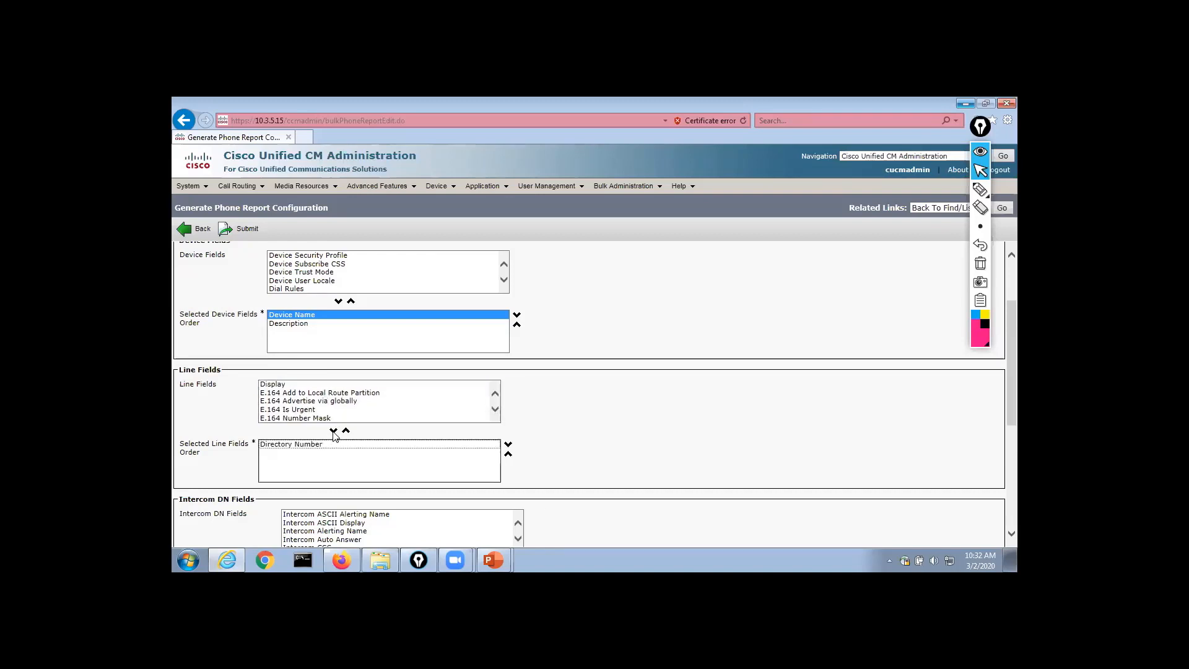
# Add Partition to the report's selected line fields, below Directory Number
pyautogui.click(496, 409)
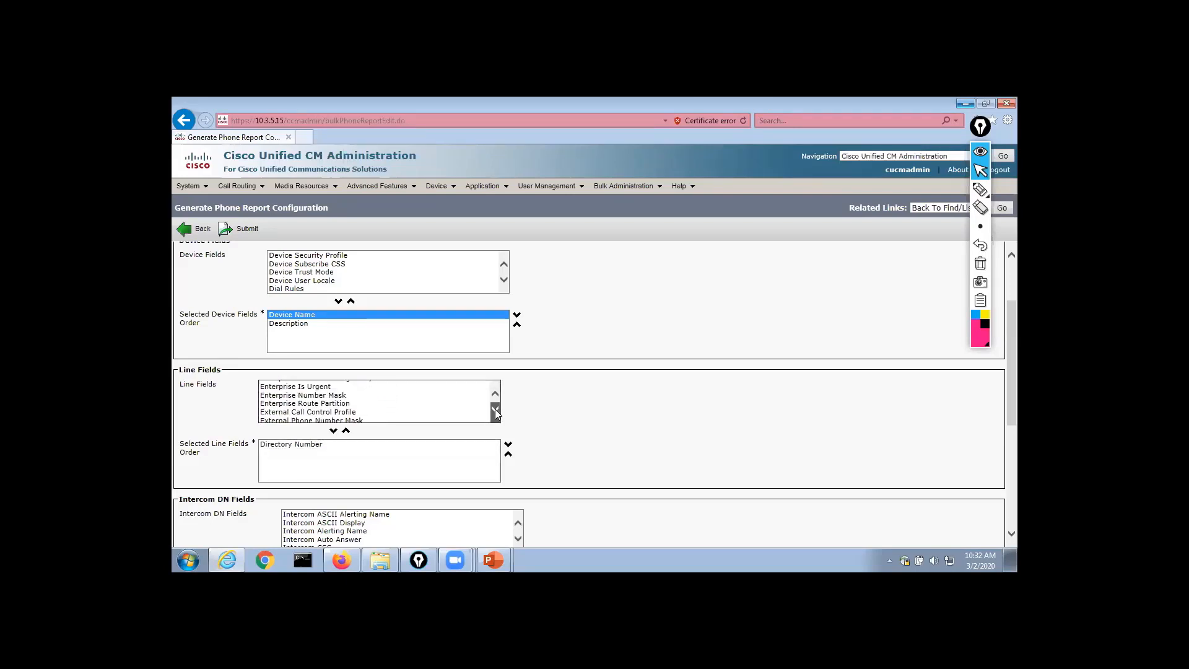
pyautogui.moveTo(495, 408)
pyautogui.mouseDown()
pyautogui.moveTo(496, 396)
pyautogui.moveTo(496, 410)
pyautogui.mouseUp()
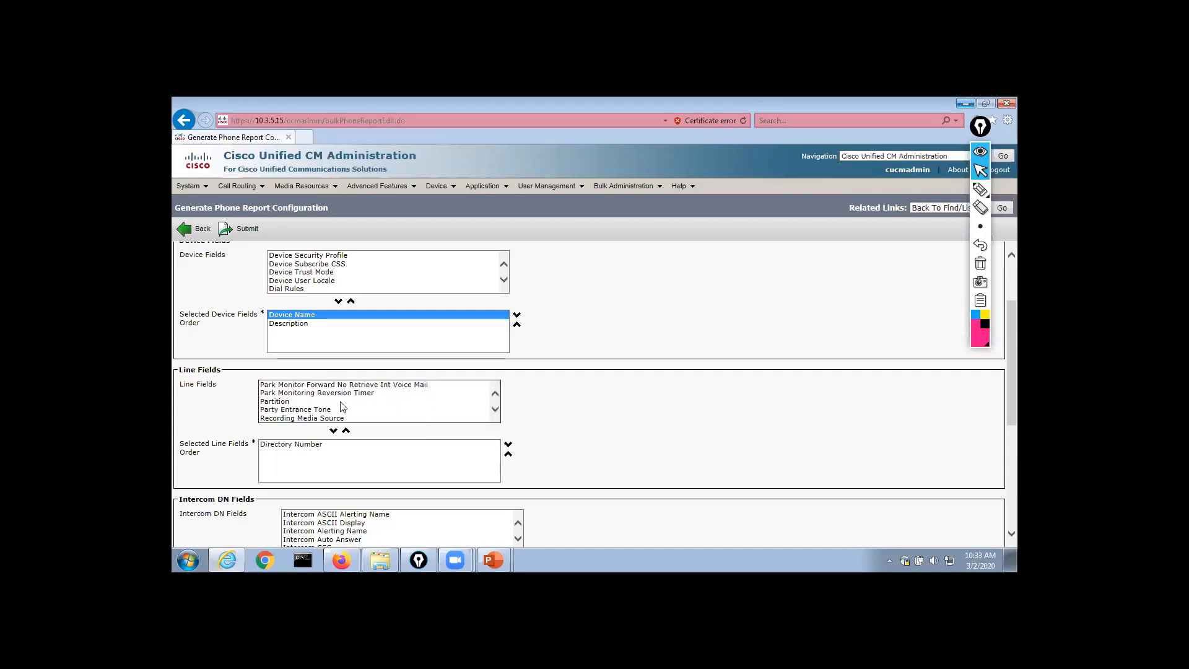
pyautogui.click(293, 400)
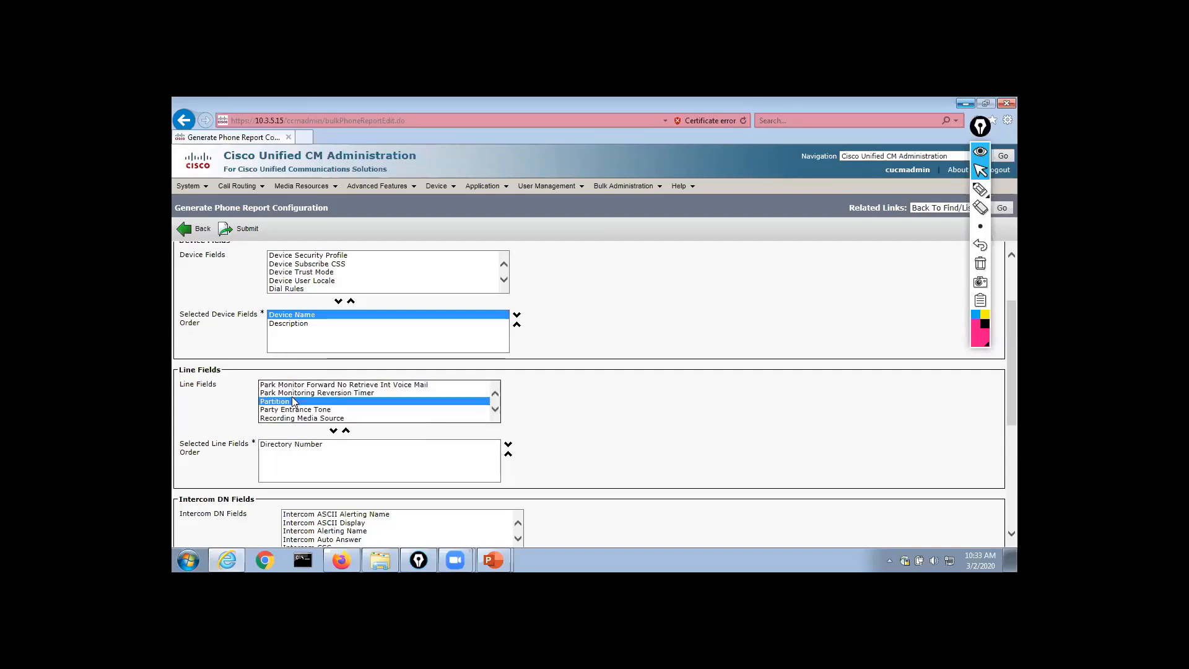
pyautogui.click(333, 430)
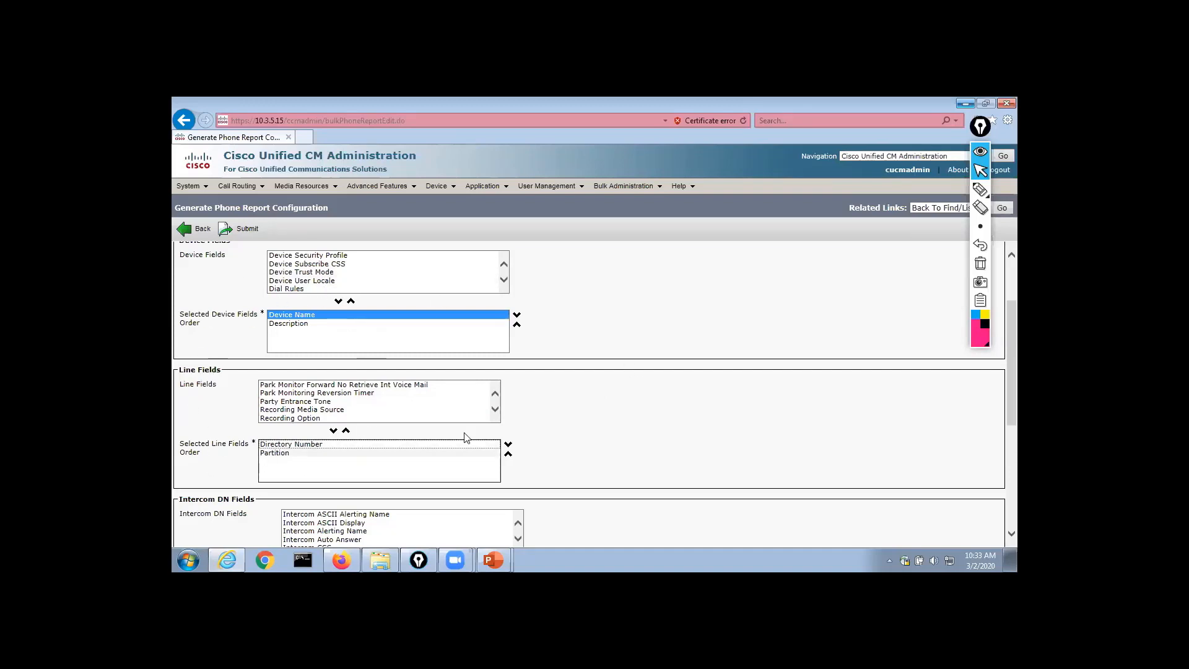
# Set the report job to run immediately with the description "Generate Phone Reports - Partition" and submit it
pyautogui.click(682, 371)
pyautogui.scroll(-3, 682, 370)
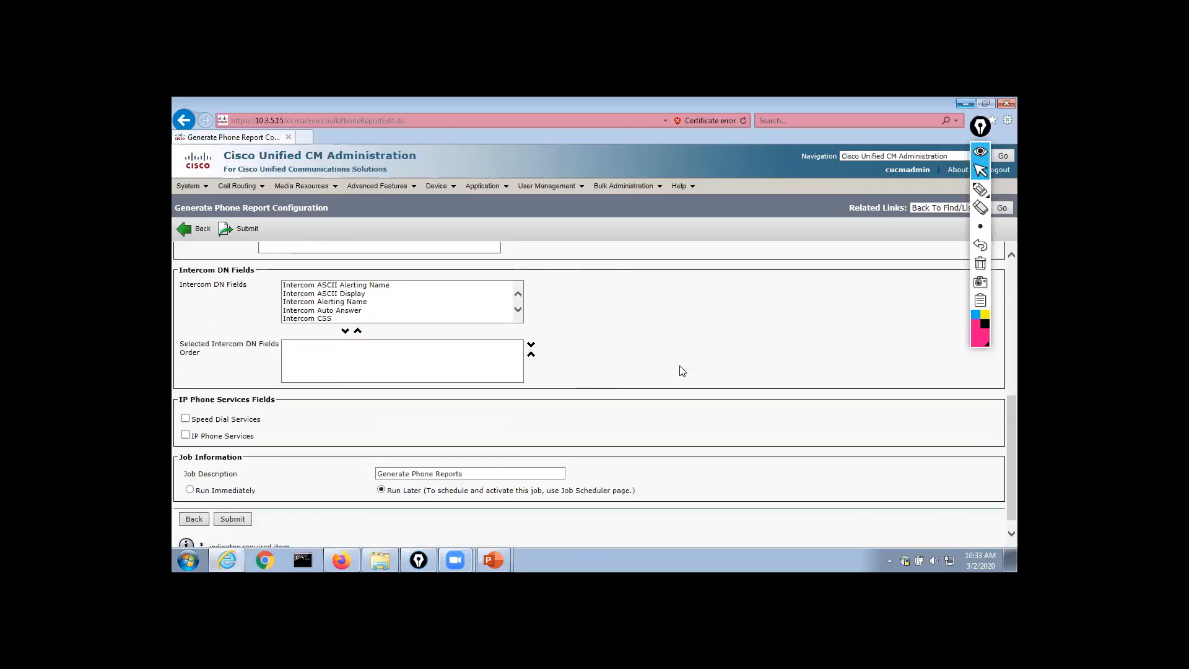
pyautogui.scroll(-1, 679, 369)
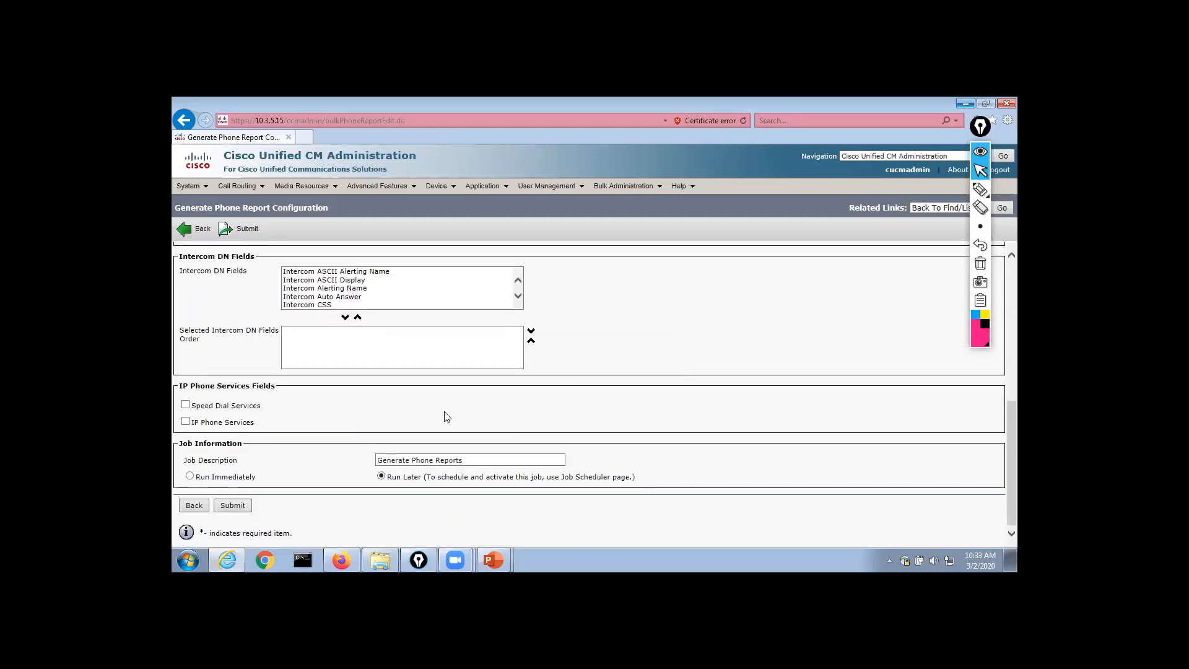
pyautogui.click(190, 477)
pyautogui.click(469, 462)
pyautogui.write('- Partition')
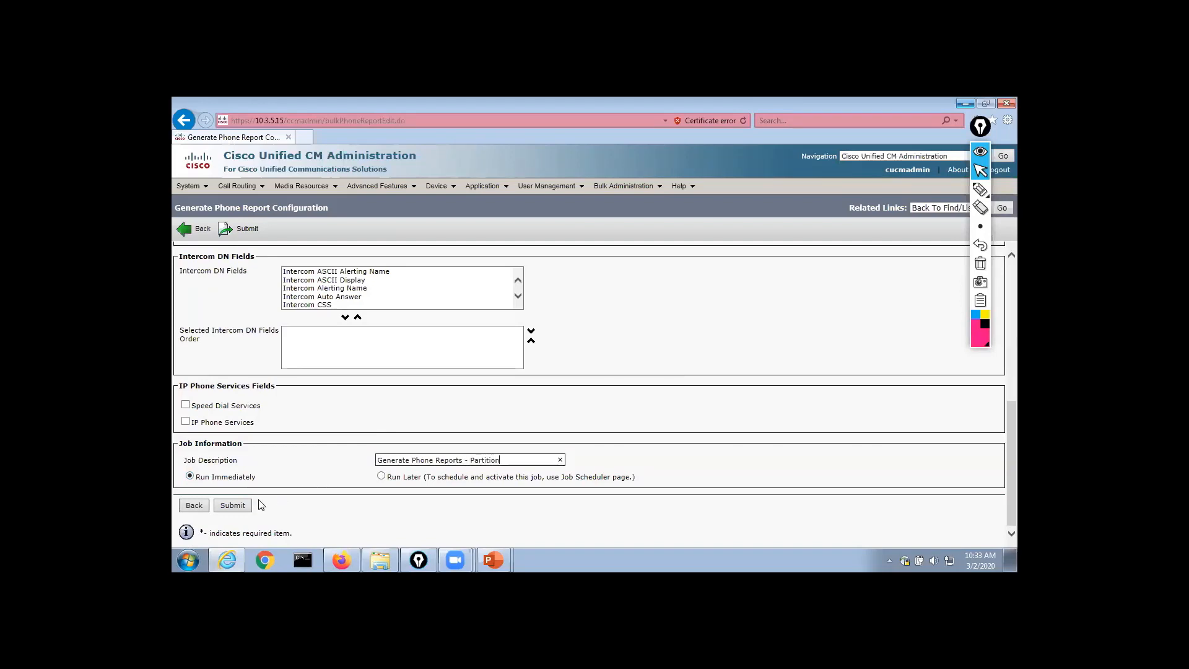
pyautogui.click(234, 506)
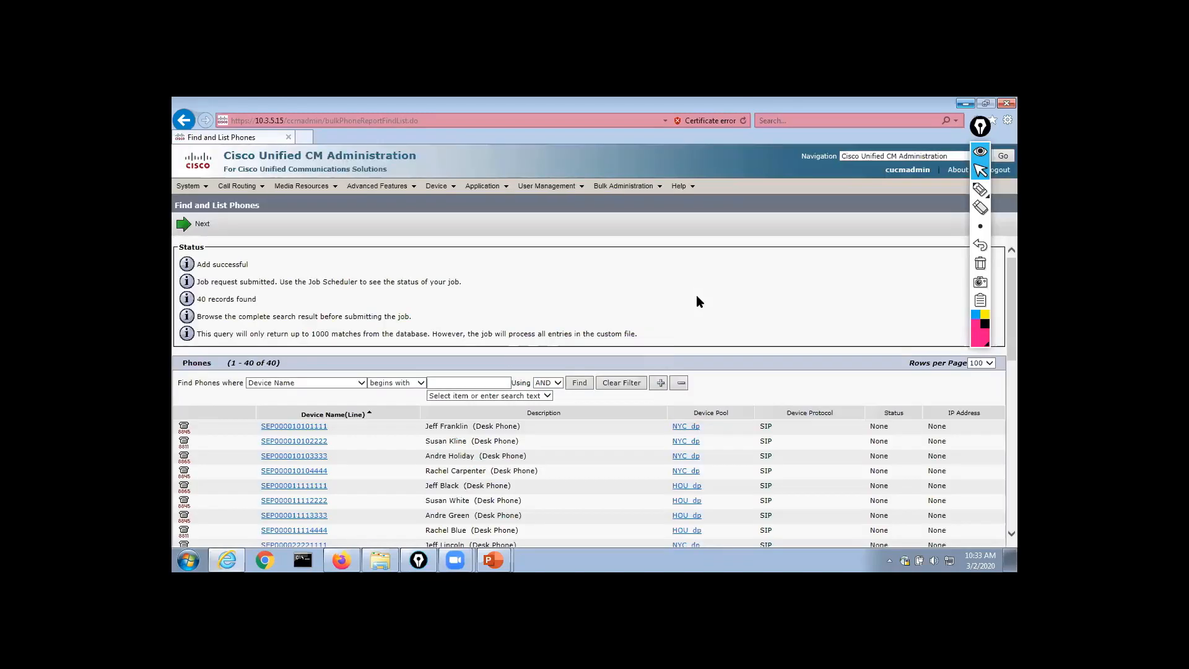
# Reopen the phone report configuration form and look over its fields and job information section
pyautogui.click(184, 225)
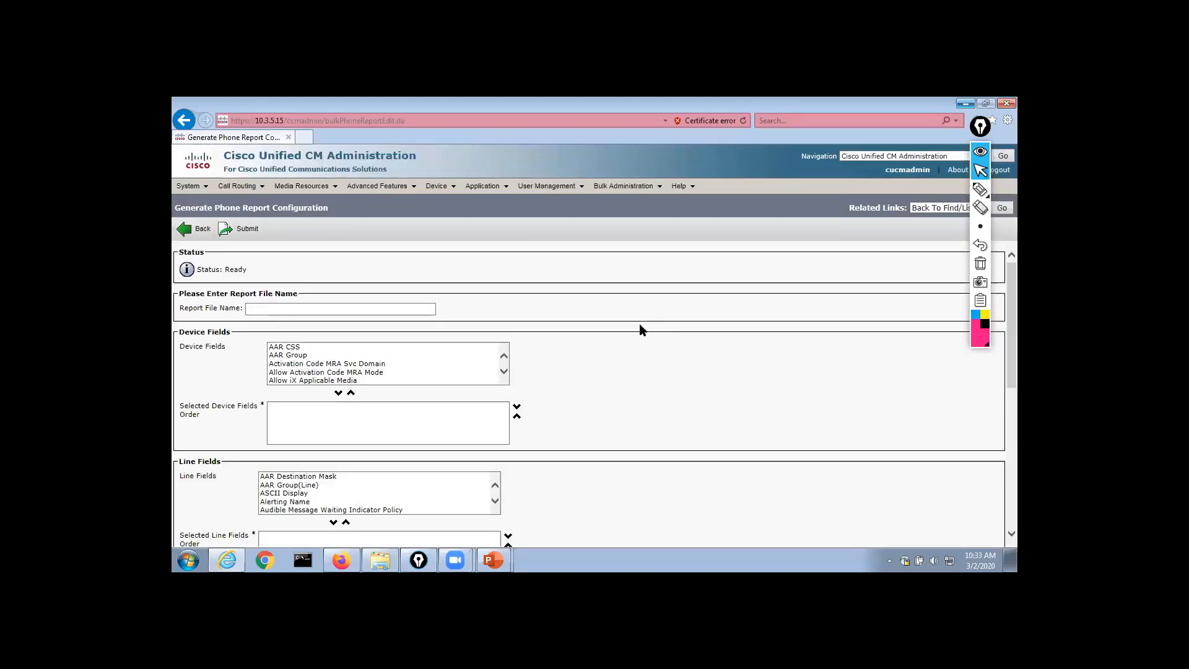
pyautogui.scroll(-5, 641, 328)
pyautogui.scroll(-2, 697, 346)
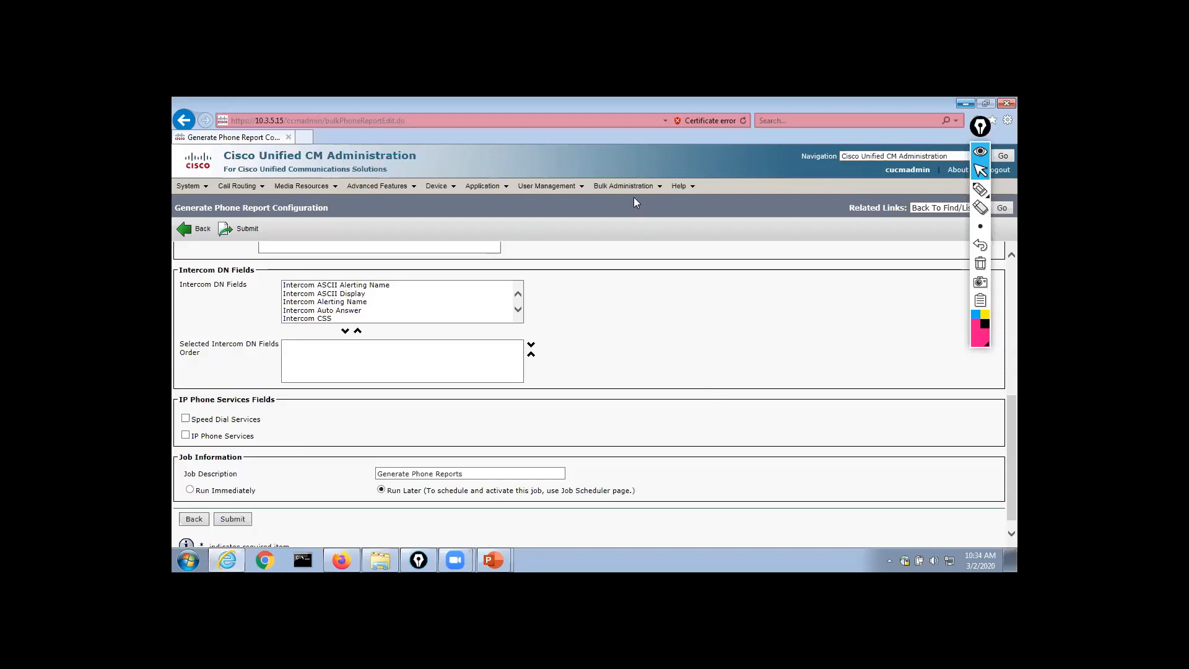
# Go to the bulk Job Scheduler and refresh the job list to check the status of the phone report job
pyautogui.moveTo(627, 188)
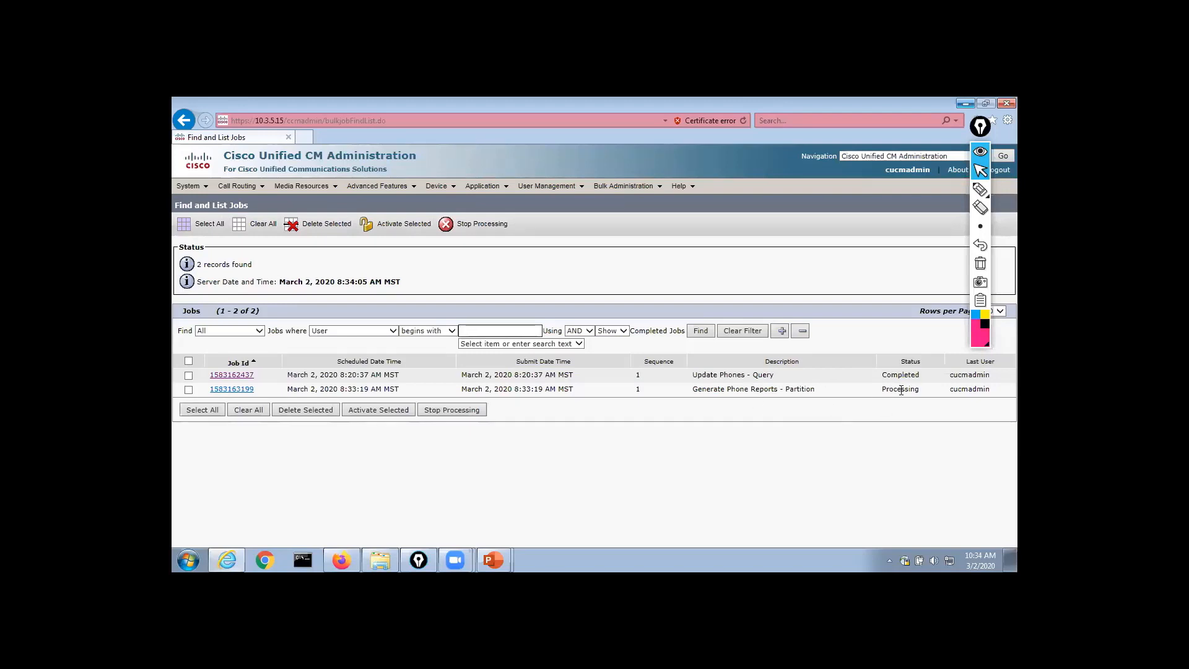
pyautogui.click(702, 333)
pyautogui.click(702, 334)
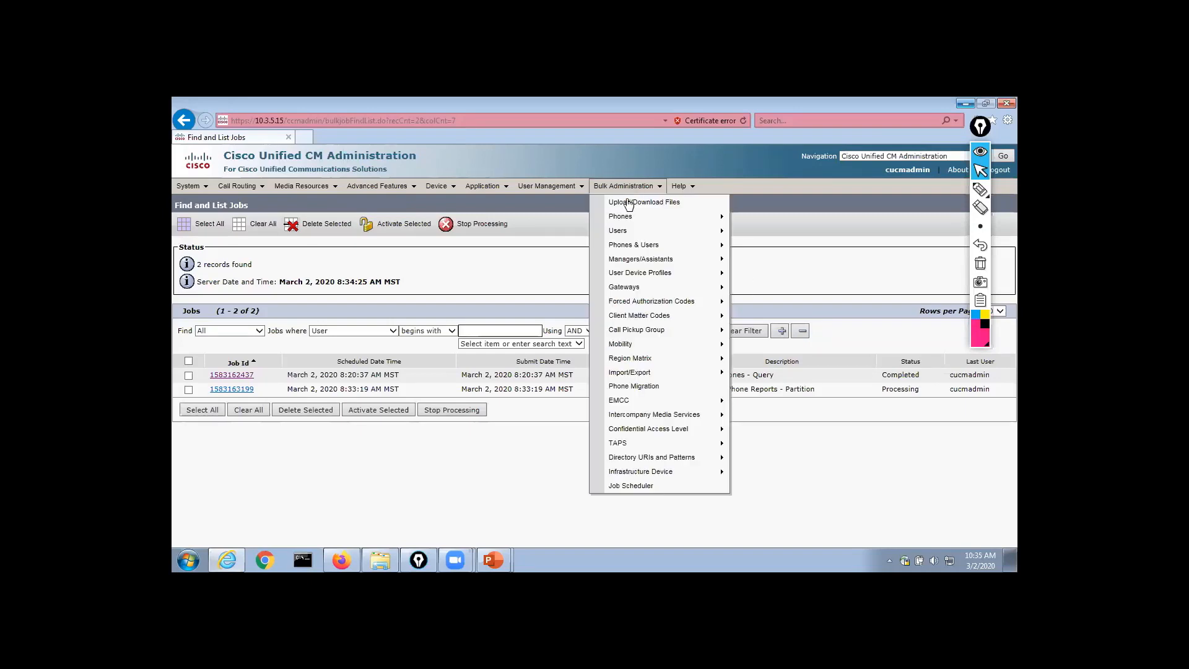
# Open the bulk Export Data page and include Phone from Device Data in the export
pyautogui.moveTo(648, 373)
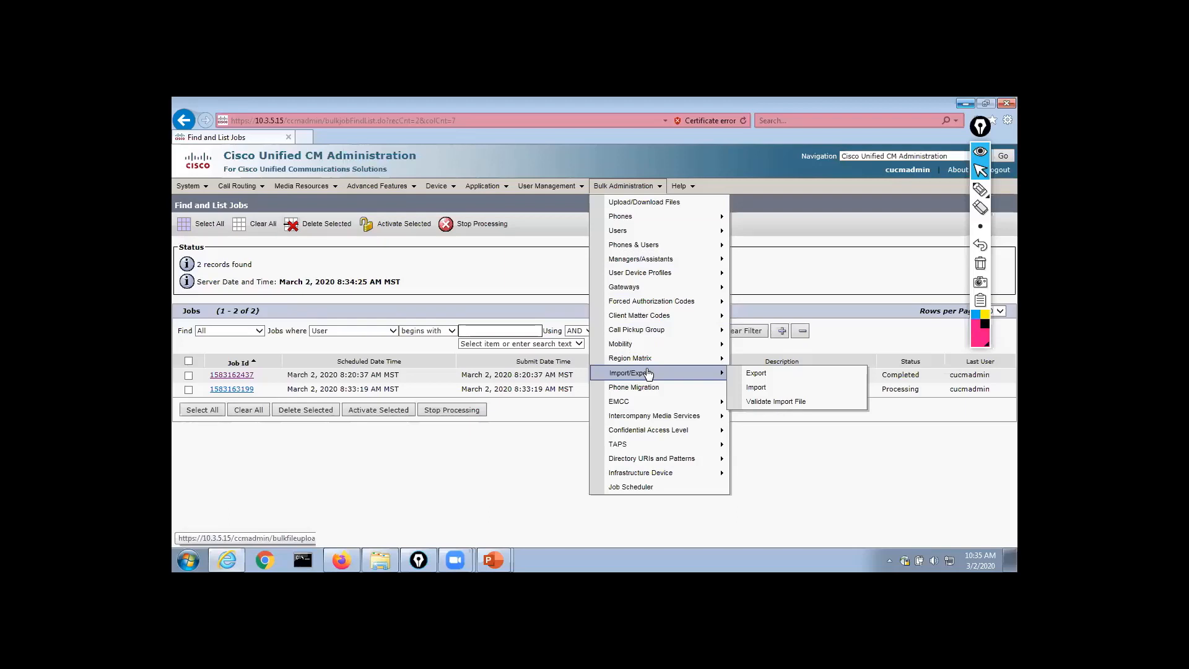
pyautogui.click(791, 375)
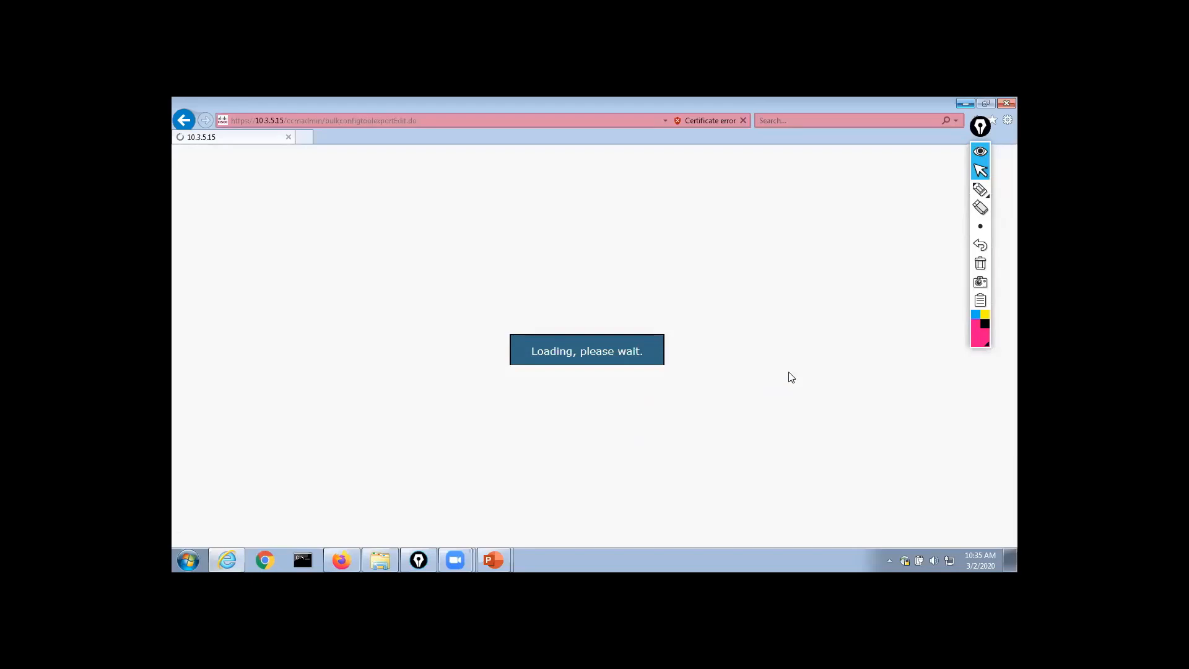
pyautogui.scroll(-1, 713, 371)
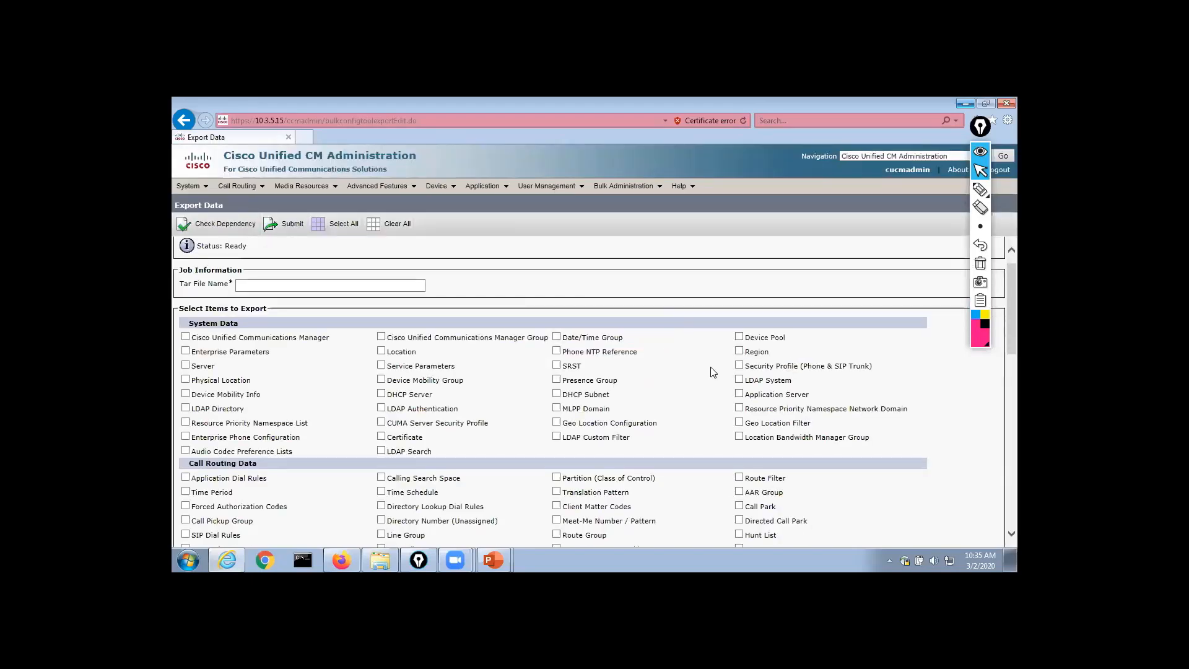
pyautogui.scroll(-15, 713, 371)
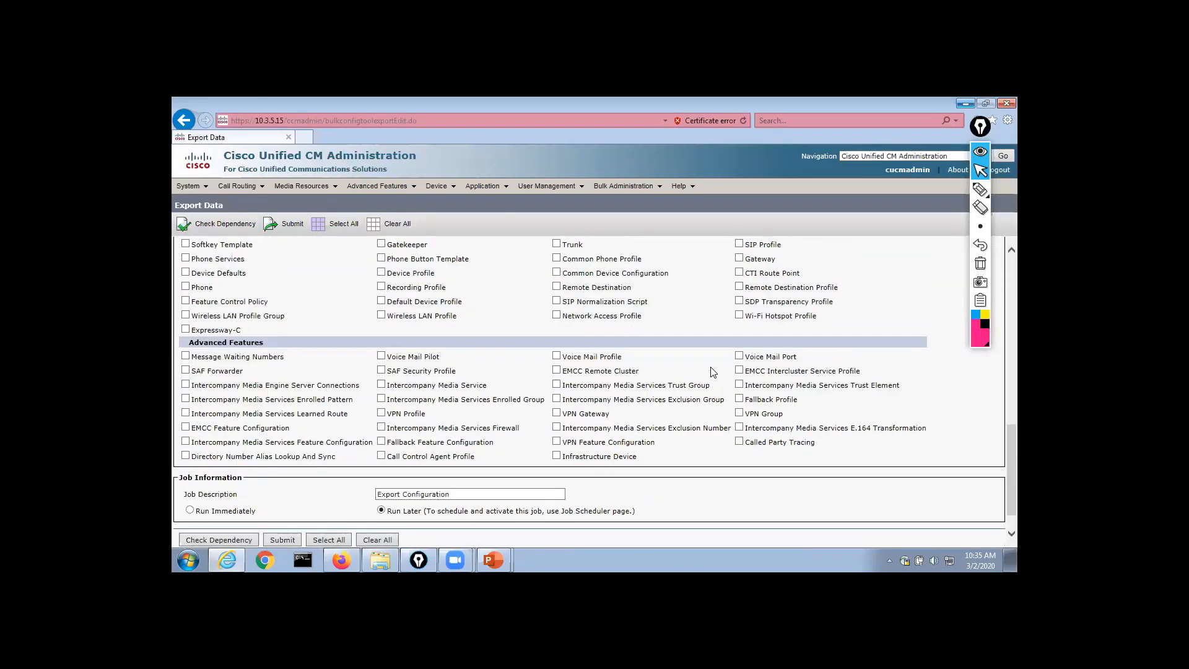
pyautogui.scroll(8, 713, 372)
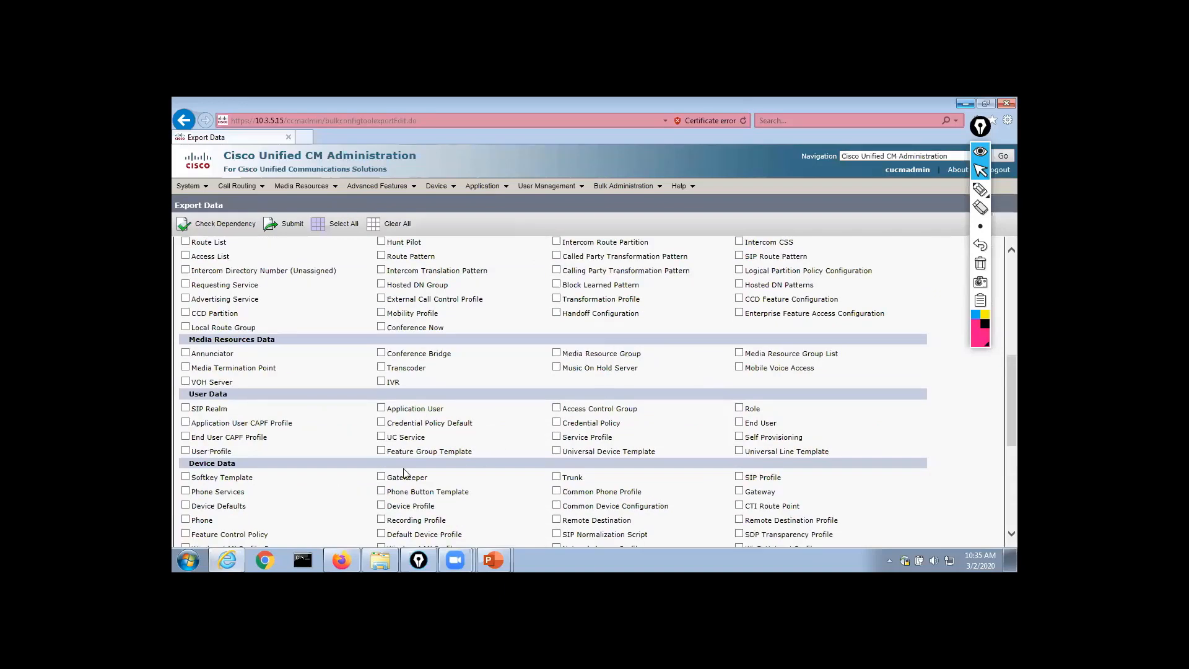
pyautogui.click(186, 520)
# Name the export's tar file All_Phones in the job information
pyautogui.scroll(10, 328, 517)
pyautogui.click(303, 303)
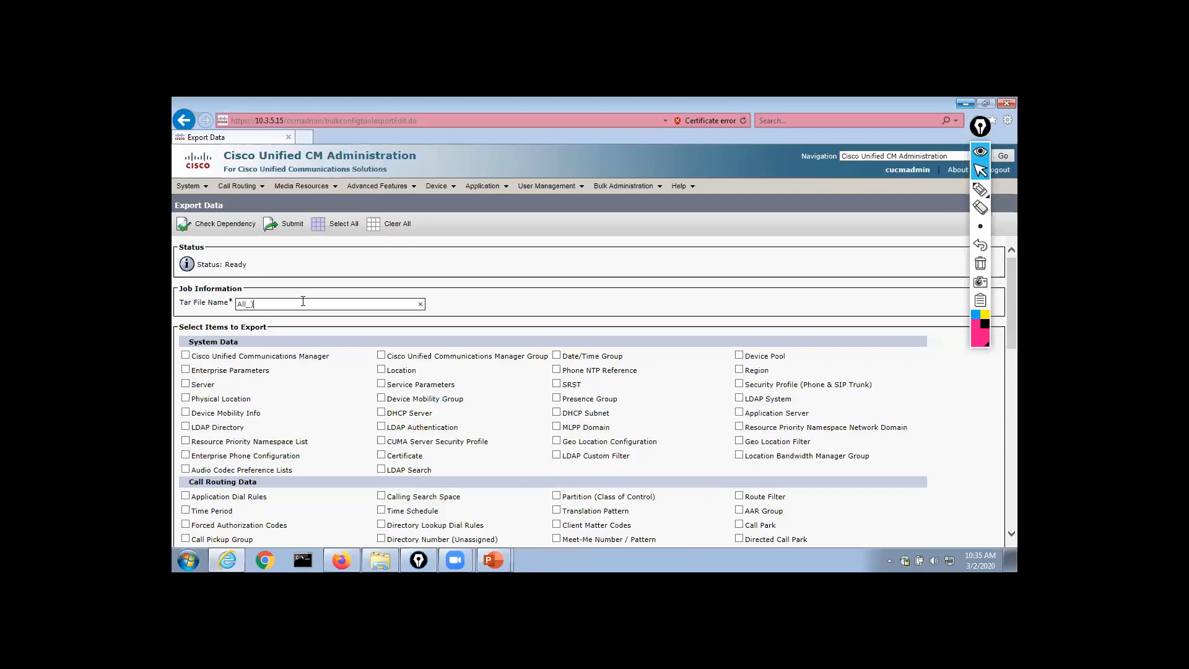
pyautogui.press('BackSpace')
pyautogui.write('Phones')
pyautogui.click(475, 300)
# Set the phone data export job to run immediately and submit it
pyautogui.scroll(-15, 474, 294)
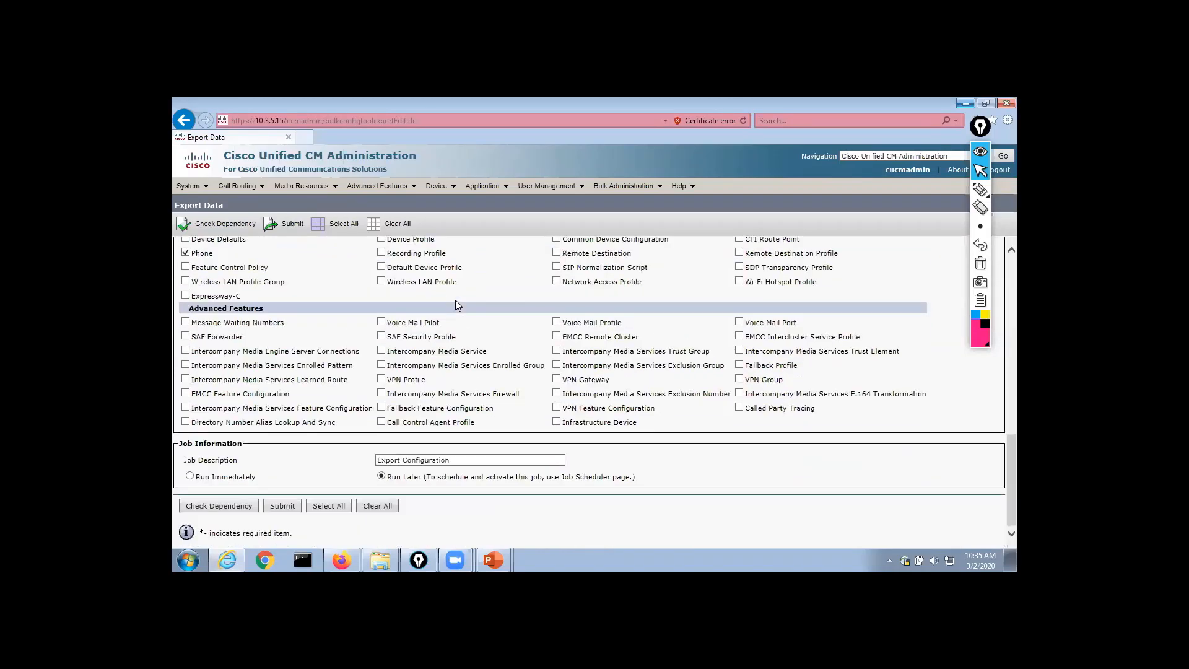
pyautogui.click(189, 475)
pyautogui.click(276, 509)
pyautogui.click(672, 385)
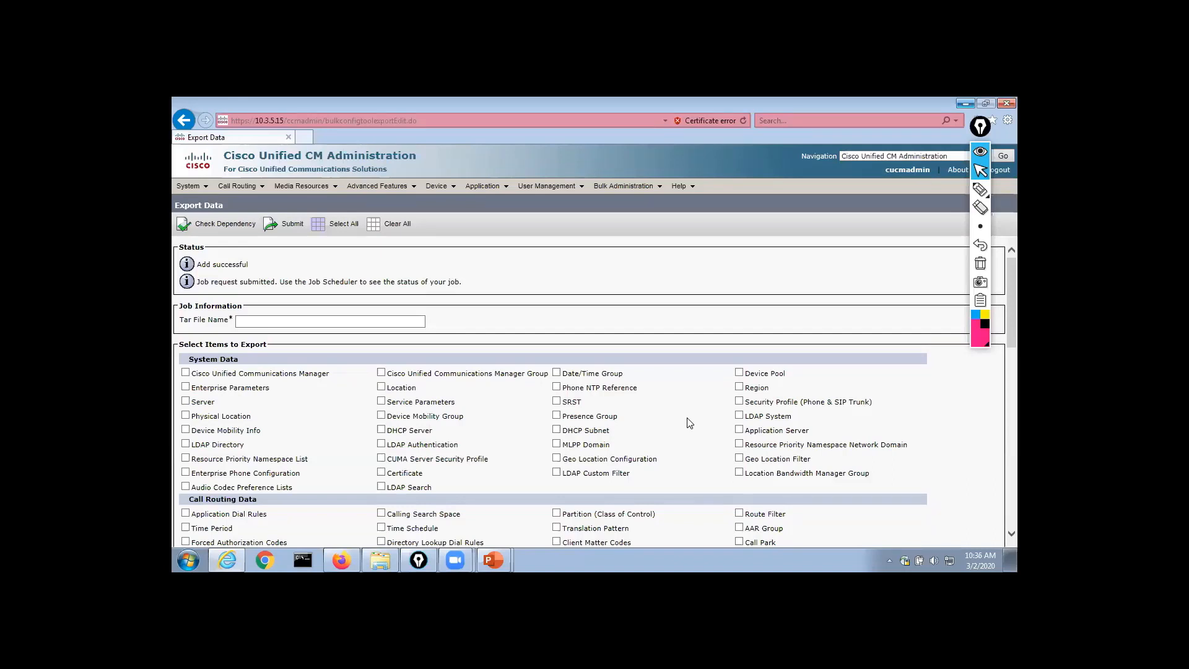
# Check the status of the Export Configuration job in the bulk Job Scheduler, refreshing the job list
pyautogui.click(967, 103)
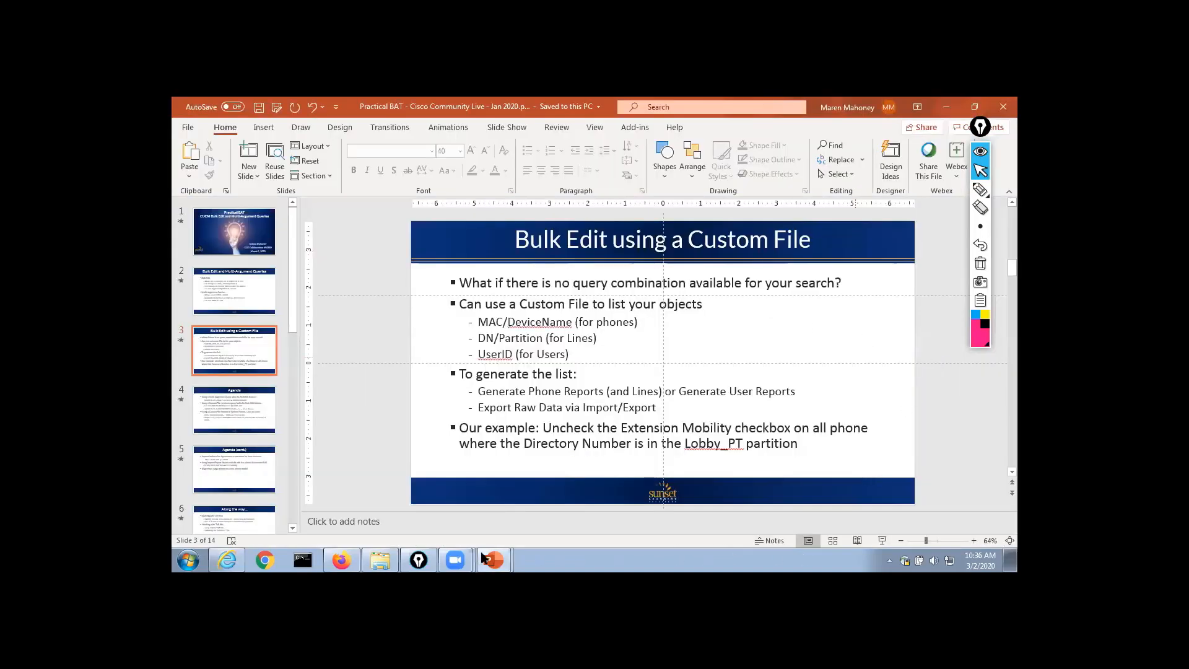
pyautogui.click(227, 560)
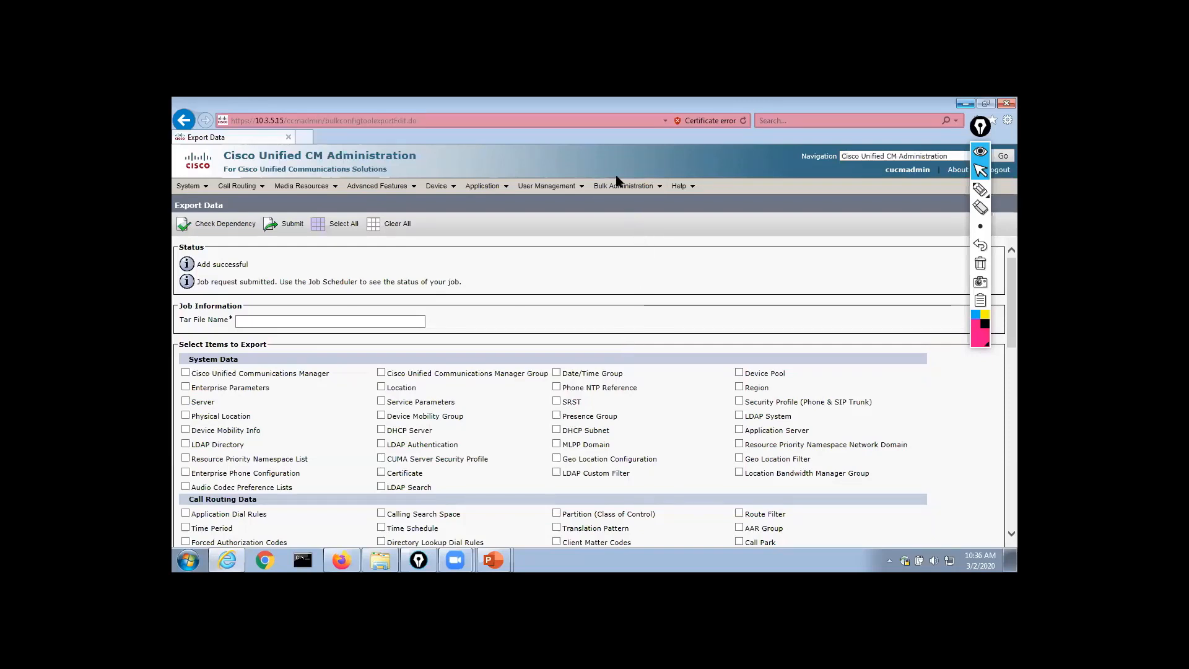
pyautogui.click(656, 186)
pyautogui.click(659, 487)
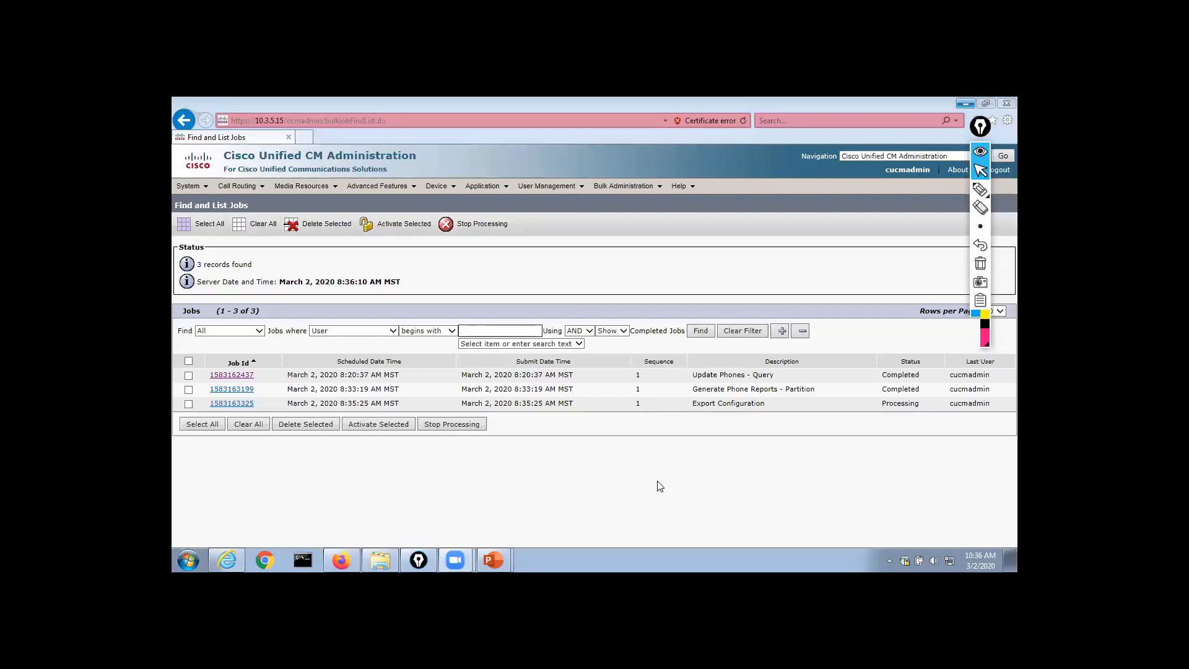
pyautogui.click(658, 482)
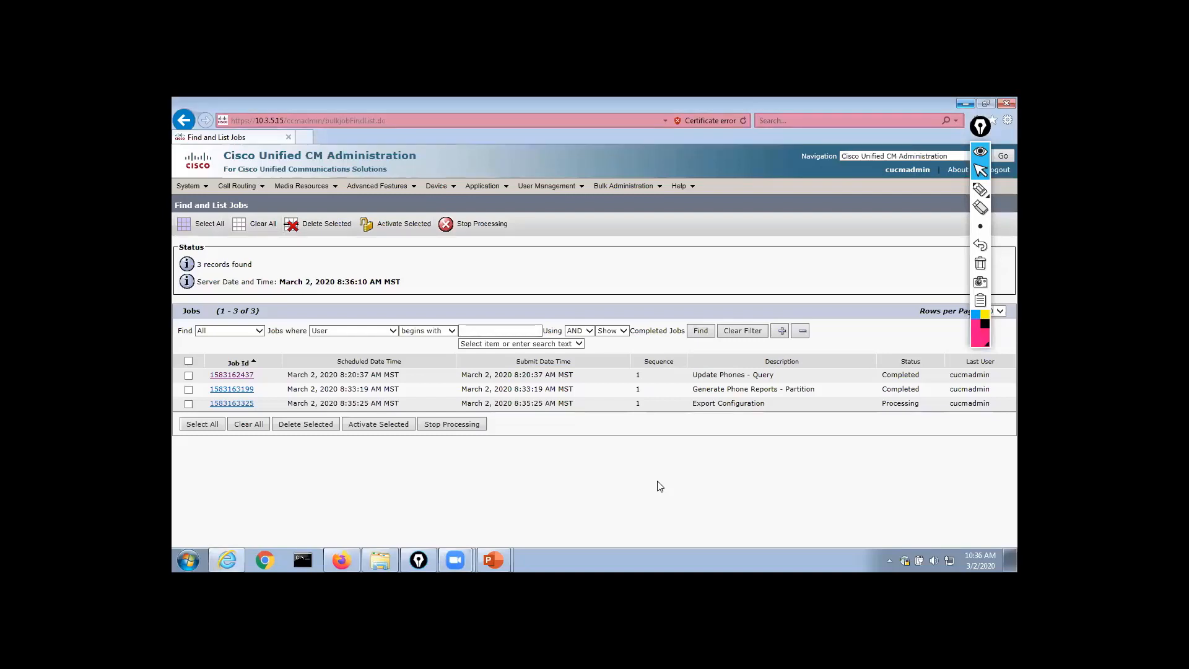
pyautogui.click(701, 332)
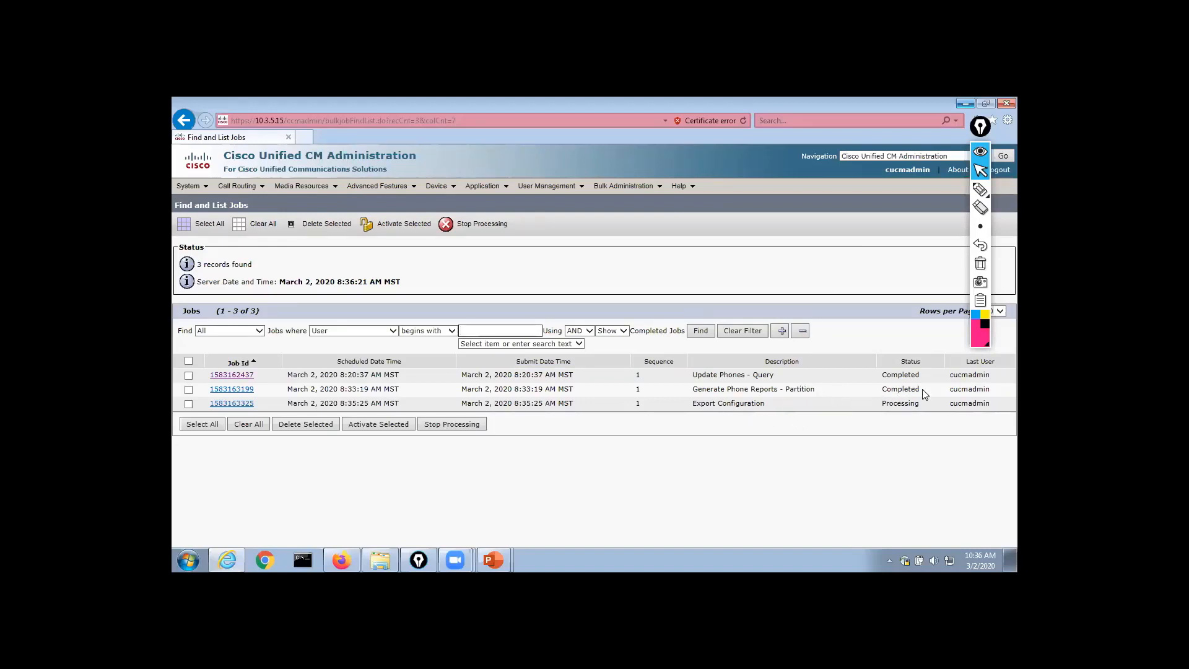
# View the details of the Generate Phone Reports - Partition job and try to open its Lobby_Phones report file
pyautogui.moveTo(921, 394); pyautogui.dragTo(875, 397)
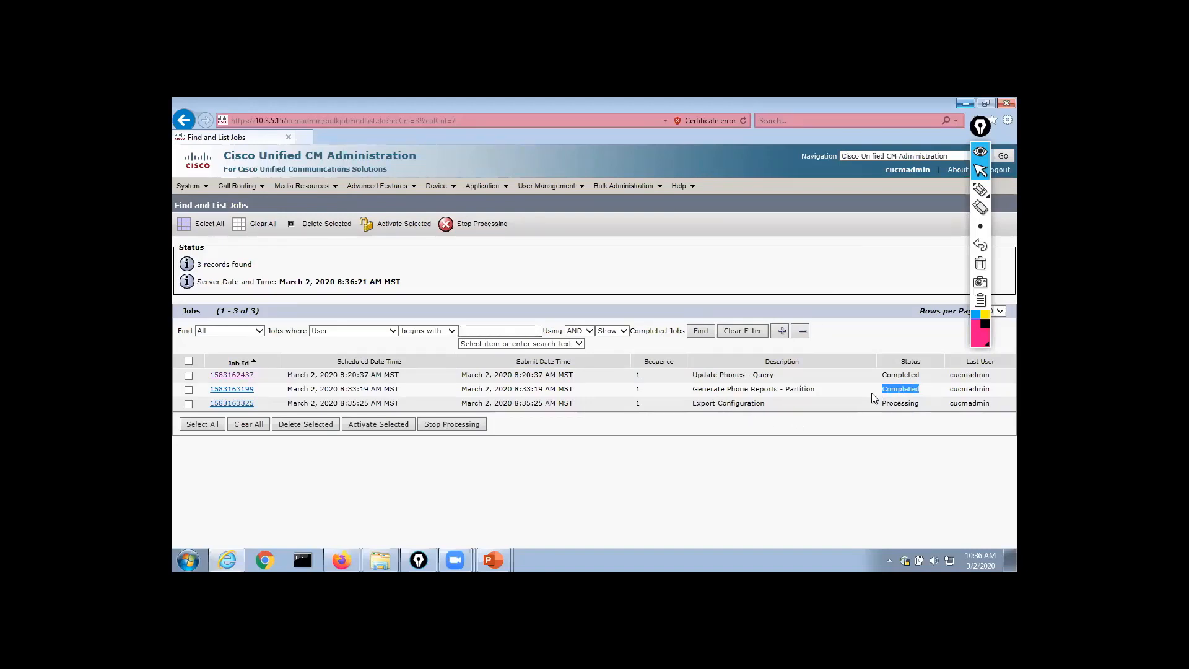
pyautogui.click(221, 390)
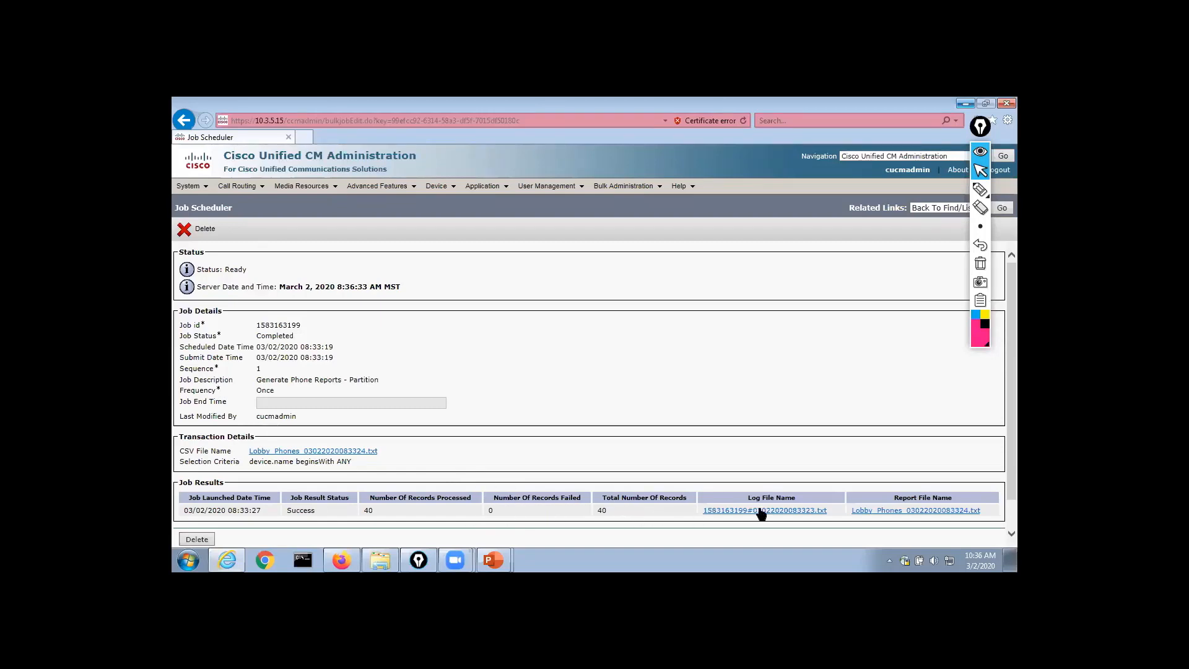
pyautogui.click(928, 513)
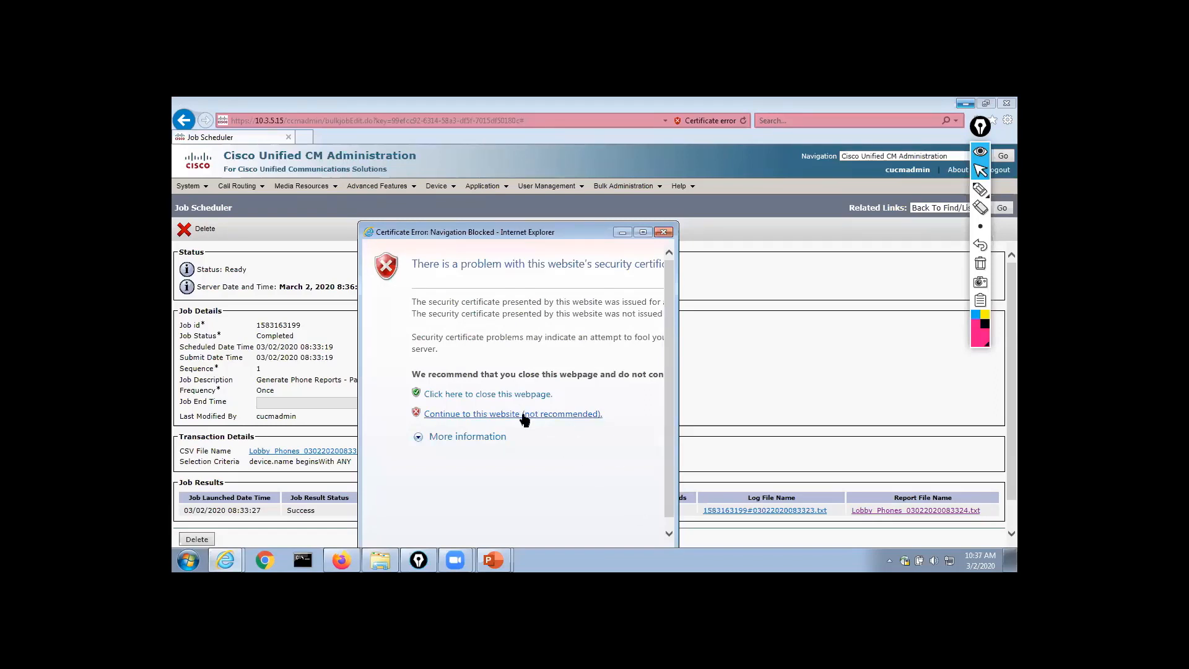
pyautogui.click(664, 232)
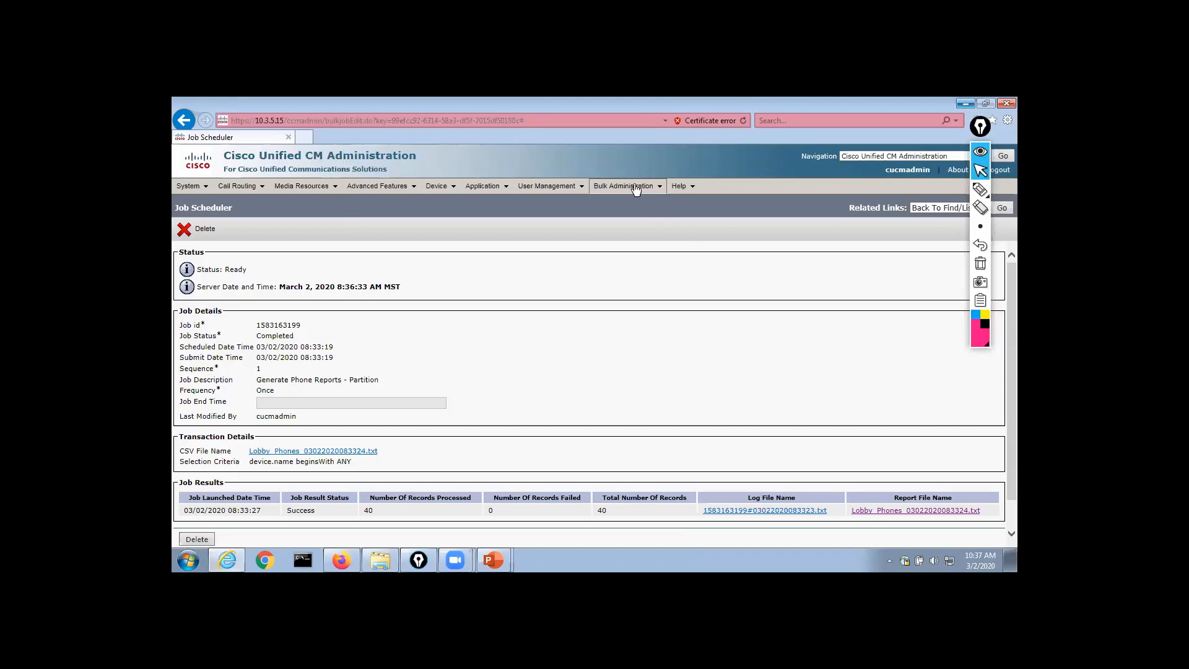
# Download Lobby_Phones_03022020083324.txt from the bulk Upload/Download Files page and save it to the Desktop
pyautogui.moveTo(638, 187)
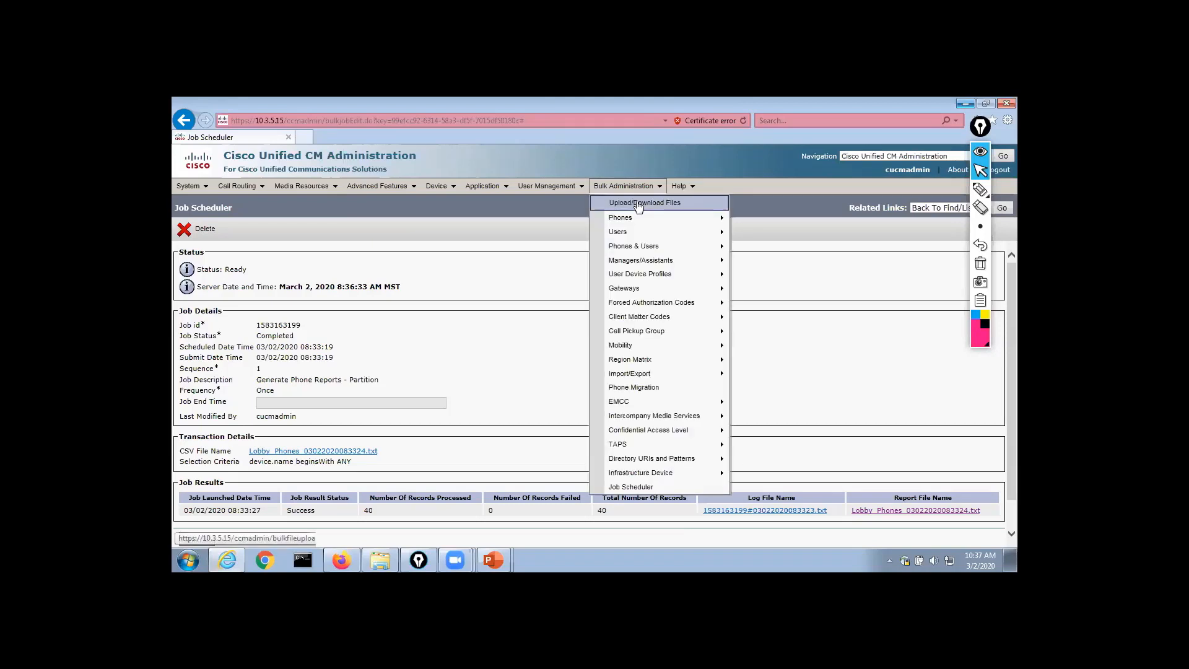
pyautogui.click(638, 205)
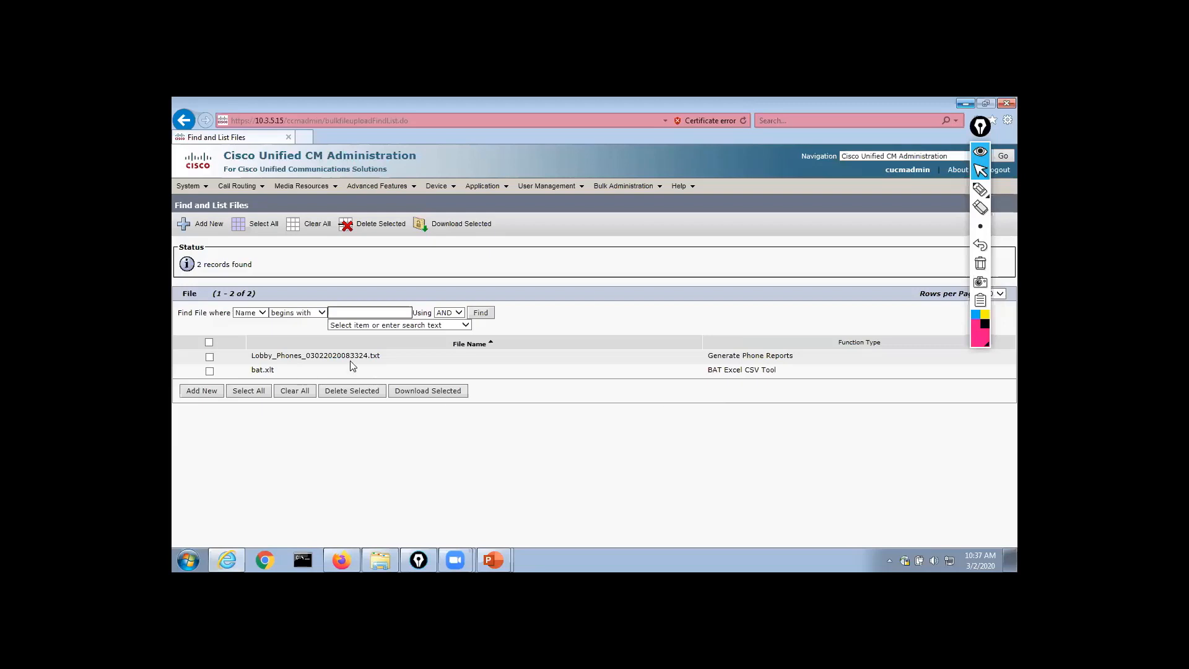
pyautogui.click(210, 357)
pyautogui.click(446, 393)
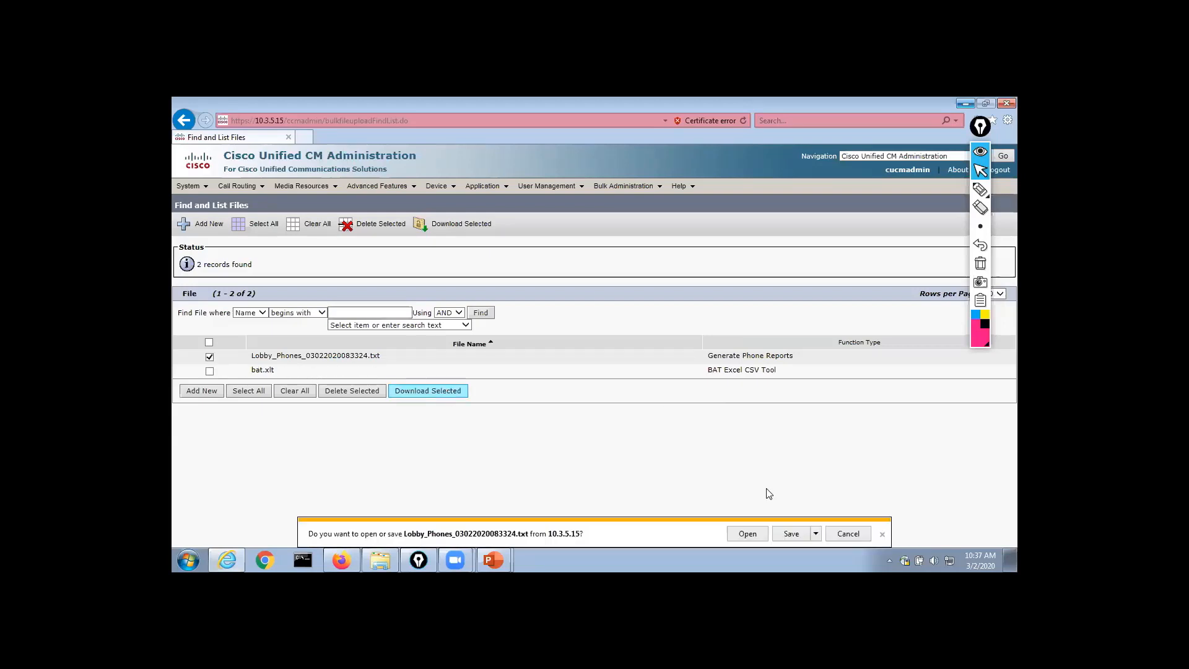
pyautogui.click(817, 533)
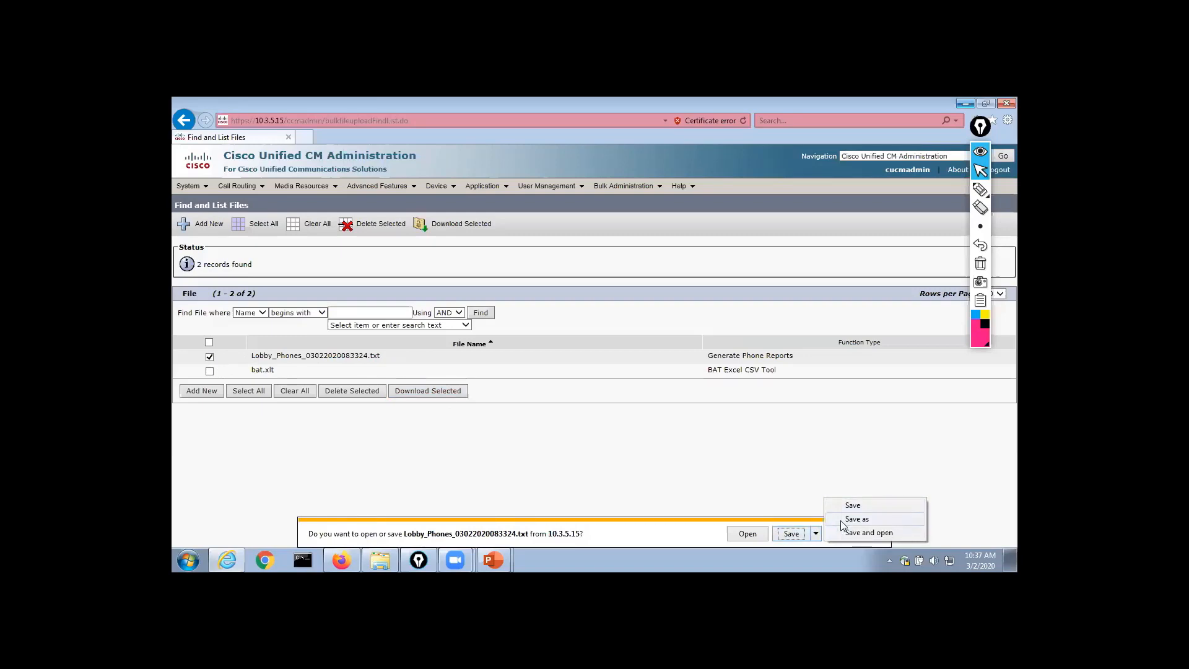
pyautogui.click(844, 519)
pyautogui.click(421, 252)
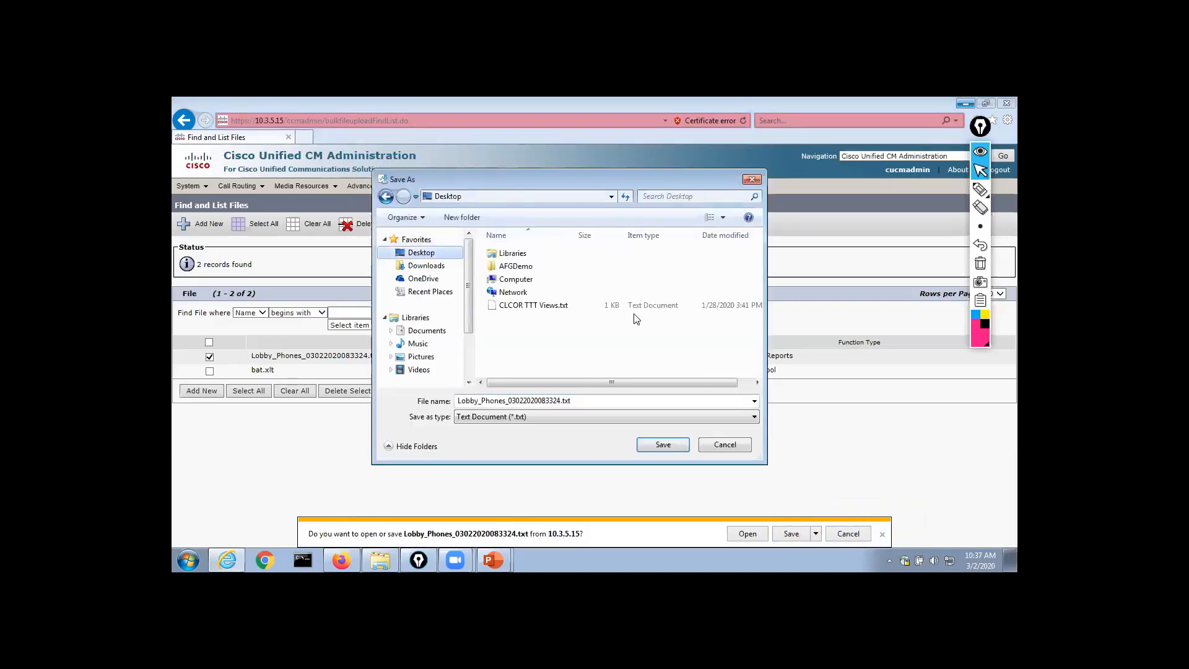
pyautogui.click(663, 444)
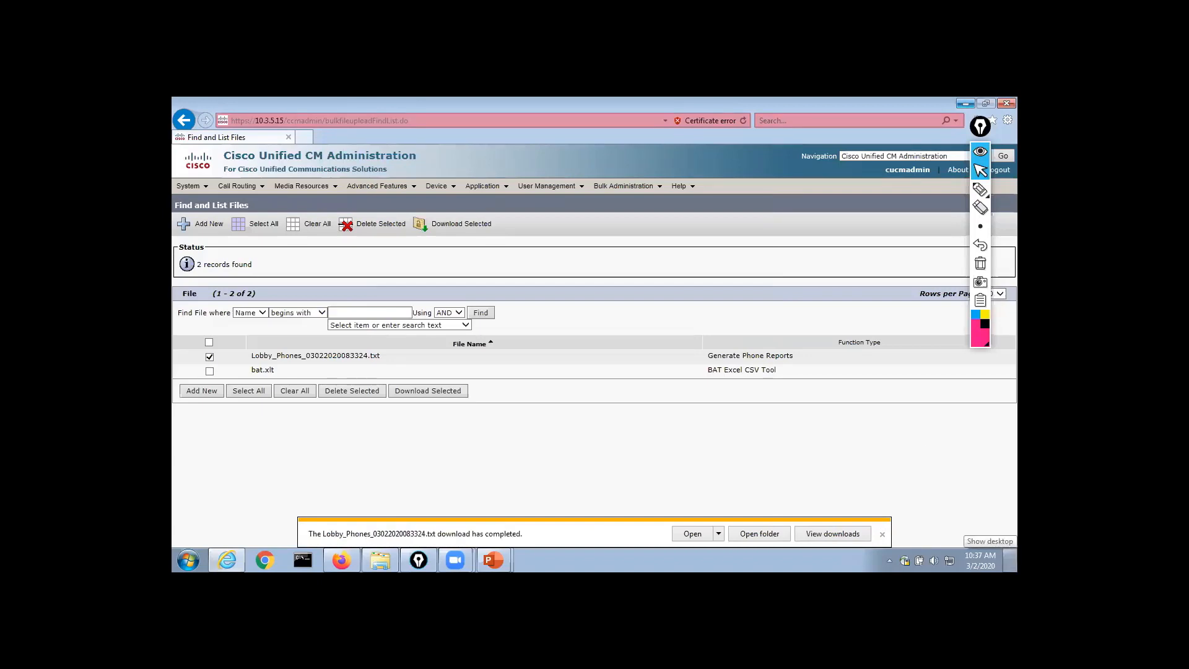
# Open the downloaded Lobby_Phones report from the desktop in Notepad, look over its layout, and close it
pyautogui.click(1010, 559)
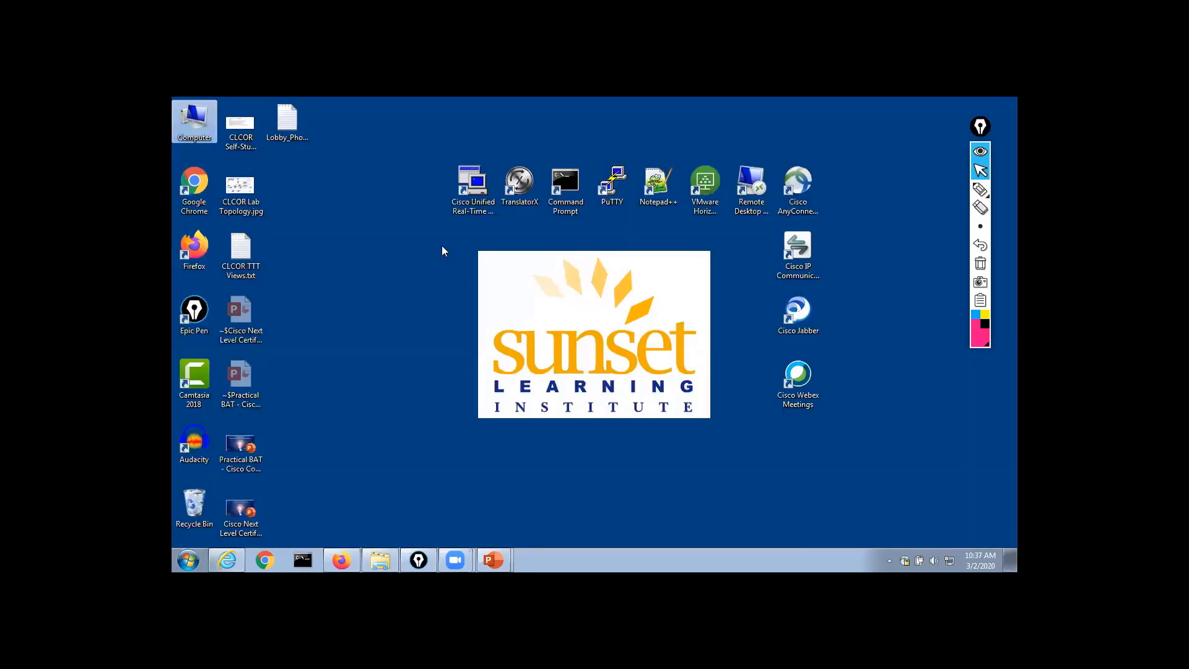
pyautogui.click(288, 111)
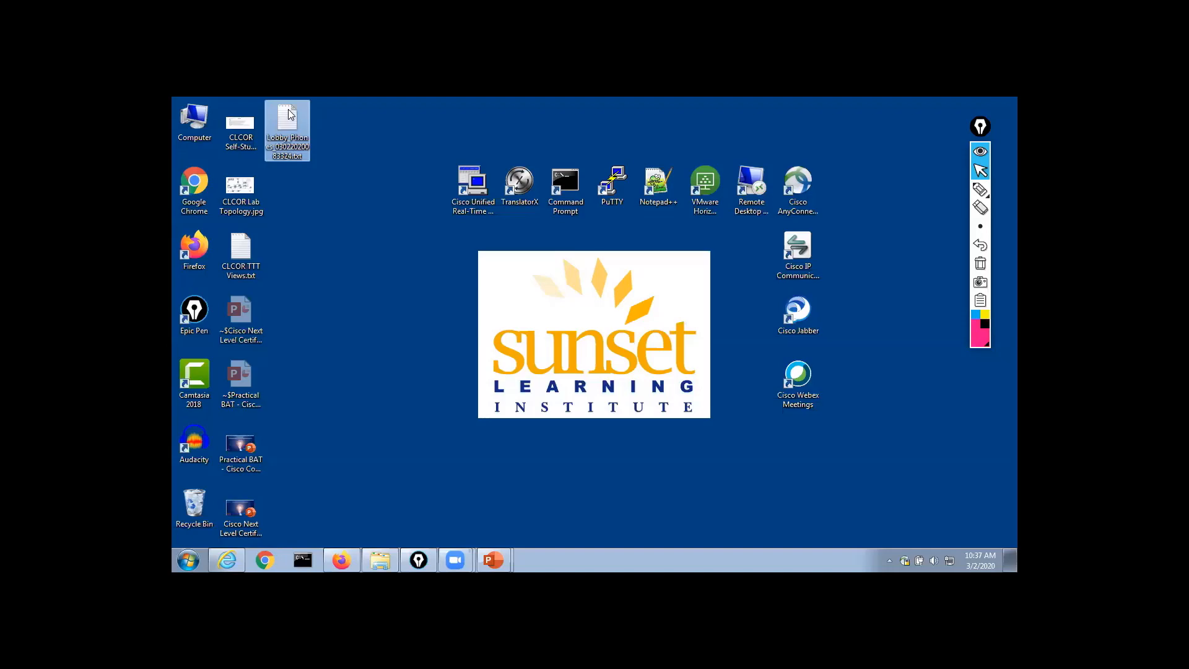
pyautogui.doubleClick(288, 117)
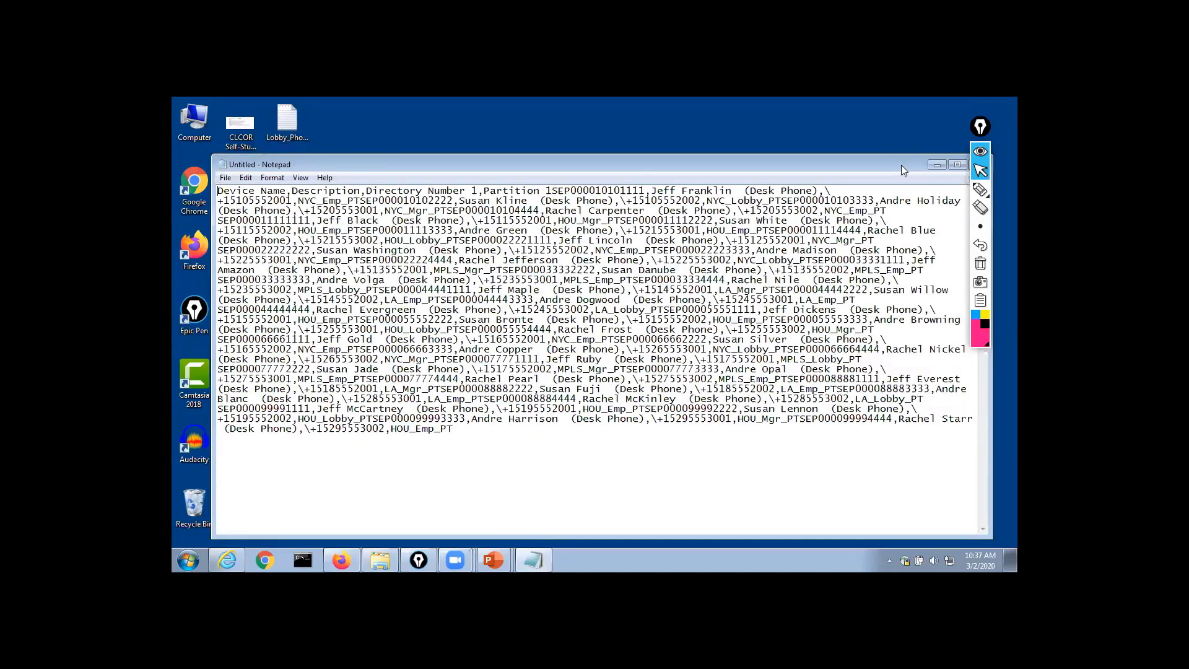
pyautogui.moveTo(898, 165); pyautogui.dragTo(874, 149)
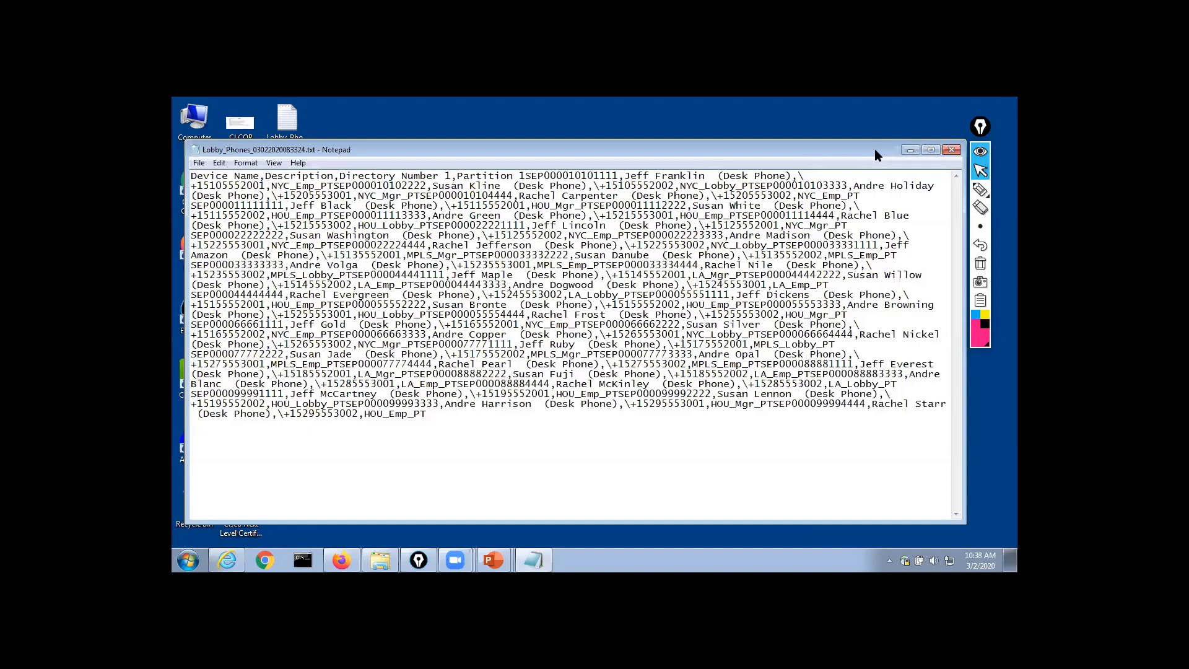
pyautogui.click(952, 150)
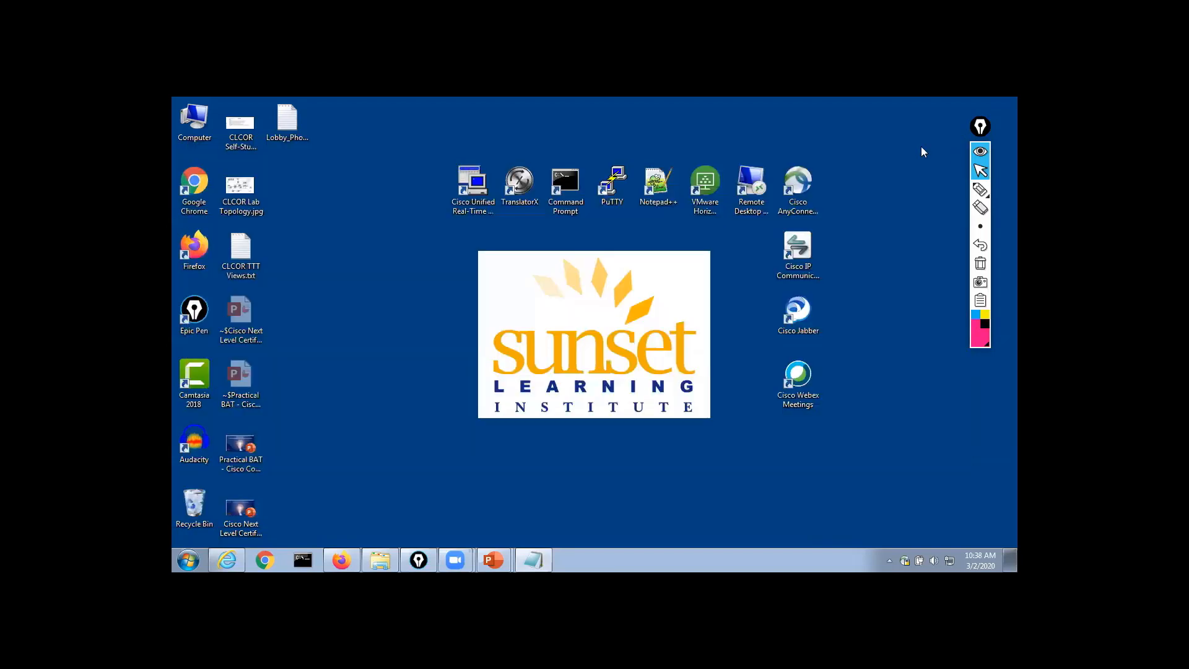
# Open the Lobby_Phones report in Notepad++, declining the update, review its device and partition rows, and close it
pyautogui.click(282, 133)
pyautogui.rightClick(282, 133)
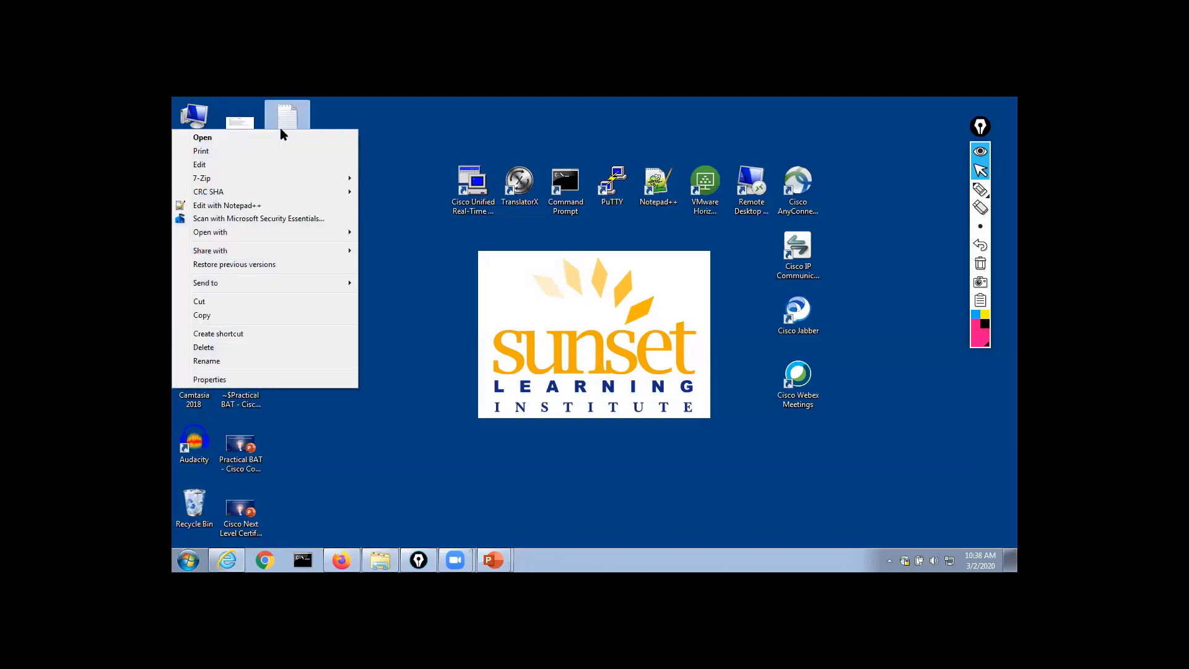
pyautogui.click(274, 206)
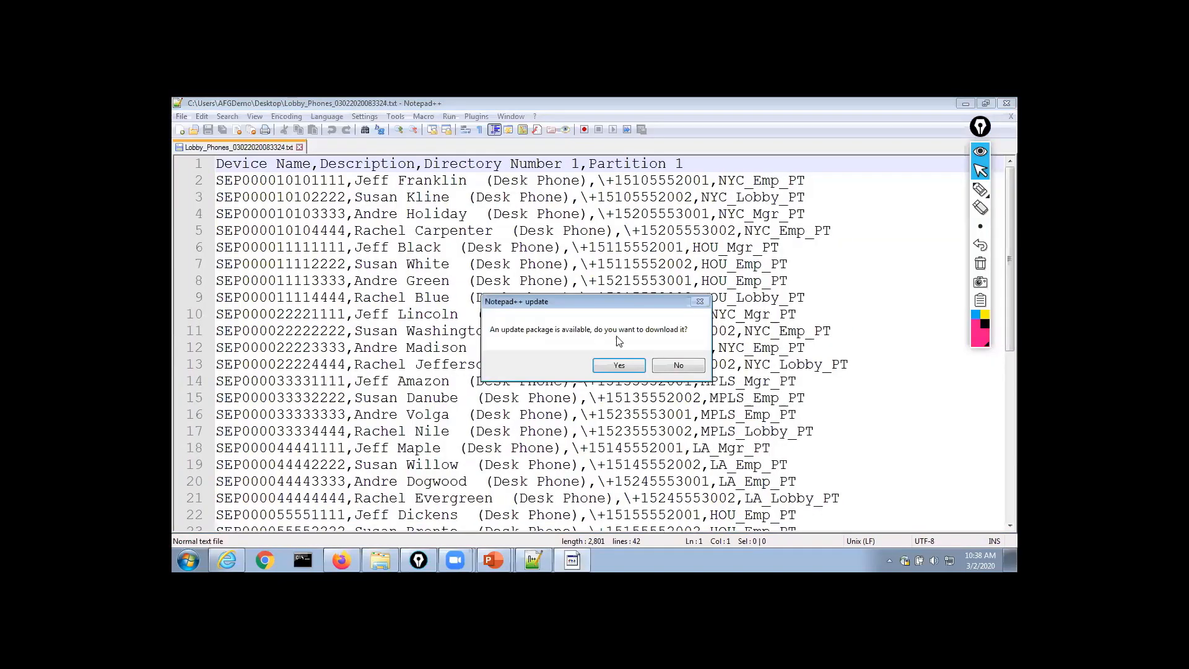
pyautogui.click(679, 366)
pyautogui.scroll(-7, 503, 258)
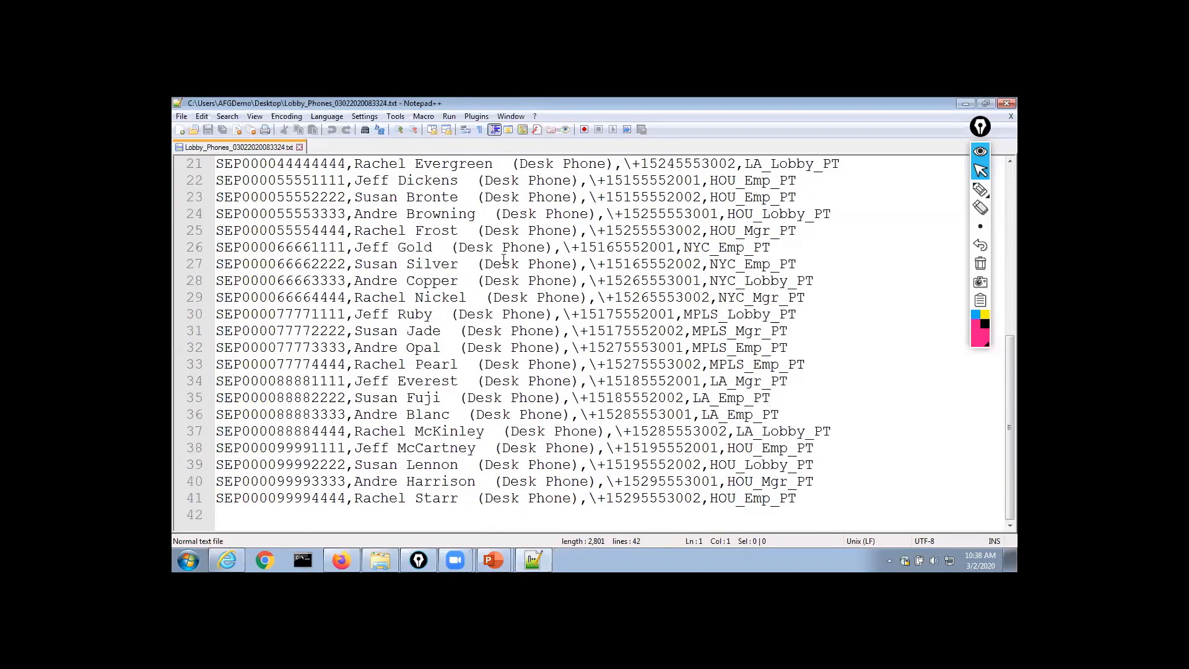
pyautogui.scroll(7, 504, 259)
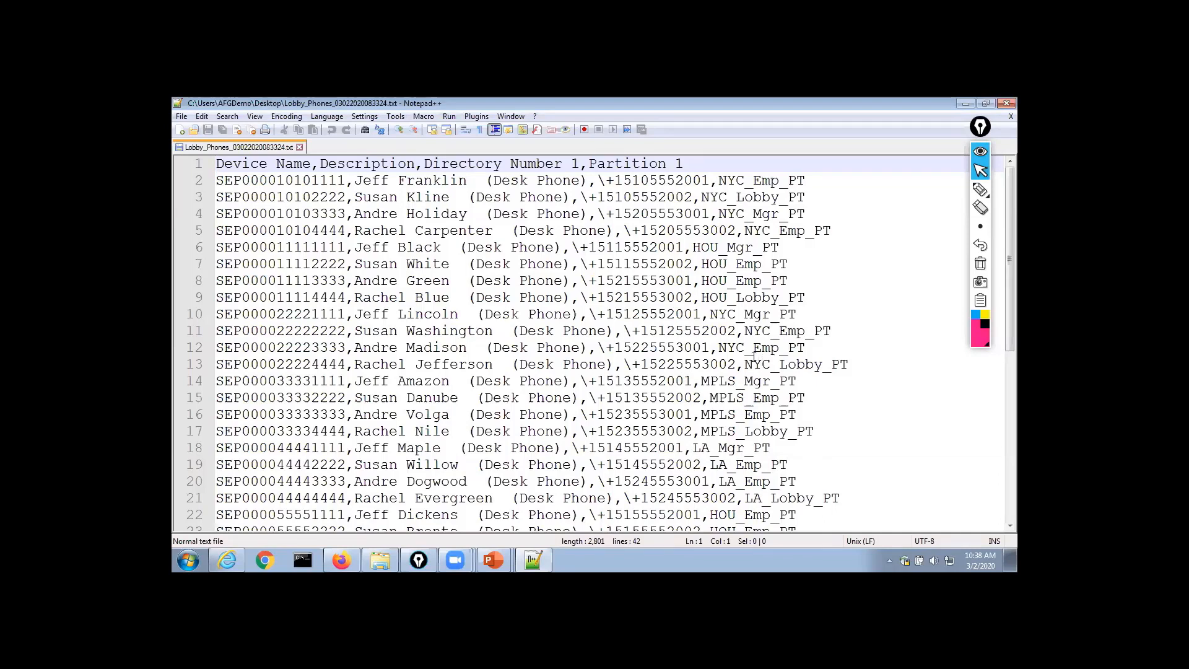
pyautogui.click(301, 147)
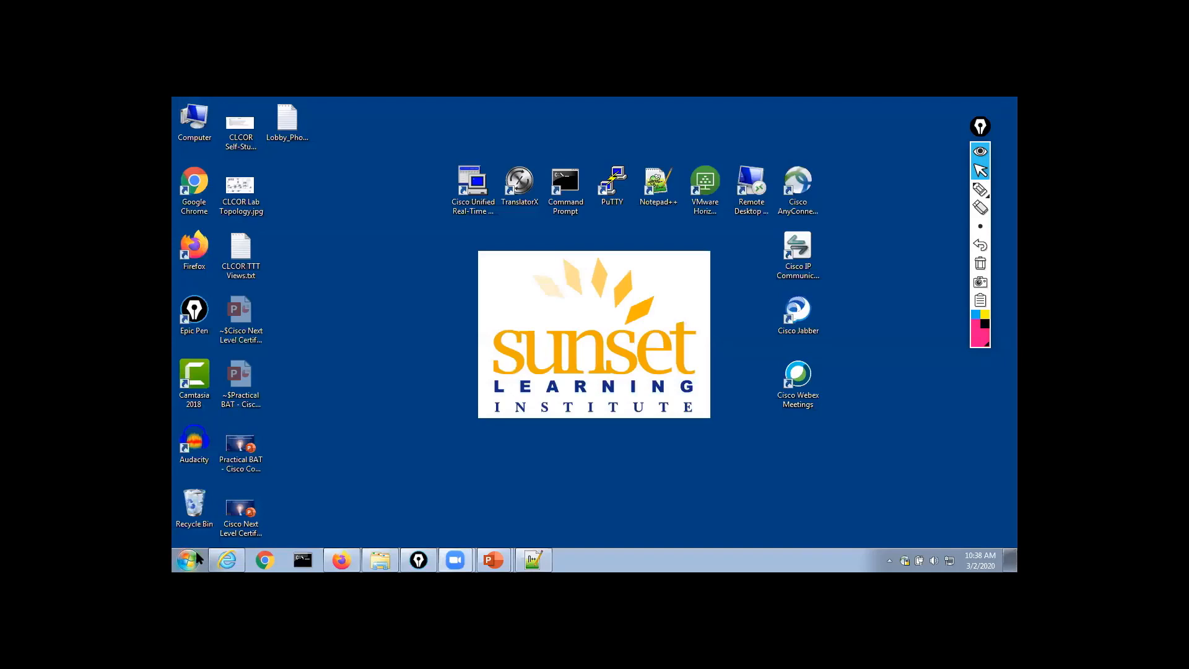
# Launch Excel and open the Lobby_Phones_03022020083324.txt report from the Desktop, with all file types listed
pyautogui.click(196, 553)
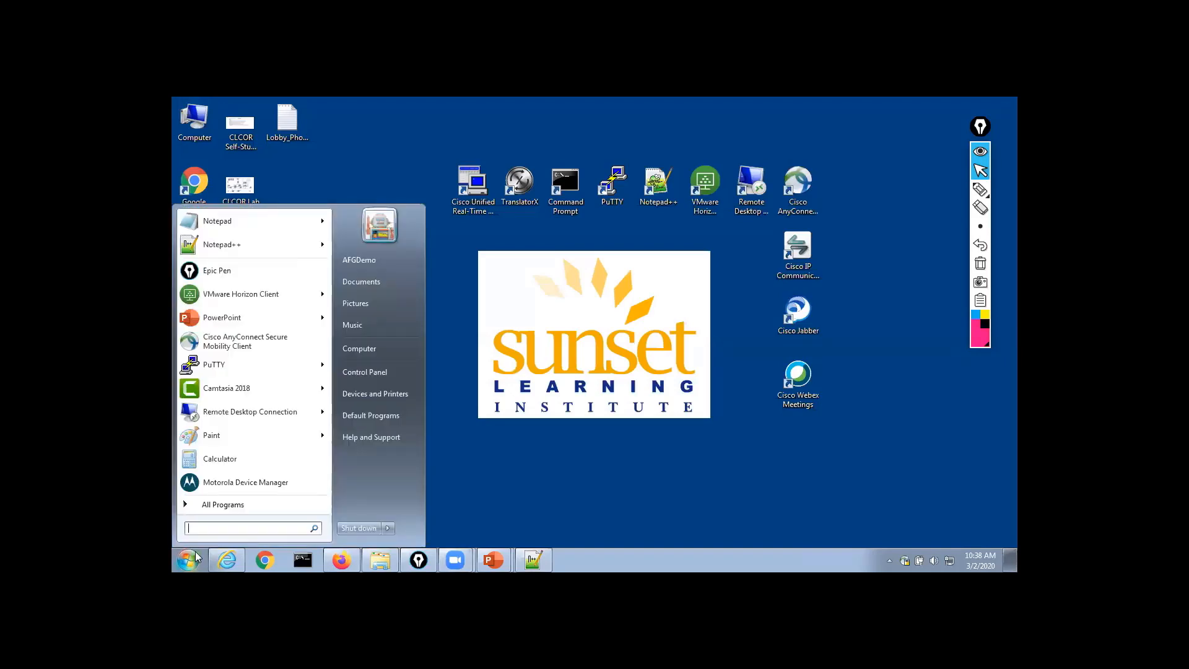
pyautogui.click(217, 504)
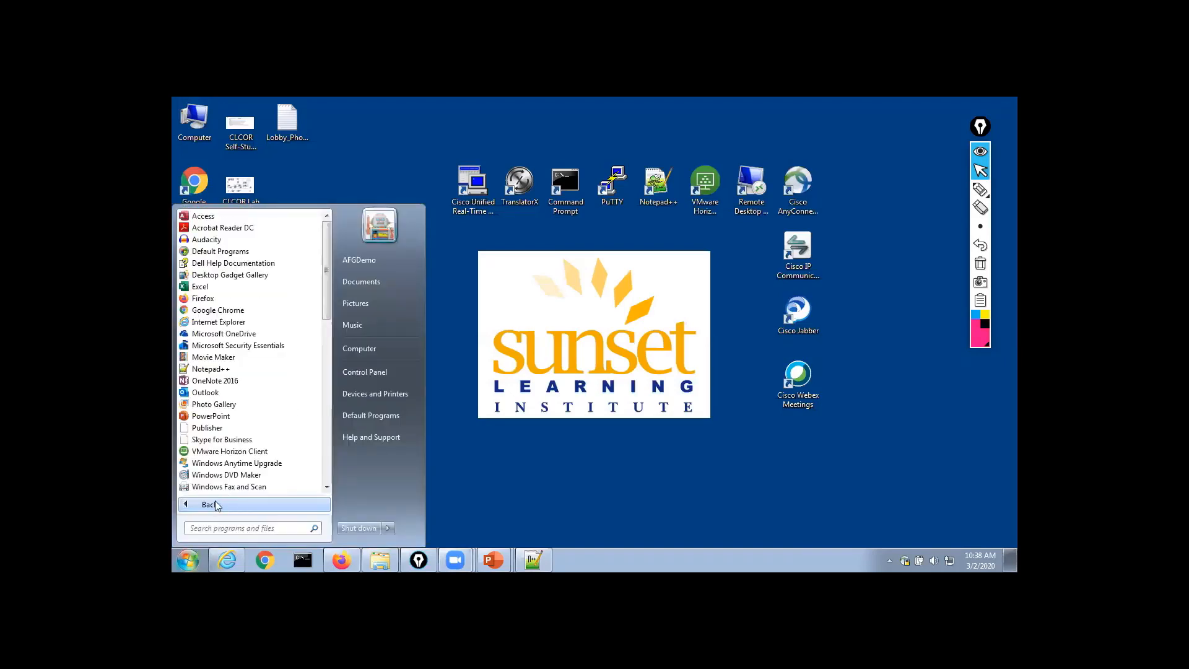
pyautogui.click(247, 286)
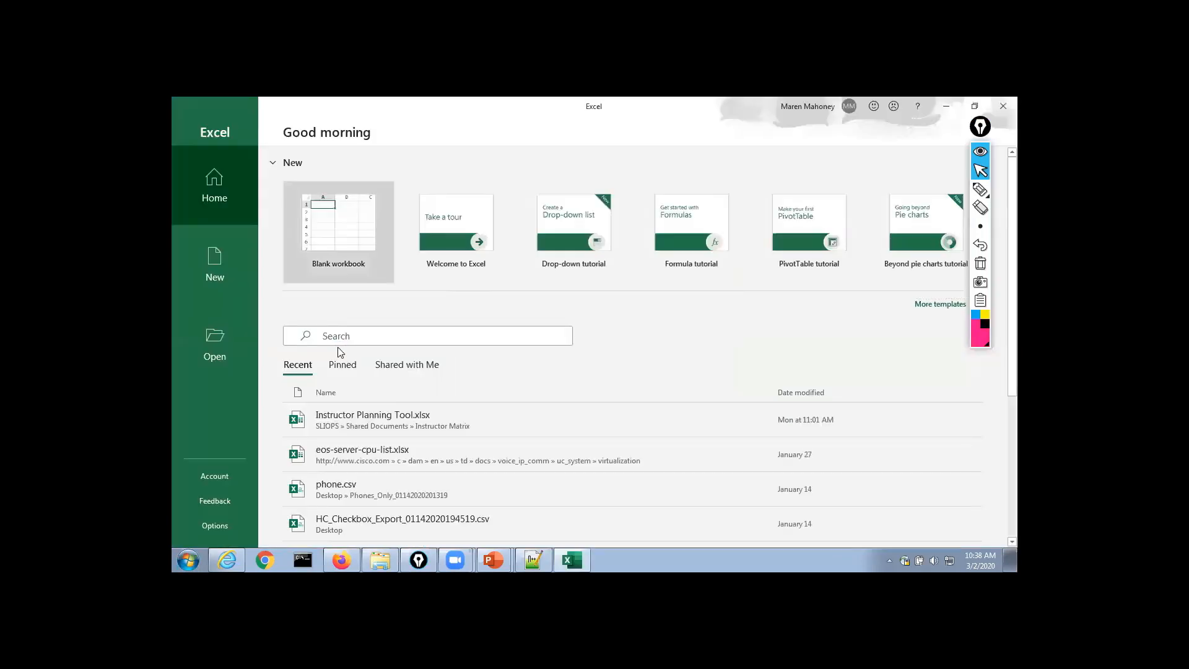
pyautogui.click(210, 335)
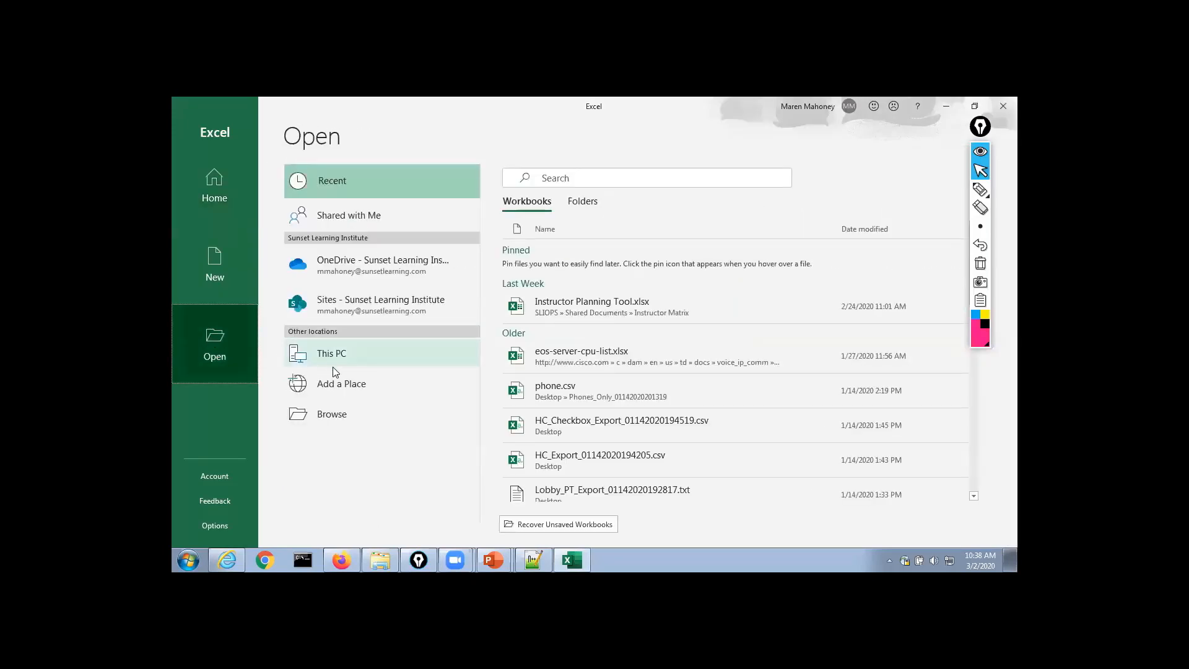
pyautogui.click(338, 414)
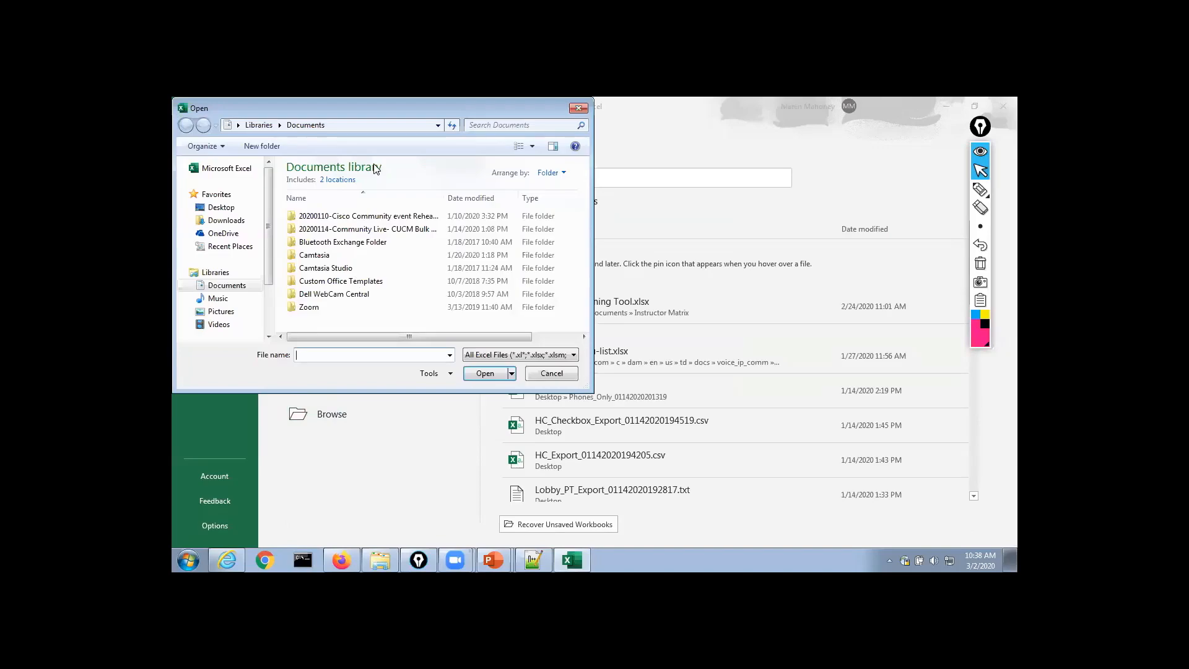
pyautogui.click(232, 211)
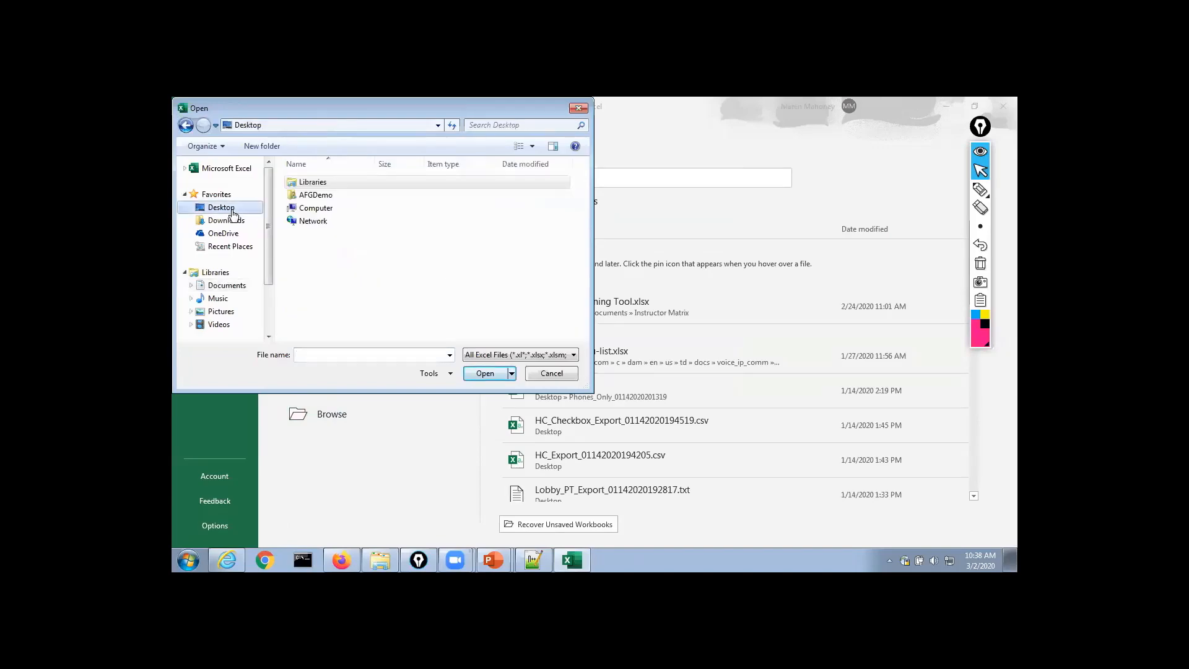
pyautogui.click(491, 355)
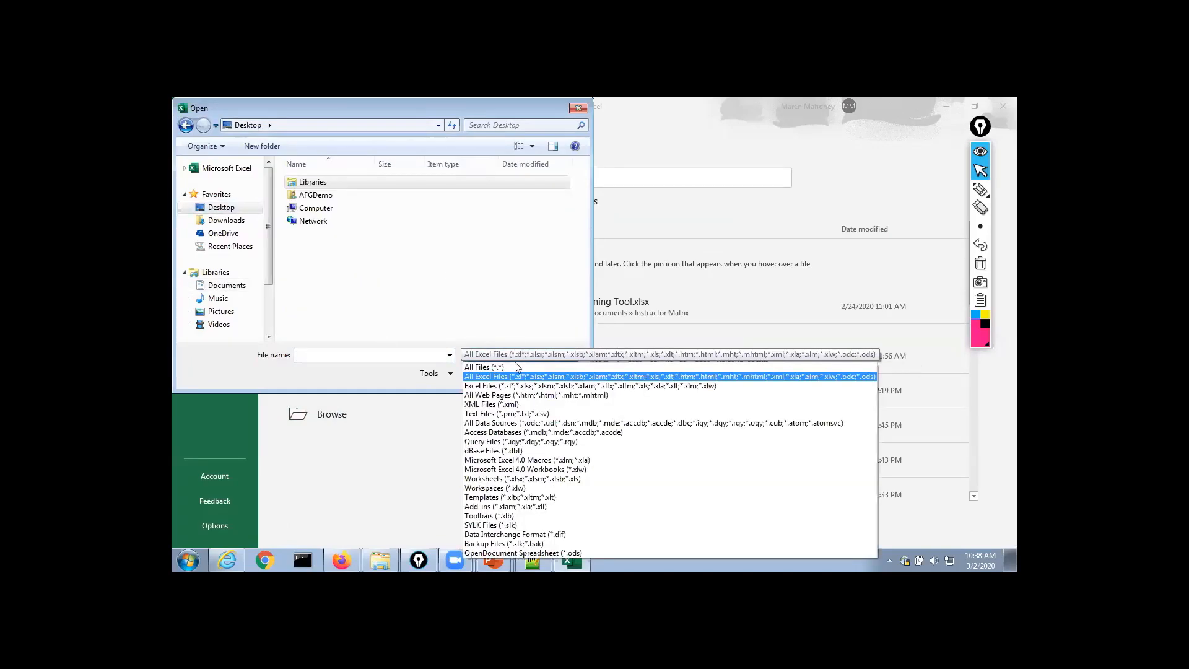
pyautogui.click(514, 367)
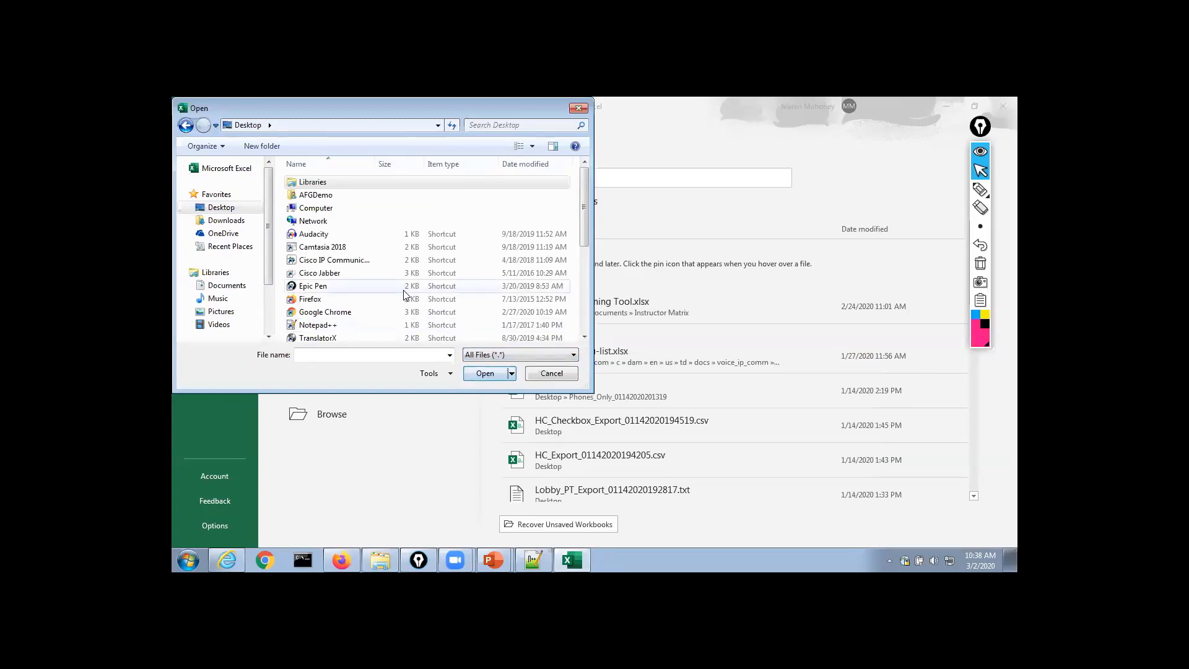
pyautogui.moveTo(581, 212); pyautogui.dragTo(589, 301)
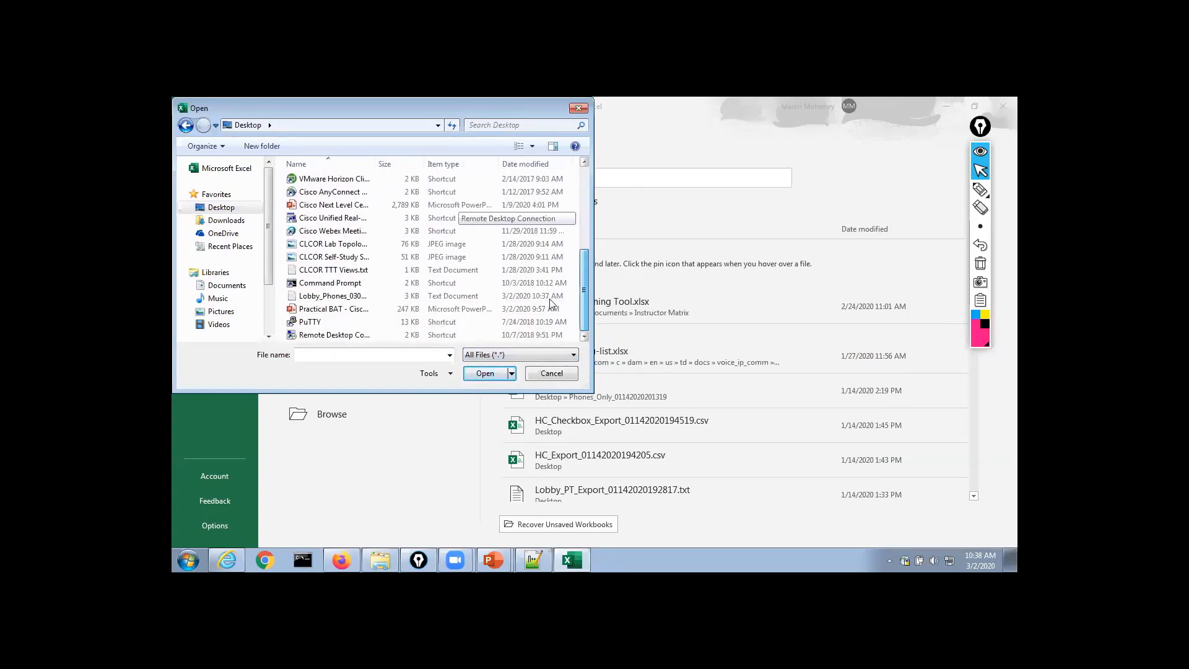
pyautogui.click(314, 301)
pyautogui.click(475, 375)
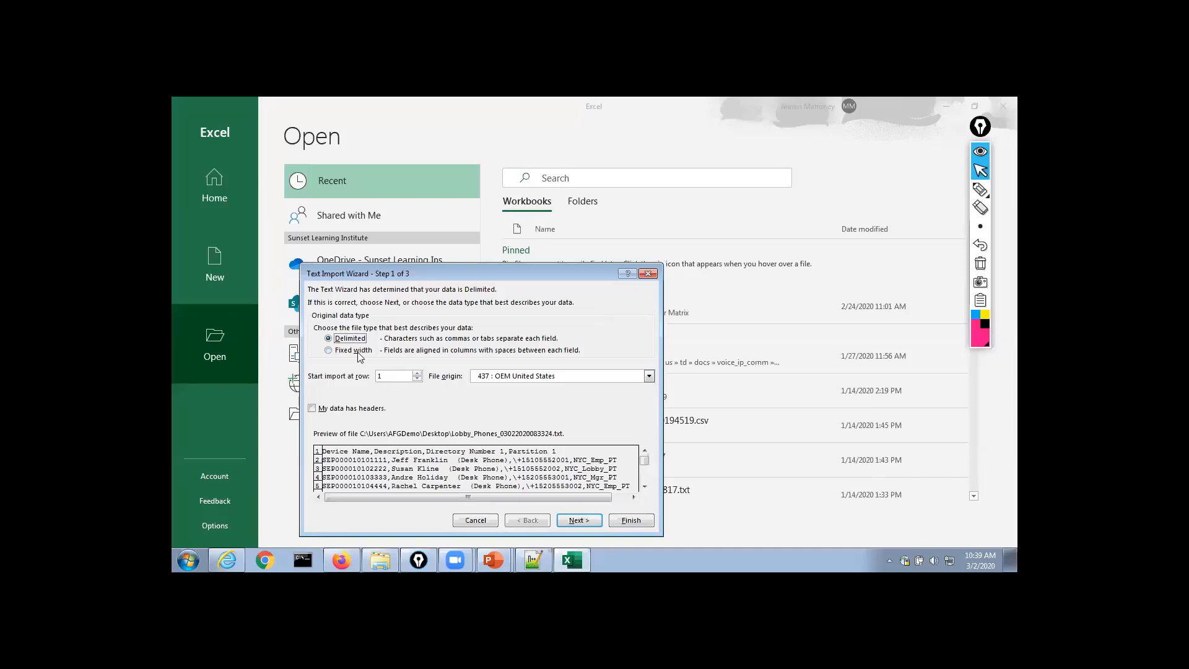
# Import the report as delimited text, using comma instead of tab as the delimiter
pyautogui.click(574, 522)
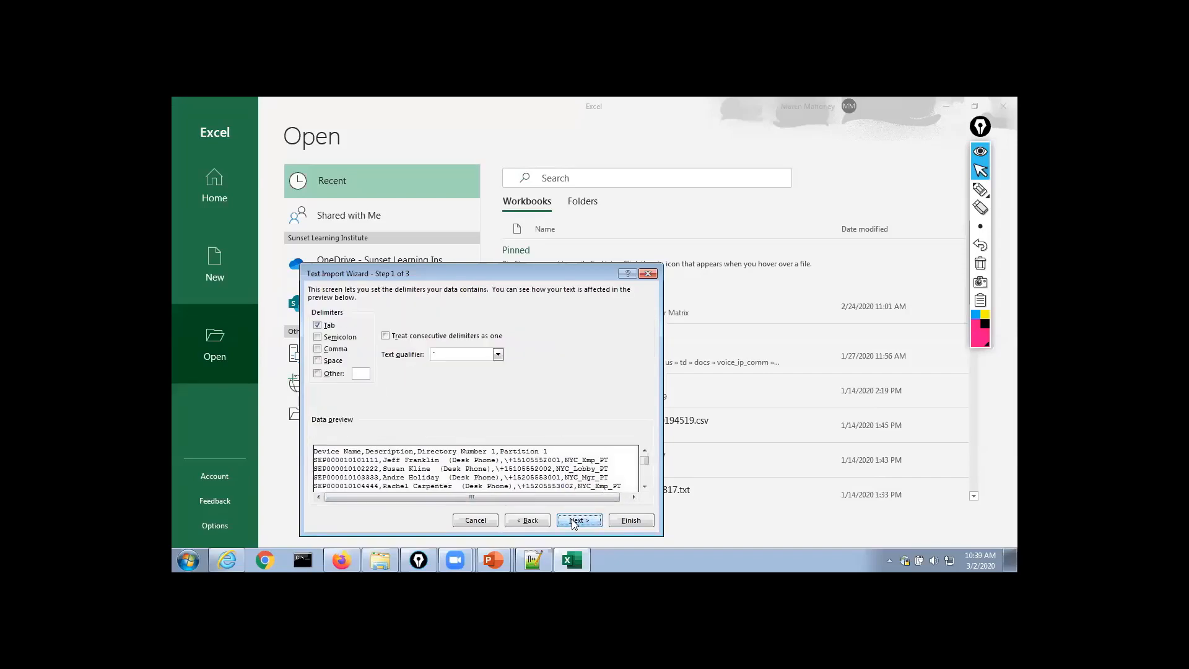
pyautogui.click(317, 348)
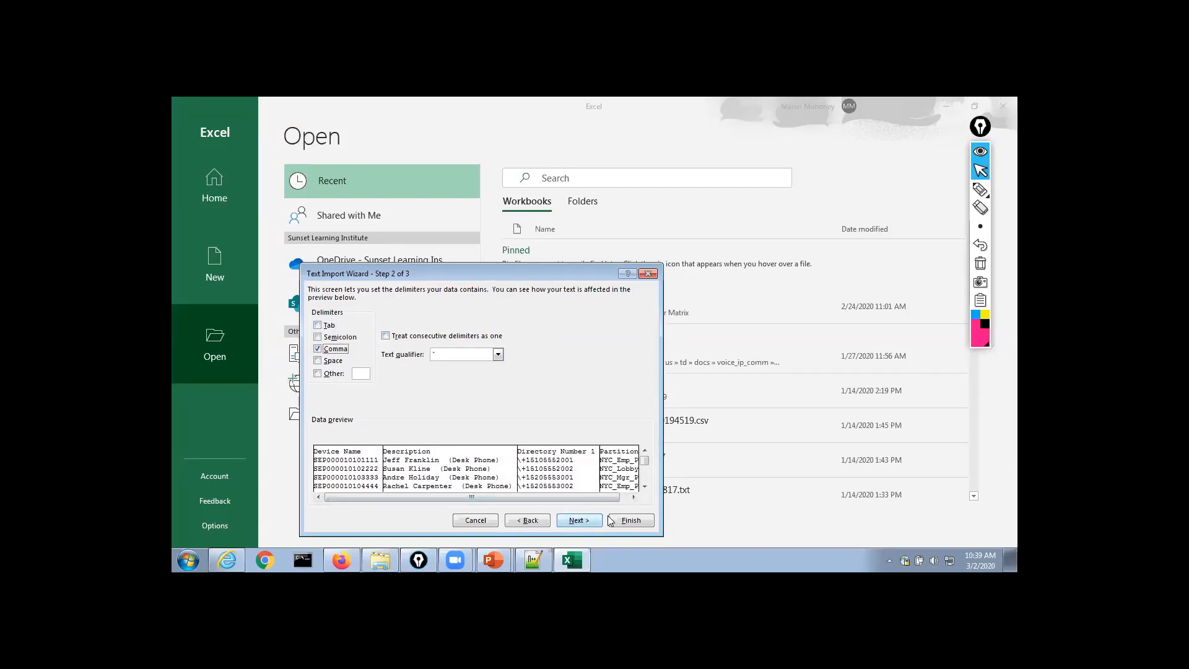
pyautogui.click(633, 520)
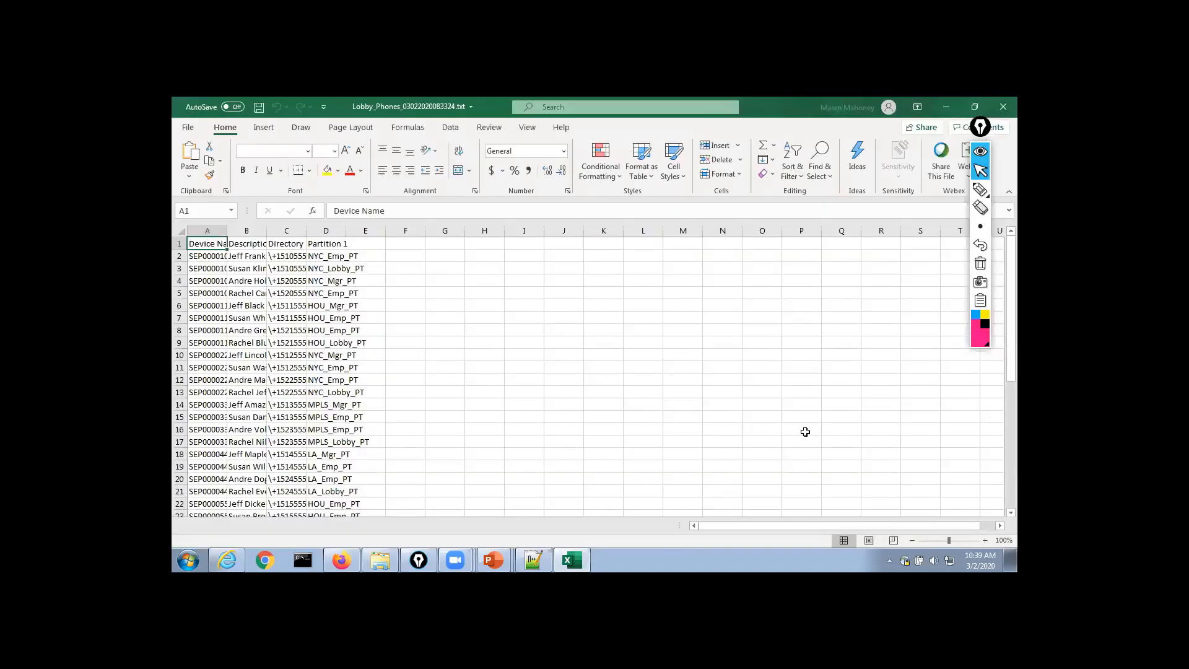
# Auto-fit the Device Name, Description, Directory Number 1 and Partition 1 columns to their contents
pyautogui.doubleClick(227, 231)
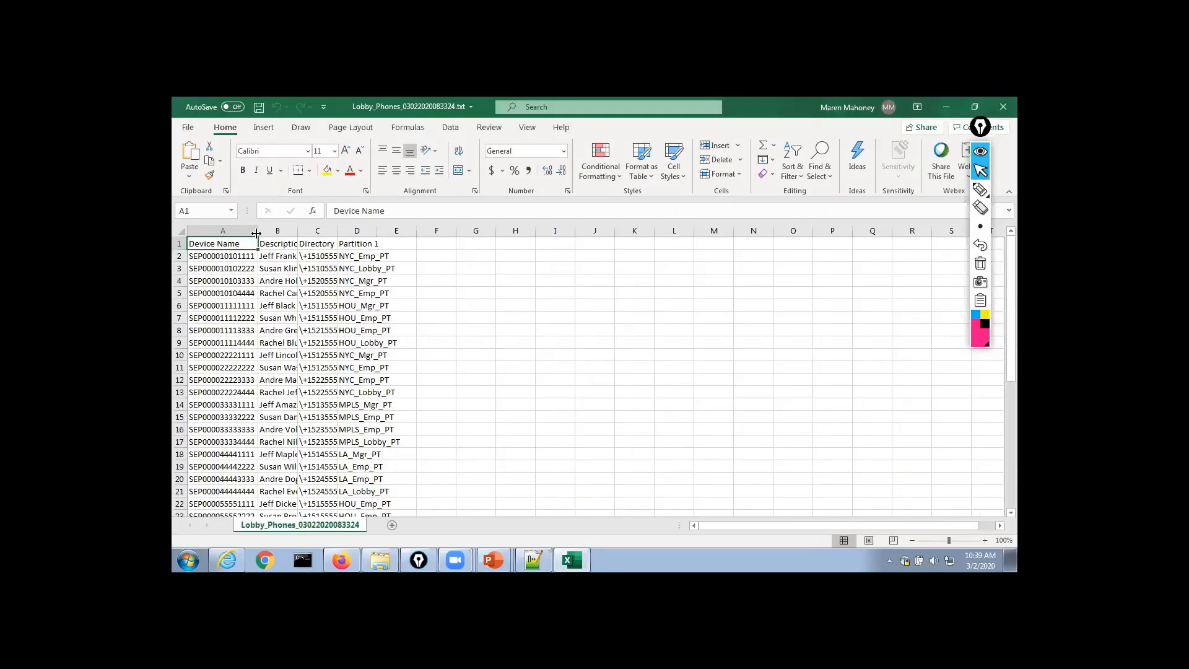
pyautogui.doubleClick(298, 231)
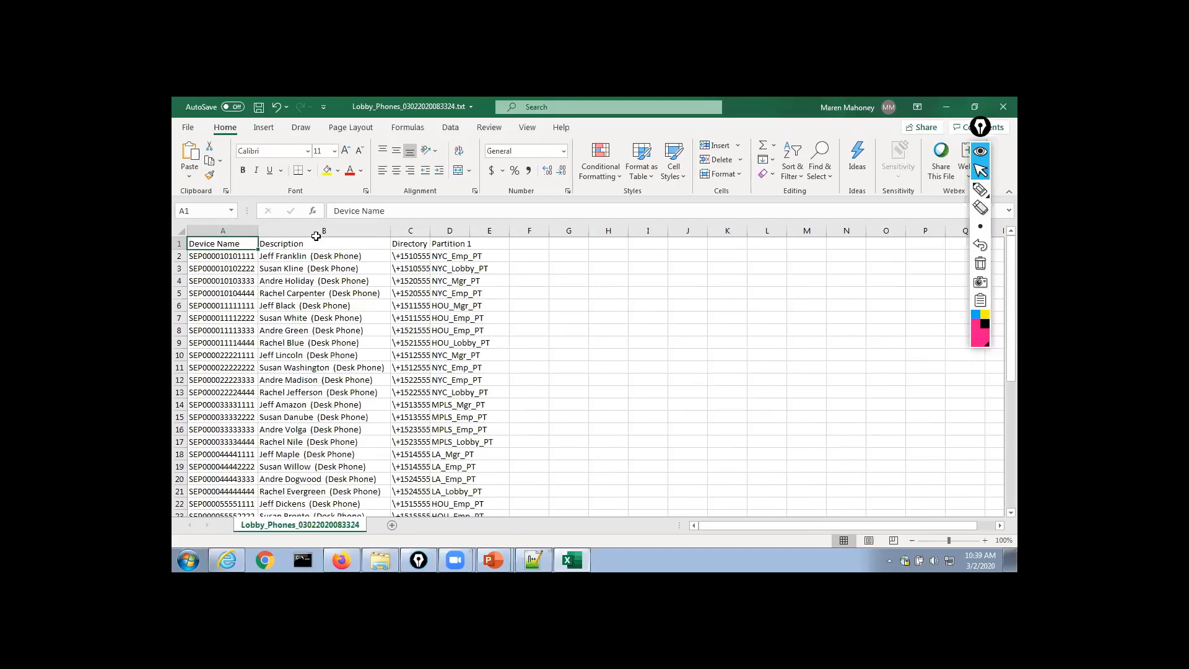
pyautogui.doubleClick(429, 231)
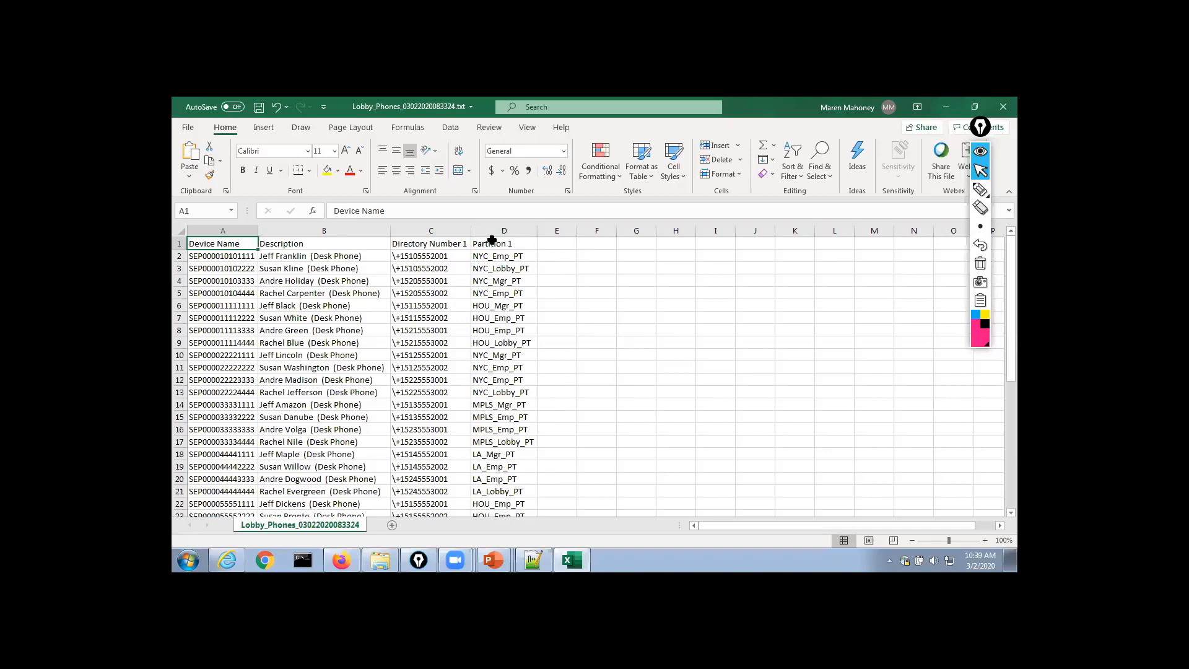
pyautogui.click(512, 344)
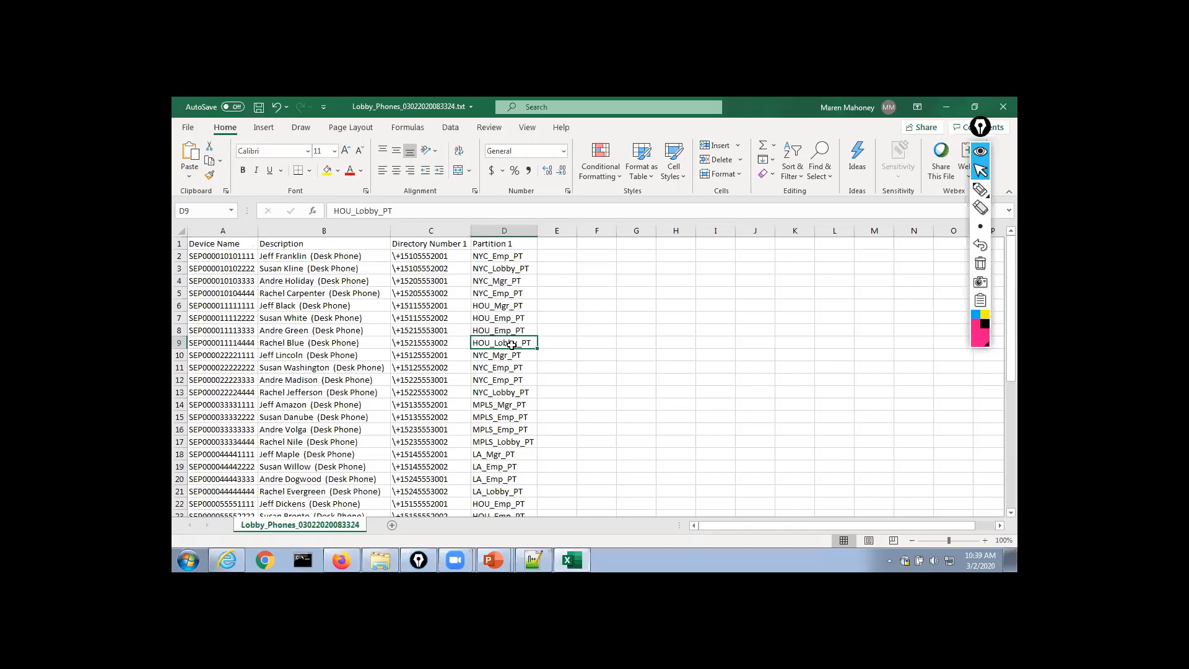
# Turn on filtering for the whole worksheet
pyautogui.click(181, 233)
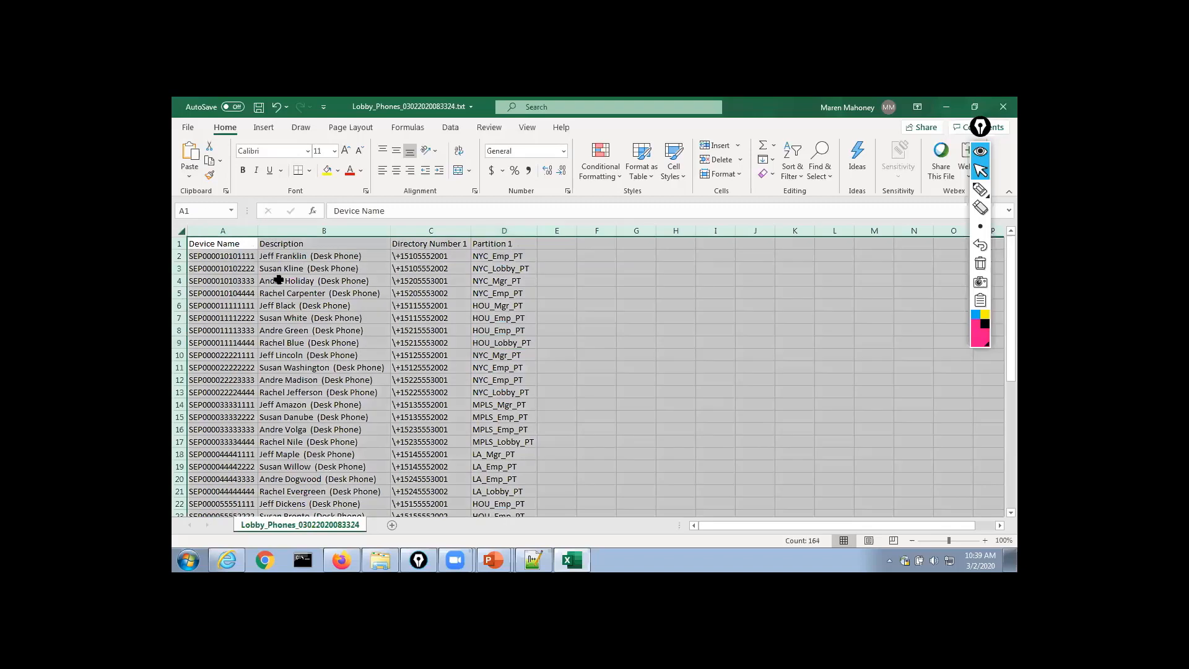
pyautogui.click(793, 179)
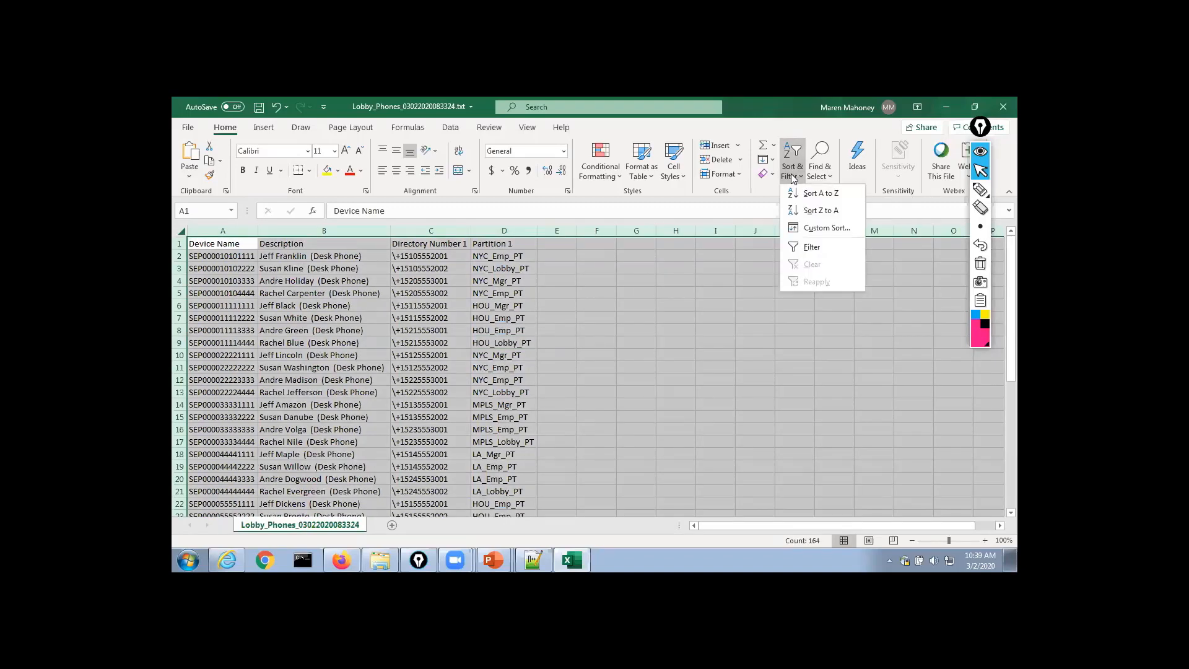
pyautogui.click(813, 248)
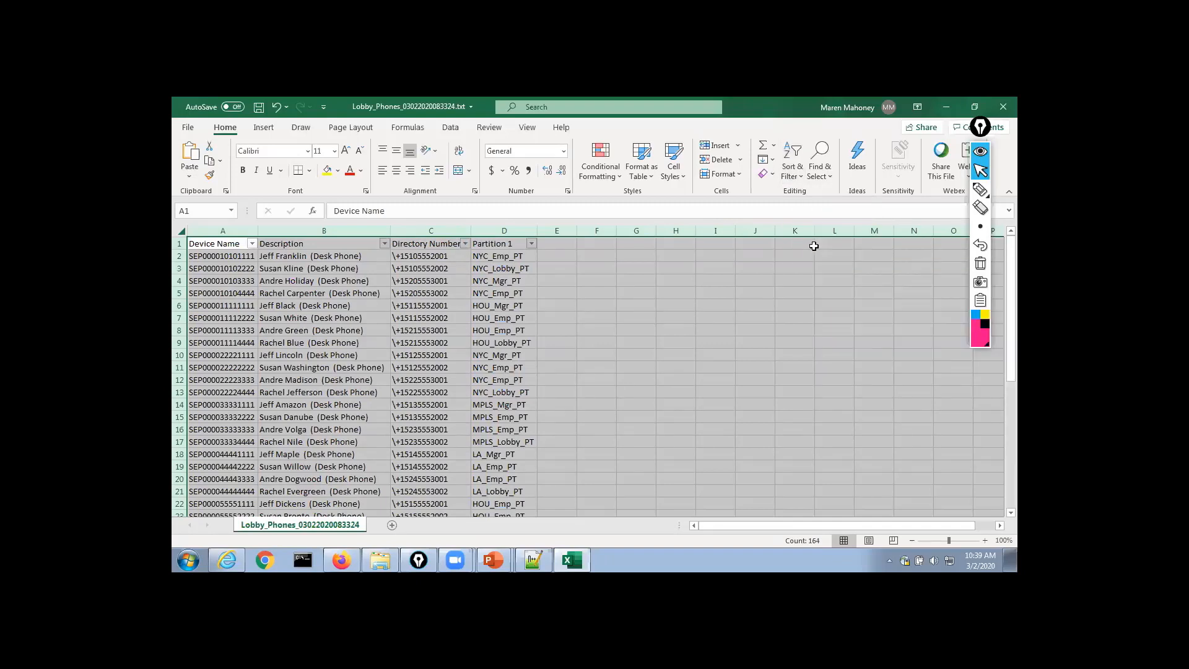
# Filter Partition 1 to show only HOU_Lobby_PT, LA_Lobby_PT, MPLS_Lobby_PT and NYC_Lobby_PT
pyautogui.click(502, 247)
pyautogui.click(532, 244)
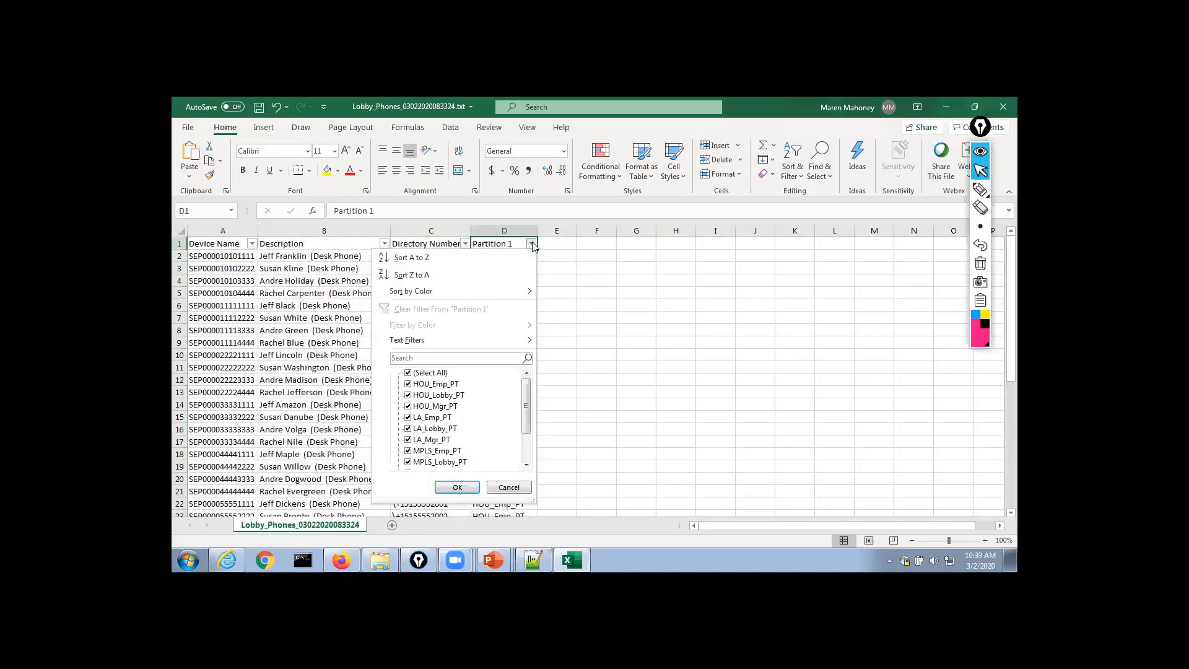
pyautogui.click(410, 373)
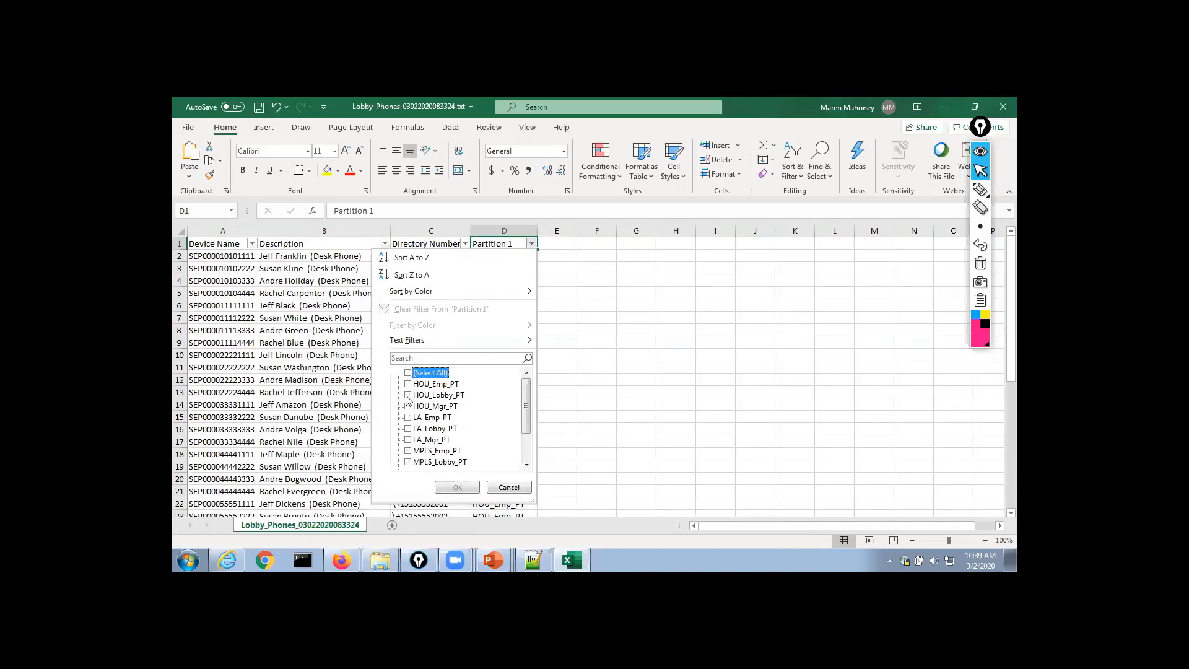
pyautogui.click(408, 395)
pyautogui.click(408, 429)
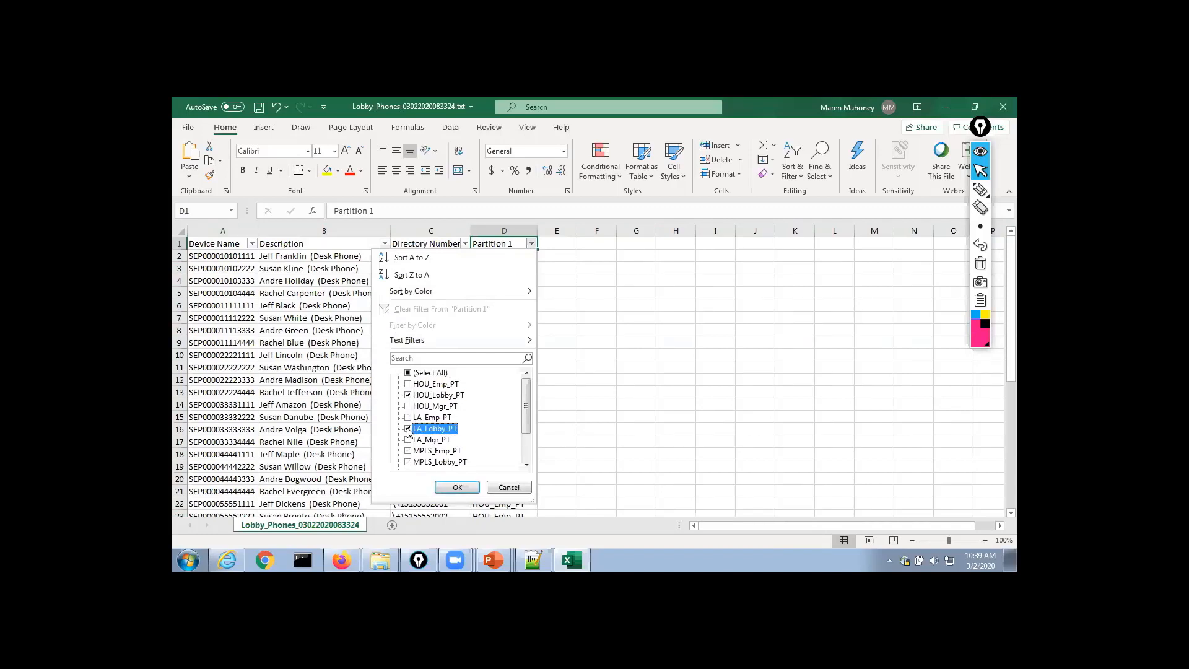
pyautogui.click(408, 462)
pyautogui.moveTo(525, 418); pyautogui.dragTo(525, 447)
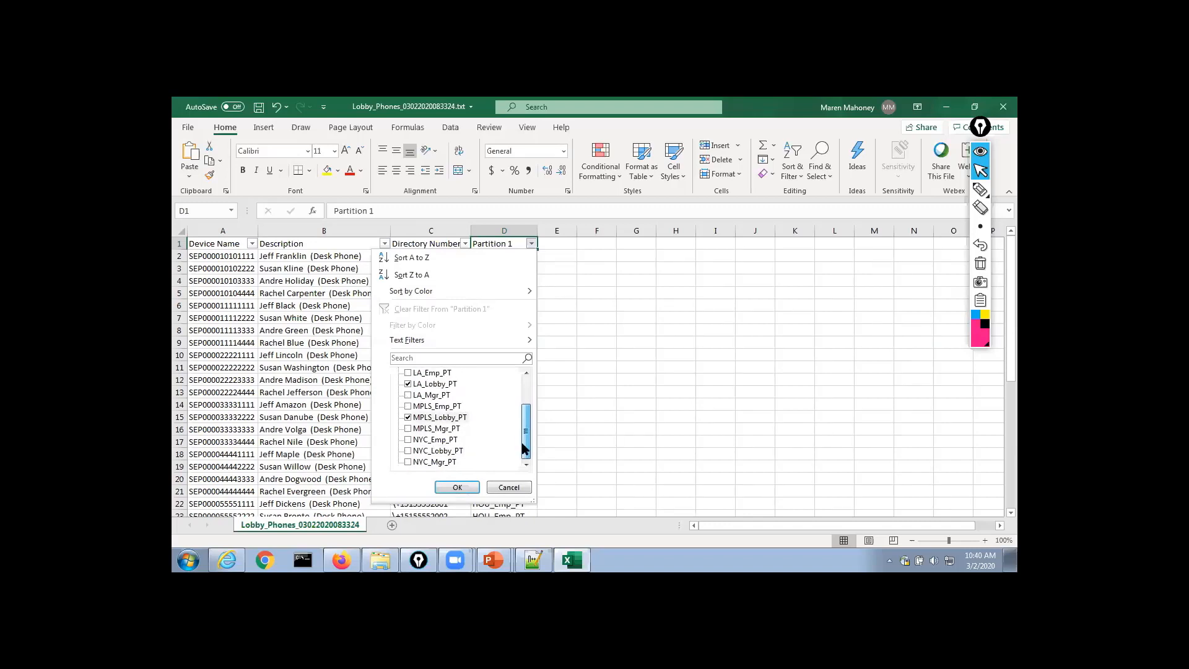
pyautogui.click(409, 451)
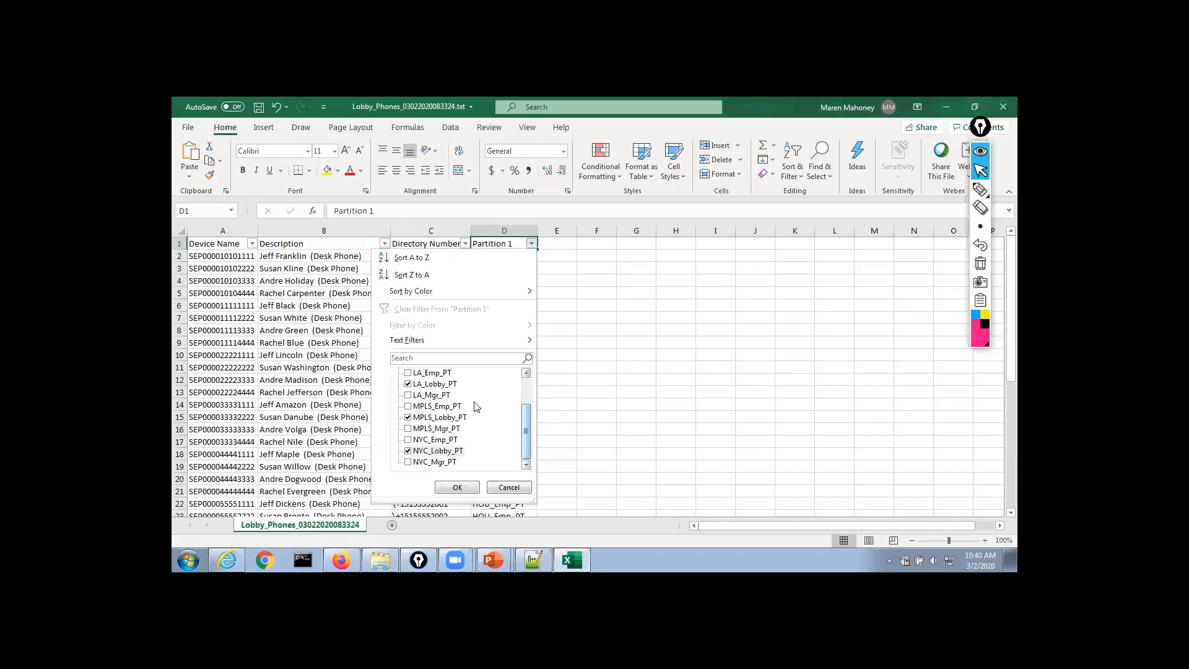
pyautogui.click(455, 487)
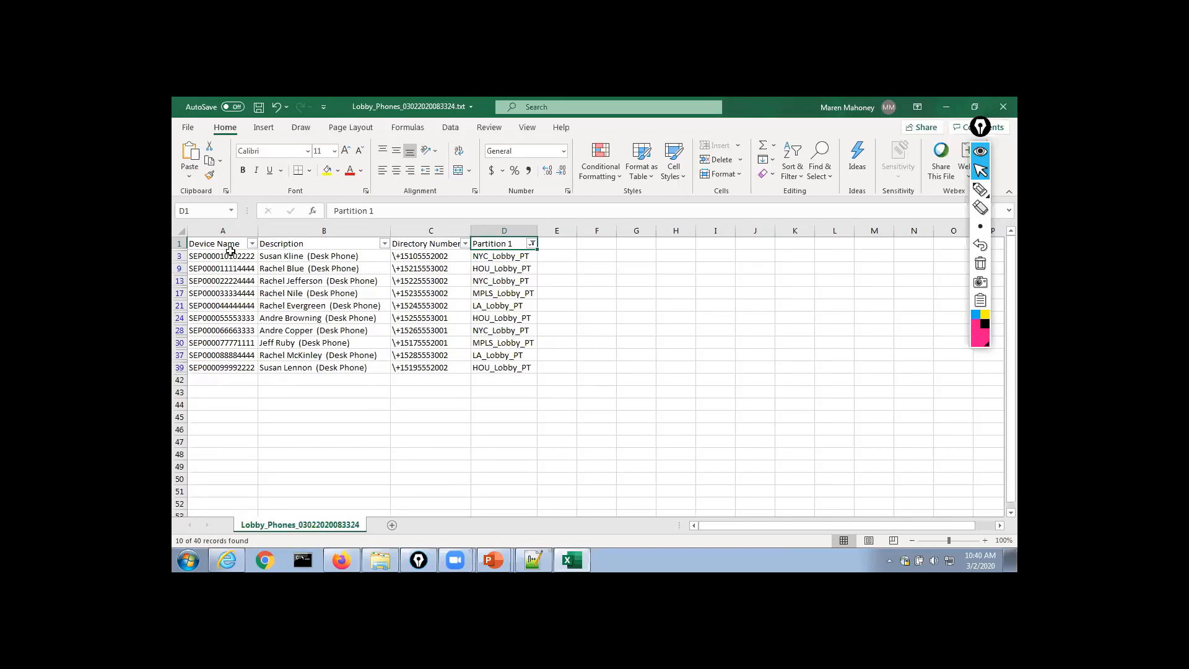
# Copy the filtered device names, without the header, into a blank Notepad++ document
pyautogui.moveTo(229, 257); pyautogui.dragTo(238, 368)
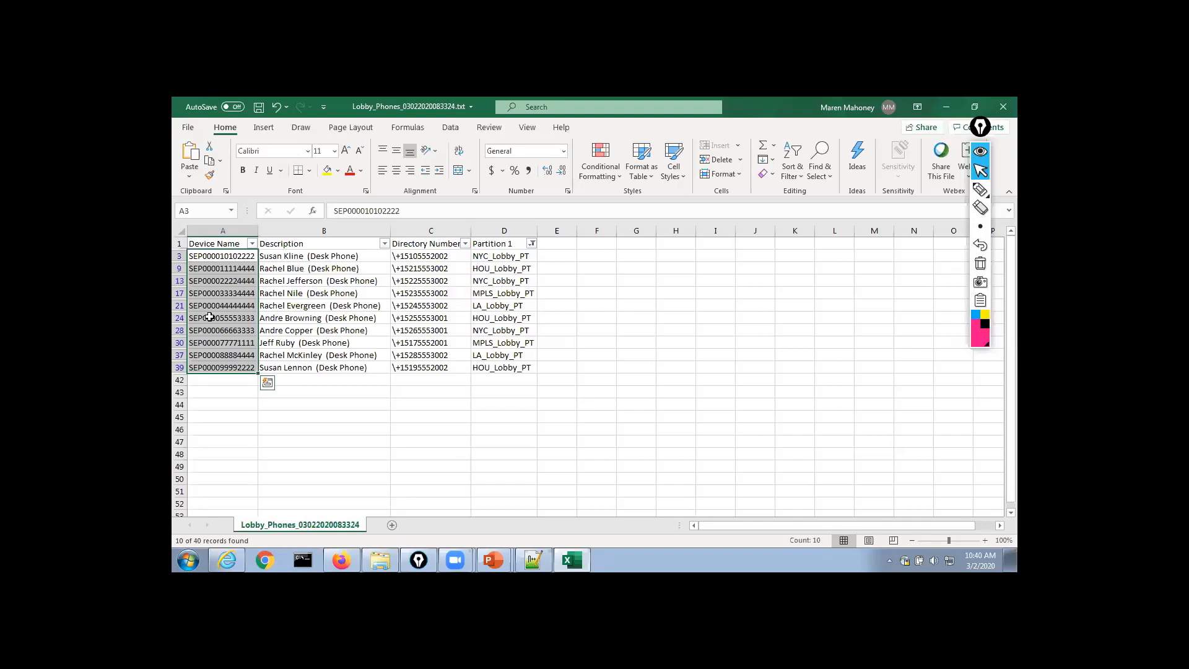
pyautogui.hotkey('ctrl', 'c')
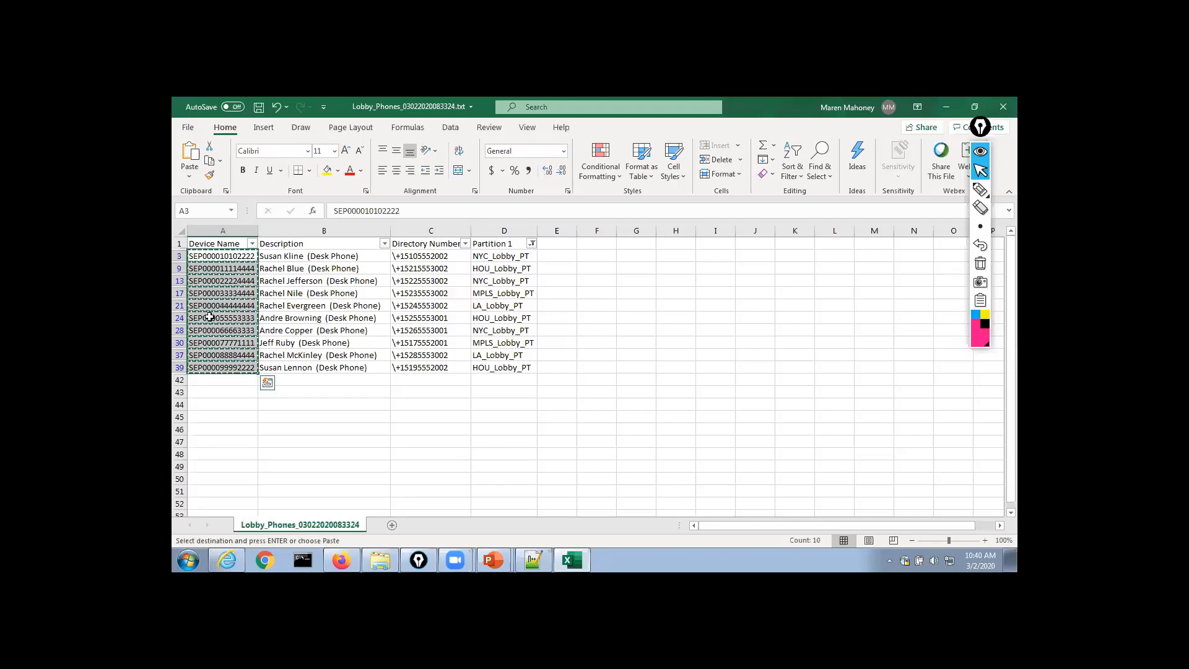
pyautogui.click(189, 559)
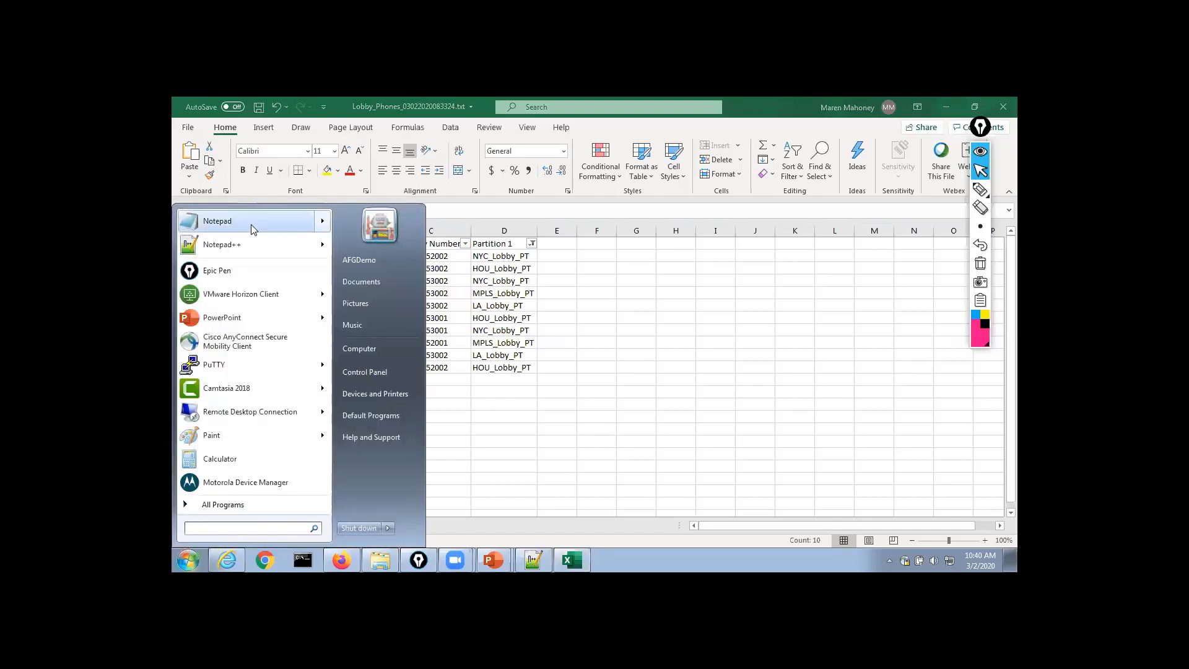
pyautogui.click(250, 251)
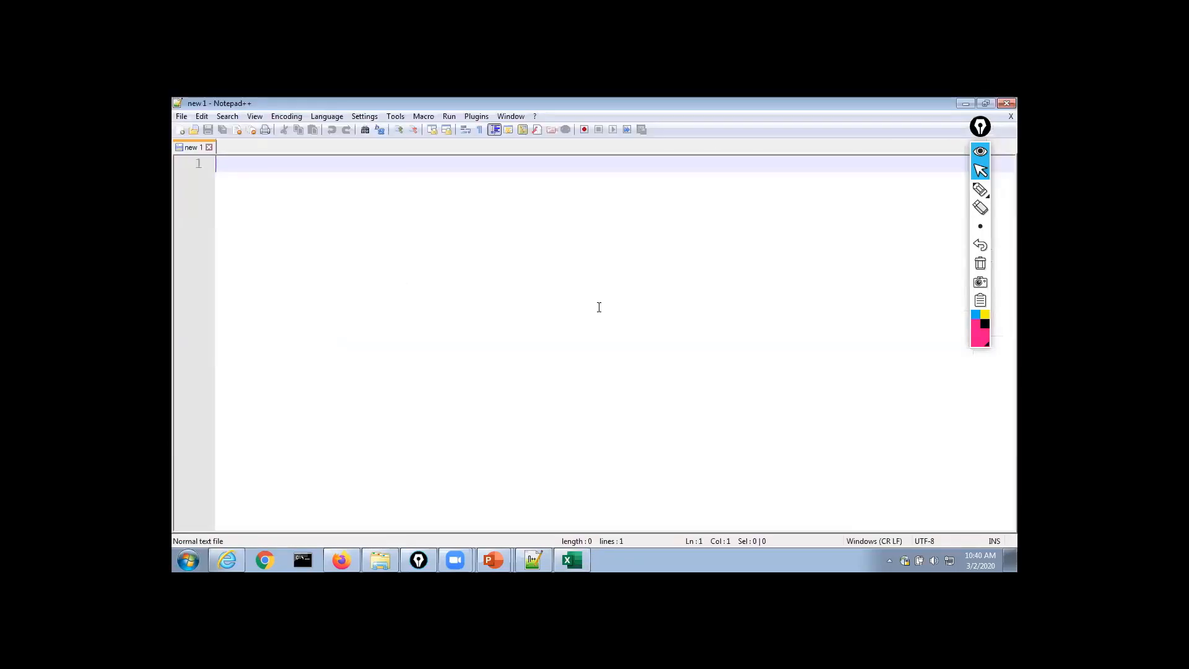
pyautogui.hotkey('ctrl', 'v')
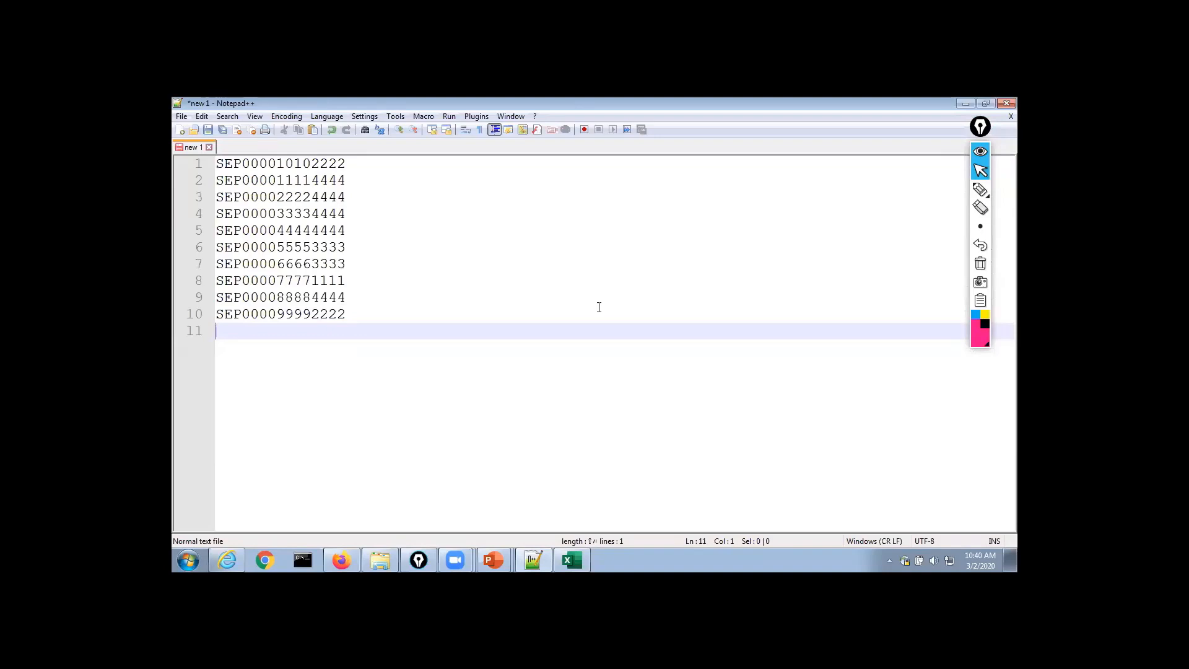
# Save the device name list to the Desktop as a normal text file named Lobby_Phones_Only and close the document
pyautogui.click(181, 116)
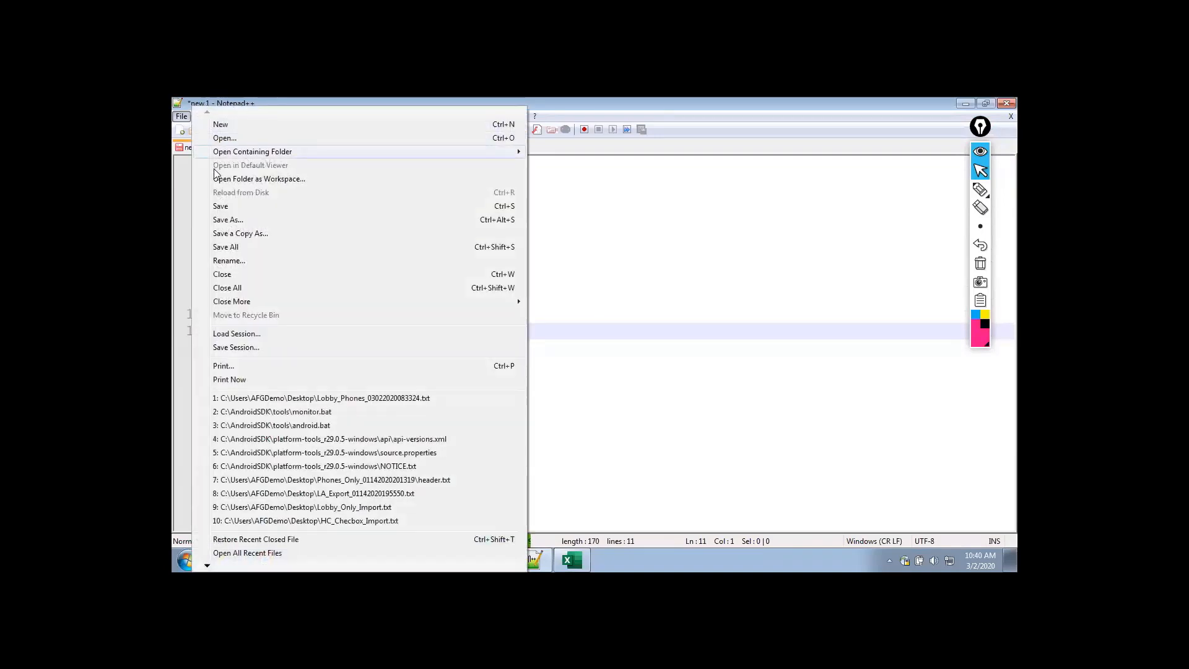
pyautogui.click(228, 220)
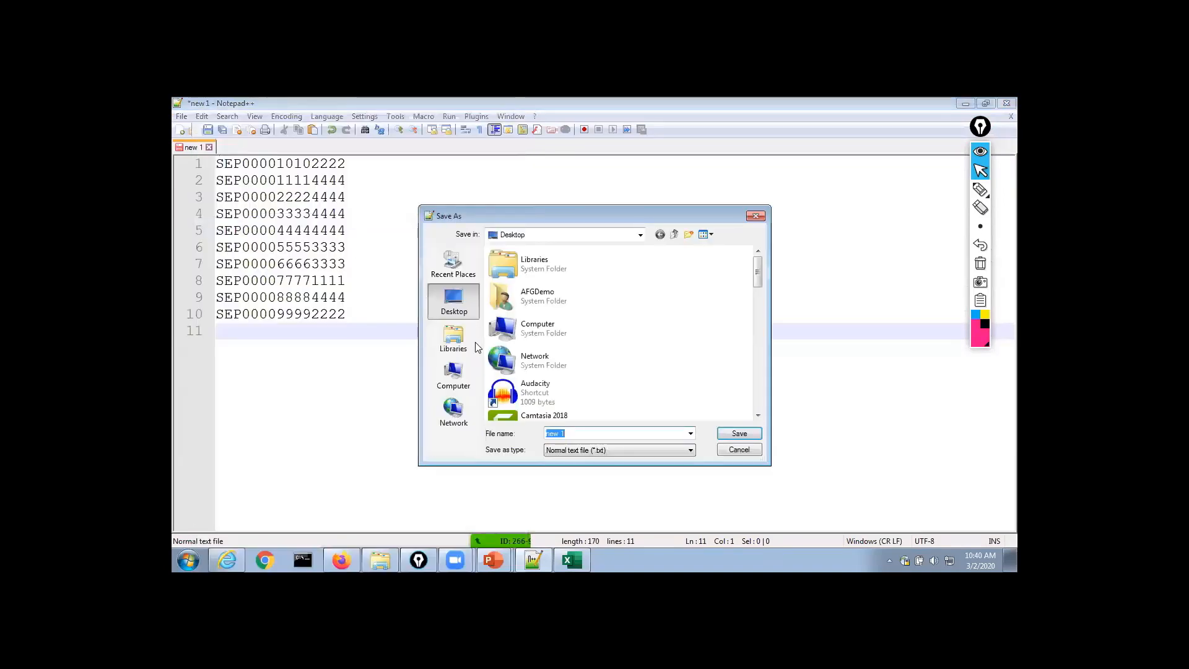
pyautogui.moveTo(605, 432); pyautogui.dragTo(542, 433)
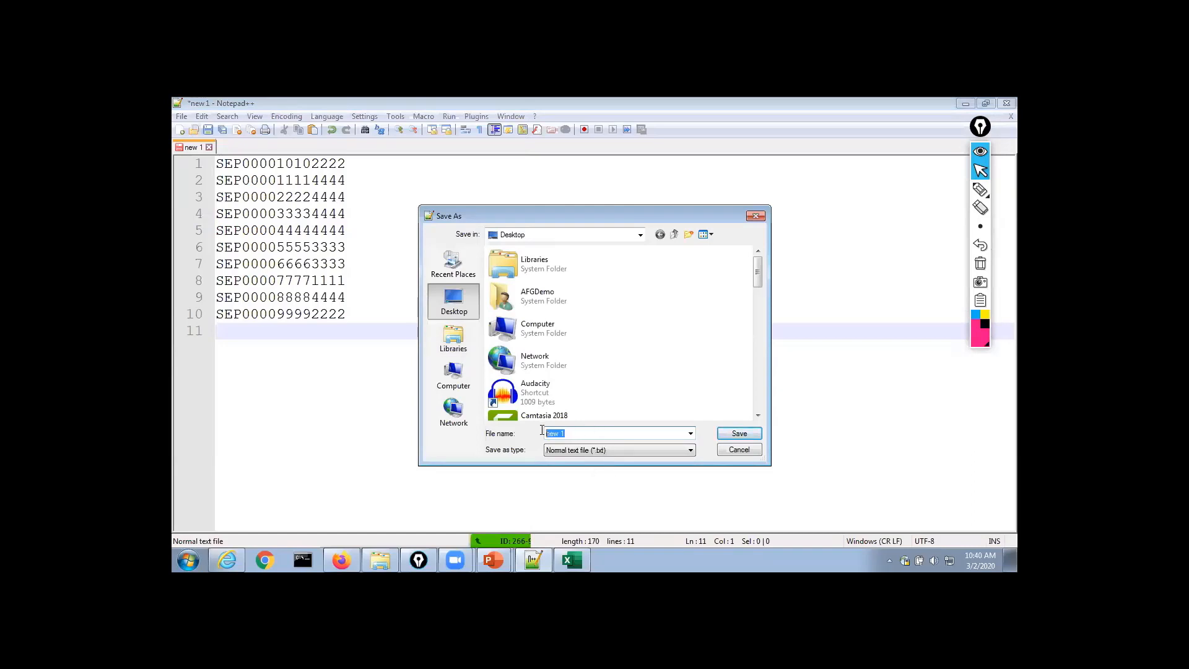
pyautogui.write('Lobby')
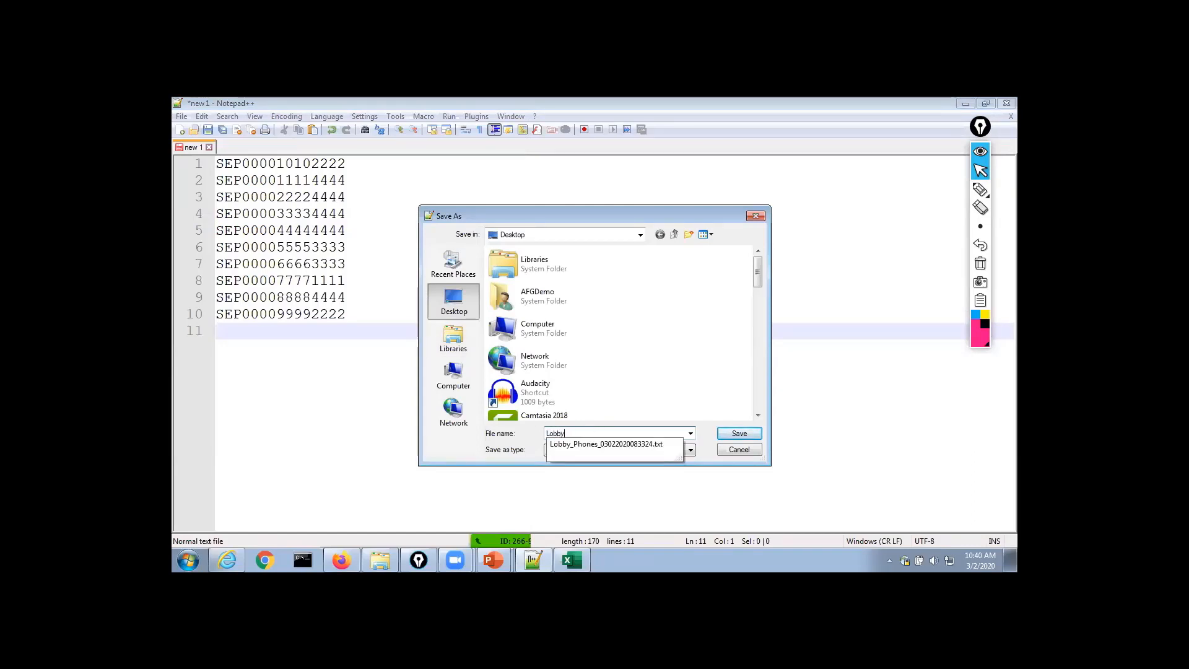
pyautogui.write('_Phones_Only')
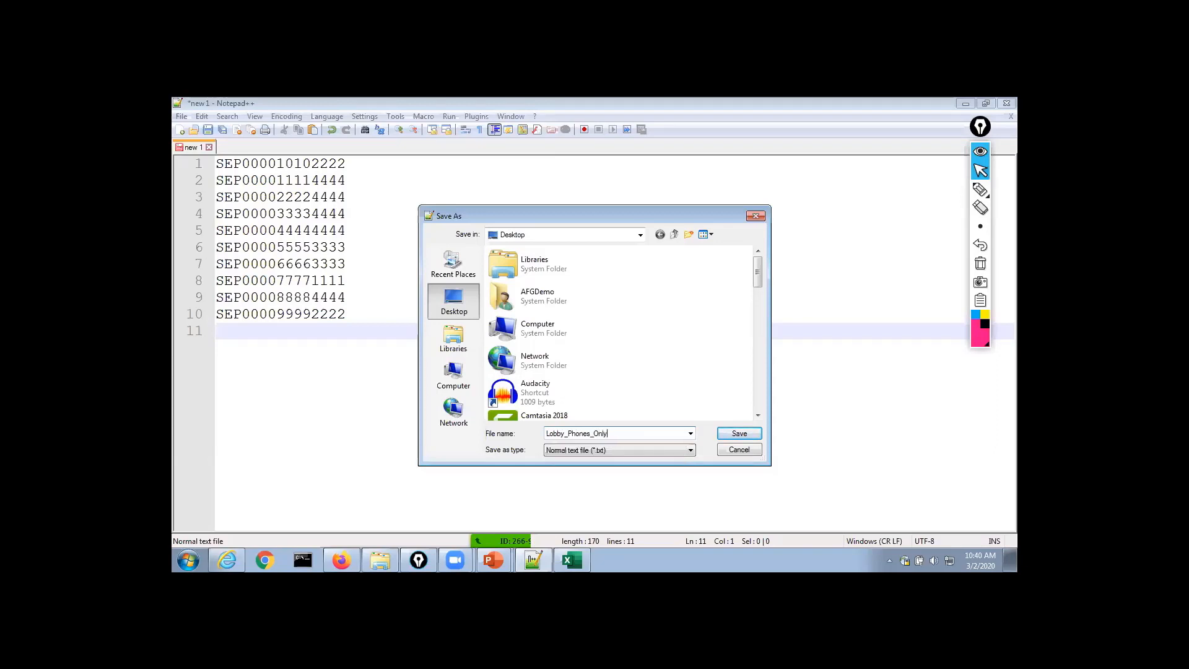
pyautogui.click(737, 434)
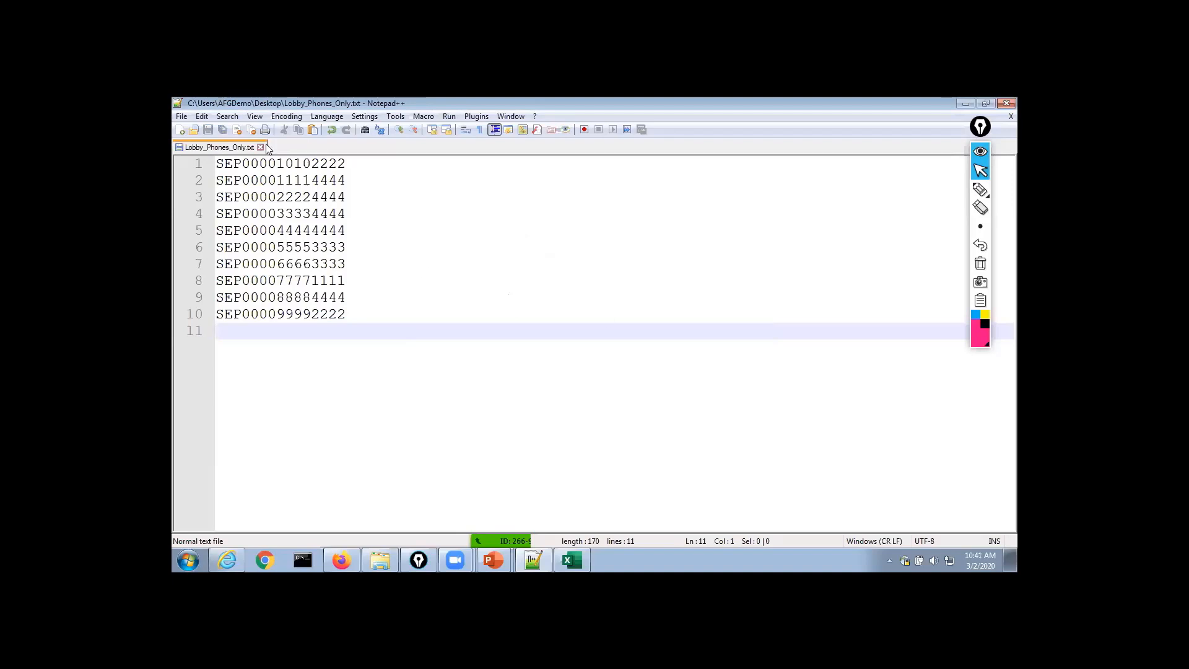
pyautogui.click(260, 148)
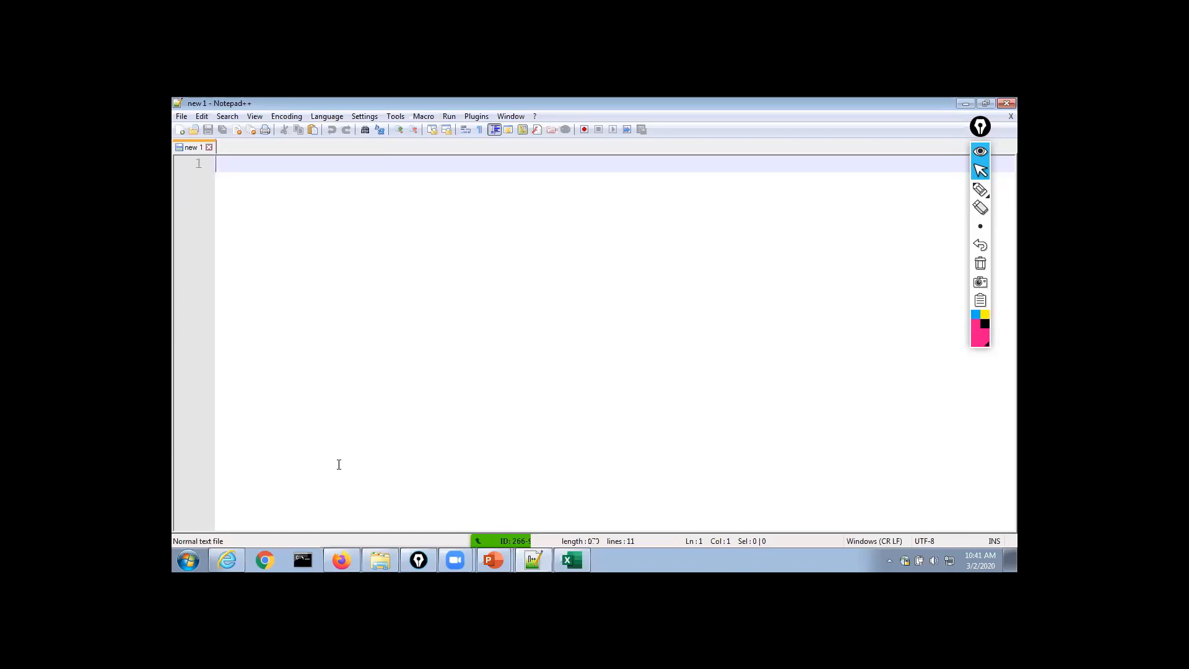
# In Cisco Unified CM Administration, start a new bulk file upload and choose Lobby_Phones_Only.txt from the Desktop
pyautogui.click(230, 559)
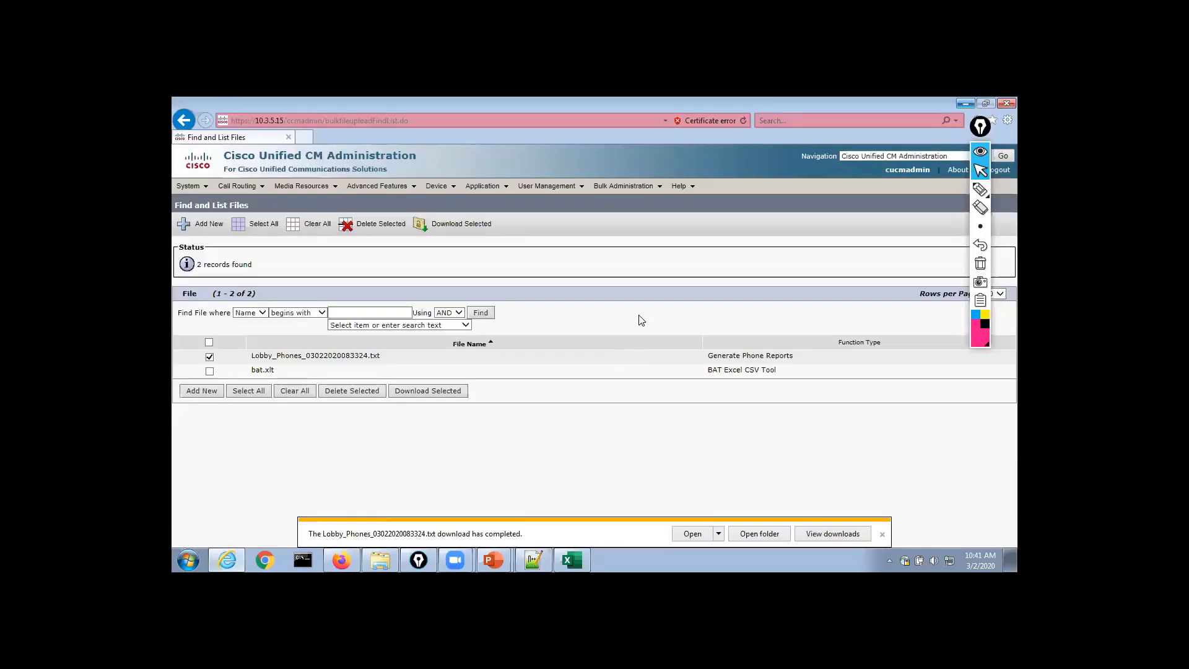
pyautogui.click(621, 189)
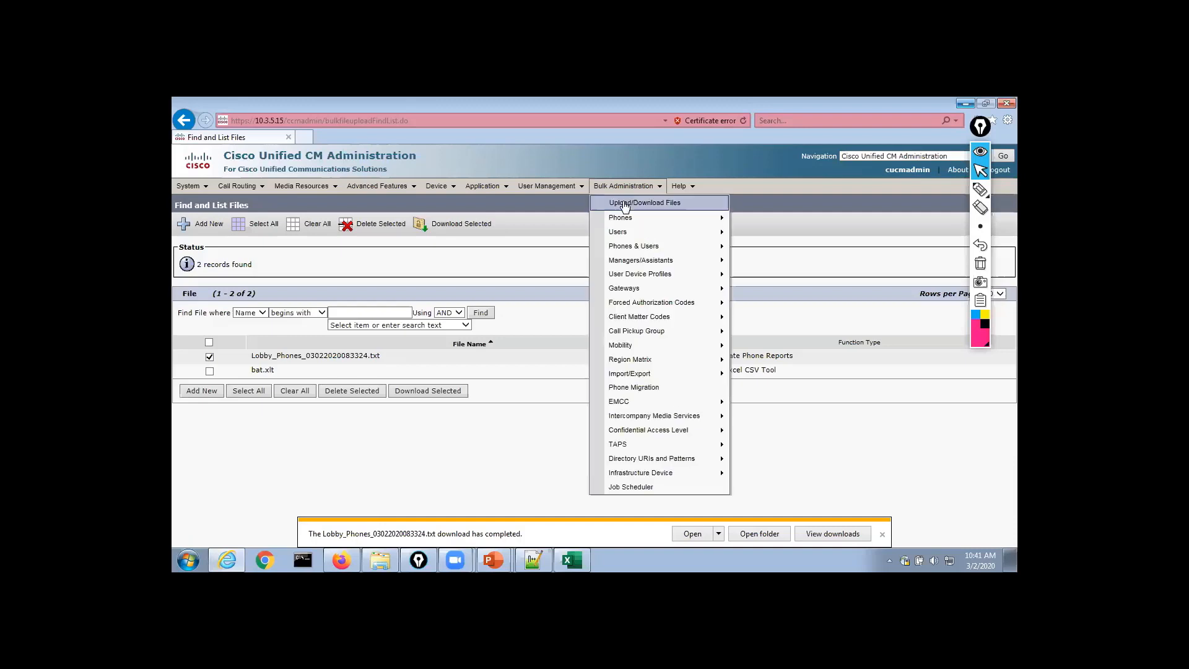
pyautogui.click(625, 206)
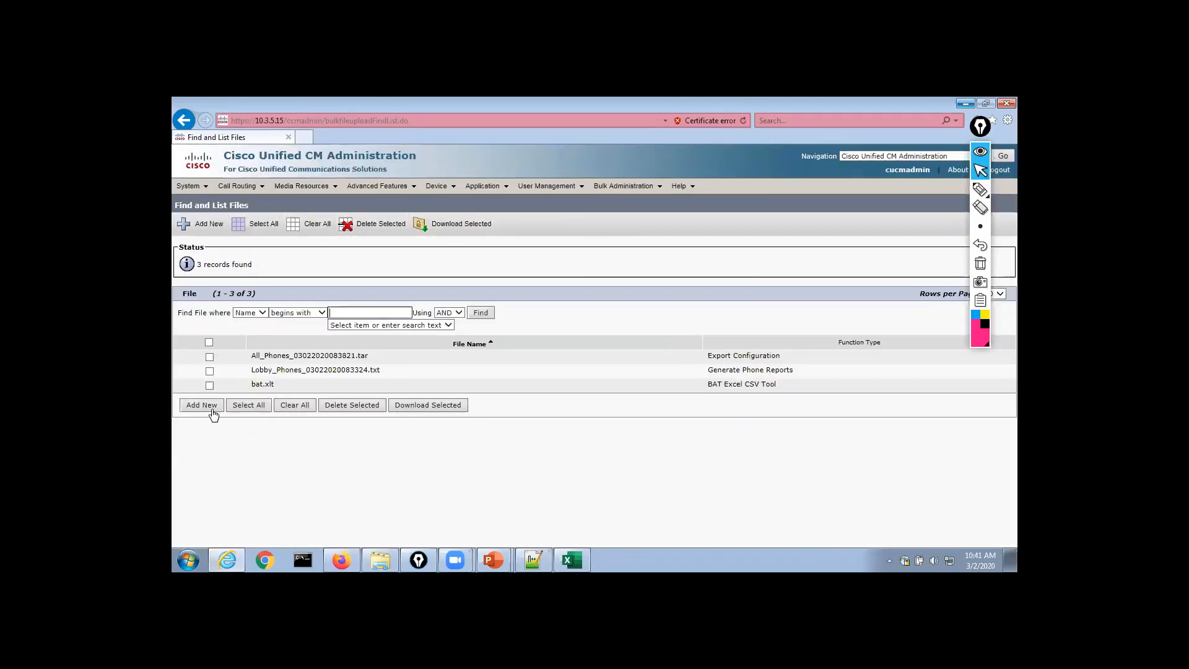
pyautogui.click(207, 407)
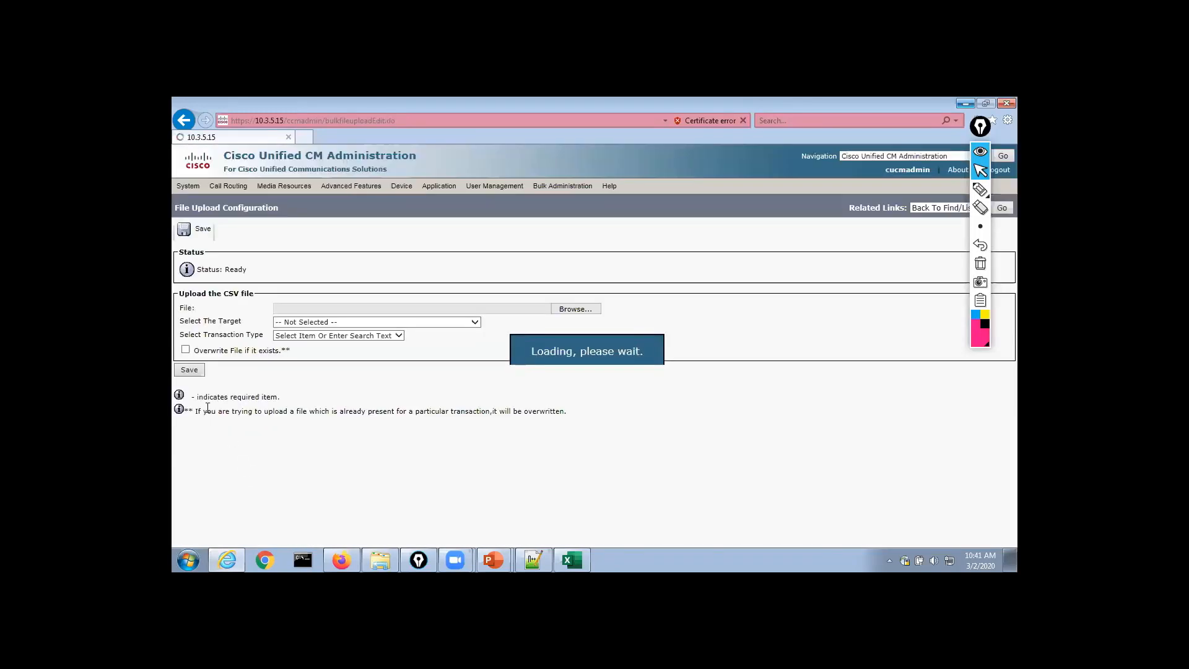
pyautogui.click(559, 309)
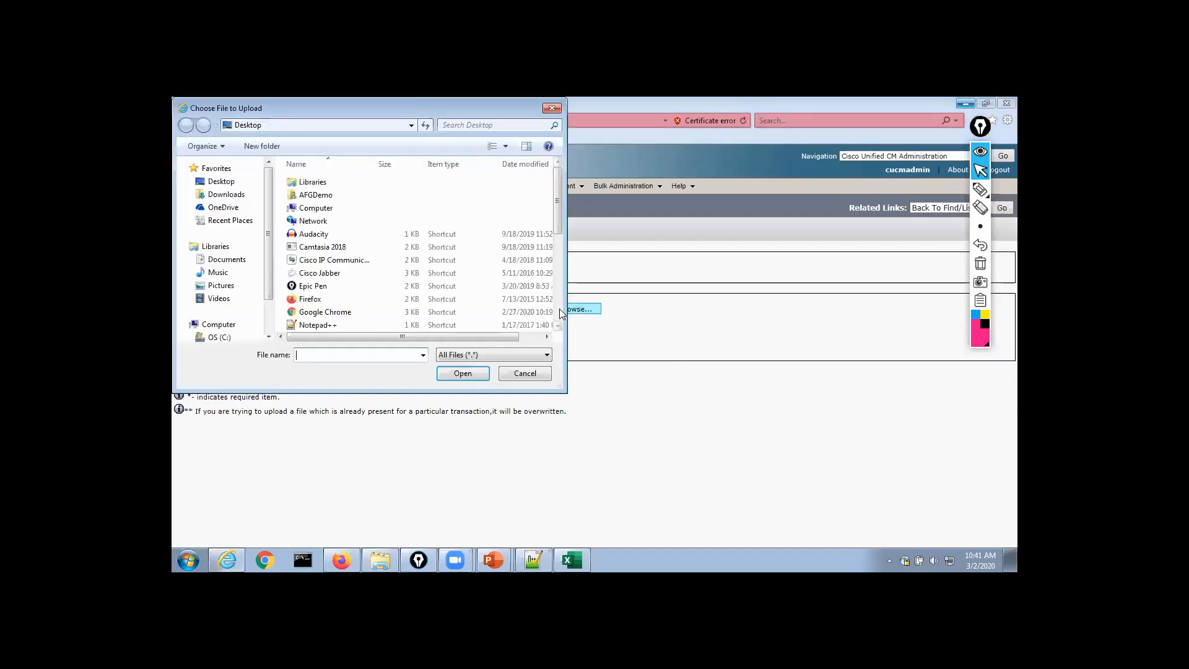
pyautogui.scroll(-5, 558, 265)
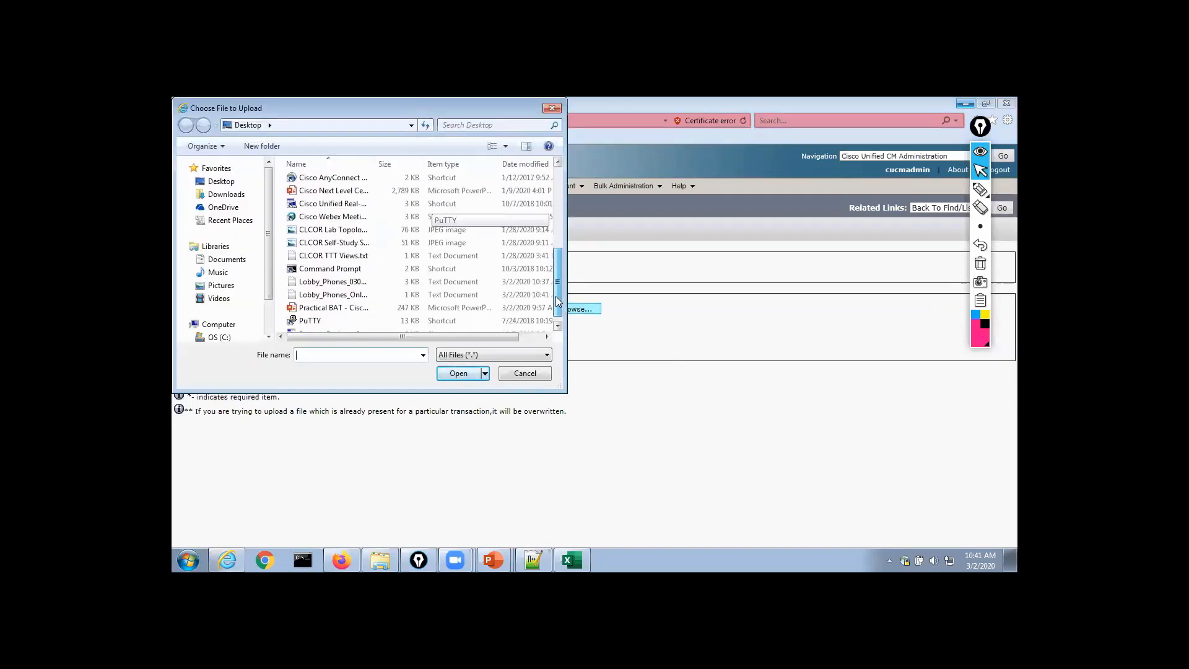
pyautogui.click(367, 286)
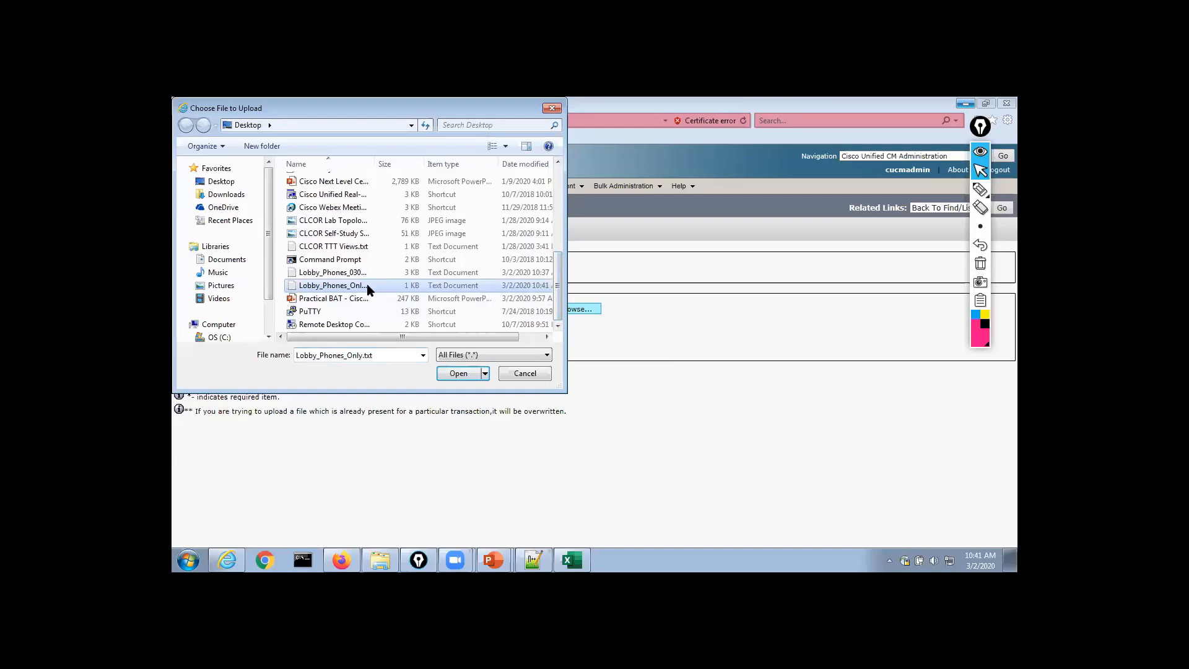
pyautogui.click(458, 373)
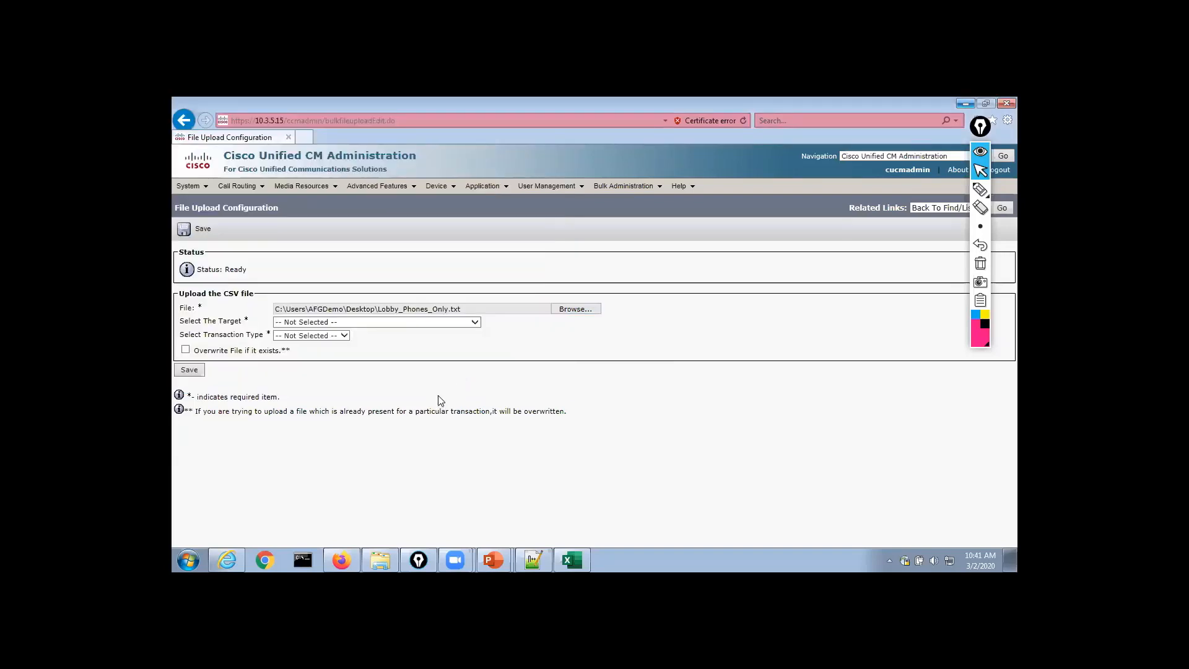
# Set the upload target to Phones and the transaction type to Update Phones - Custom File, and upload the file
pyautogui.click(385, 322)
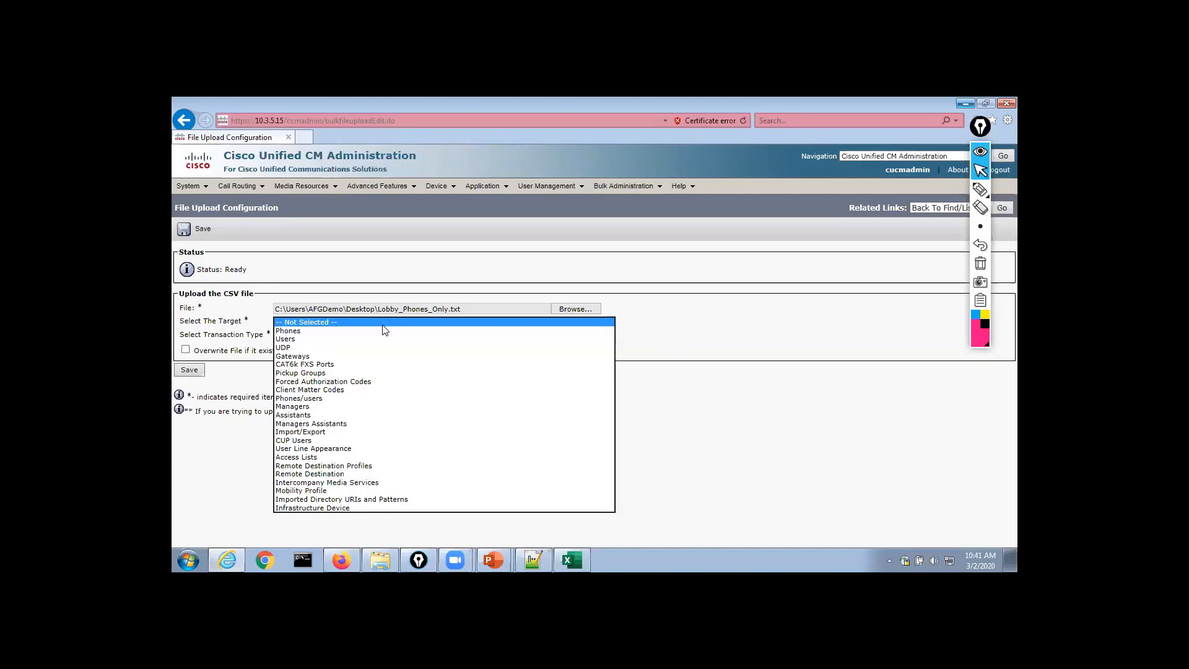
pyautogui.click(382, 331)
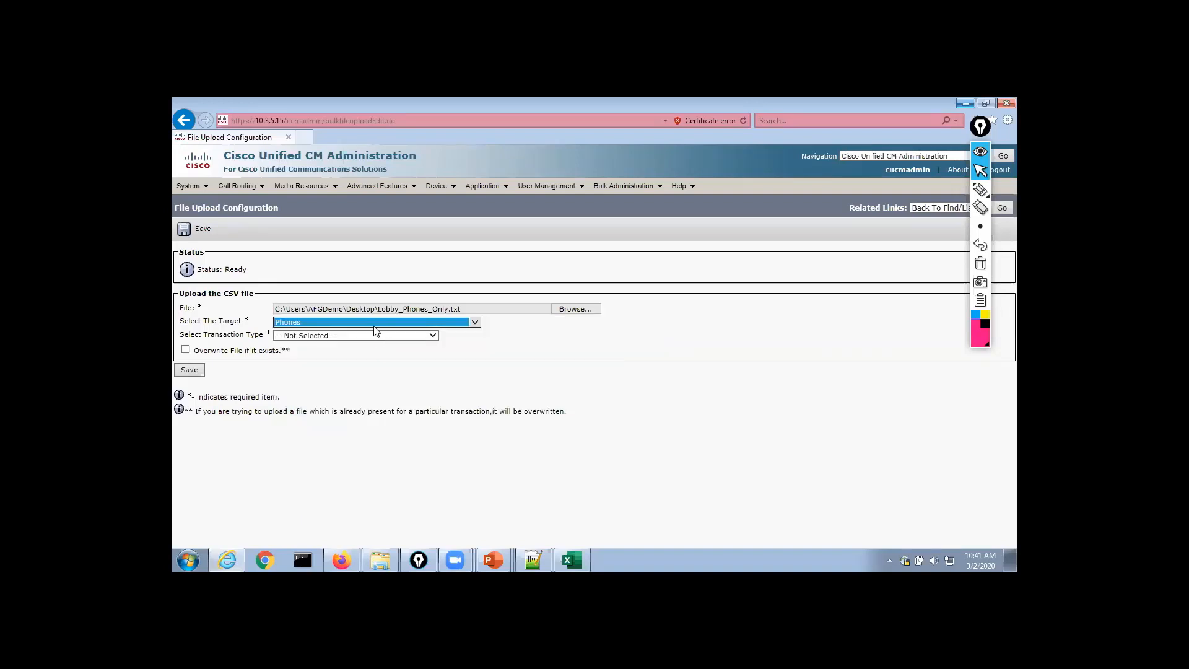
pyautogui.click(371, 334)
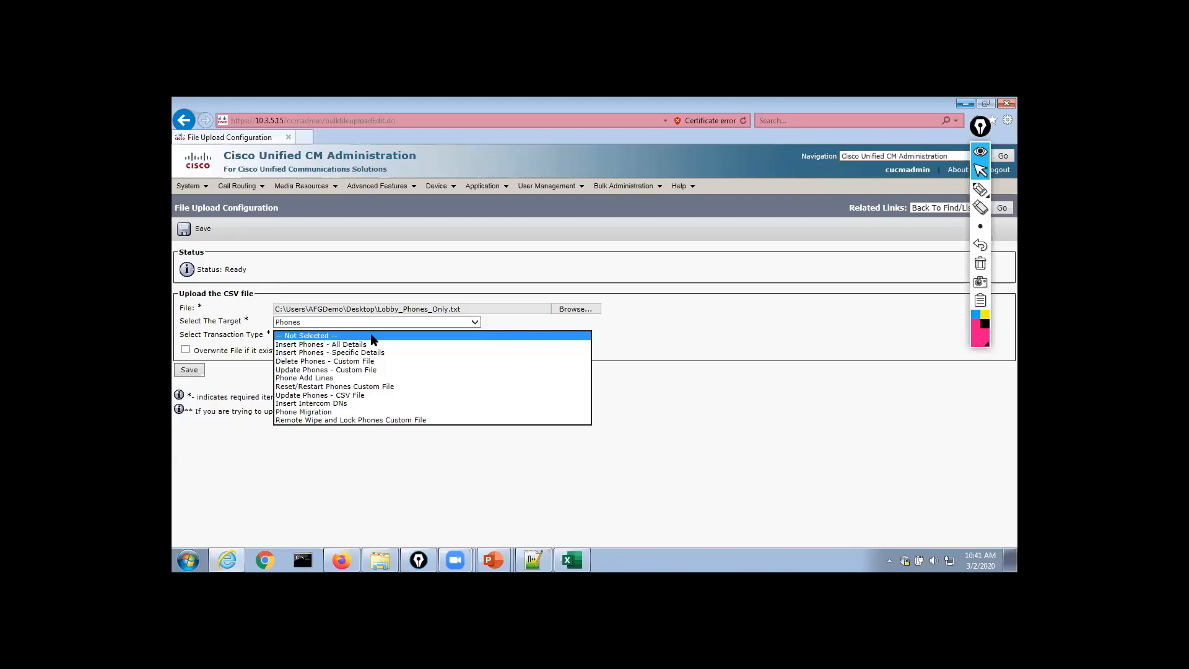
pyautogui.click(302, 370)
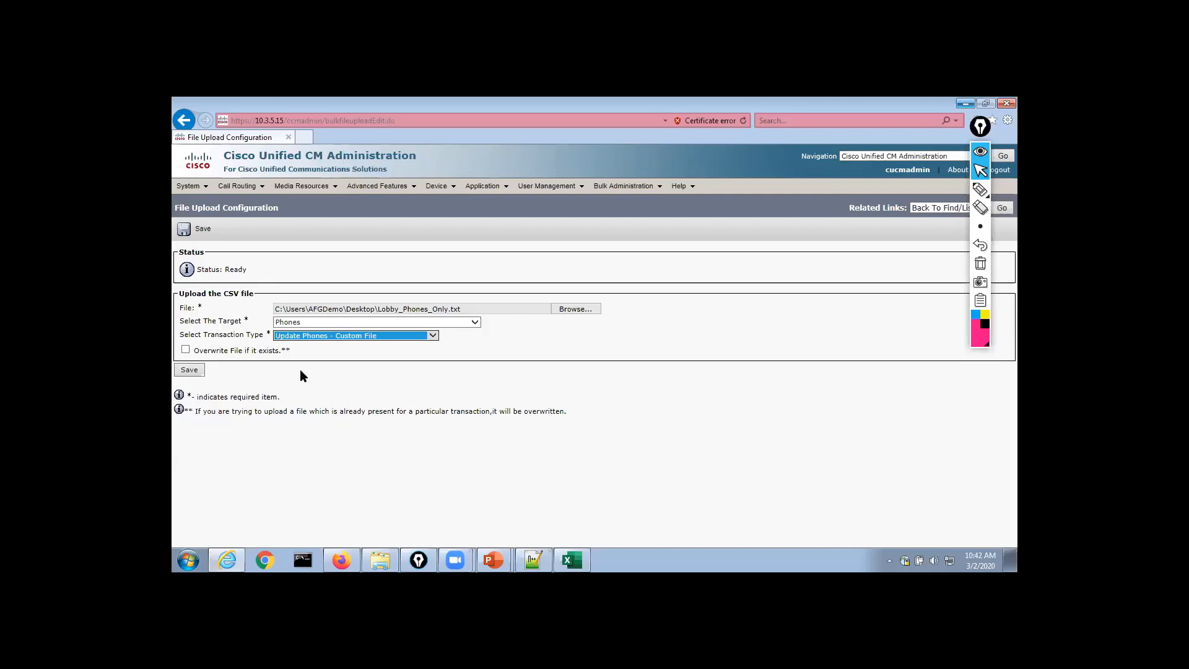
pyautogui.click(189, 370)
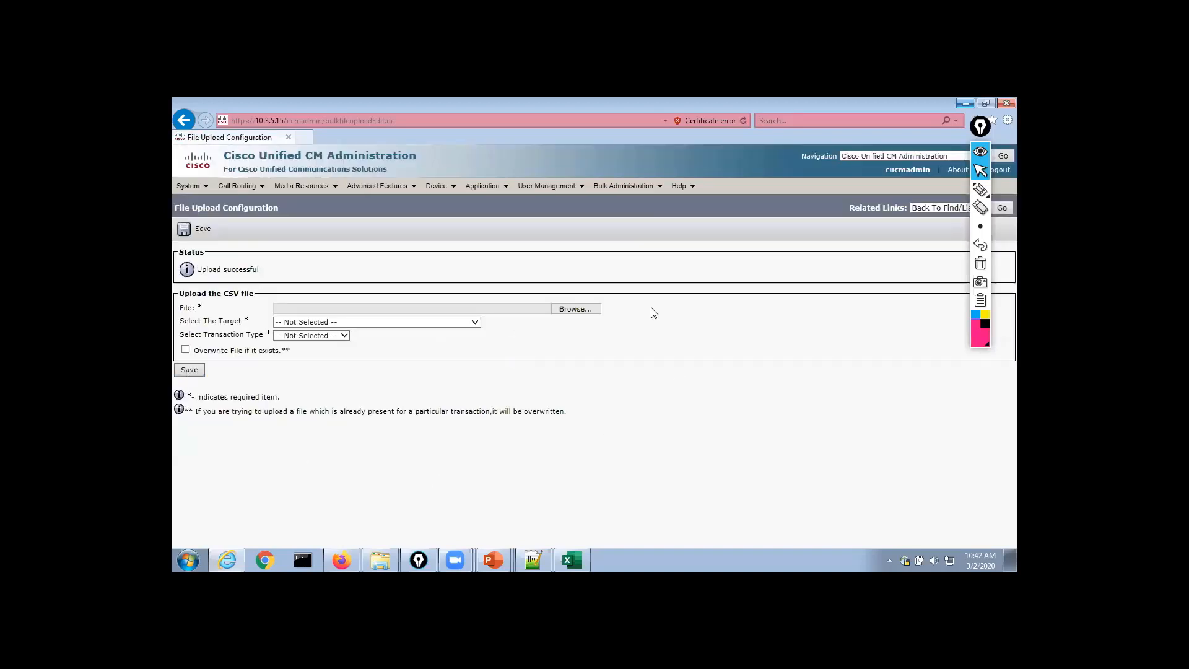
# Start a custom-file bulk phone update, find the phones whose device names are in Lobby_Phones_Only.txt, and continue to the update settings
pyautogui.click(626, 186)
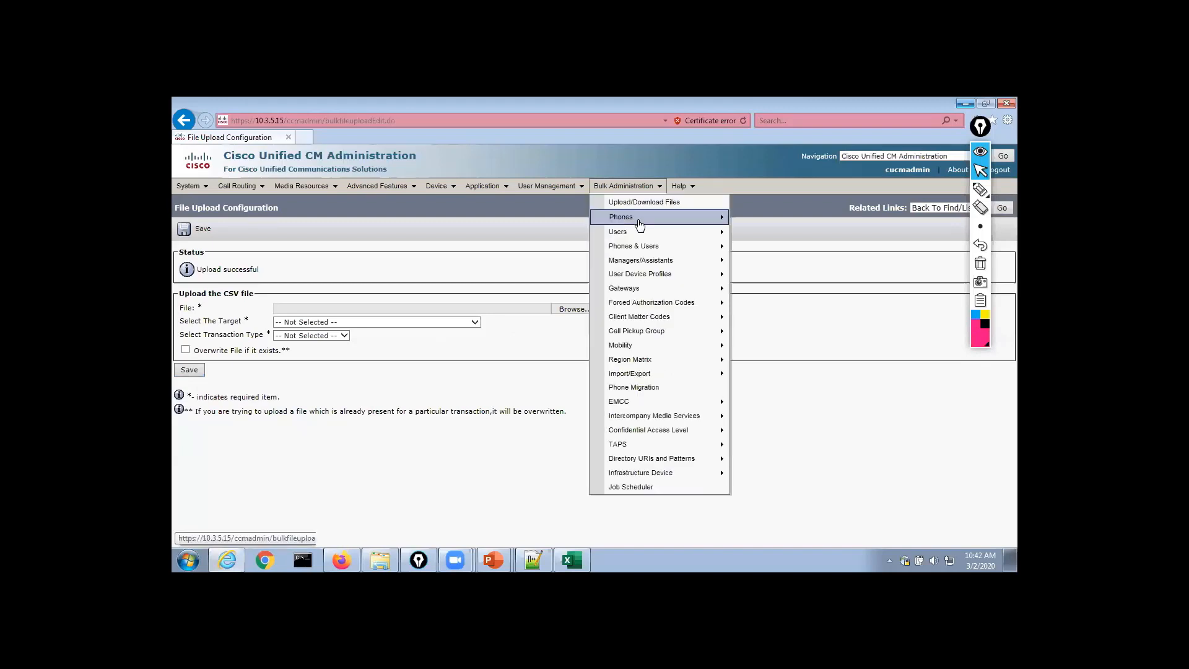
pyautogui.moveTo(639, 224)
pyautogui.moveTo(801, 281)
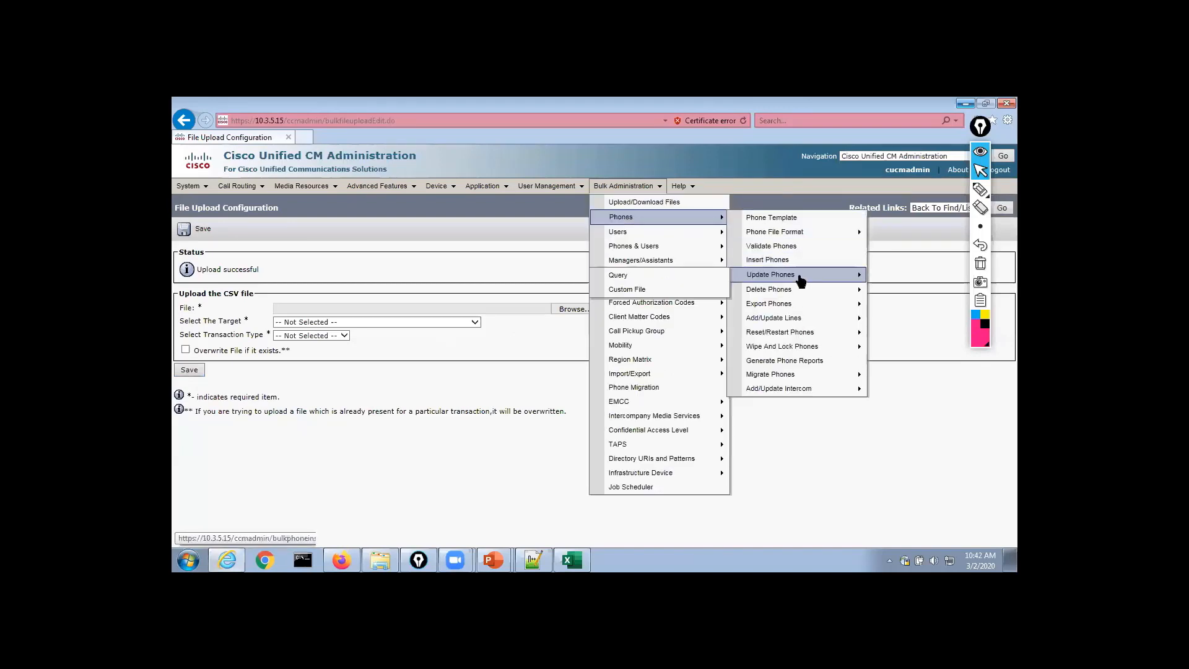
pyautogui.click(690, 292)
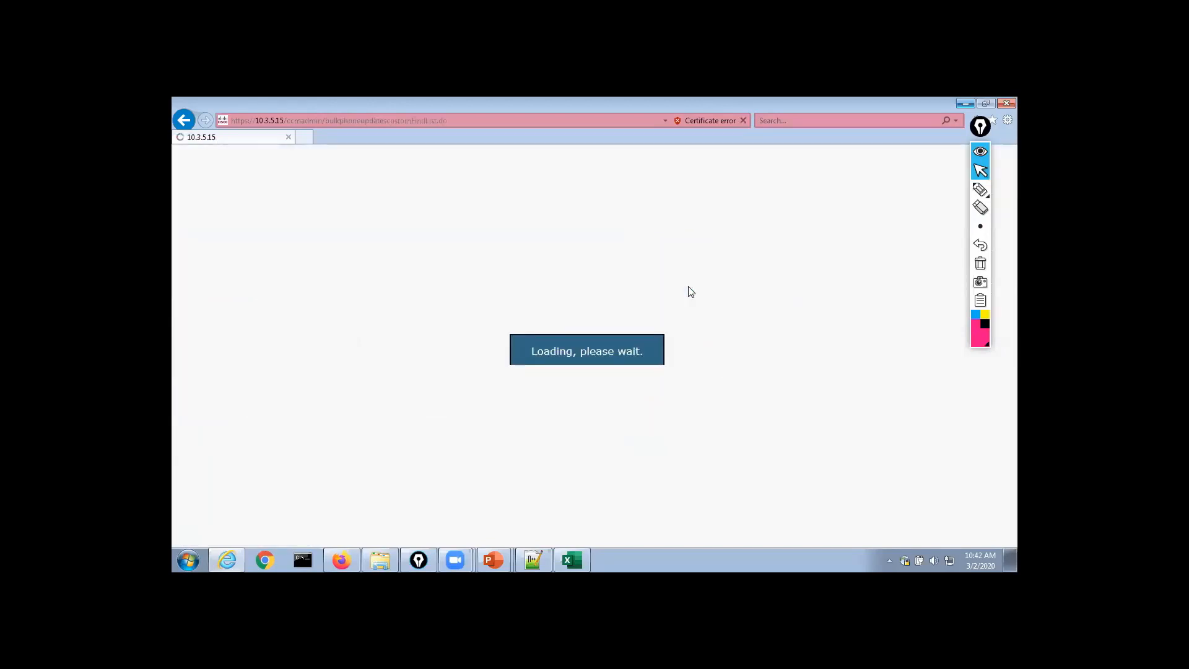
pyautogui.click(470, 248)
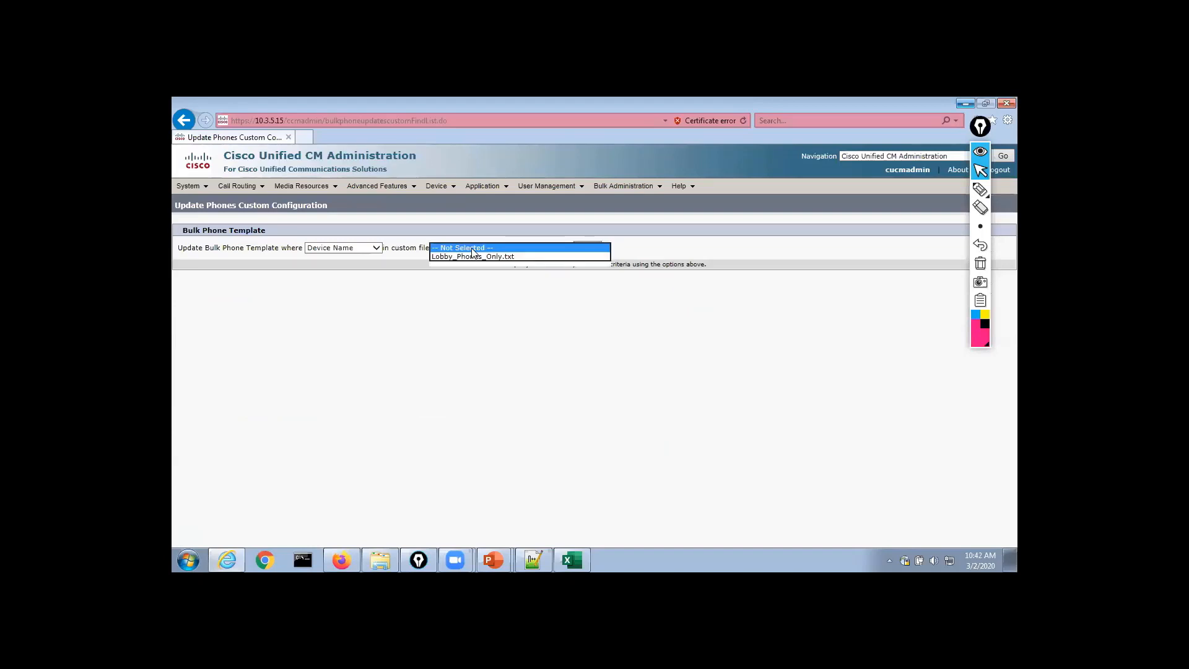
pyautogui.click(480, 258)
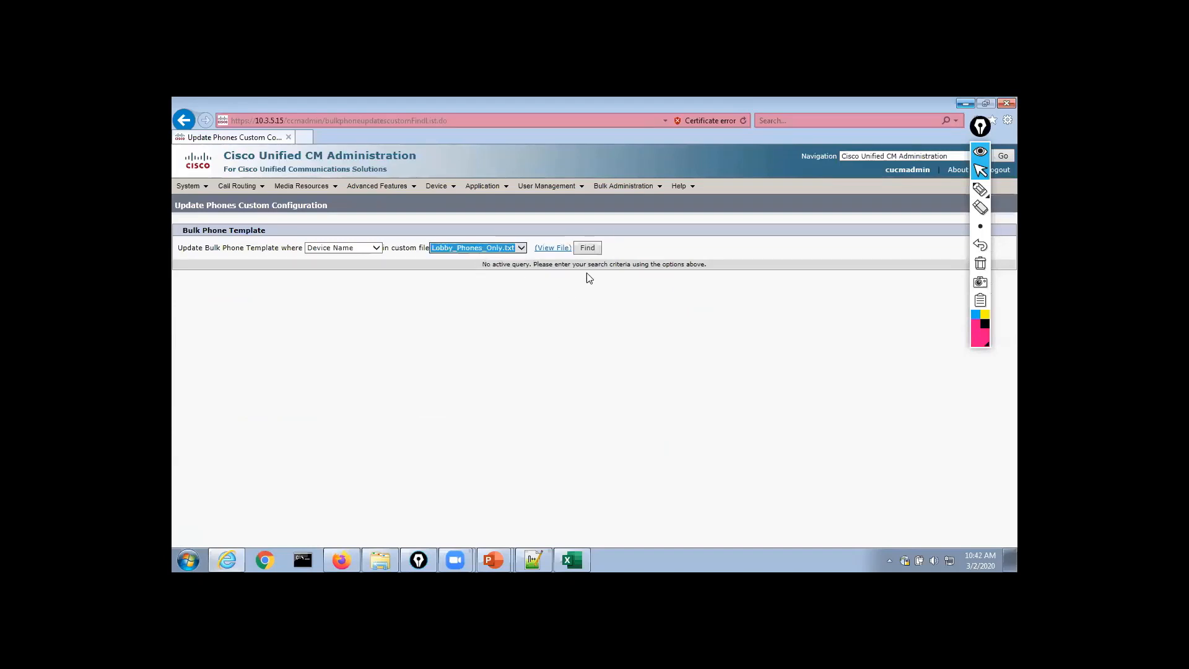
pyautogui.click(588, 248)
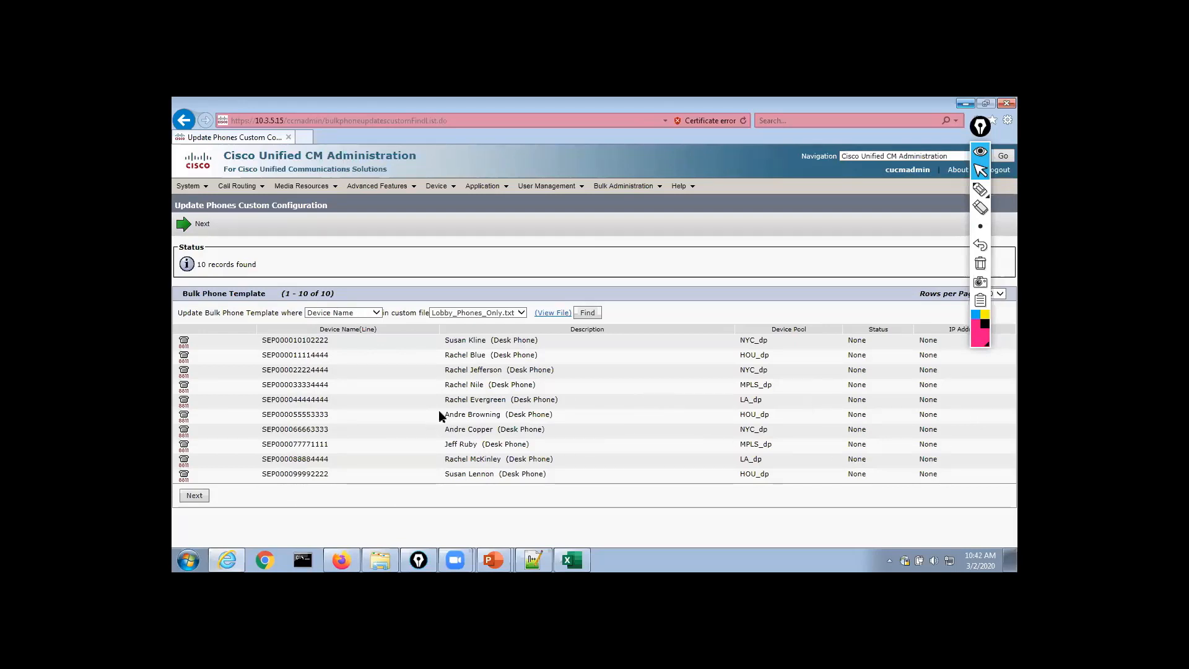
pyautogui.click(200, 498)
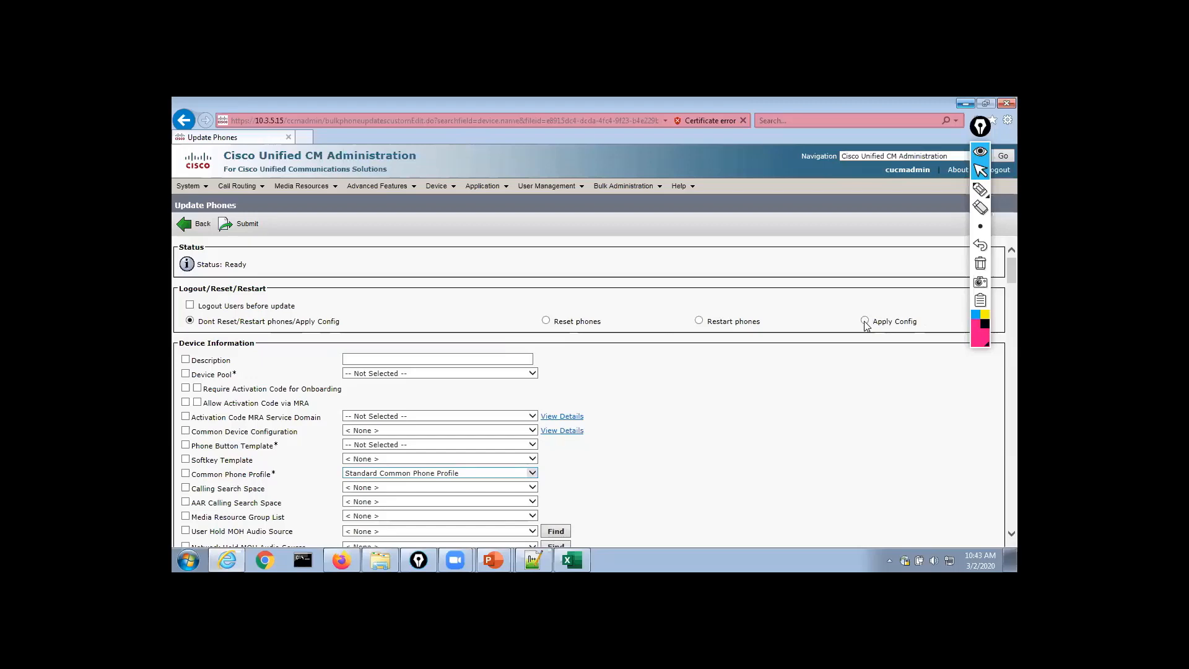
# Disable Extension Mobility in the phones' extension information and submit the update job to run immediately
pyautogui.scroll(-10, 787, 408)
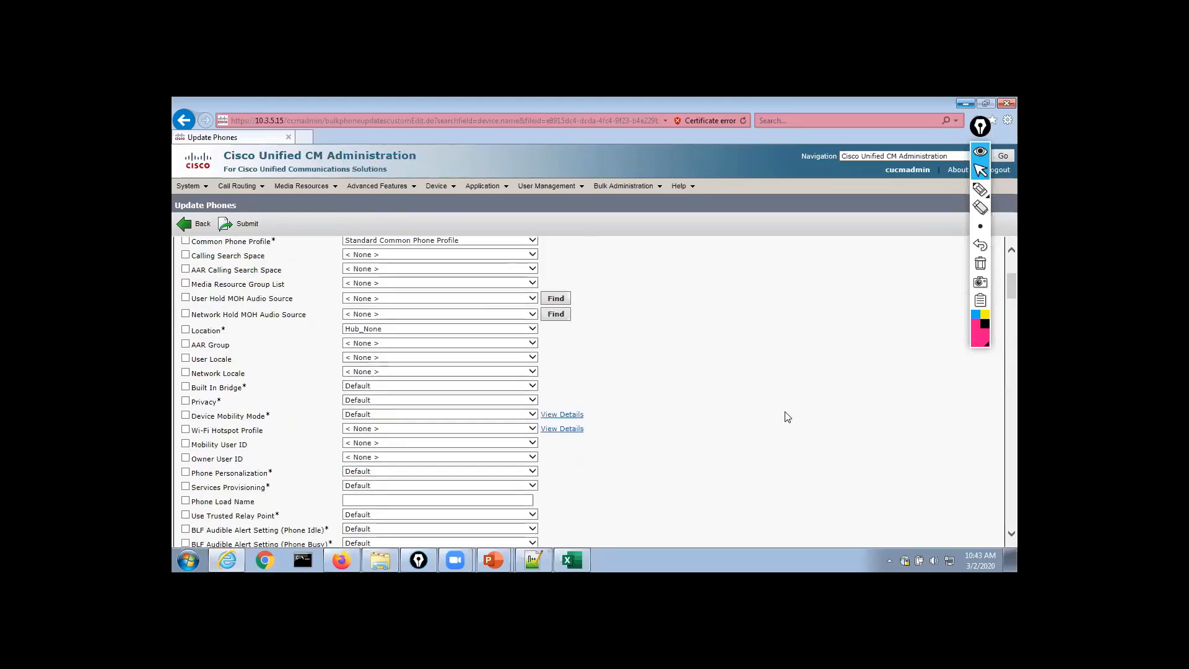
pyautogui.scroll(-9, 790, 397)
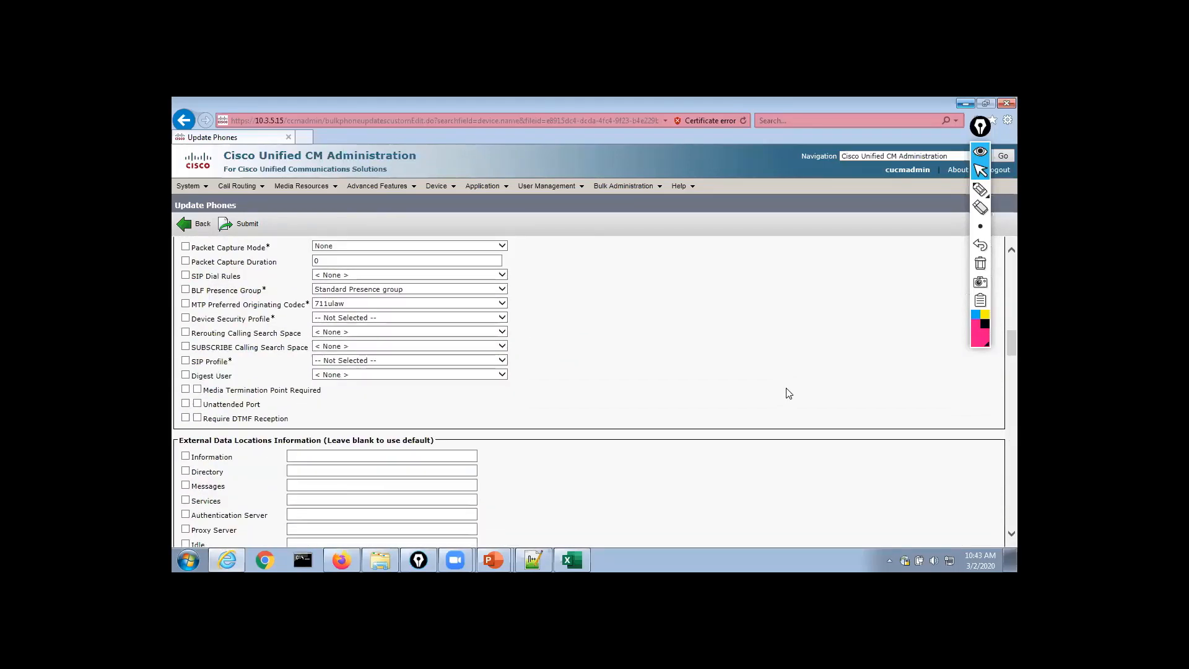
pyautogui.scroll(-5, 788, 393)
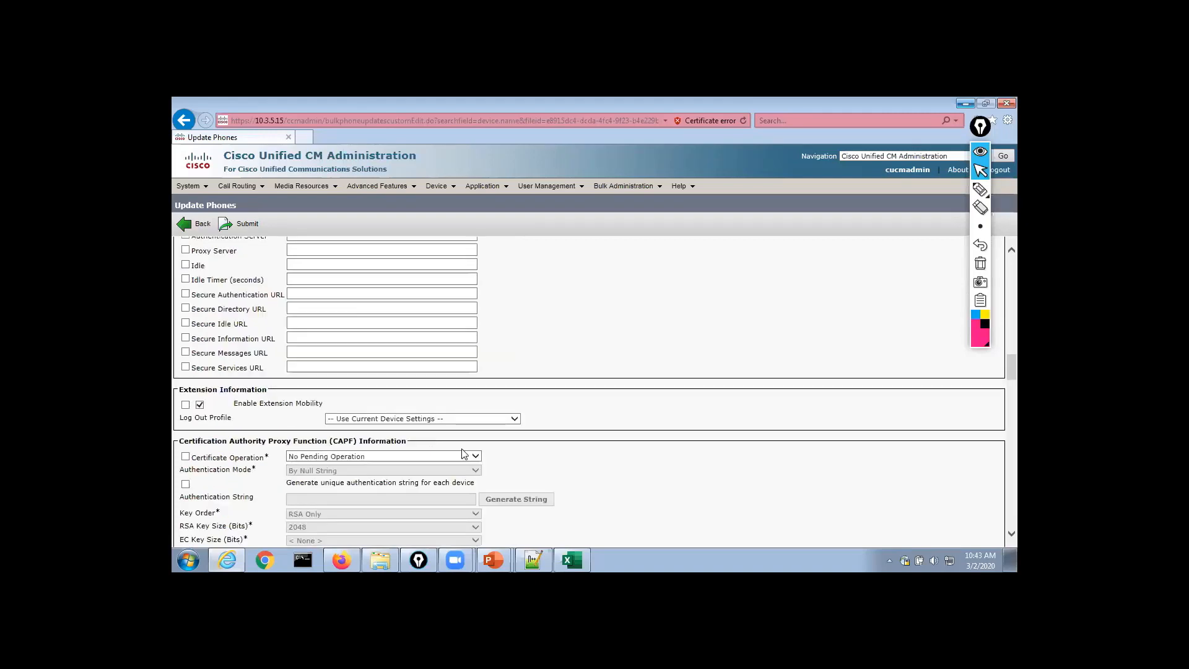
pyautogui.click(200, 404)
pyautogui.moveTo(1011, 367); pyautogui.dragTo(1012, 514)
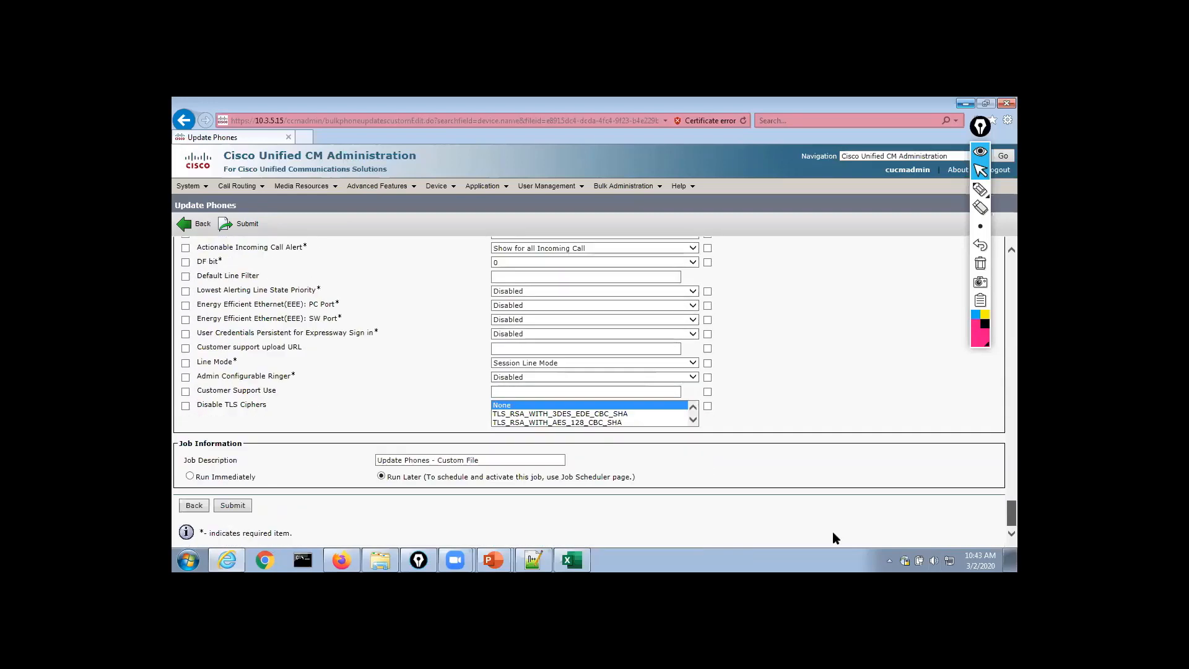
pyautogui.click(190, 475)
pyautogui.click(235, 505)
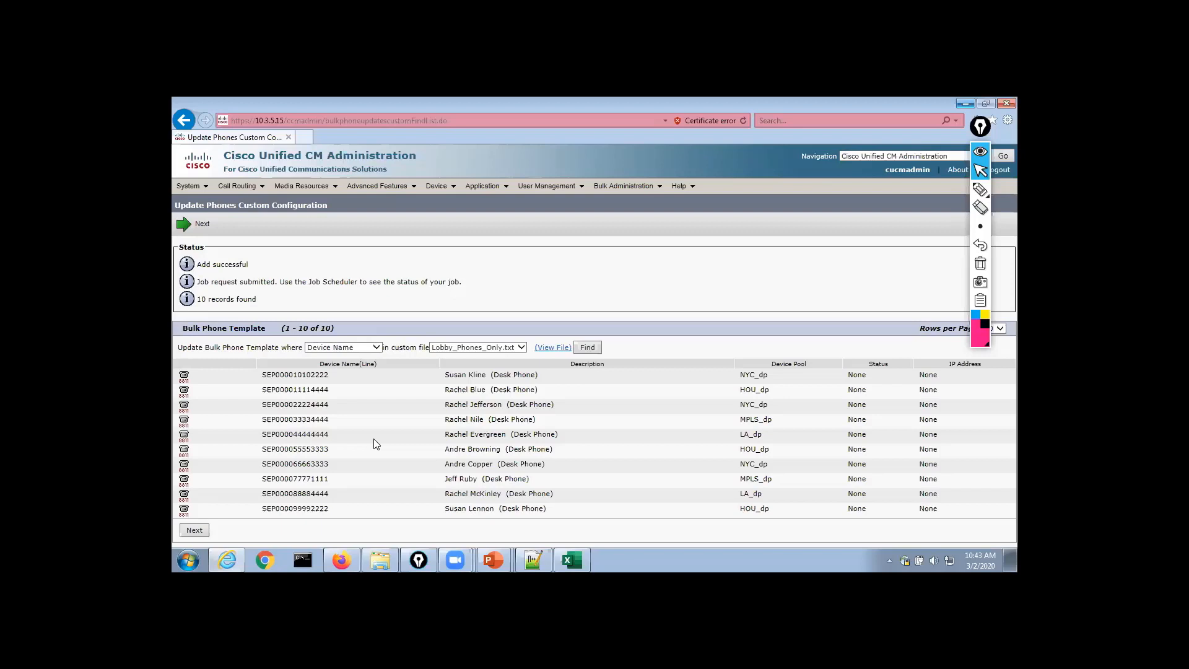
pyautogui.moveTo(329, 392); pyautogui.dragTo(262, 397)
pyautogui.moveTo(634, 191)
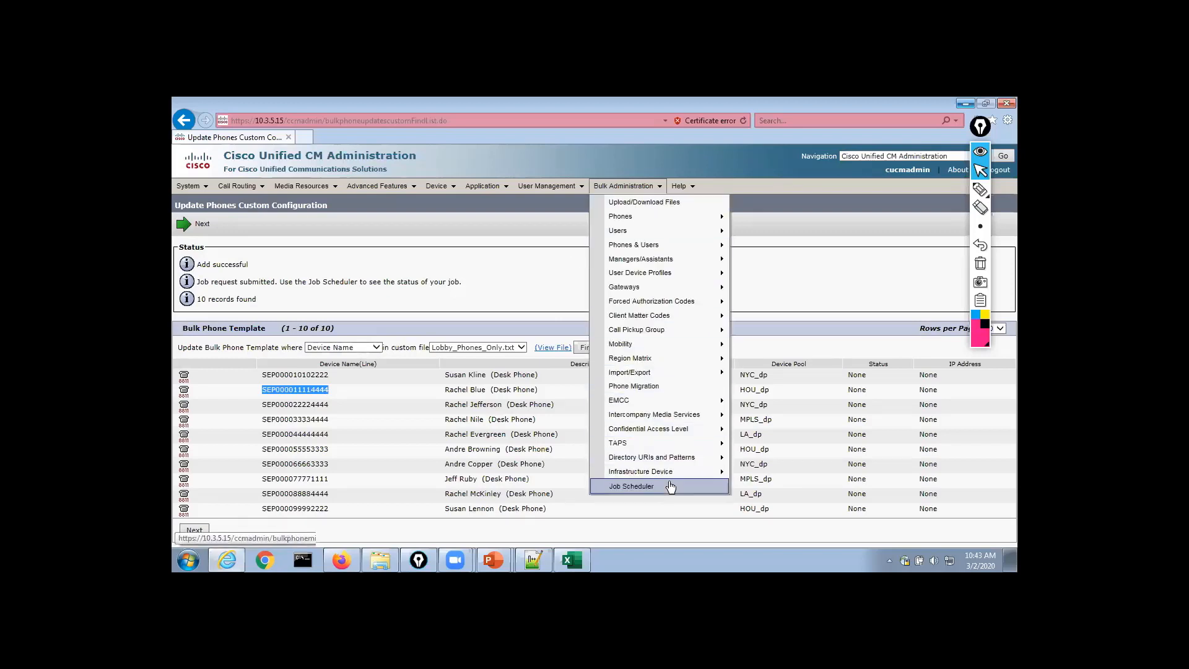
pyautogui.click(632, 487)
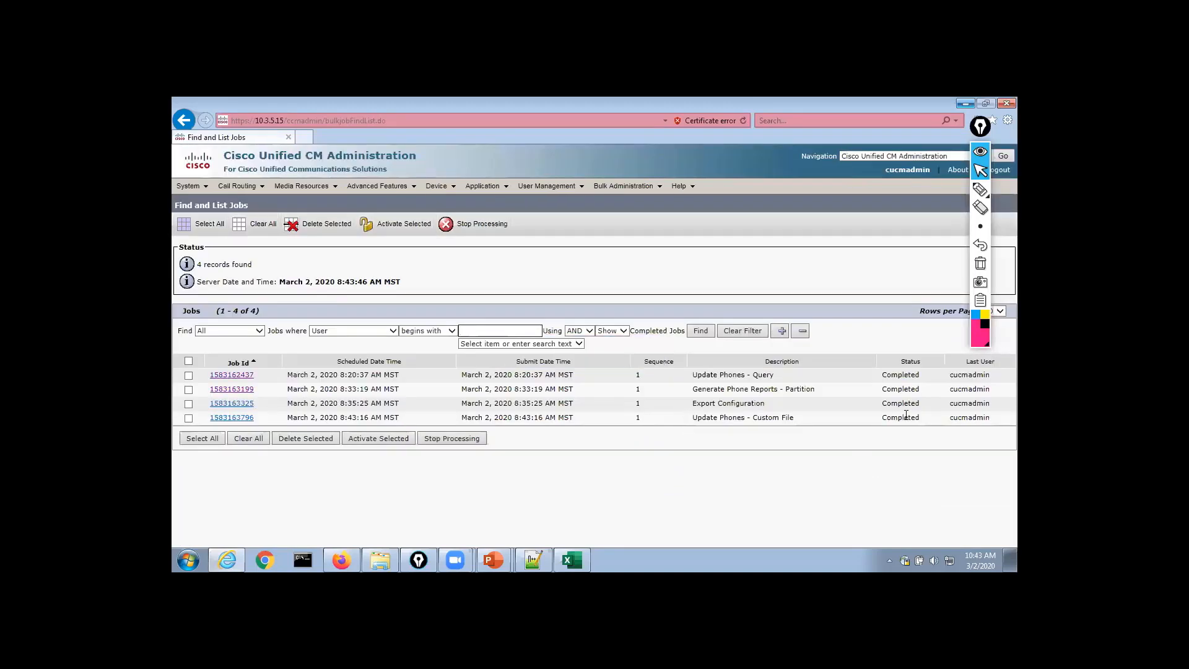
pyautogui.click(233, 419)
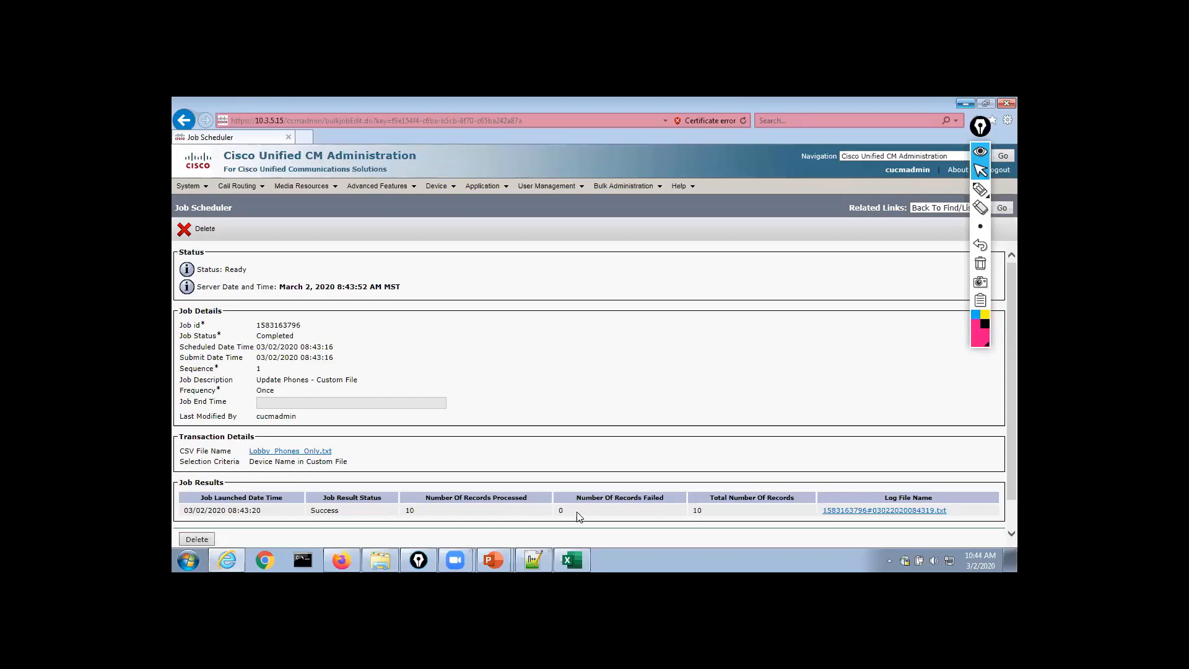
# Open the completed job's log file, check the SET values applied for Extension Mobility, and close the log
pyautogui.click(871, 512)
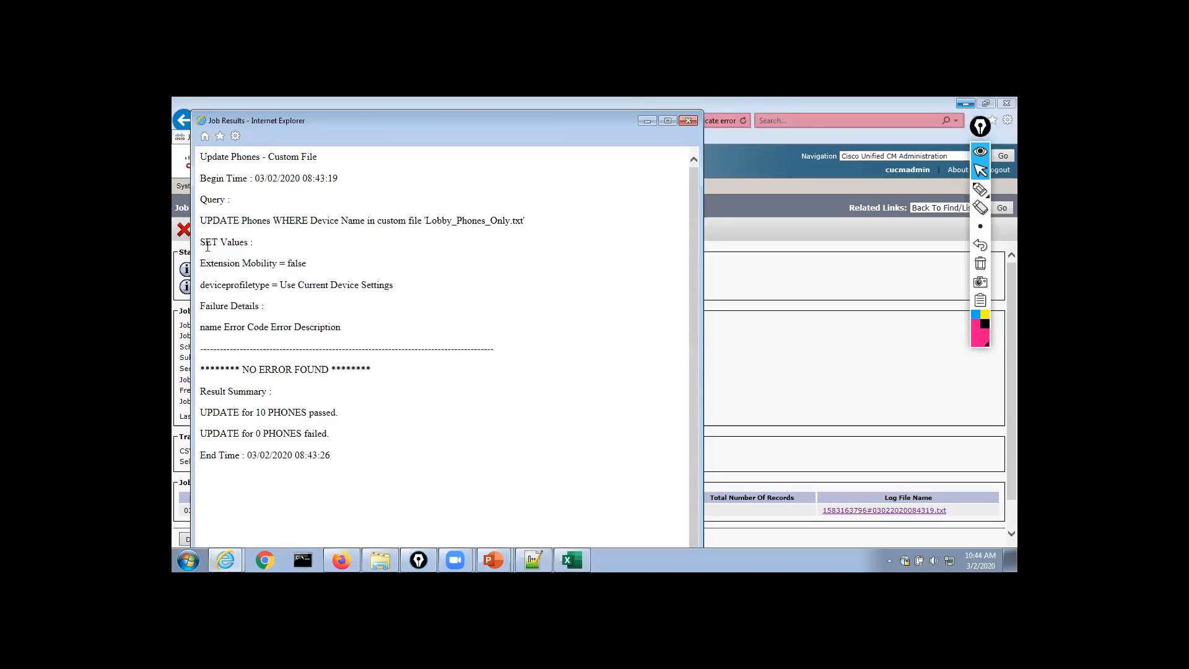
pyautogui.moveTo(202, 243); pyautogui.dragTo(342, 263)
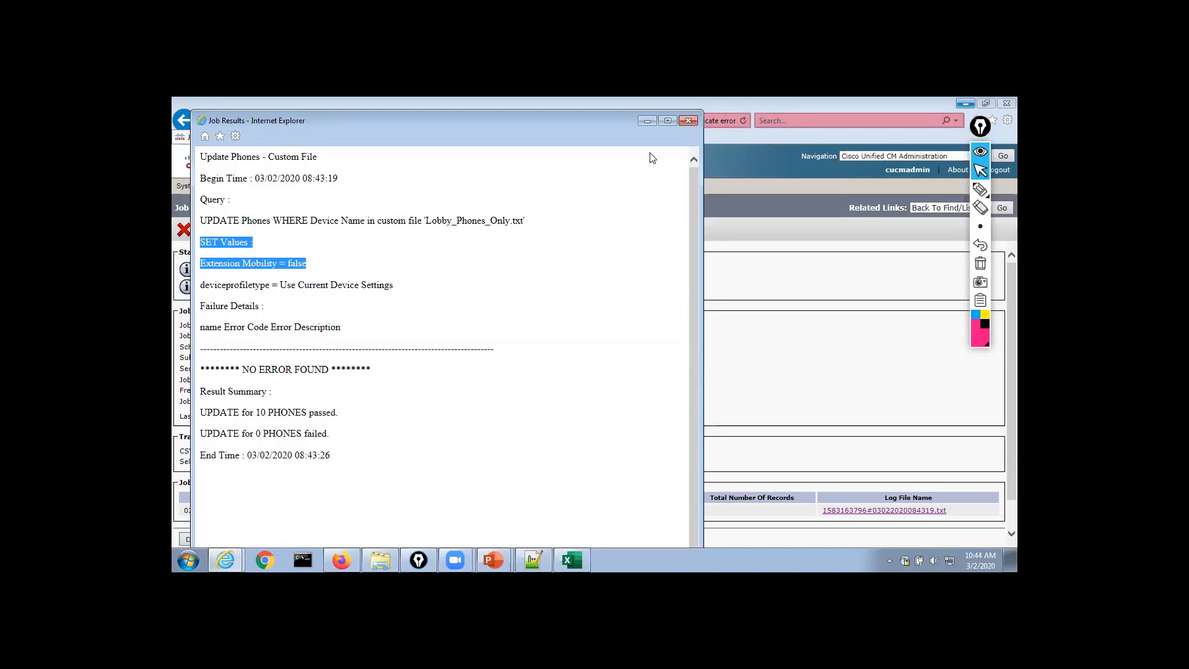
pyautogui.click(684, 122)
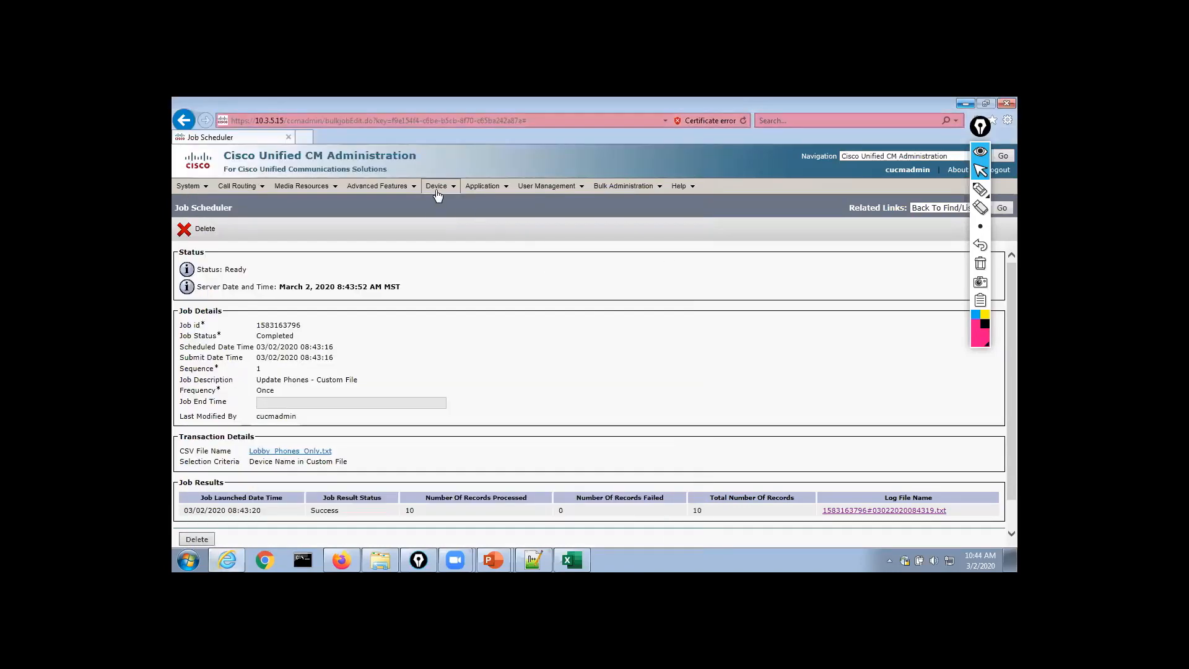
# Go to the phone search, clear the existing filter and its 8845 search text, and list all phones
pyautogui.moveTo(437, 189)
pyautogui.click(452, 246)
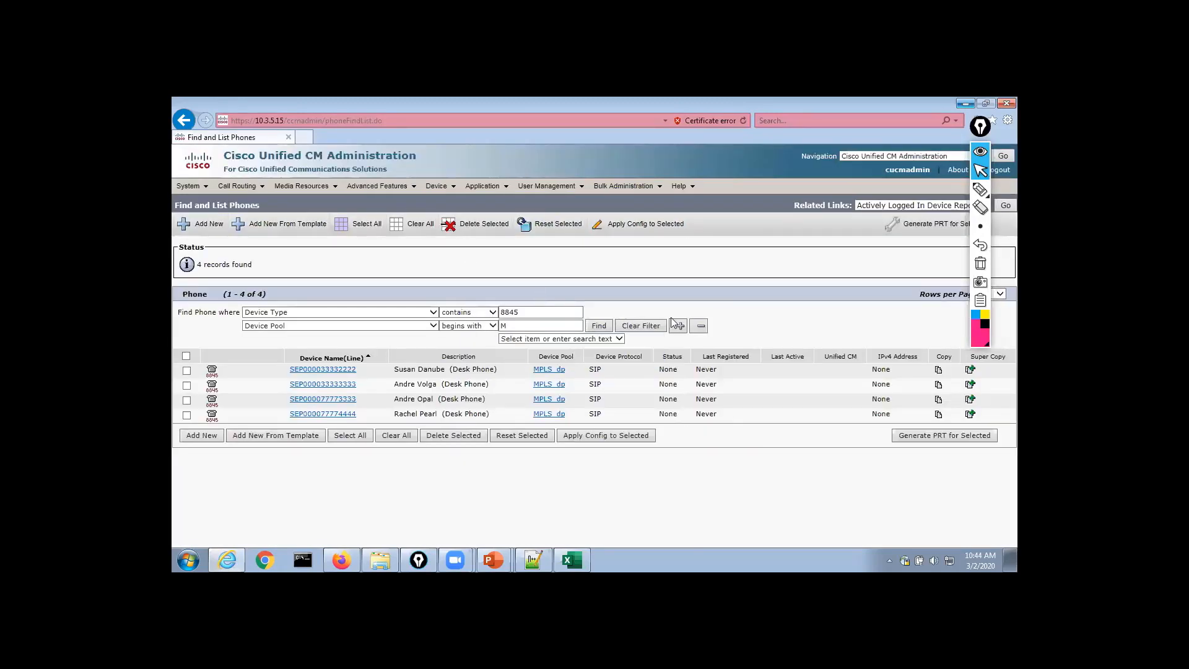
pyautogui.click(680, 326)
pyautogui.click(645, 339)
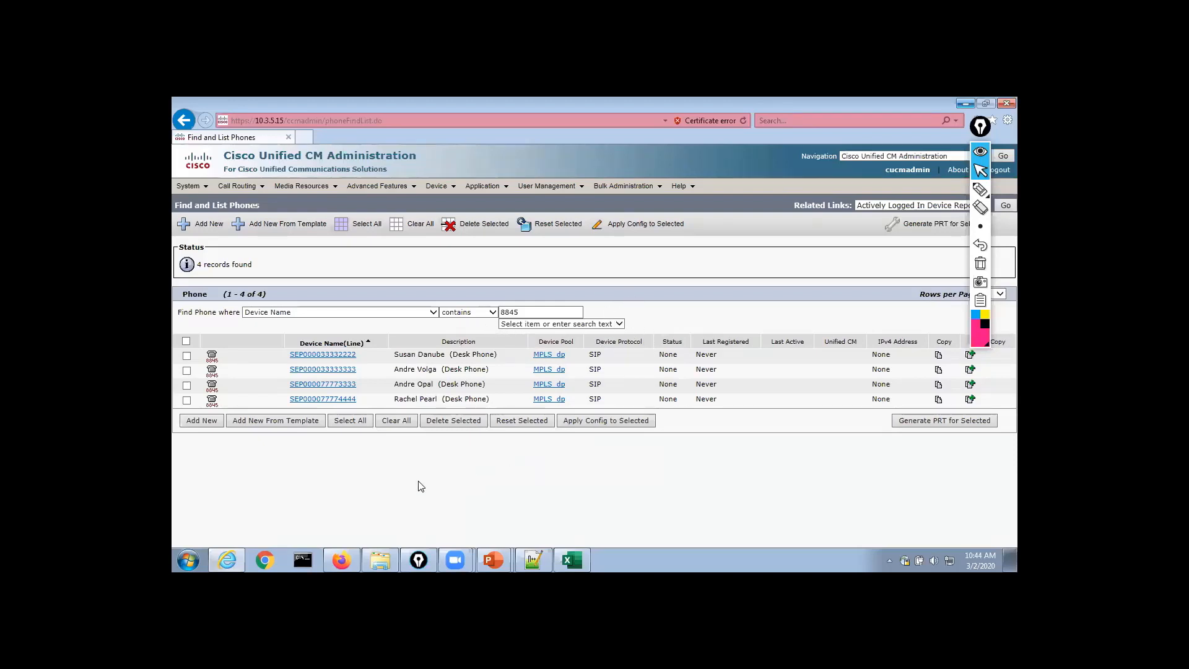
pyautogui.doubleClick(556, 312)
pyautogui.press('BackSpace')
pyautogui.press('Return')
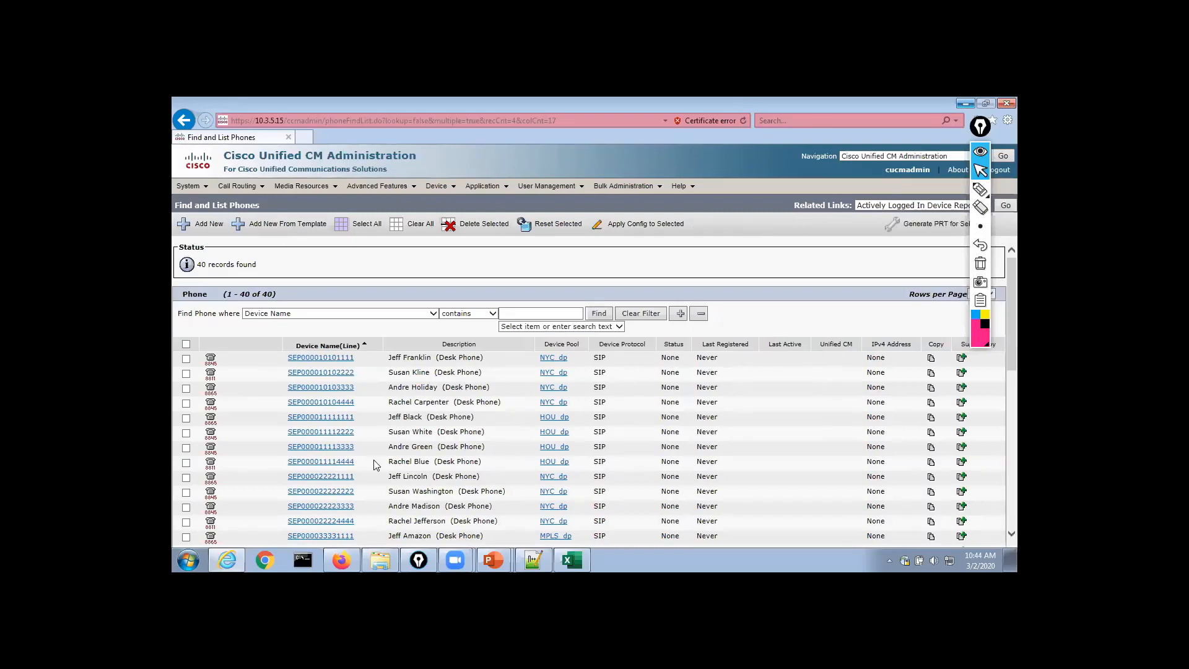
pyautogui.moveTo(375, 462); pyautogui.dragTo(272, 464)
pyautogui.click(319, 464)
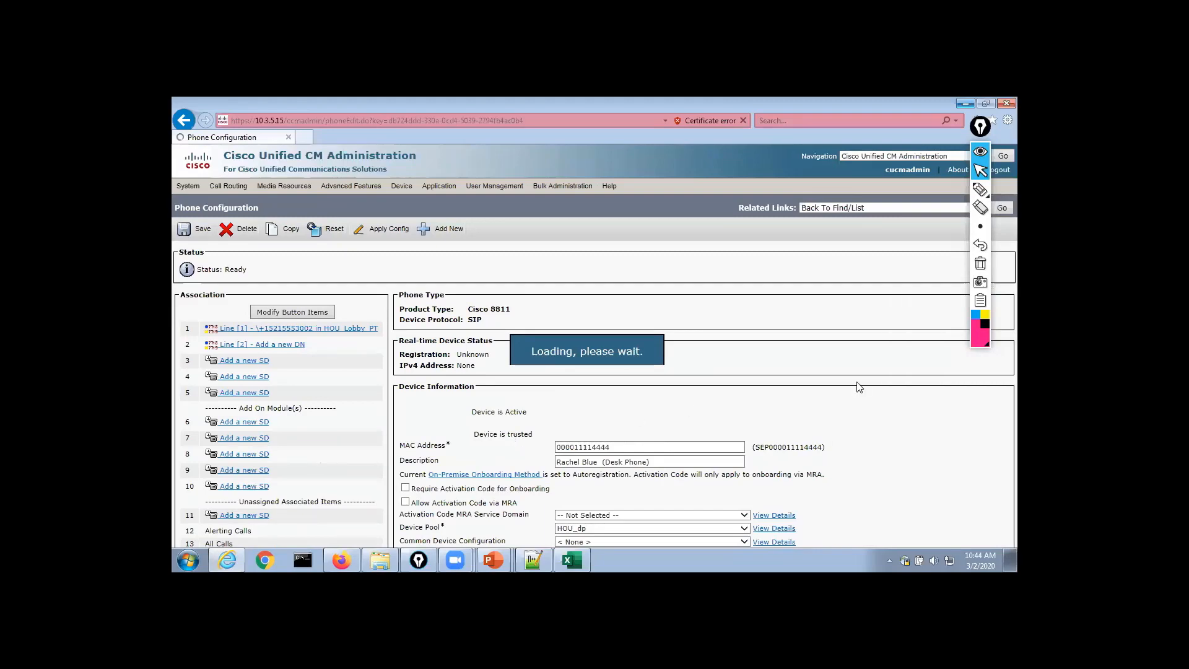
pyautogui.scroll(-5, 857, 388)
pyautogui.scroll(-10, 857, 388)
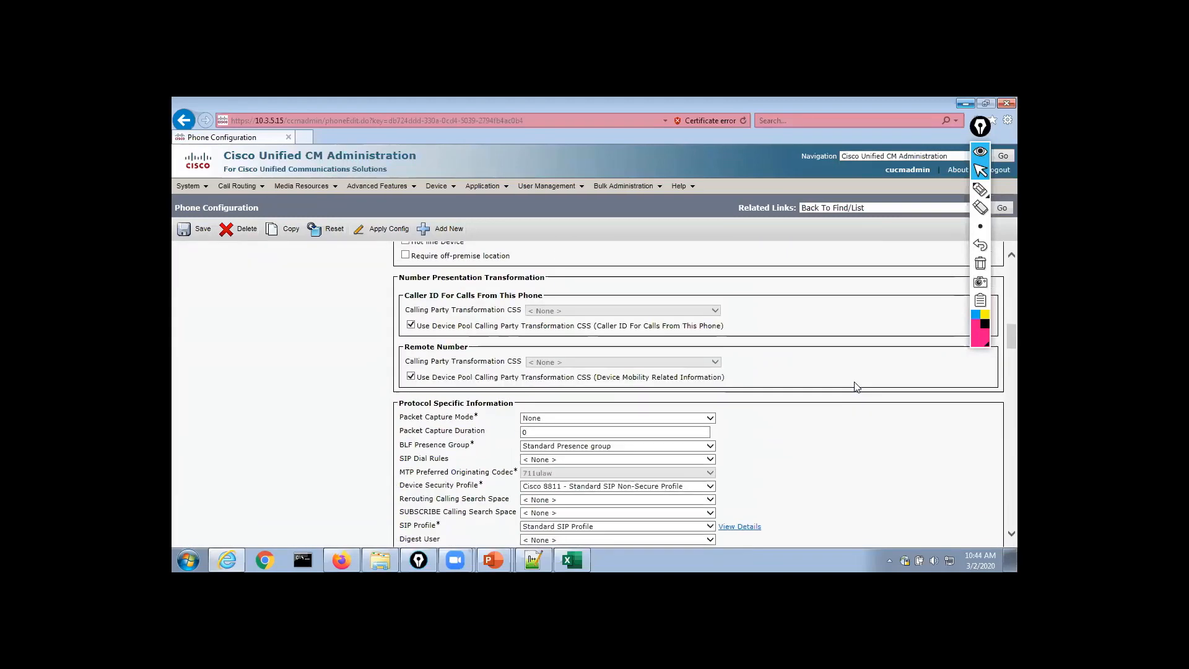
pyautogui.scroll(-8, 855, 384)
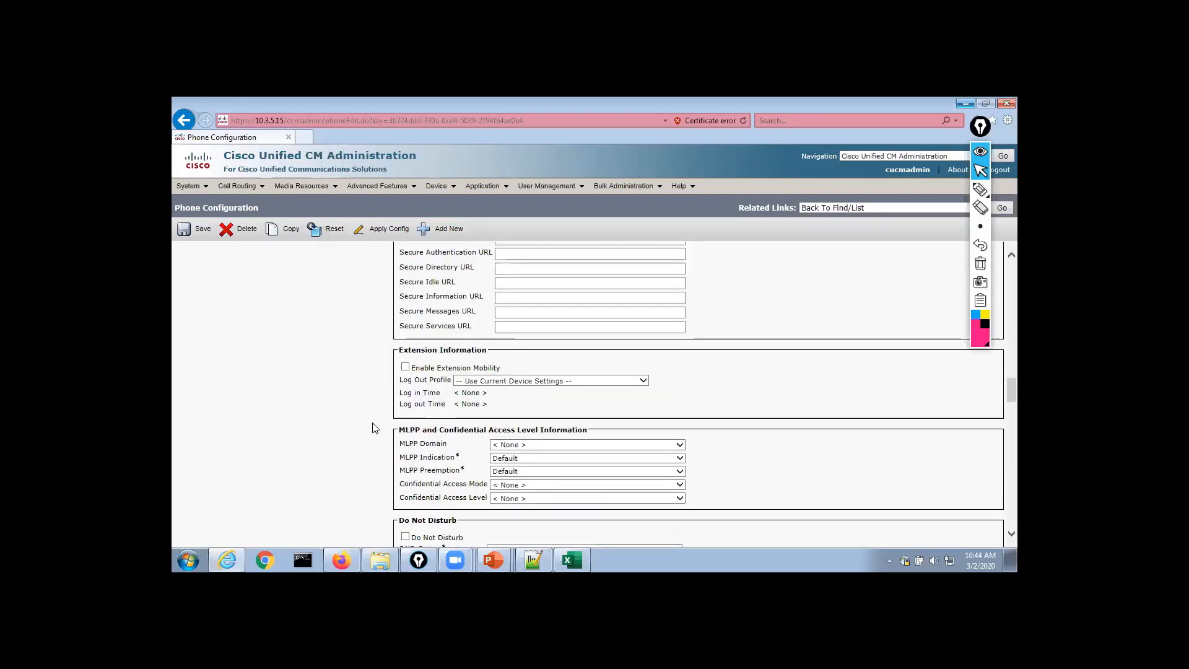
# Switch to the Practical BAT - Cisco Community Live - Jan 2020.pptx presentation in PowerPoint, resume the slide show, and advance one slide
pyautogui.click(496, 560)
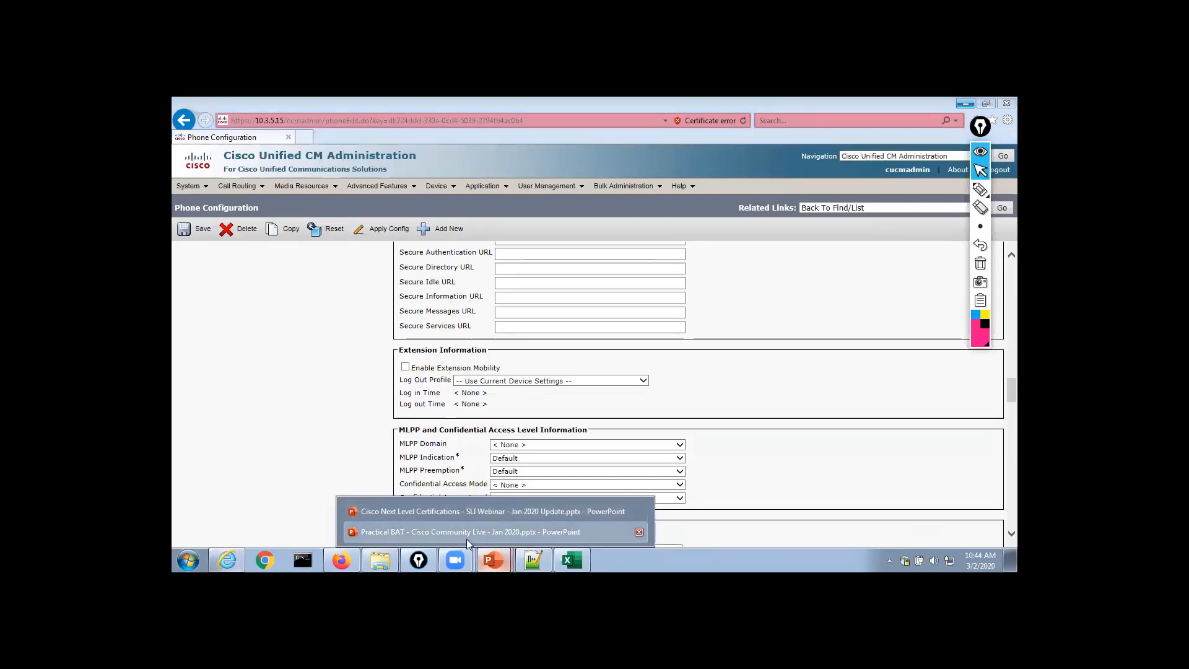
pyautogui.click(466, 531)
pyautogui.click(882, 538)
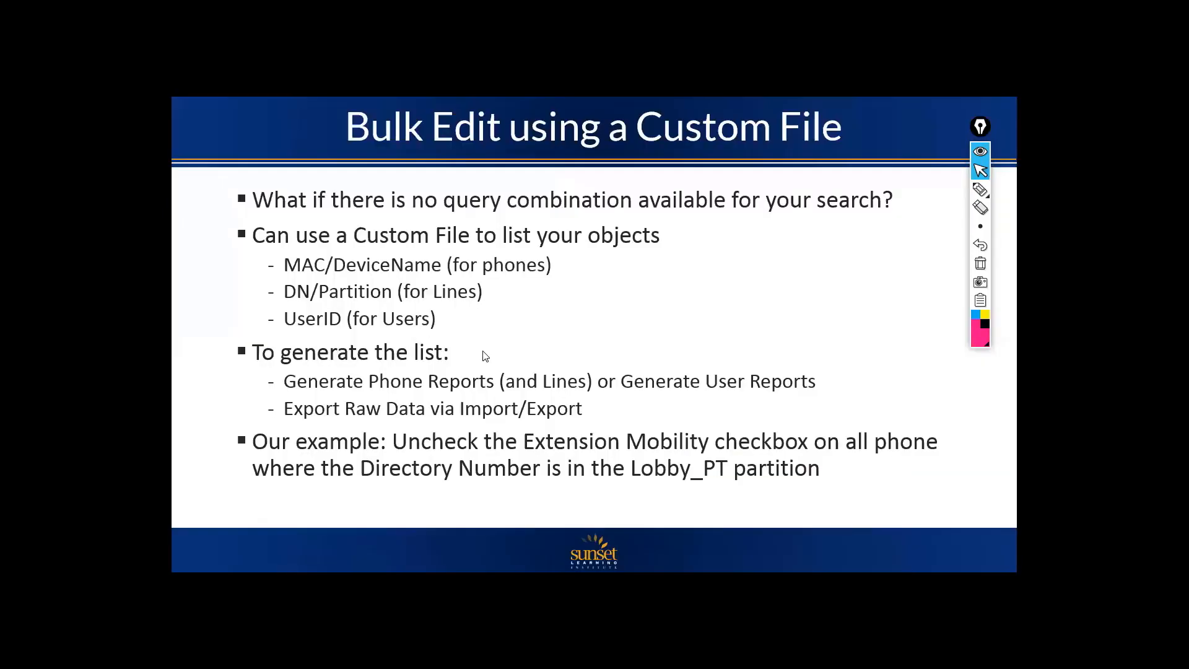
pyautogui.click(486, 351)
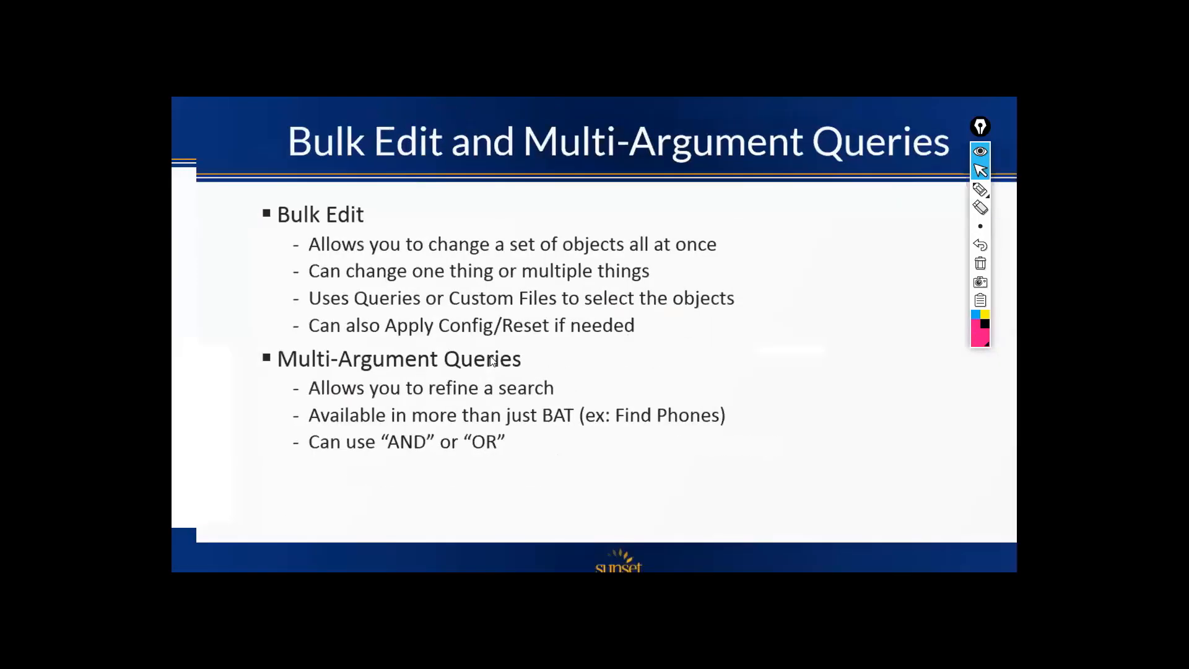